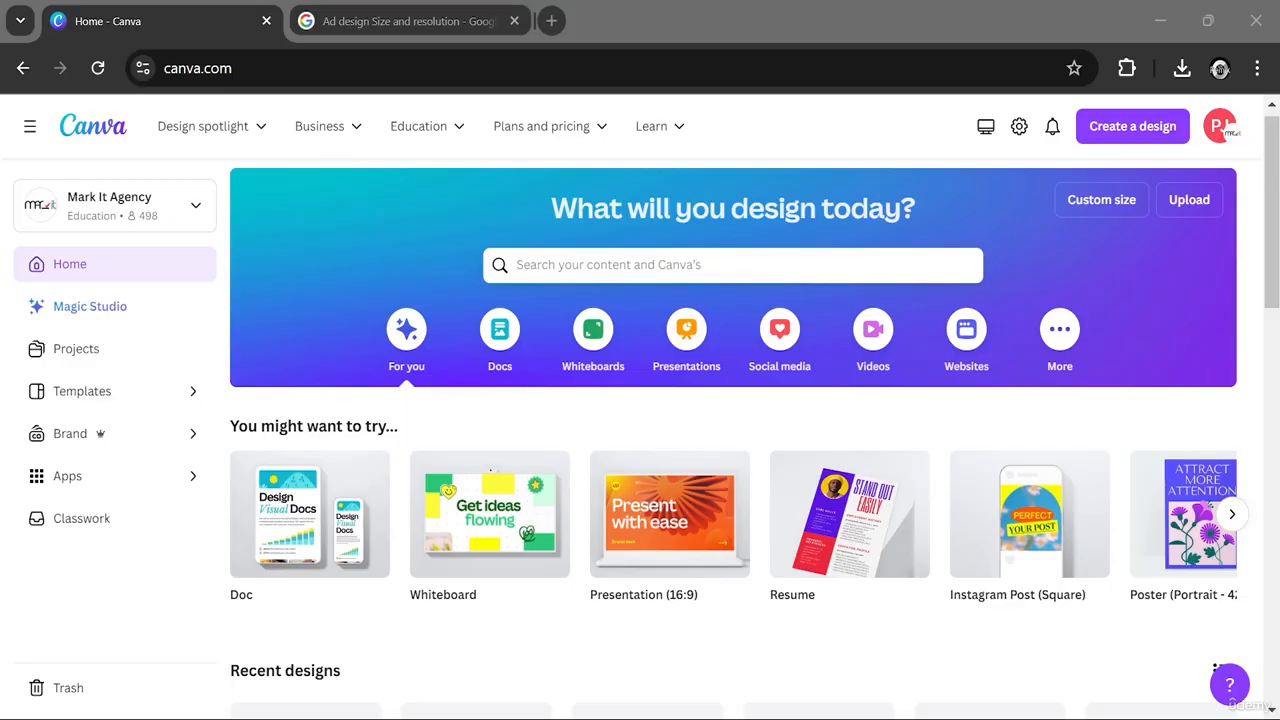
- Create a new blank Whiteboard design
{"action": "left_click", "coordinate": [941, 520]}
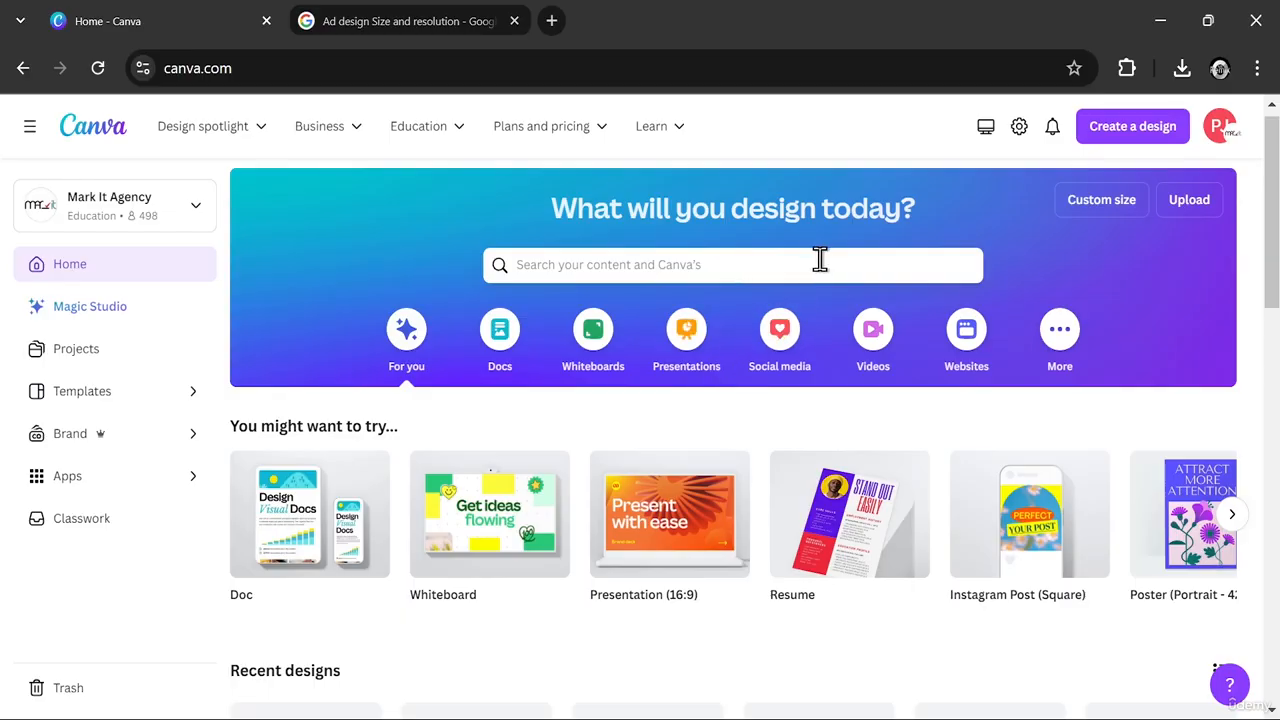
{"action": "left_click", "coordinate": [1140, 142]}
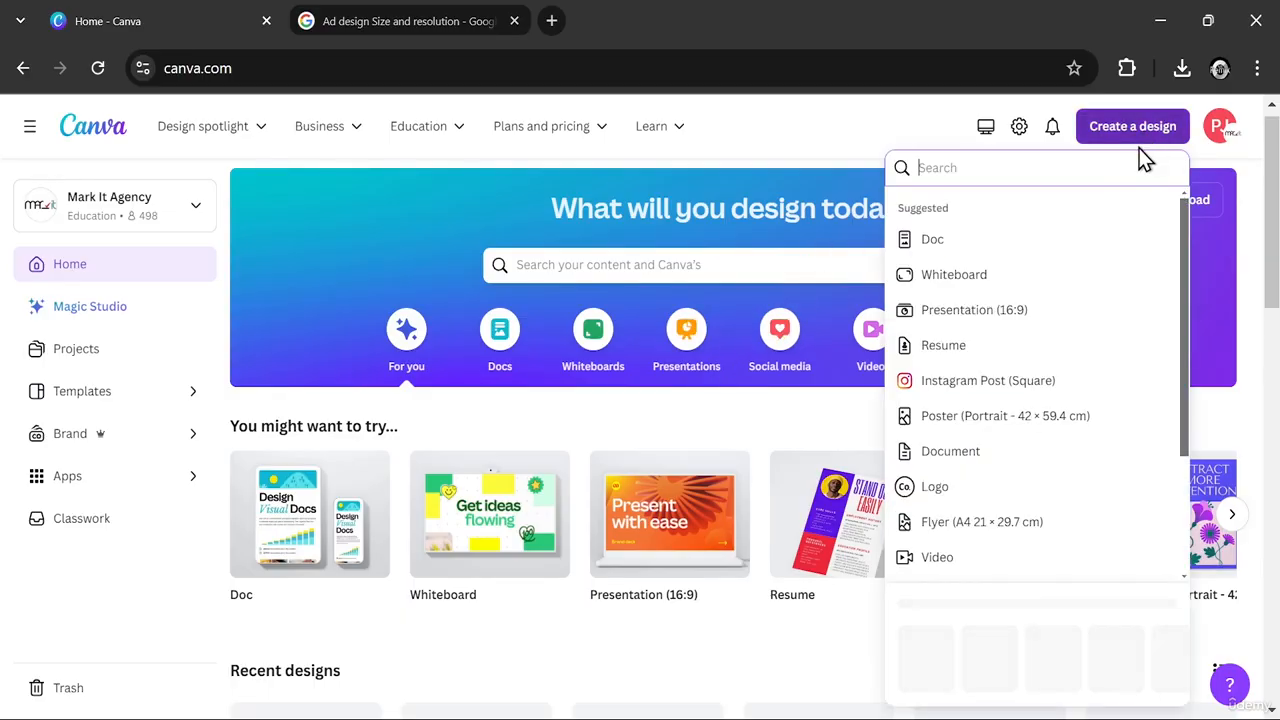
{"action": "left_click", "coordinate": [985, 285]}
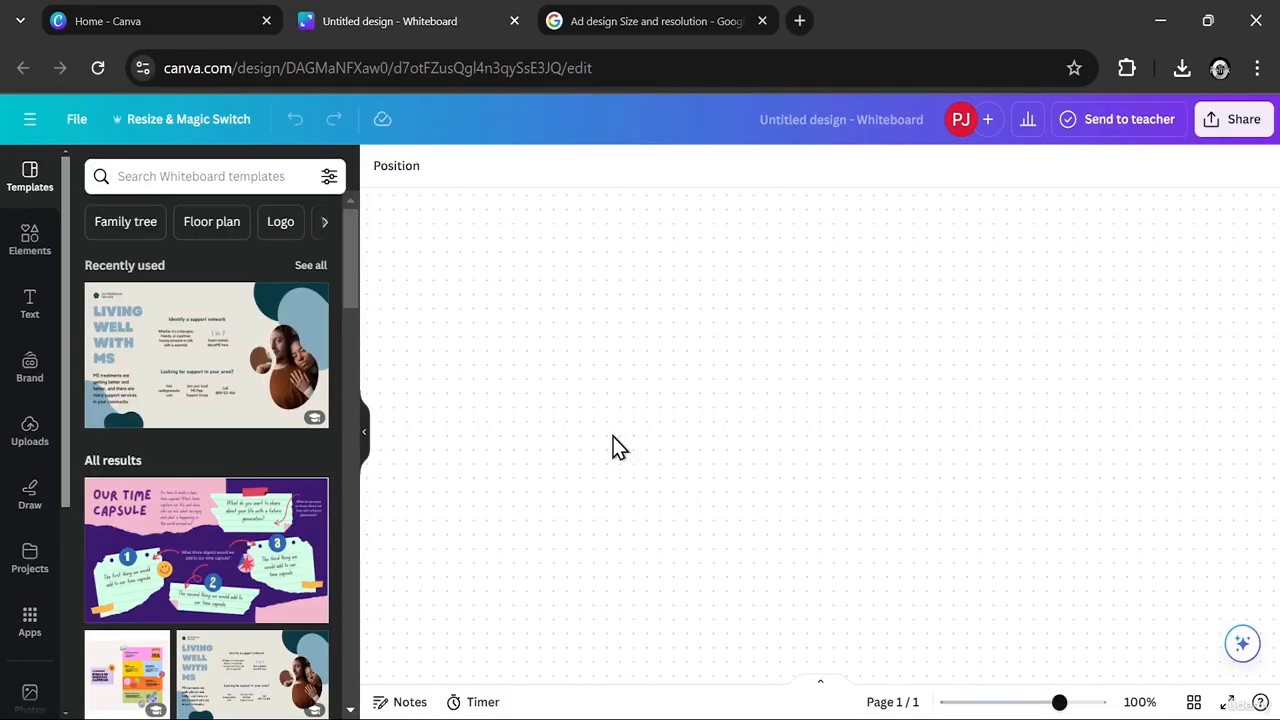
- Search the elements library for "Background" and limit the results to graphics
{"action": "left_click", "coordinate": [35, 256]}
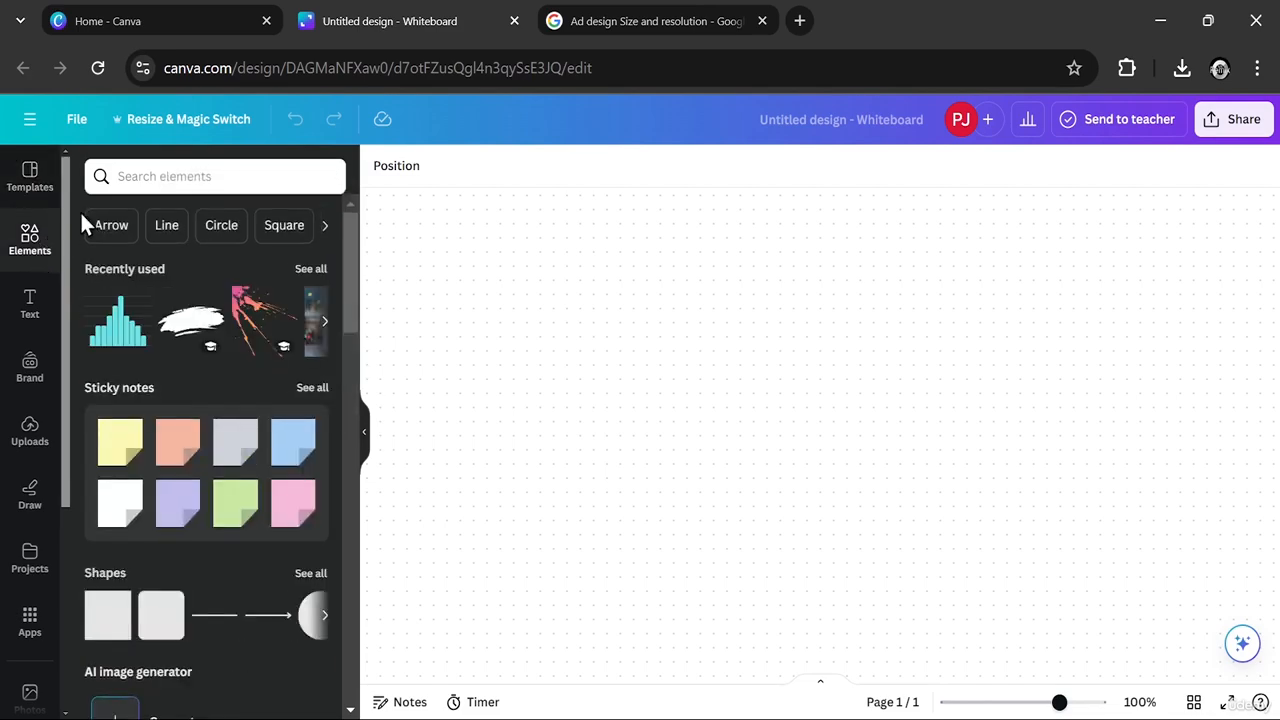
{"action": "left_click", "coordinate": [149, 175]}
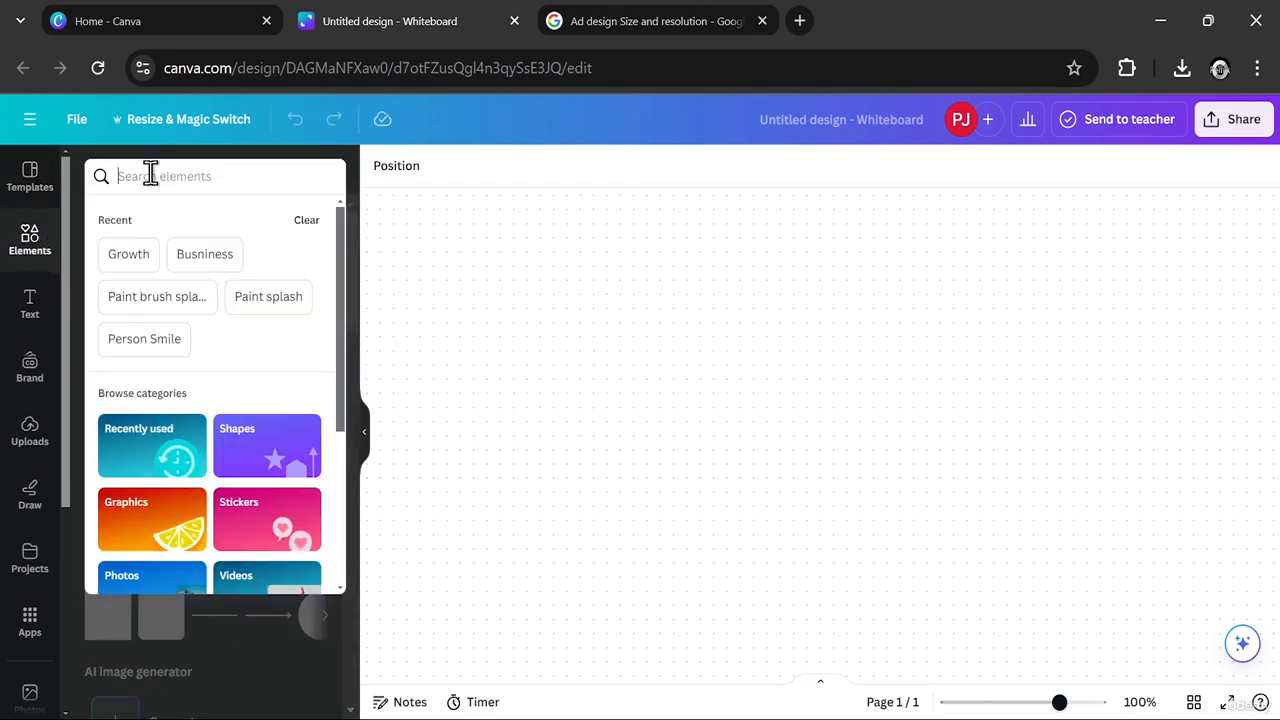
{"action": "type", "text": "Ba"}
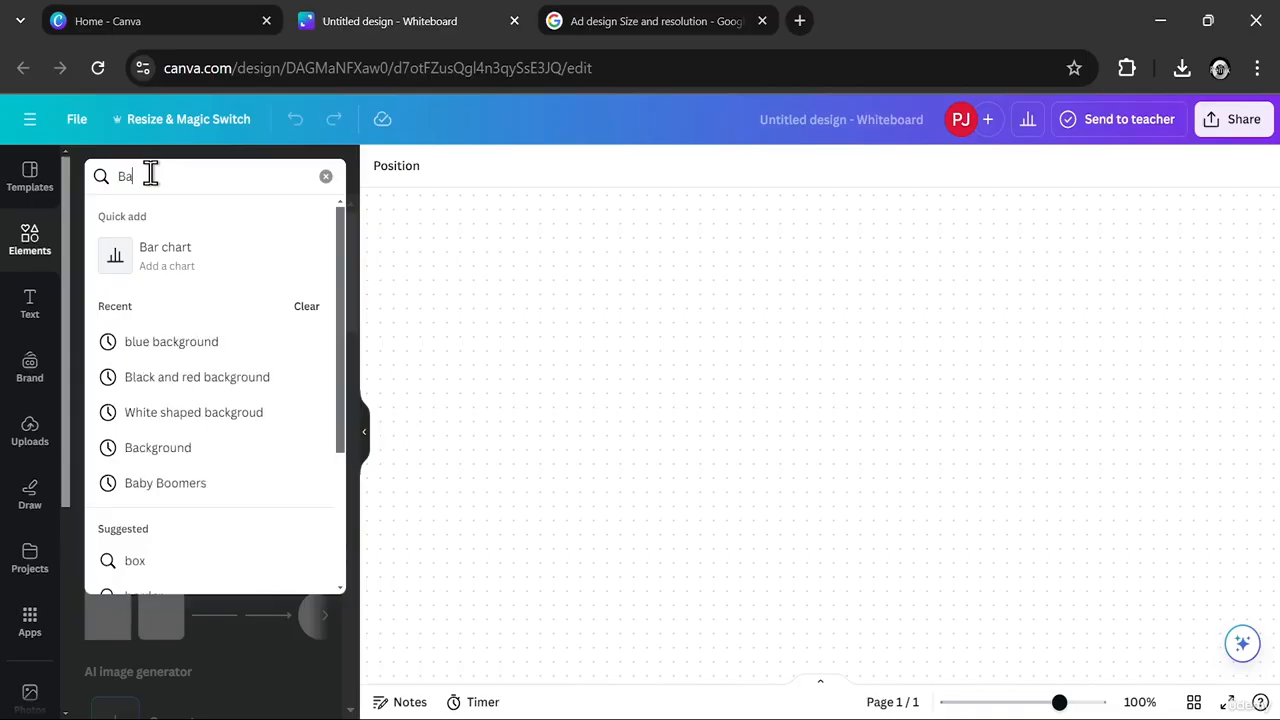
{"action": "type", "text": "ckground"}
{"action": "key", "text": "Return"}
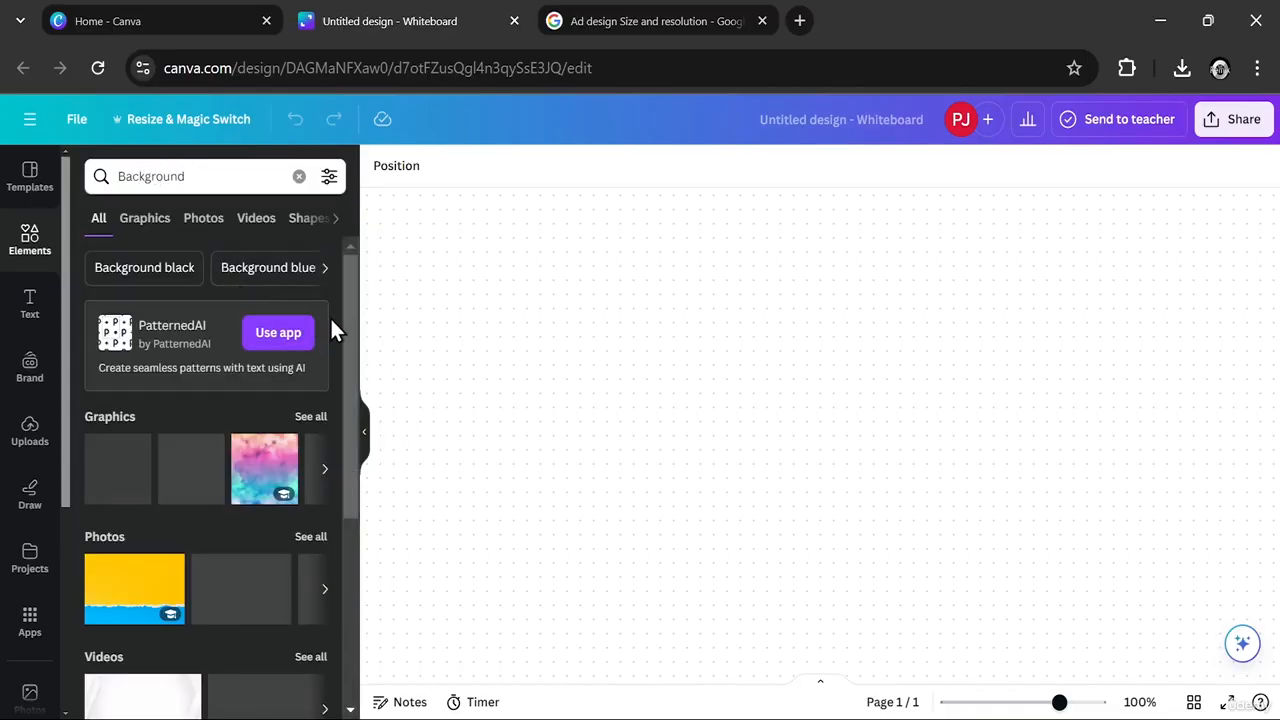
{"action": "mouse_move", "coordinate": [345, 305]}
{"action": "left_mouse_down"}
{"action": "mouse_move", "coordinate": [349, 319]}
{"action": "mouse_move", "coordinate": [351, 285]}
{"action": "mouse_move", "coordinate": [350, 448]}
{"action": "mouse_move", "coordinate": [388, 318]}
{"action": "mouse_move", "coordinate": [386, 302]}
{"action": "mouse_move", "coordinate": [340, 386]}
{"action": "mouse_move", "coordinate": [357, 363]}
{"action": "mouse_move", "coordinate": [352, 288]}
{"action": "mouse_move", "coordinate": [344, 566]}
{"action": "mouse_move", "coordinate": [354, 309]}
{"action": "left_mouse_up"}
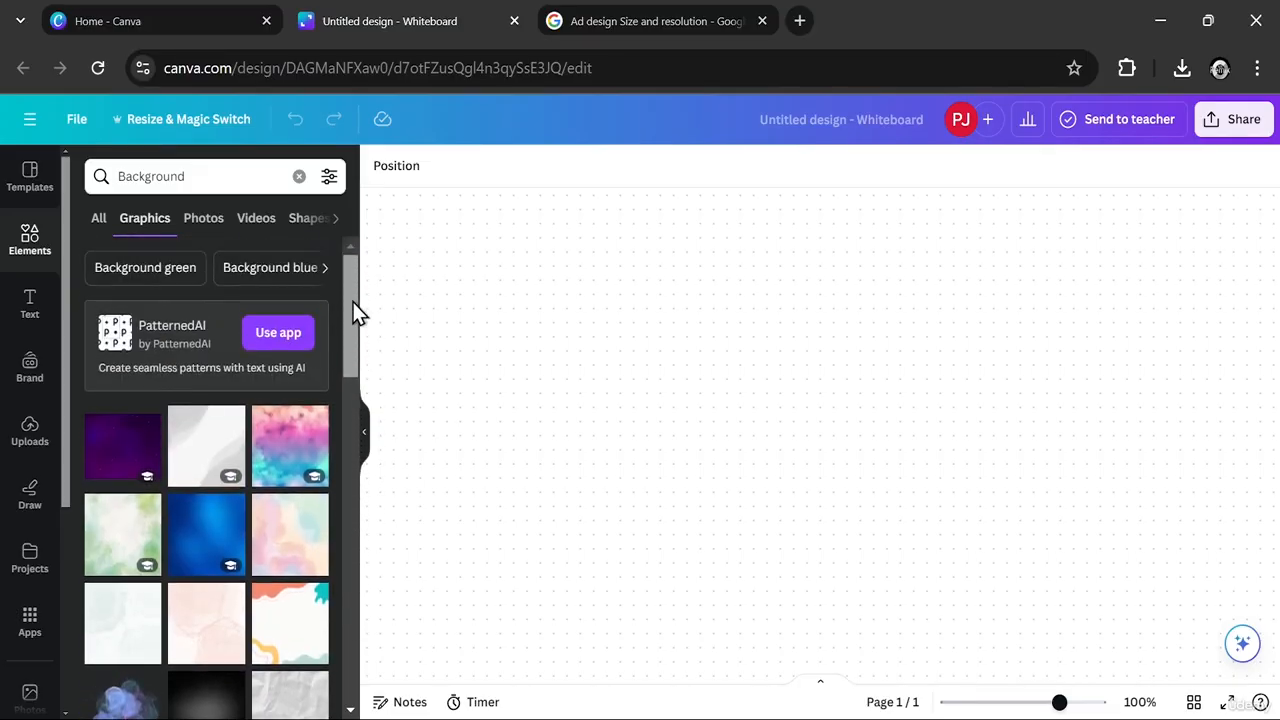
- Search the graphics for "Red background" and add the mottled dark-red texture to the whiteboard
{"action": "left_click", "coordinate": [194, 174]}
{"action": "type", "text": "Red "}
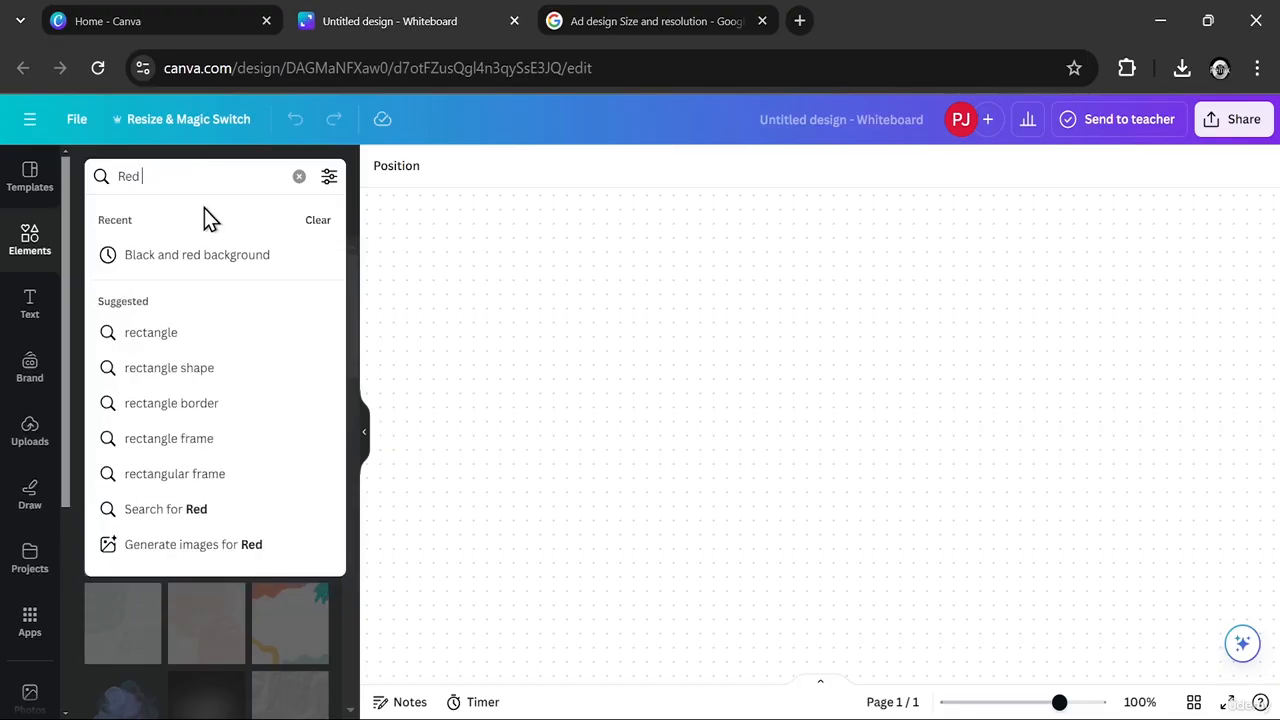
{"action": "type", "text": "backgroun"}
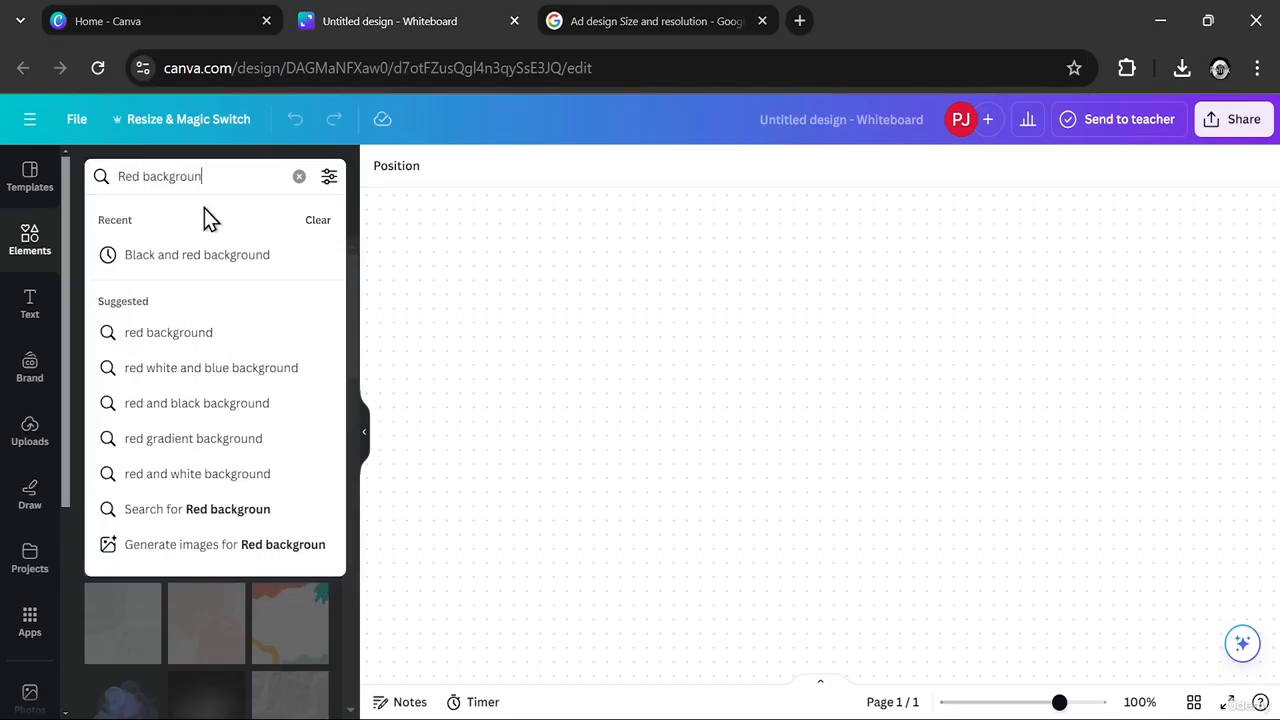
{"action": "type", "text": "d"}
{"action": "key", "text": "Return"}
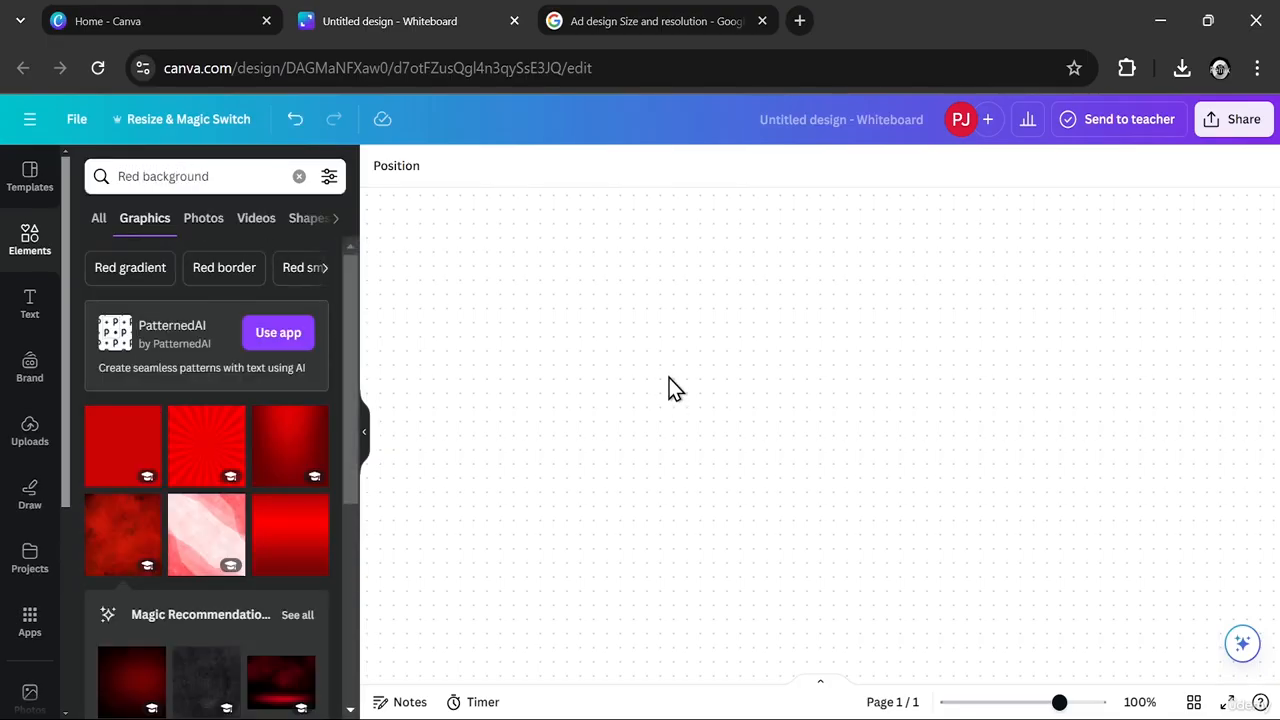
{"action": "left_click", "coordinate": [133, 545]}
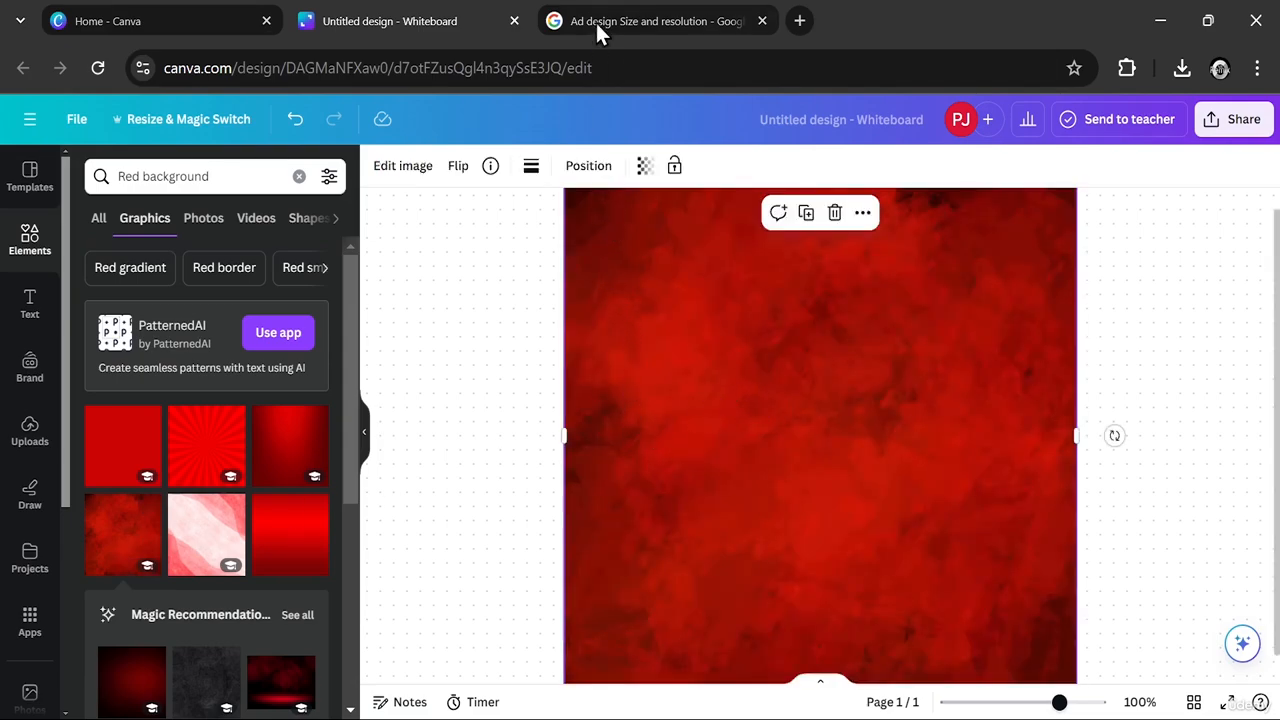
- Check the common display ad sizes in the open Google results for ad design size and resolution, and return to the whiteboard
{"action": "left_click", "coordinate": [598, 170]}
{"action": "left_click", "coordinate": [588, 167]}
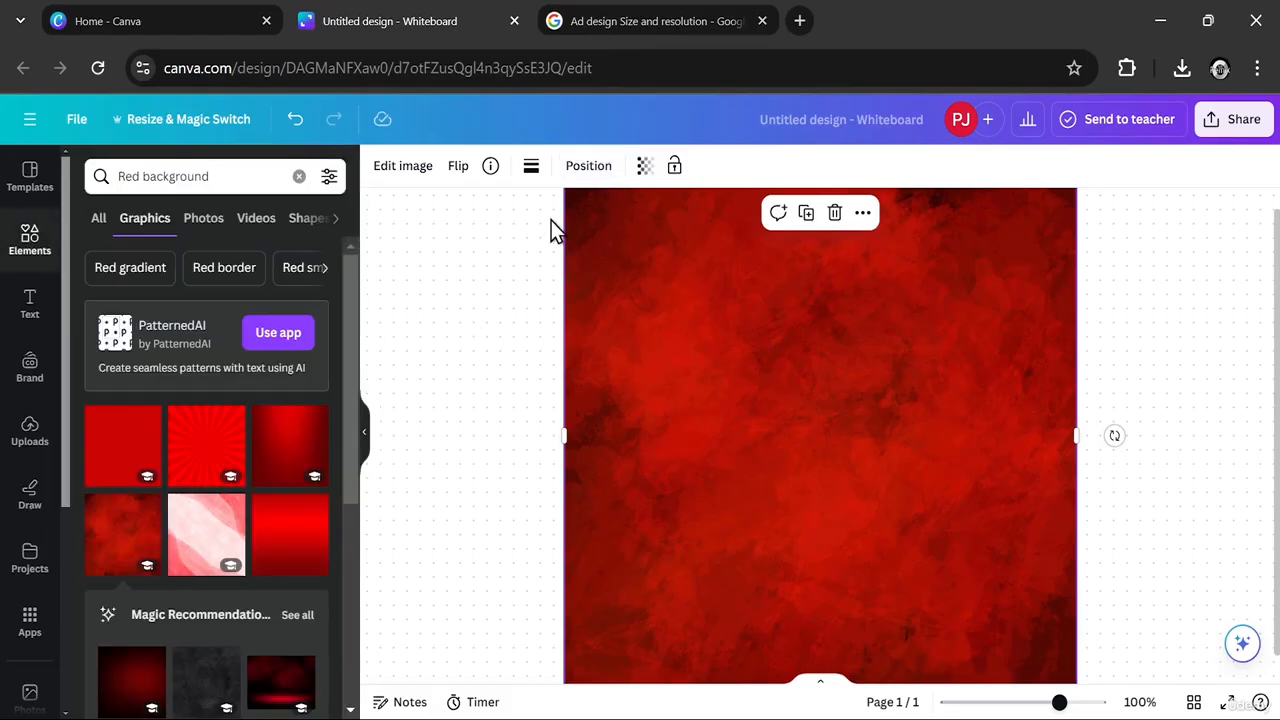
{"action": "left_click", "coordinate": [658, 30]}
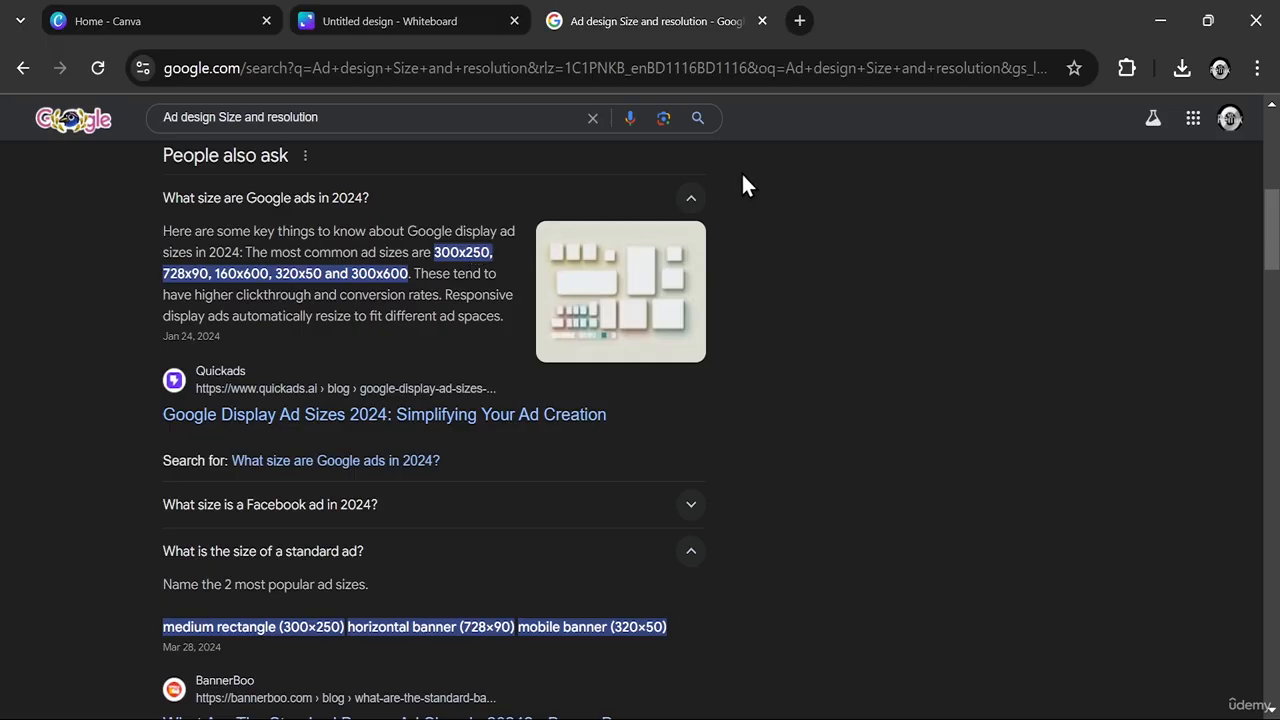
{"action": "left_click", "coordinate": [425, 17]}
- Set the red background image's height to 250 px and its width to 300 px
{"action": "left_click", "coordinate": [583, 165]}
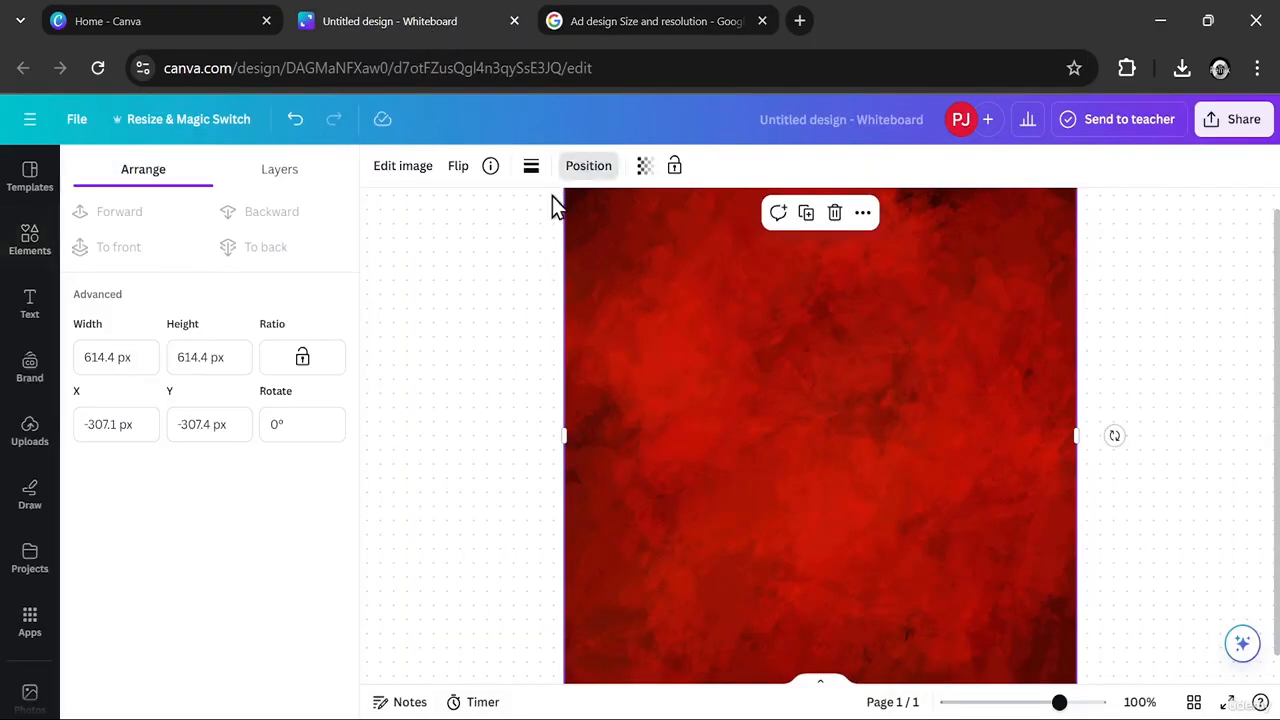
{"action": "left_click_drag", "start_coordinate": [229, 357], "coordinate": [150, 350]}
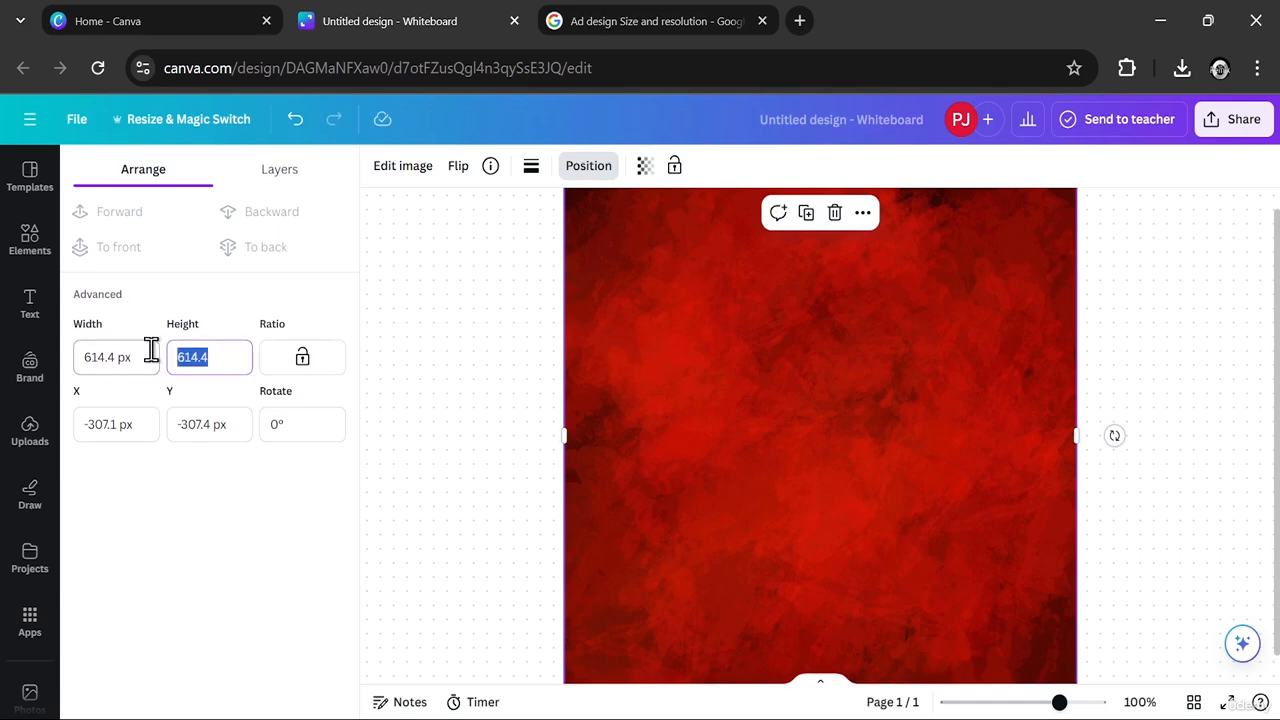
{"action": "type", "text": "25"}
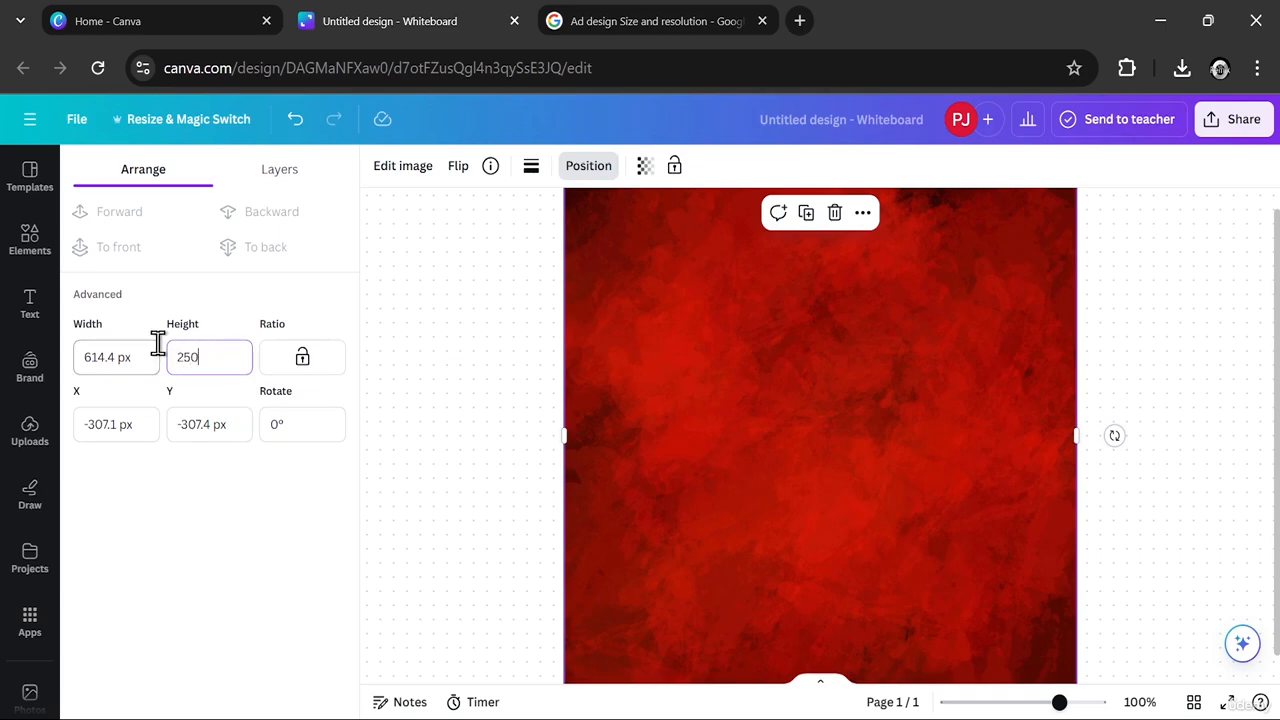
{"action": "type", "text": "0"}
{"action": "left_click_drag", "start_coordinate": [118, 357], "coordinate": [93, 357]}
{"action": "type", "text": "3"}
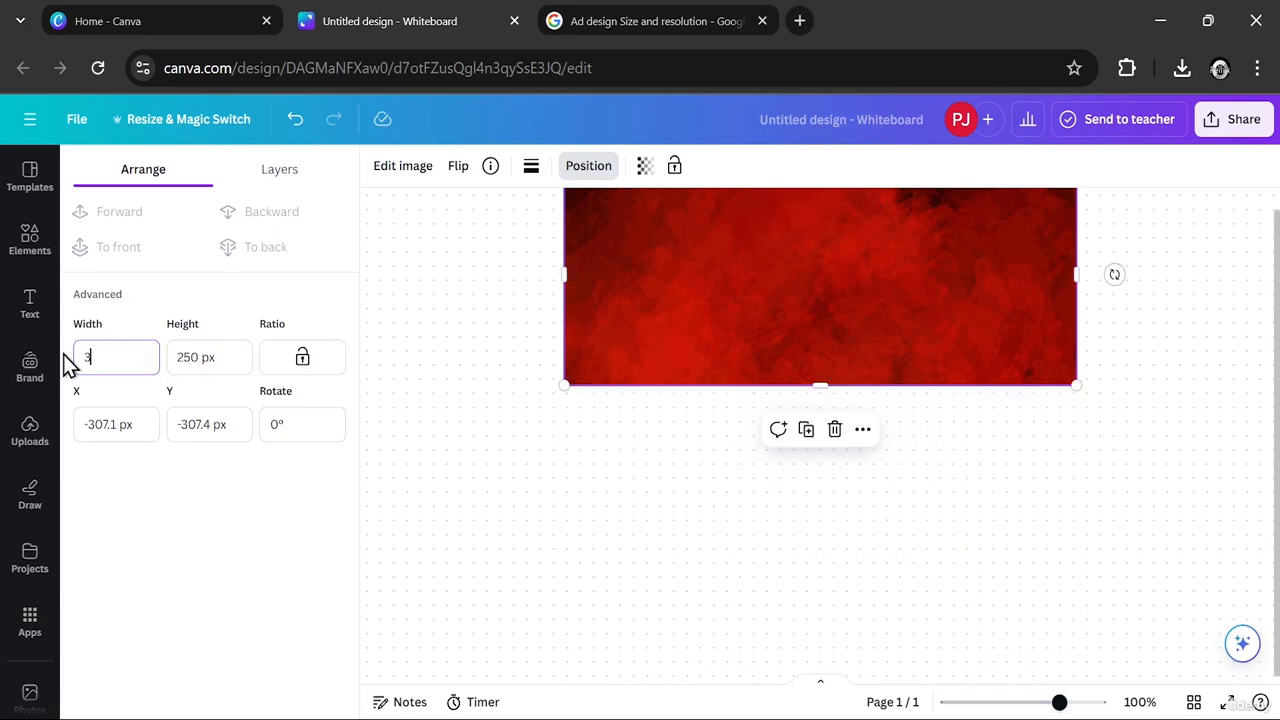
{"action": "type", "text": "00"}
{"action": "key", "text": "Return"}
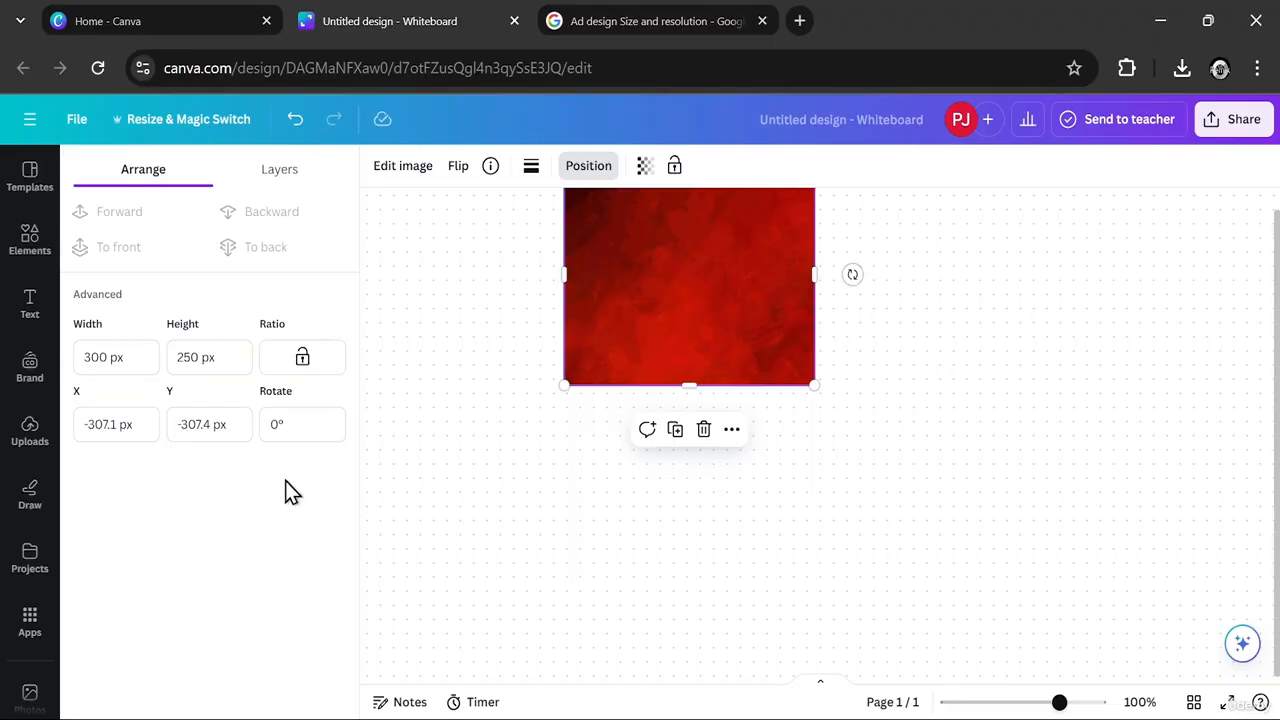
- Move the resized red background to the middle of the visible canvas
{"action": "left_click", "coordinate": [850, 543]}
{"action": "left_click_drag", "start_coordinate": [735, 350], "coordinate": [817, 483]}
{"action": "left_click_drag", "start_coordinate": [1059, 702], "coordinate": [1072, 703]}
{"action": "left_click", "coordinate": [794, 509]}
{"action": "left_click_drag", "start_coordinate": [794, 509], "coordinate": [857, 514]}
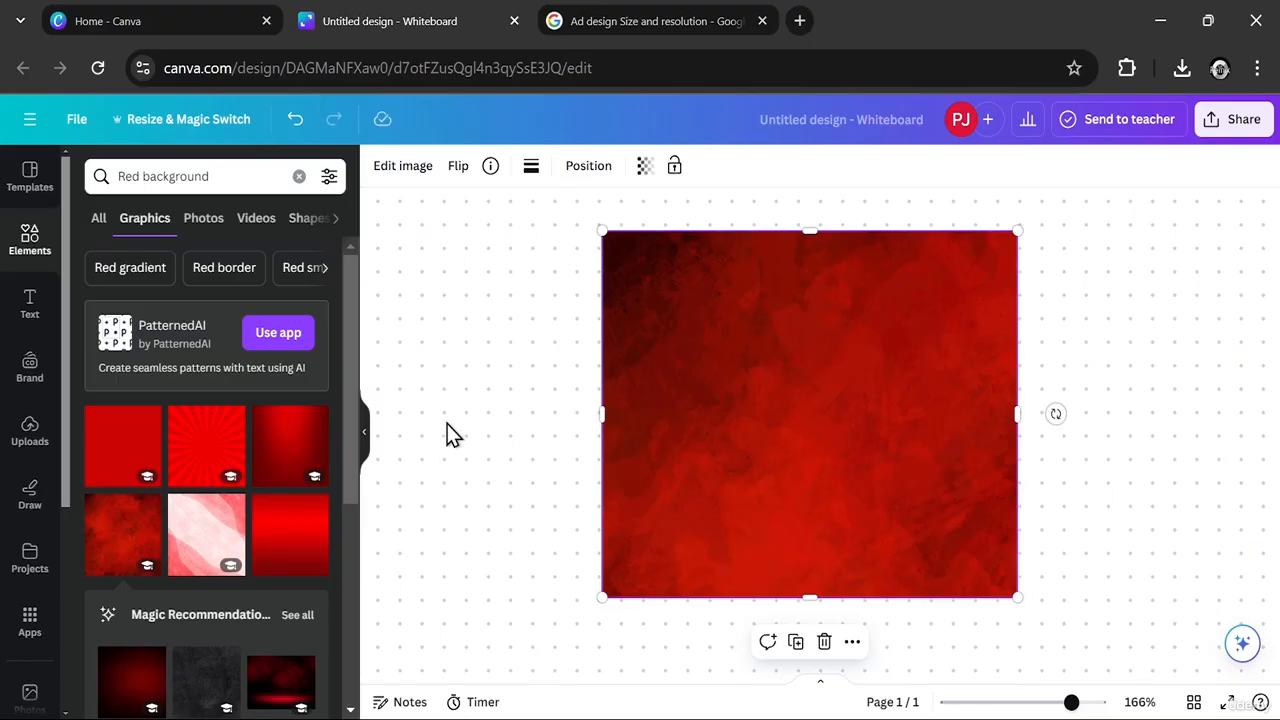
- Replace the elements search with "Dish" and limit the results to photos
{"action": "left_click", "coordinate": [300, 176]}
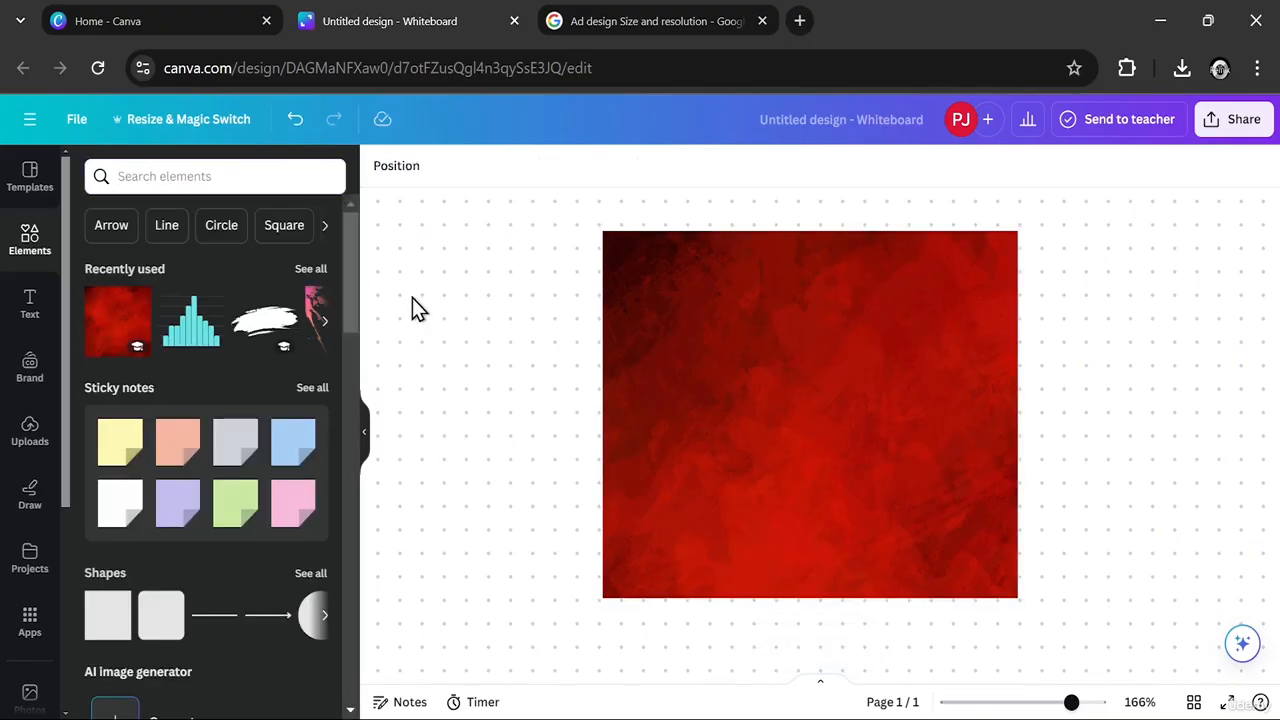
{"action": "left_click", "coordinate": [215, 176]}
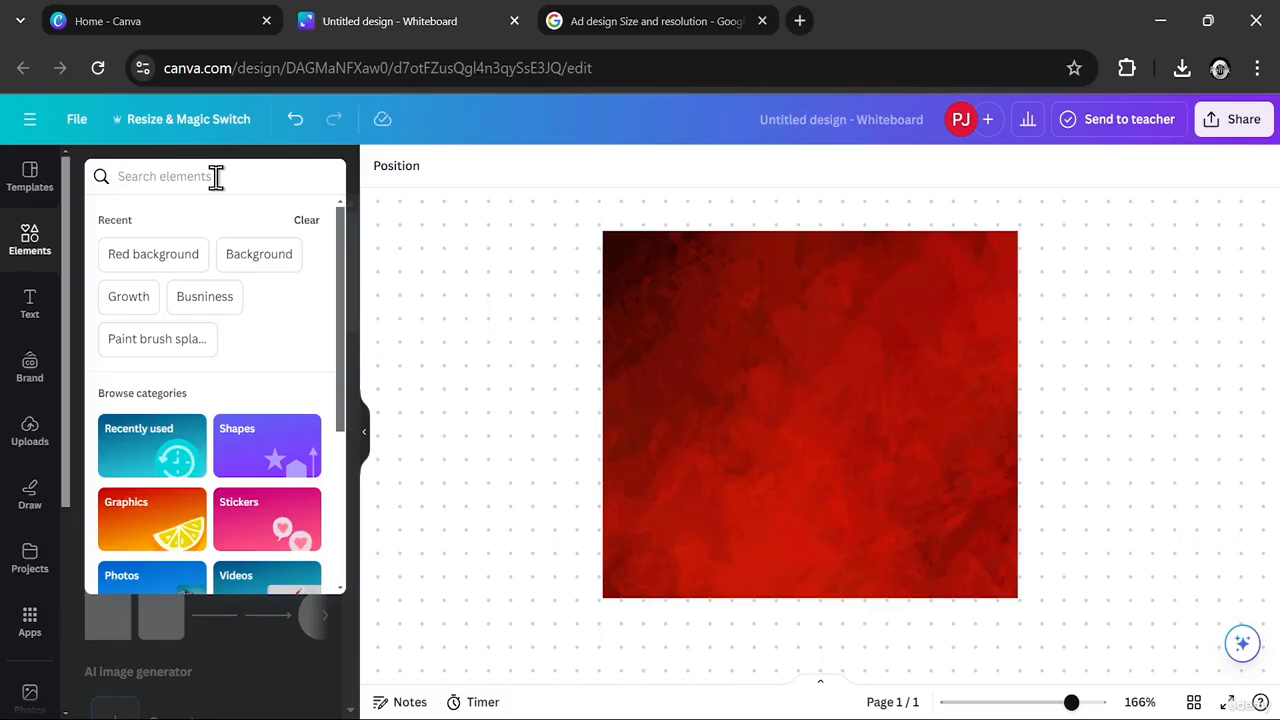
{"action": "type", "text": "Dish"}
{"action": "key", "text": "Return"}
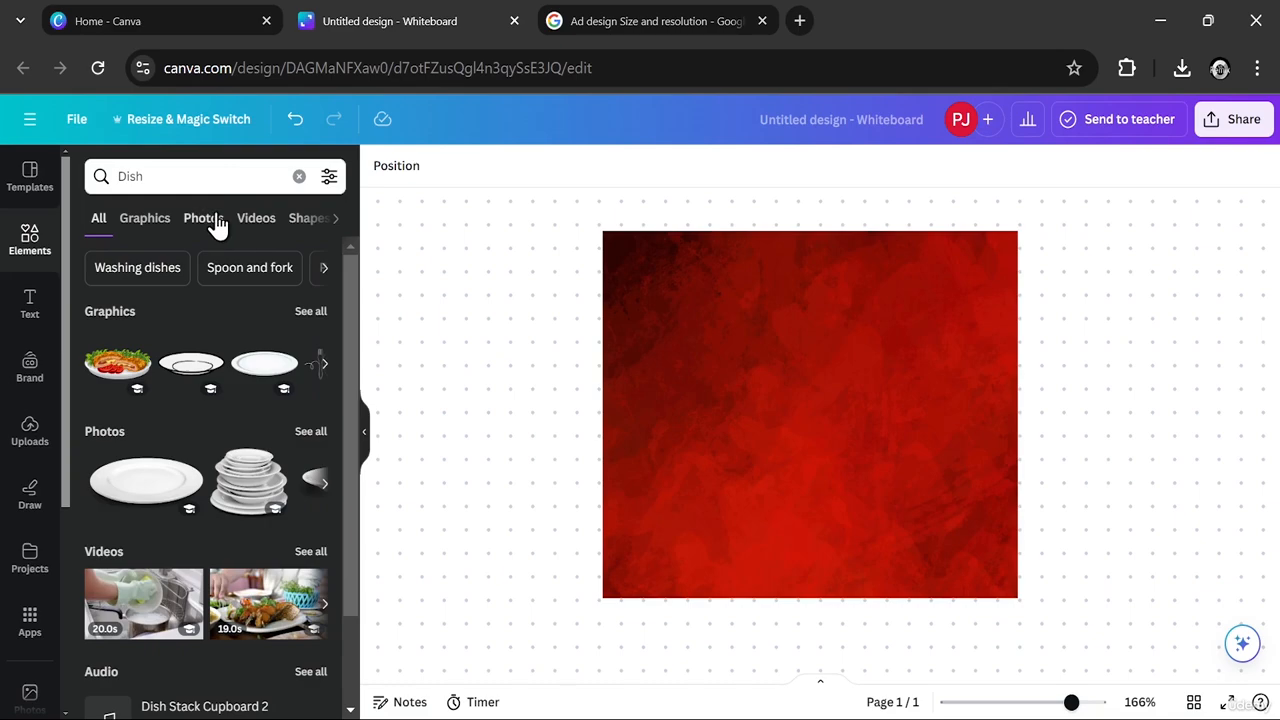
{"action": "left_click", "coordinate": [212, 222]}
- Add the photo of chicken and rice in a black pan to the whiteboard, over the red background
{"action": "left_click_drag", "start_coordinate": [351, 305], "coordinate": [352, 415]}
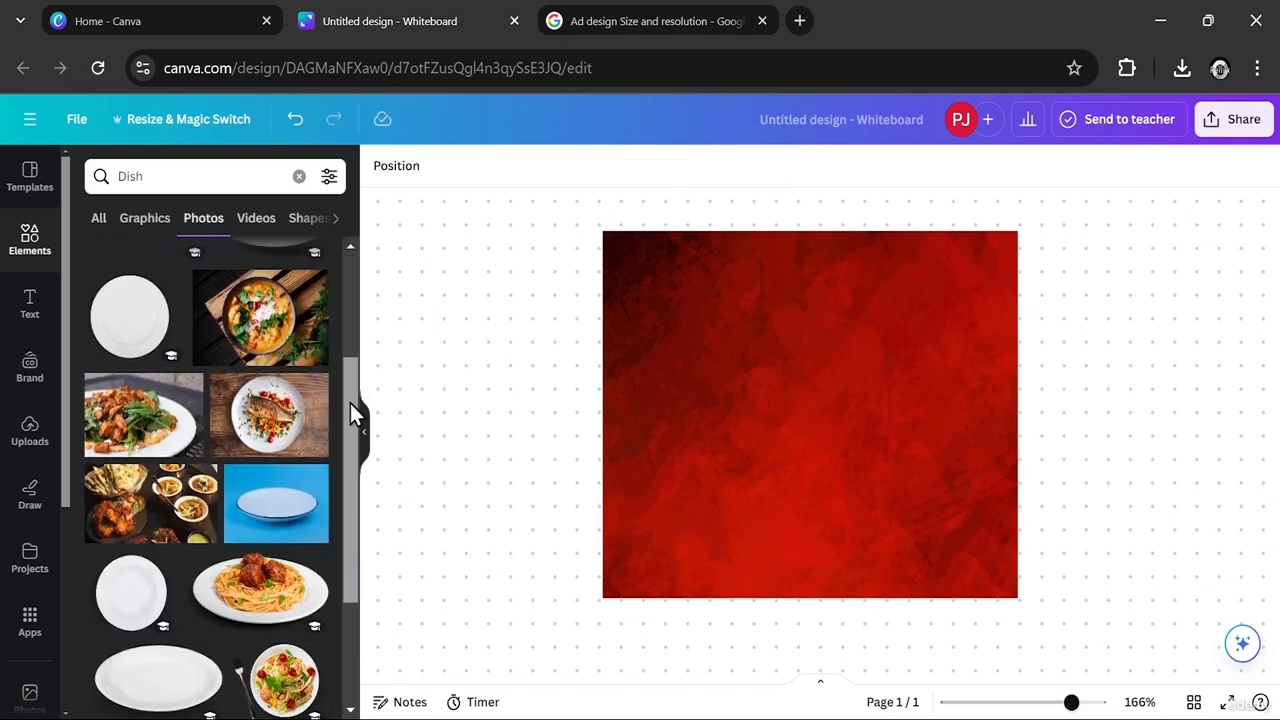
{"action": "left_click_drag", "start_coordinate": [351, 415], "coordinate": [352, 510]}
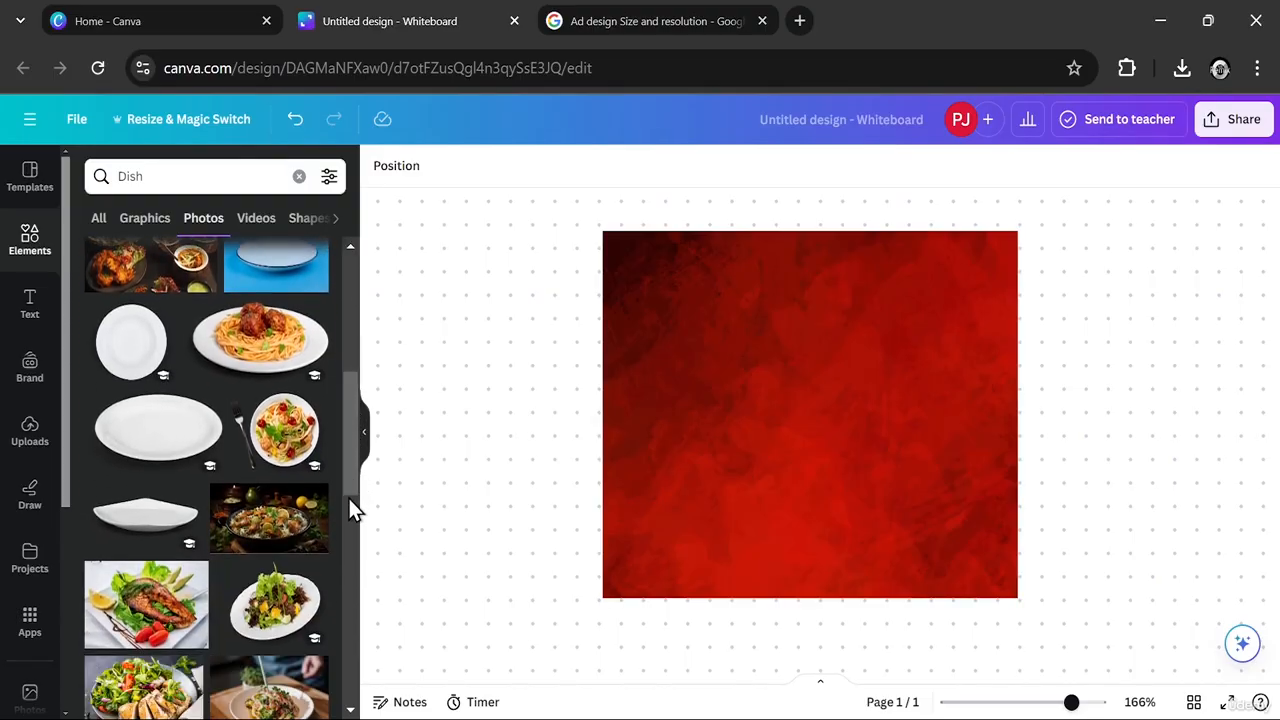
{"action": "left_click_drag", "start_coordinate": [348, 466], "coordinate": [349, 499]}
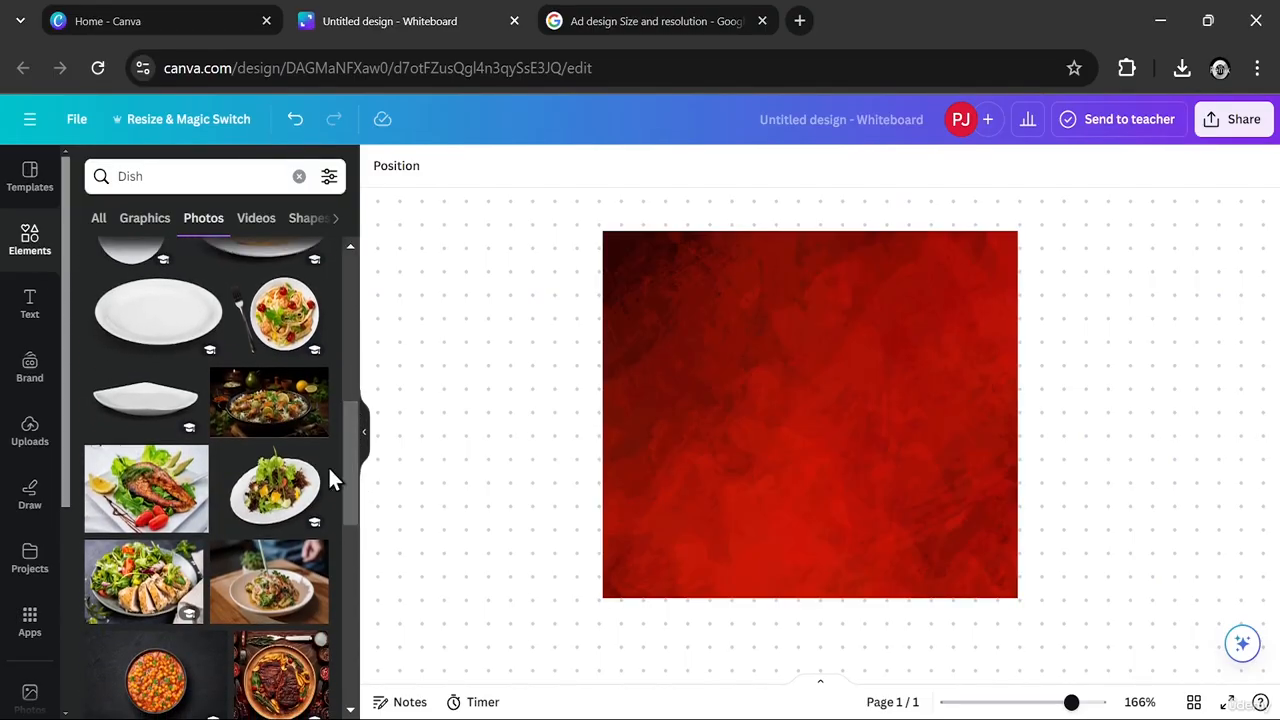
{"action": "left_click", "coordinate": [270, 408]}
{"action": "left_click_drag", "start_coordinate": [818, 348], "coordinate": [746, 404]}
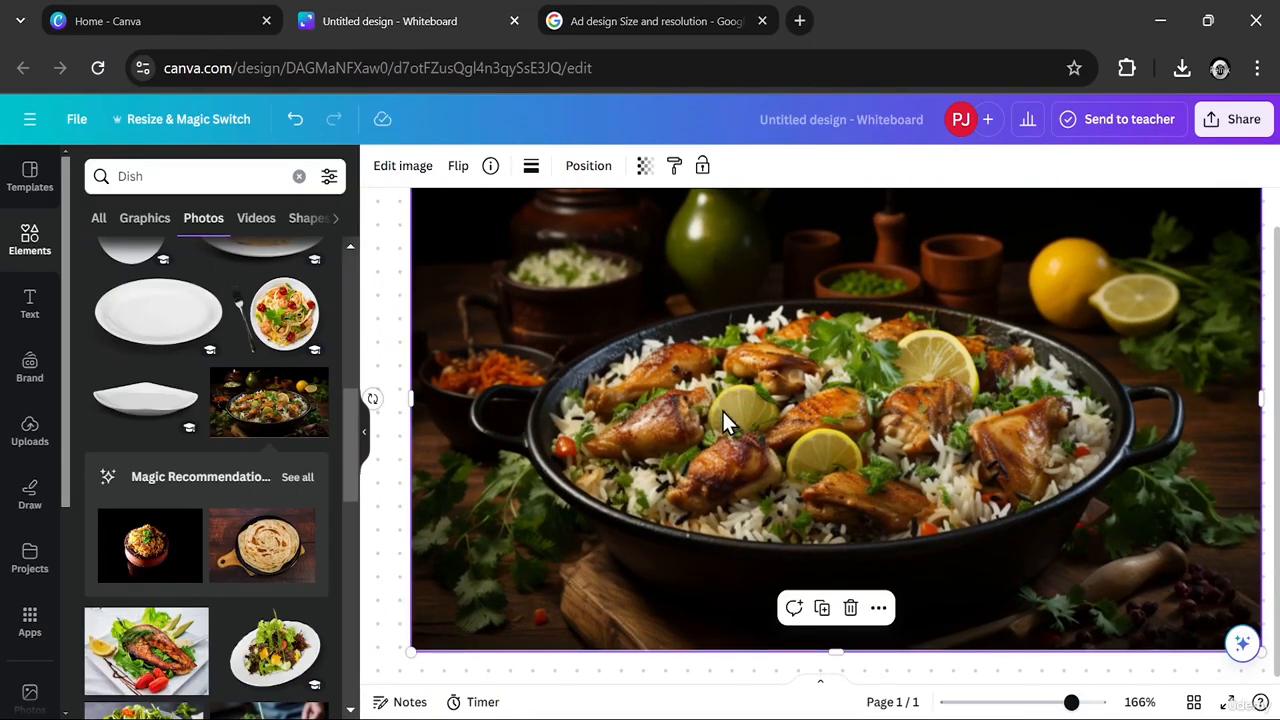
- Remove the background from the chicken and rice photo with BG Remover
{"action": "left_click", "coordinate": [396, 170]}
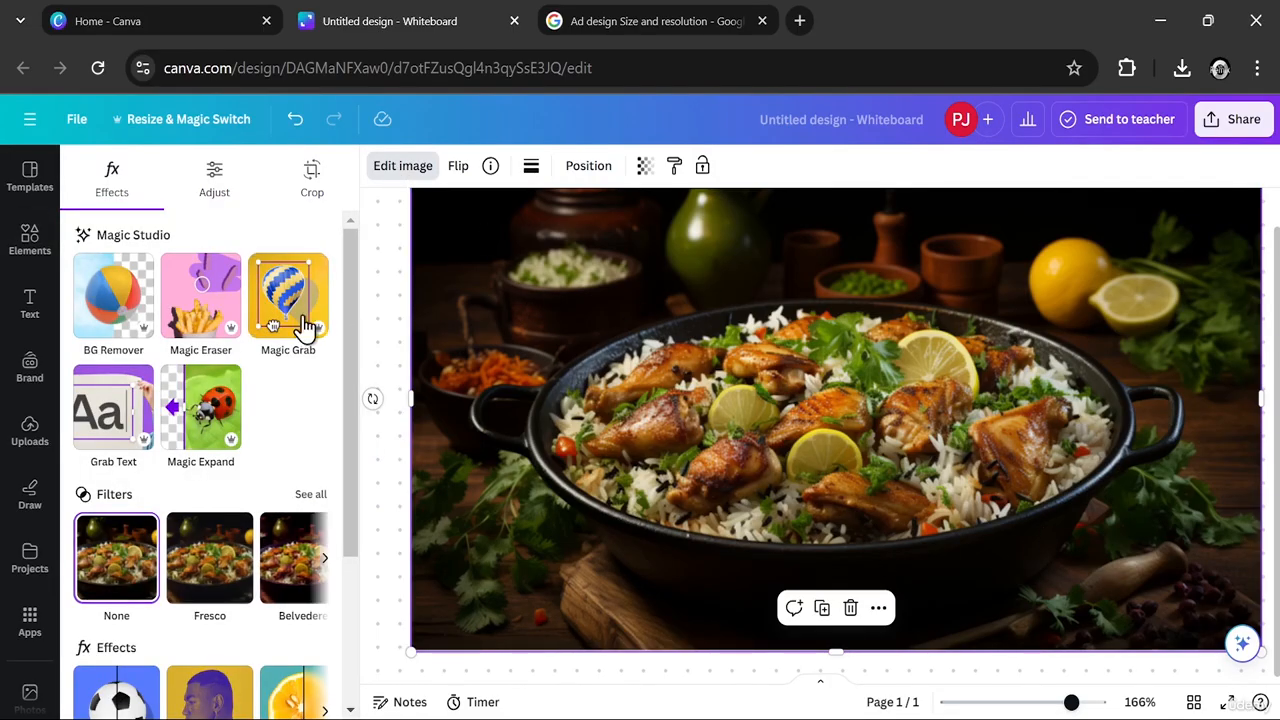
{"action": "left_click", "coordinate": [117, 300]}
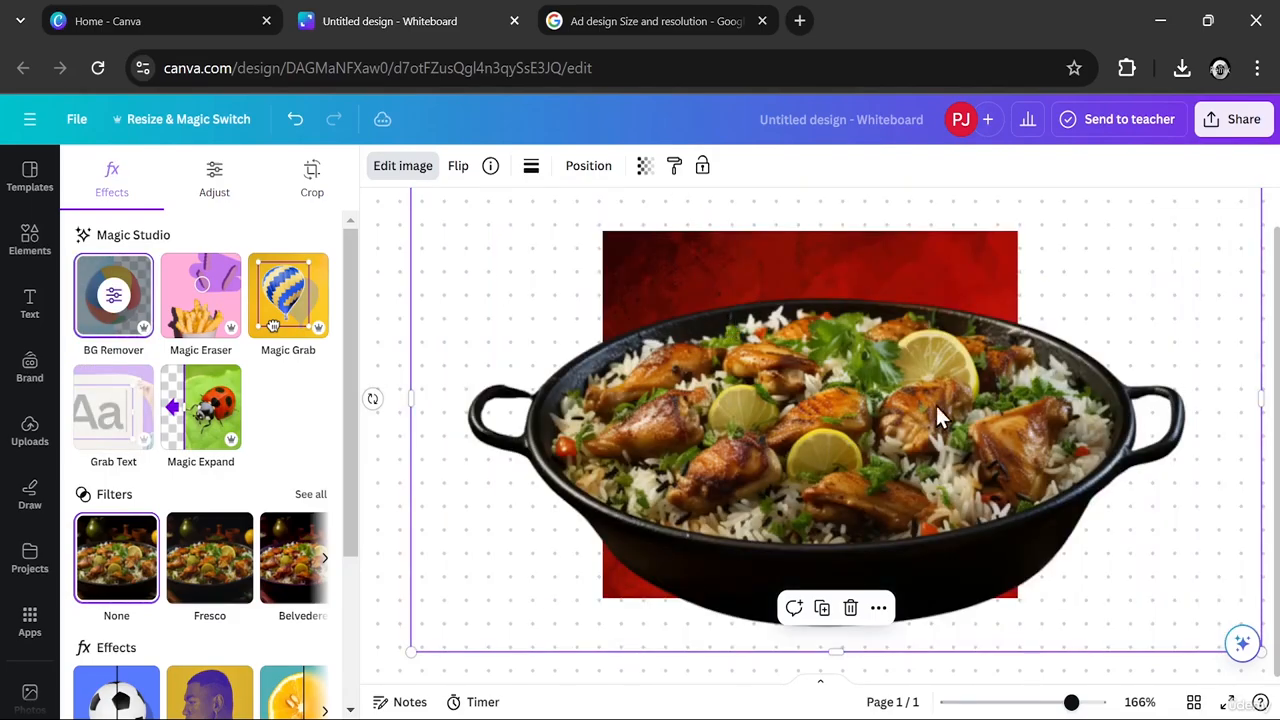
- Shrink the dish cutout to about two thirds of the red background's width and centre it on the background
{"action": "left_click_drag", "start_coordinate": [937, 407], "coordinate": [905, 360]}
{"action": "left_click_drag", "start_coordinate": [1096, 389], "coordinate": [745, 544]}
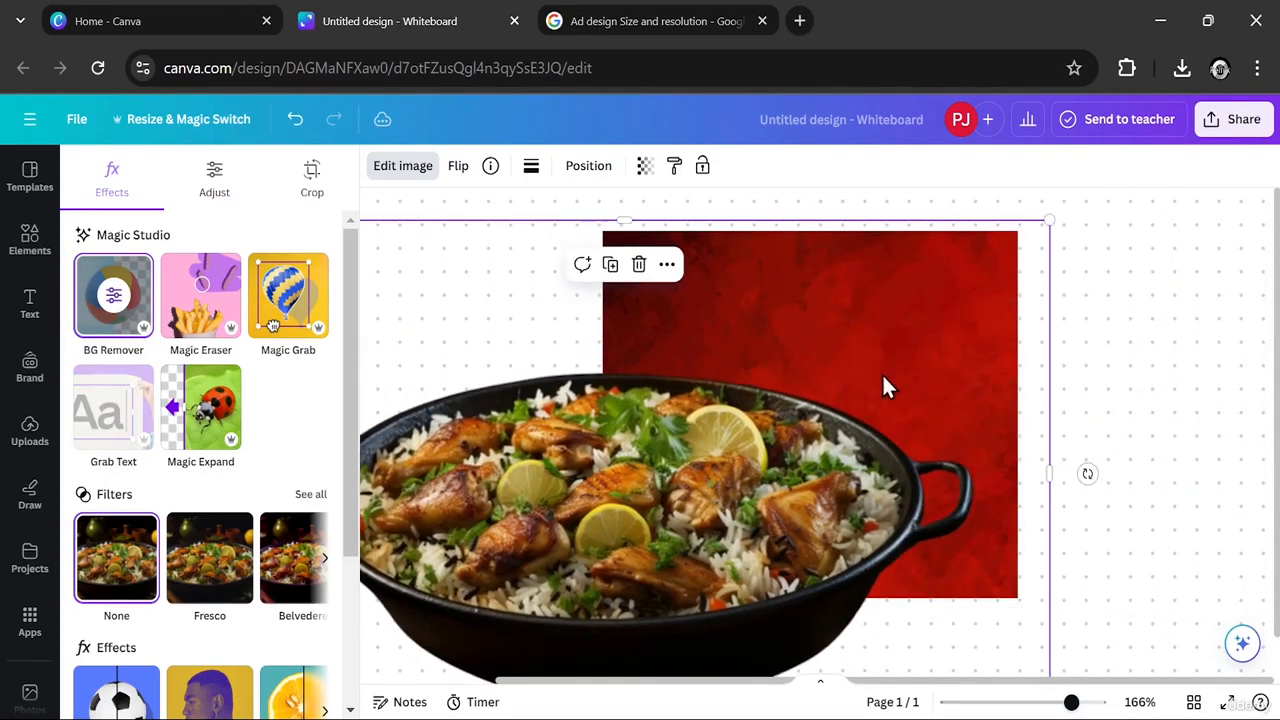
{"action": "left_click_drag", "start_coordinate": [912, 261], "coordinate": [486, 523]}
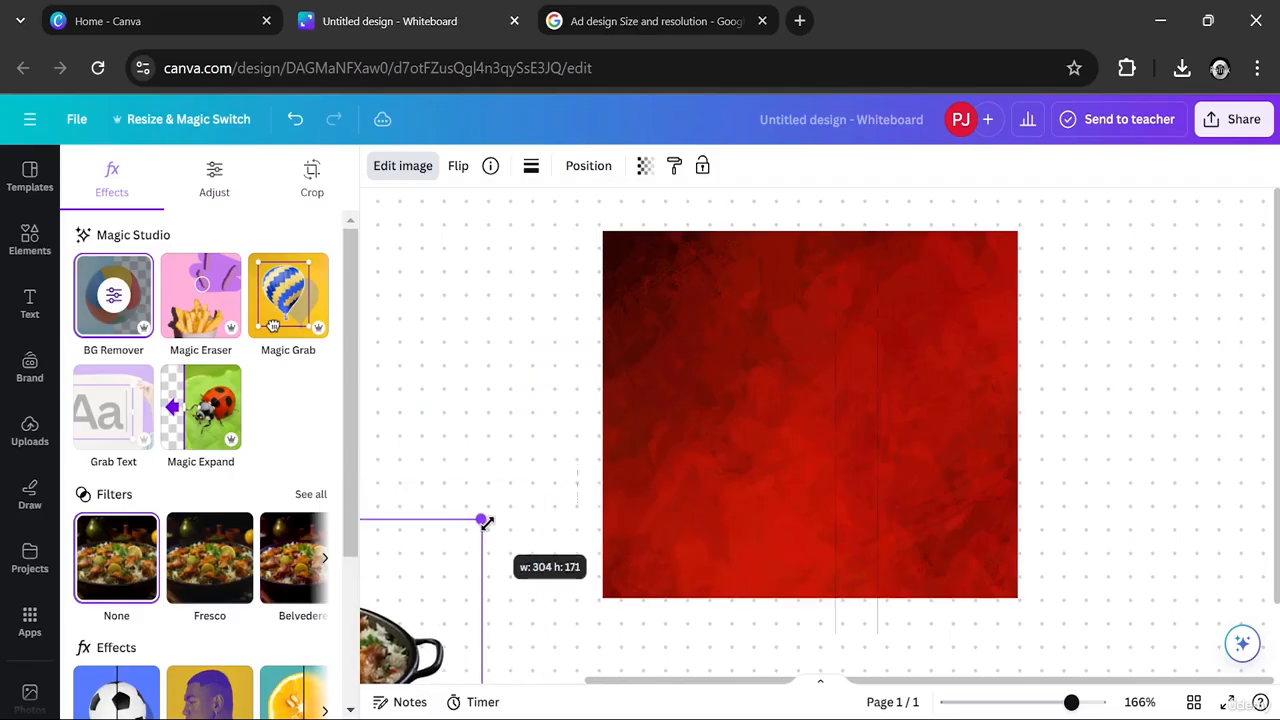
{"action": "left_click_drag", "start_coordinate": [429, 600], "coordinate": [943, 354]}
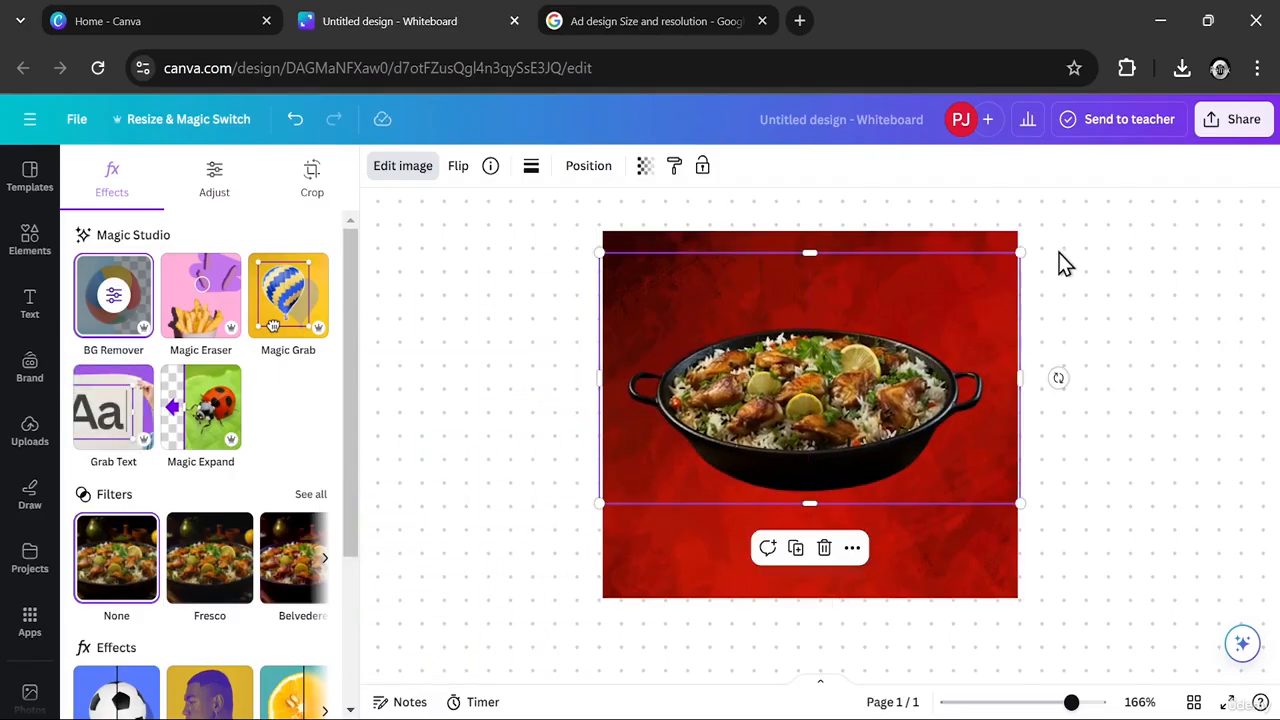
{"action": "left_click_drag", "start_coordinate": [1019, 251], "coordinate": [871, 343]}
{"action": "left_click_drag", "start_coordinate": [774, 453], "coordinate": [842, 428]}
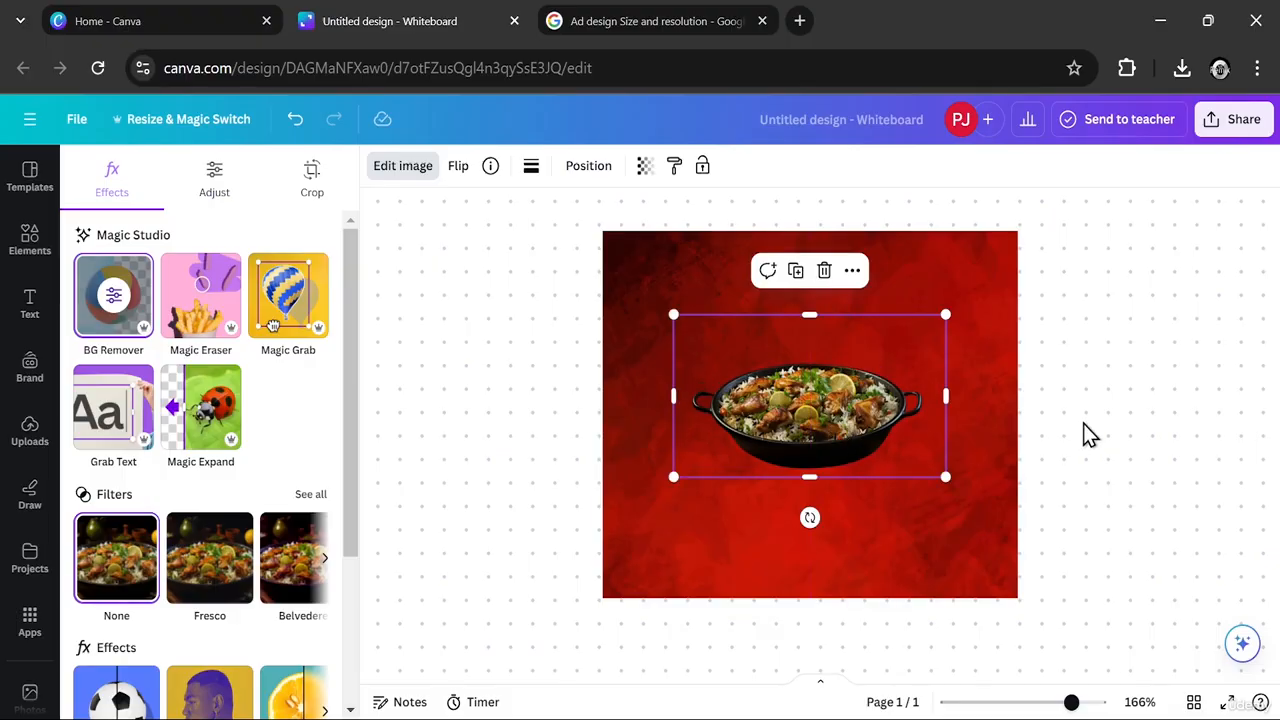
- Extend the dish image's lower edge slightly and move the image a little higher on the red background
{"action": "left_click", "coordinate": [1090, 435]}
{"action": "left_click_drag", "start_coordinate": [806, 475], "coordinate": [807, 488]}
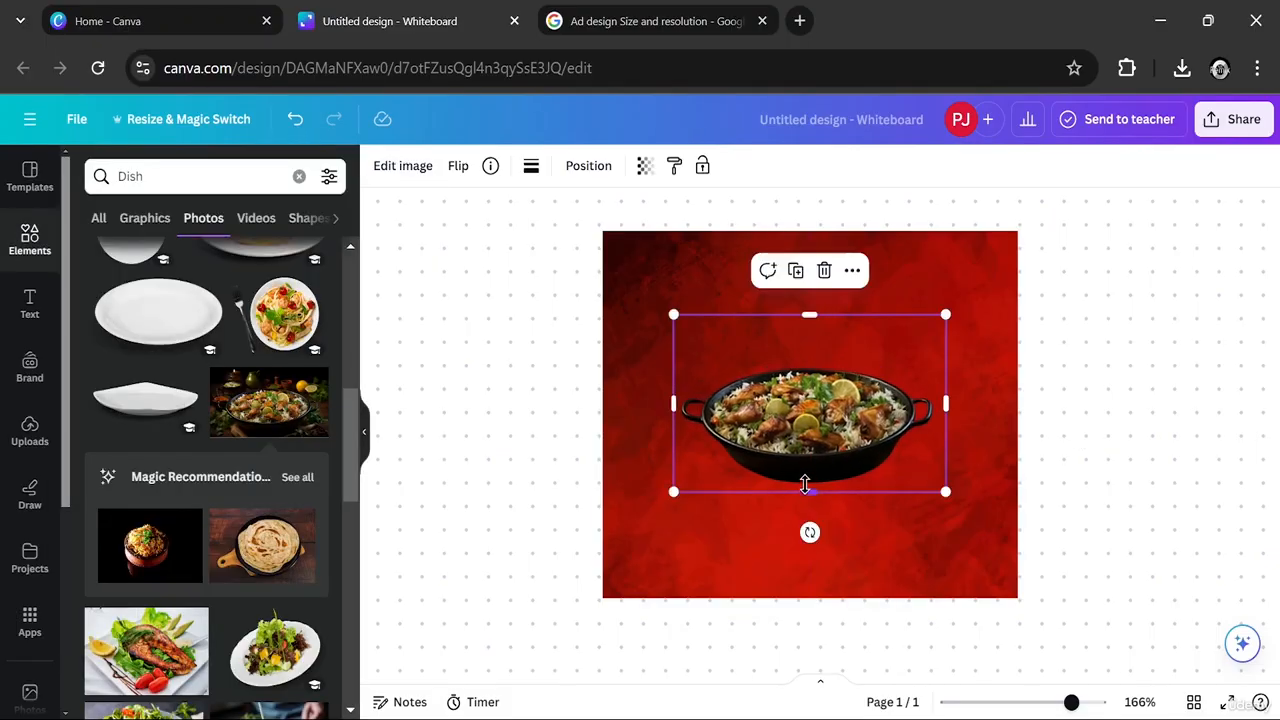
{"action": "left_click_drag", "start_coordinate": [818, 439], "coordinate": [815, 421]}
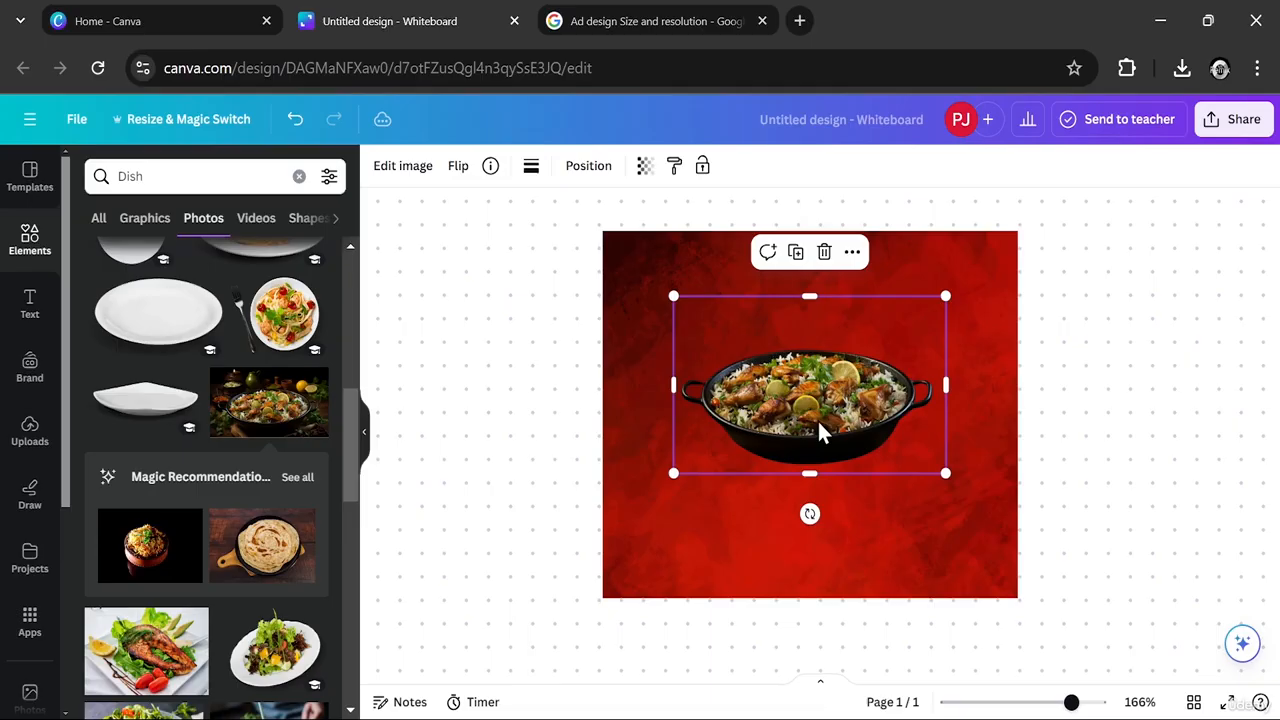
- Search the elements library for "Smoke" and show only graphics
{"action": "left_click", "coordinate": [1123, 370]}
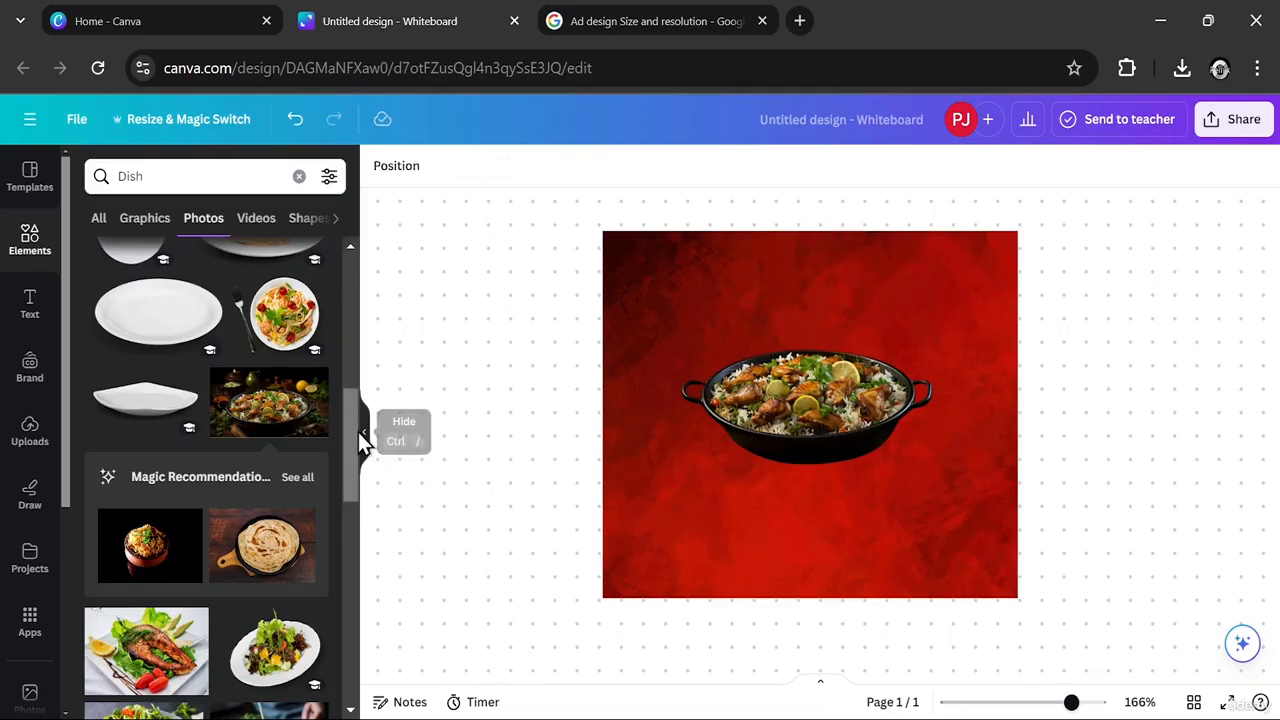
{"action": "left_click_drag", "start_coordinate": [350, 424], "coordinate": [347, 276]}
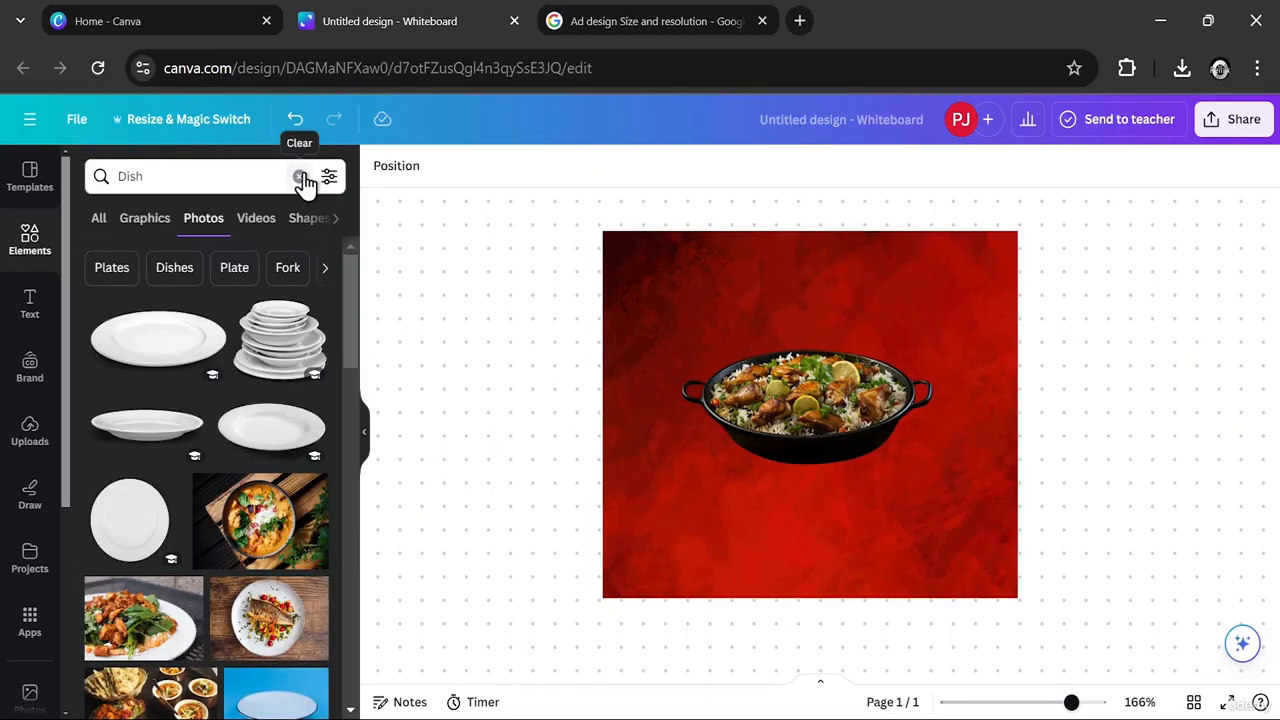
{"action": "left_click", "coordinate": [300, 177]}
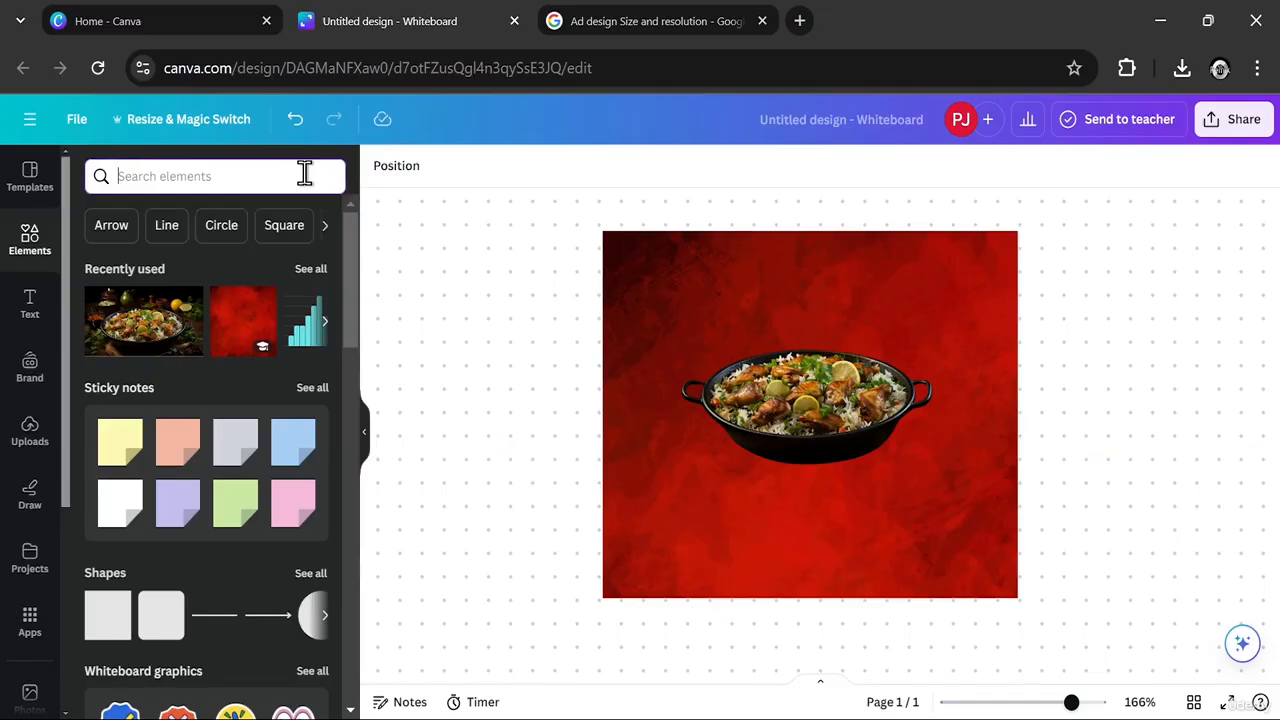
{"action": "type", "text": "Smoke"}
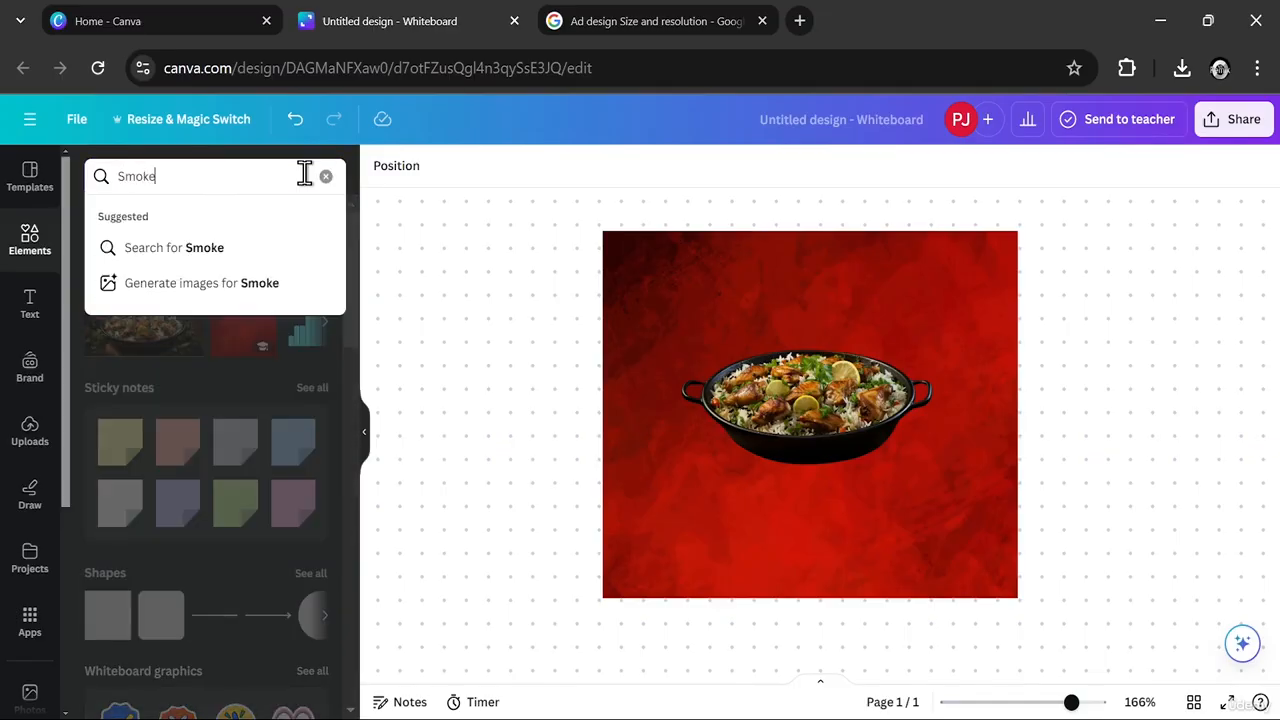
{"action": "key", "text": "Return"}
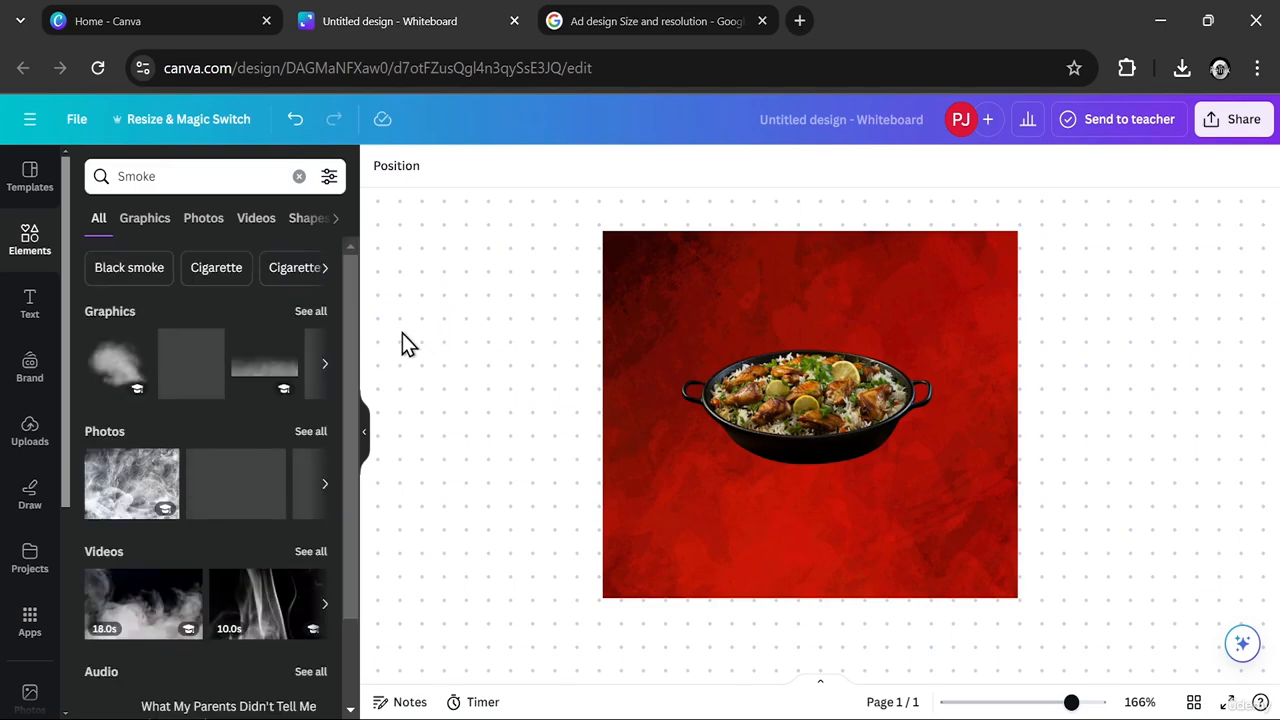
{"action": "left_click", "coordinate": [158, 228]}
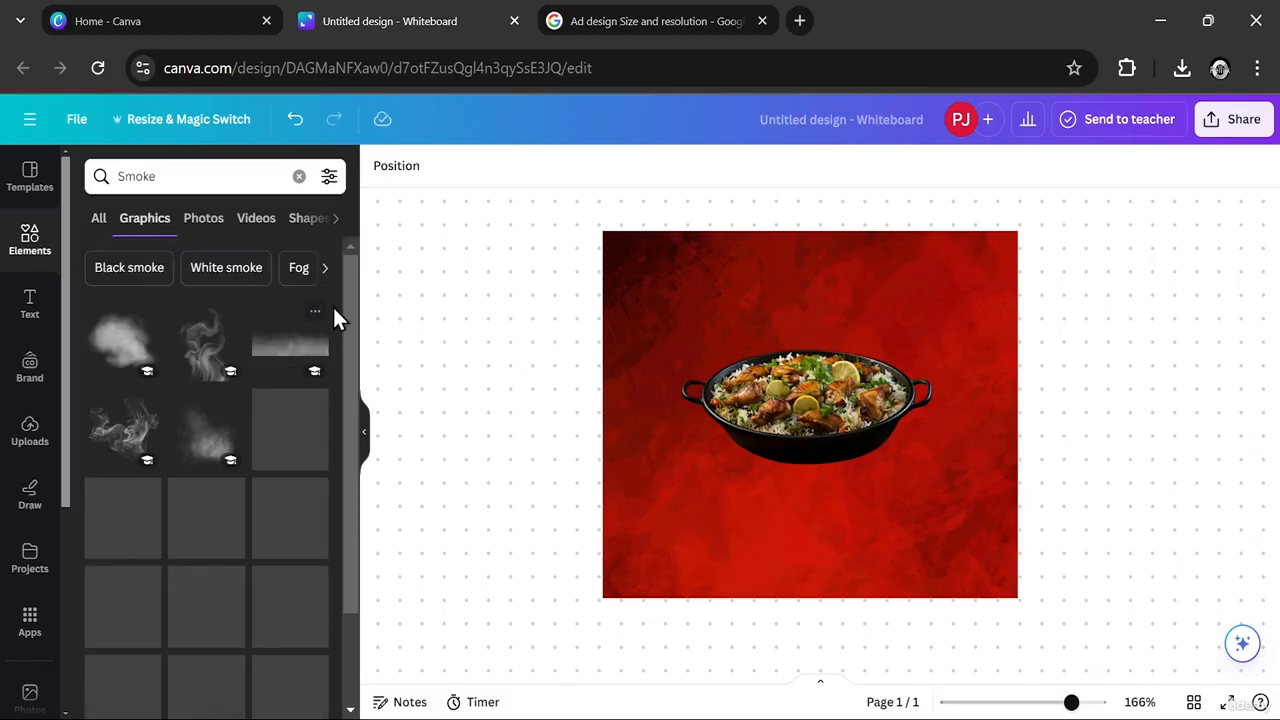
- Add the curling smoke graphic, shrink it to less than half the dish's width and place it rising from the food
{"action": "left_click", "coordinate": [203, 350]}
{"action": "left_click_drag", "start_coordinate": [631, 354], "coordinate": [764, 308]}
{"action": "left_click_drag", "start_coordinate": [765, 247], "coordinate": [480, 577]}
{"action": "left_click_drag", "start_coordinate": [443, 621], "coordinate": [608, 617]}
{"action": "left_click_drag", "start_coordinate": [548, 650], "coordinate": [812, 238]}
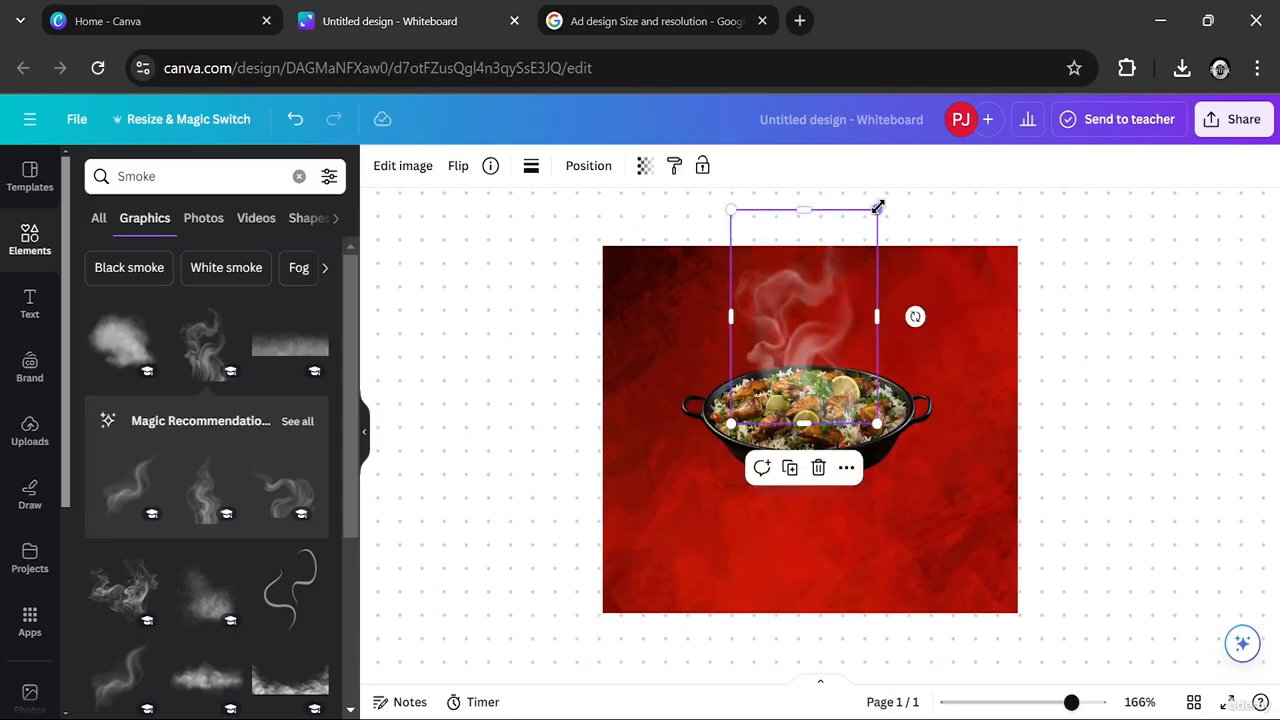
{"action": "left_click_drag", "start_coordinate": [878, 207], "coordinate": [811, 306]}
{"action": "left_click_drag", "start_coordinate": [785, 381], "coordinate": [780, 330]}
- Copy and paste the smoke graphic and arrange the two smoke plumes side by side above the dish
{"action": "right_click", "coordinate": [780, 331]}
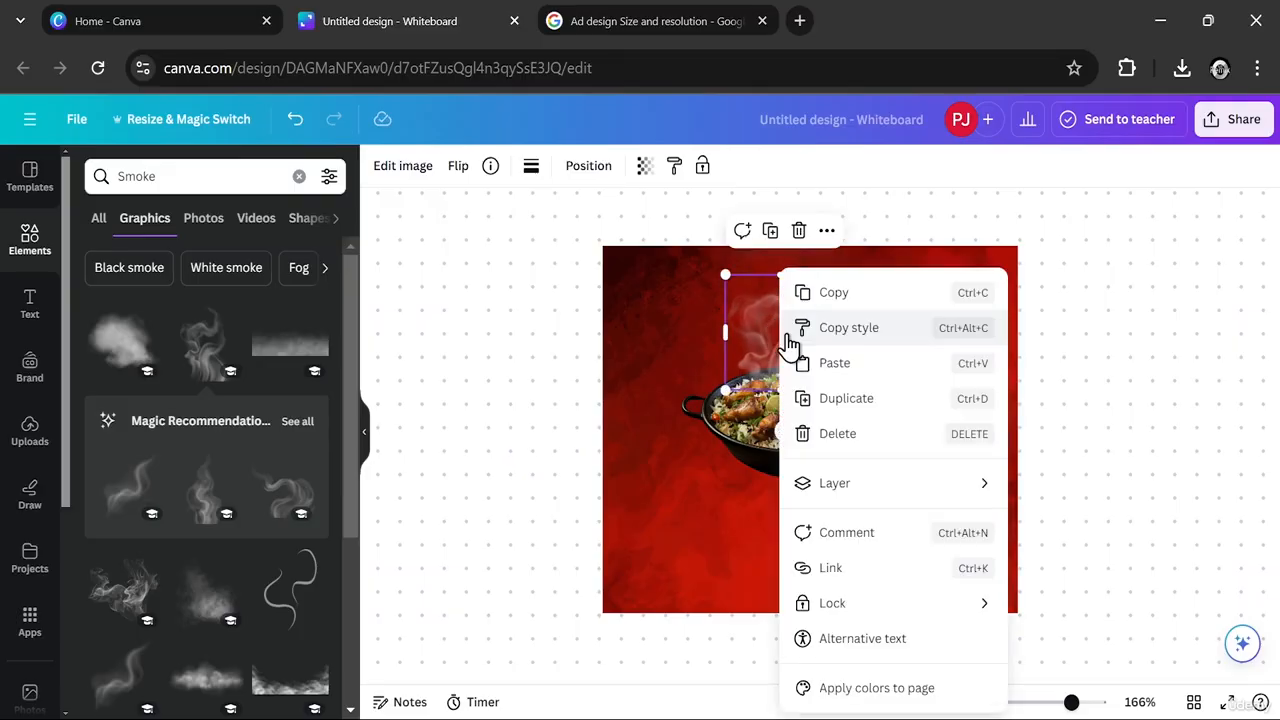
{"action": "left_click", "coordinate": [831, 296]}
{"action": "right_click", "coordinate": [877, 337]}
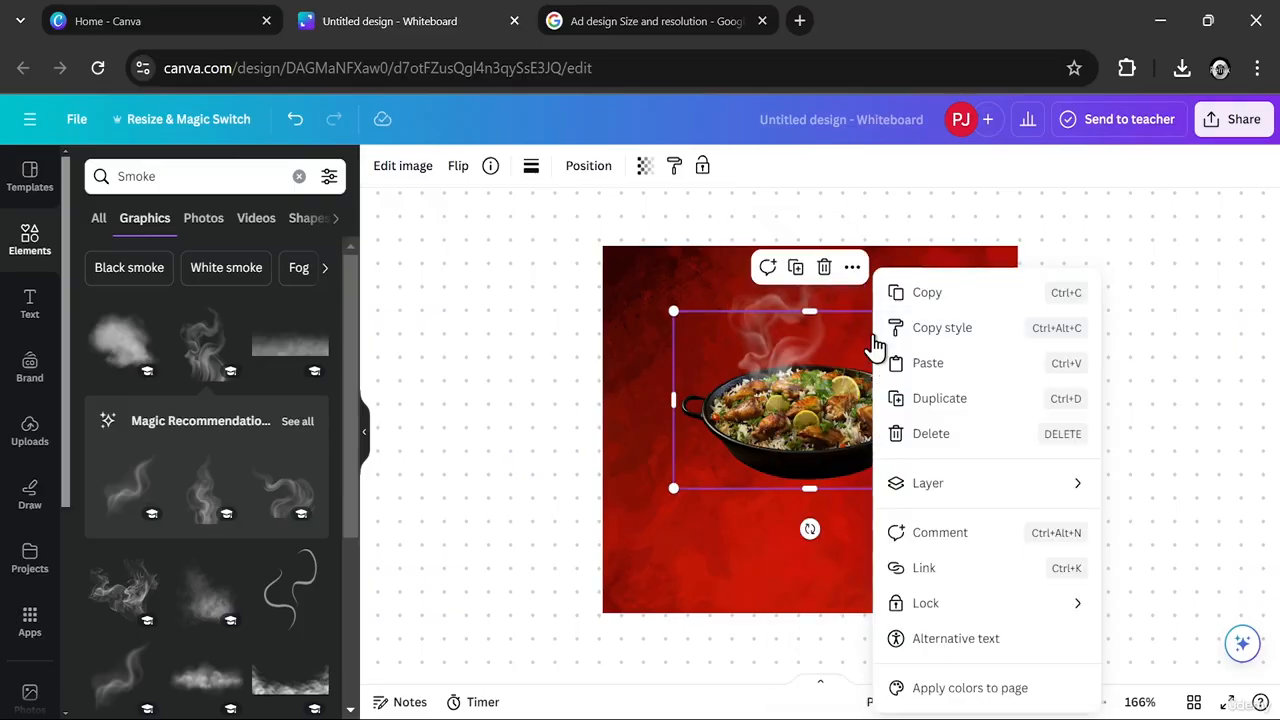
{"action": "left_click", "coordinate": [923, 362]}
{"action": "left_click_drag", "start_coordinate": [811, 414], "coordinate": [863, 300]}
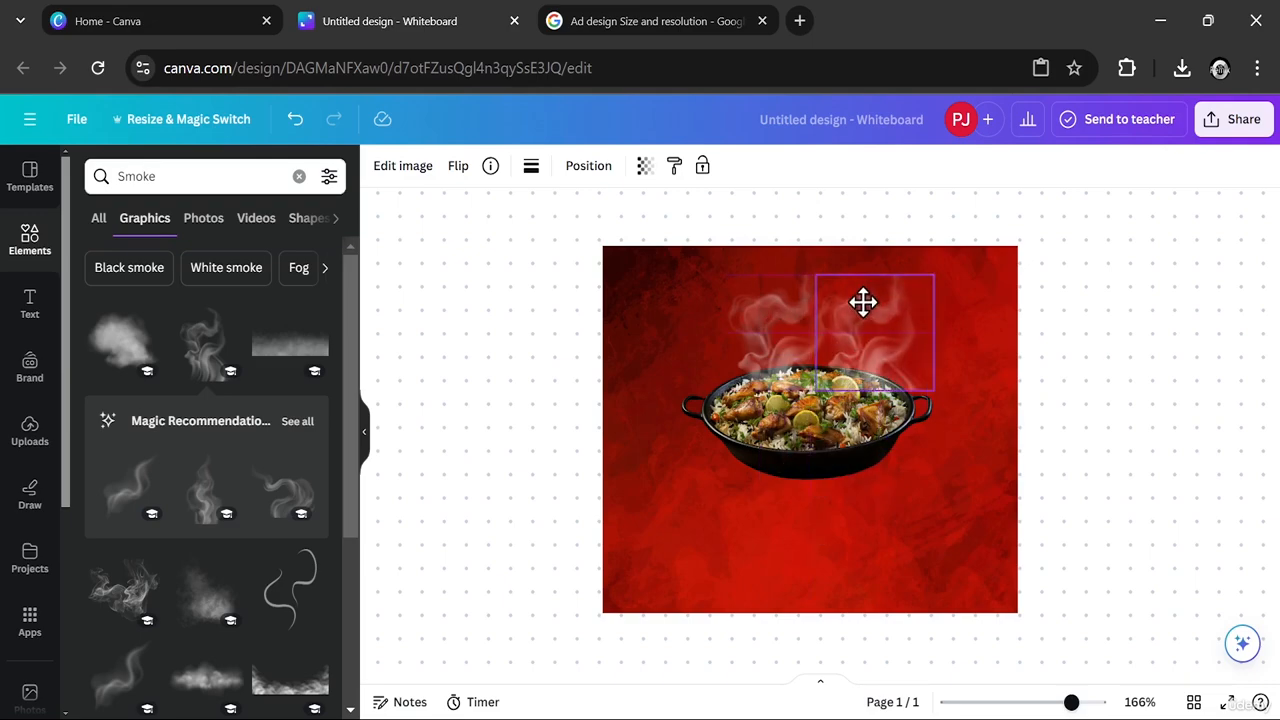
{"action": "left_click_drag", "start_coordinate": [780, 354], "coordinate": [732, 348]}
{"action": "left_click_drag", "start_coordinate": [758, 352], "coordinate": [838, 341]}
- Flip the right-hand smoke plume horizontally and vertically
{"action": "left_click", "coordinate": [455, 166]}
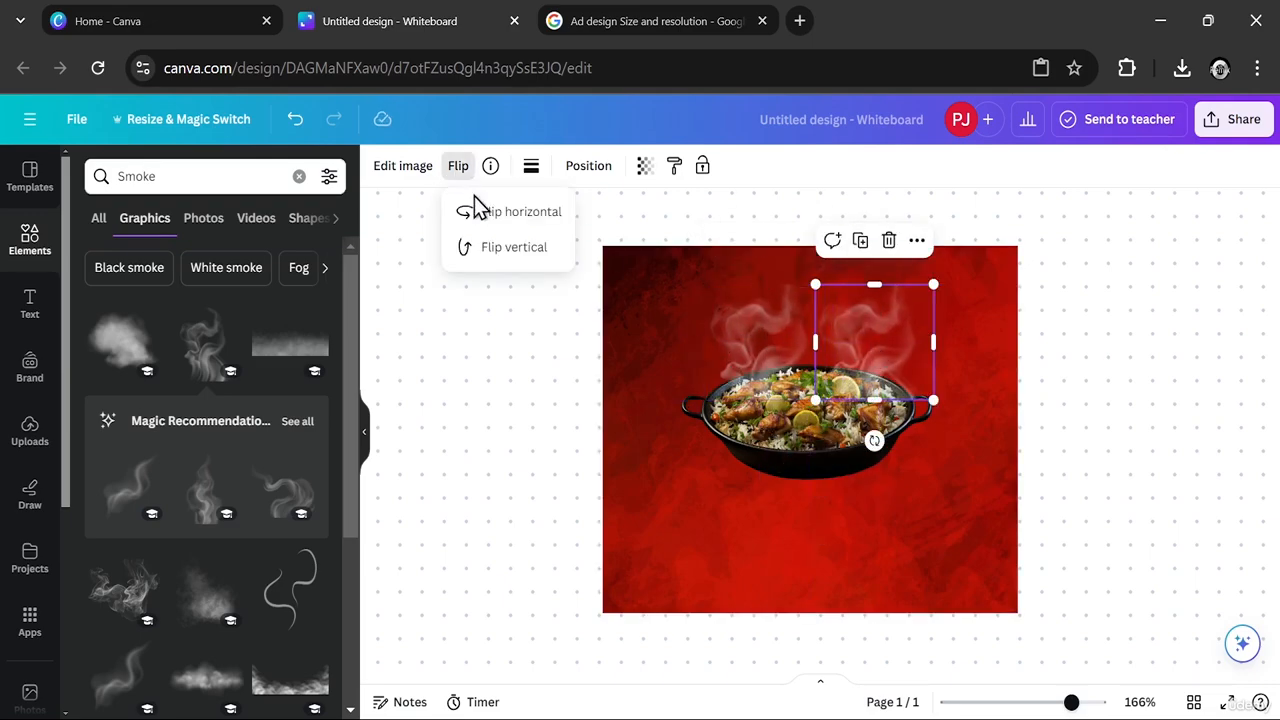
{"action": "left_click", "coordinate": [496, 222]}
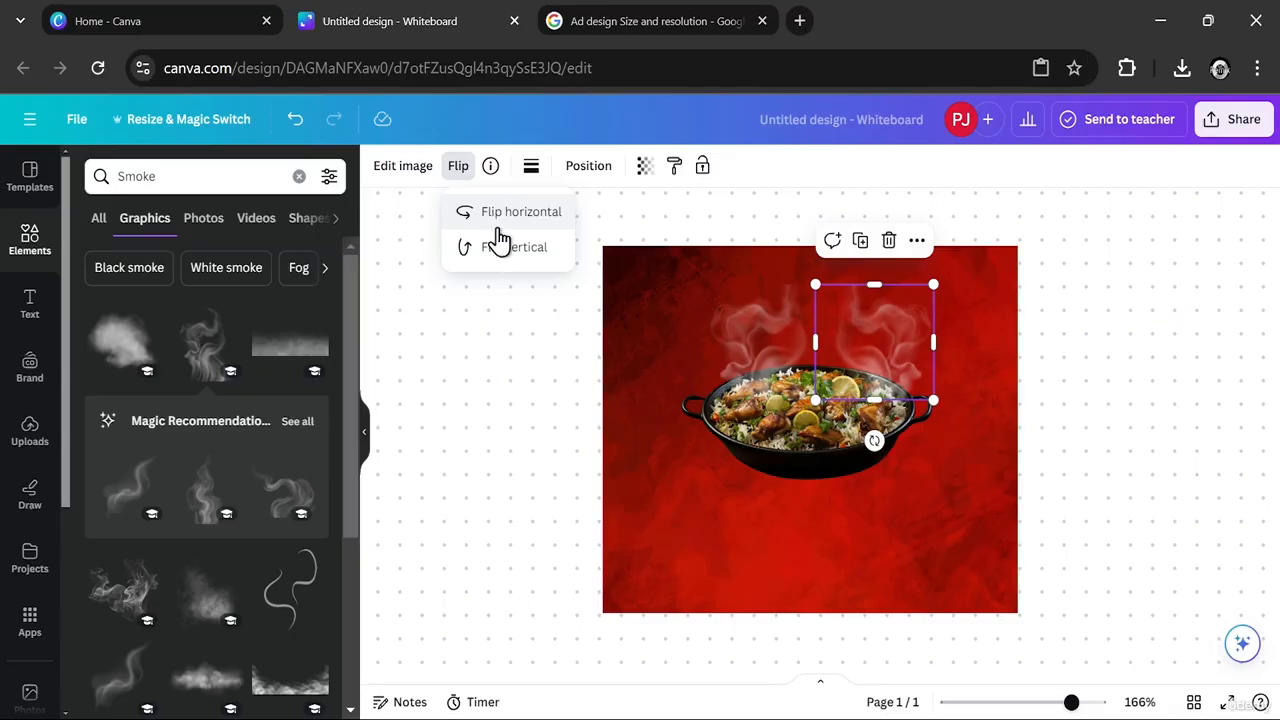
{"action": "left_click", "coordinate": [498, 246]}
{"action": "left_click", "coordinate": [1140, 347]}
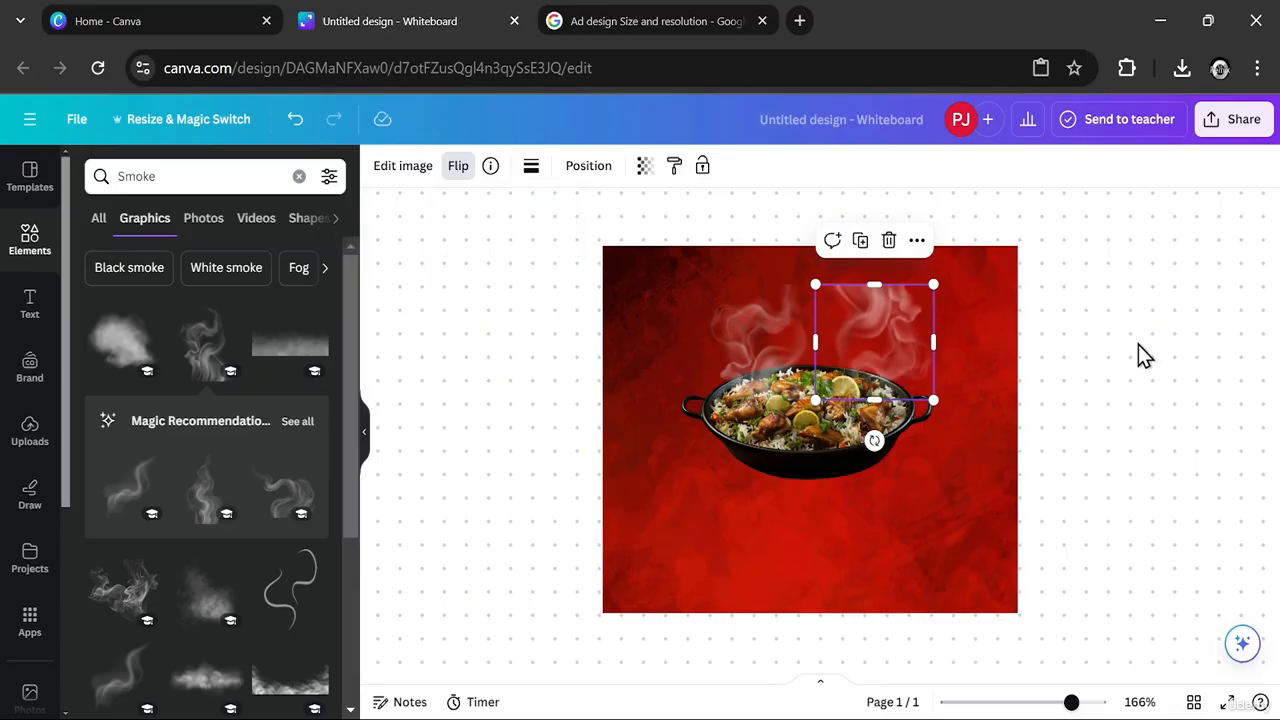
- Stretch the right-hand smoke plume taller from its upper edge and move it closer to the other plume
{"action": "left_click_drag", "start_coordinate": [865, 349], "coordinate": [859, 358]}
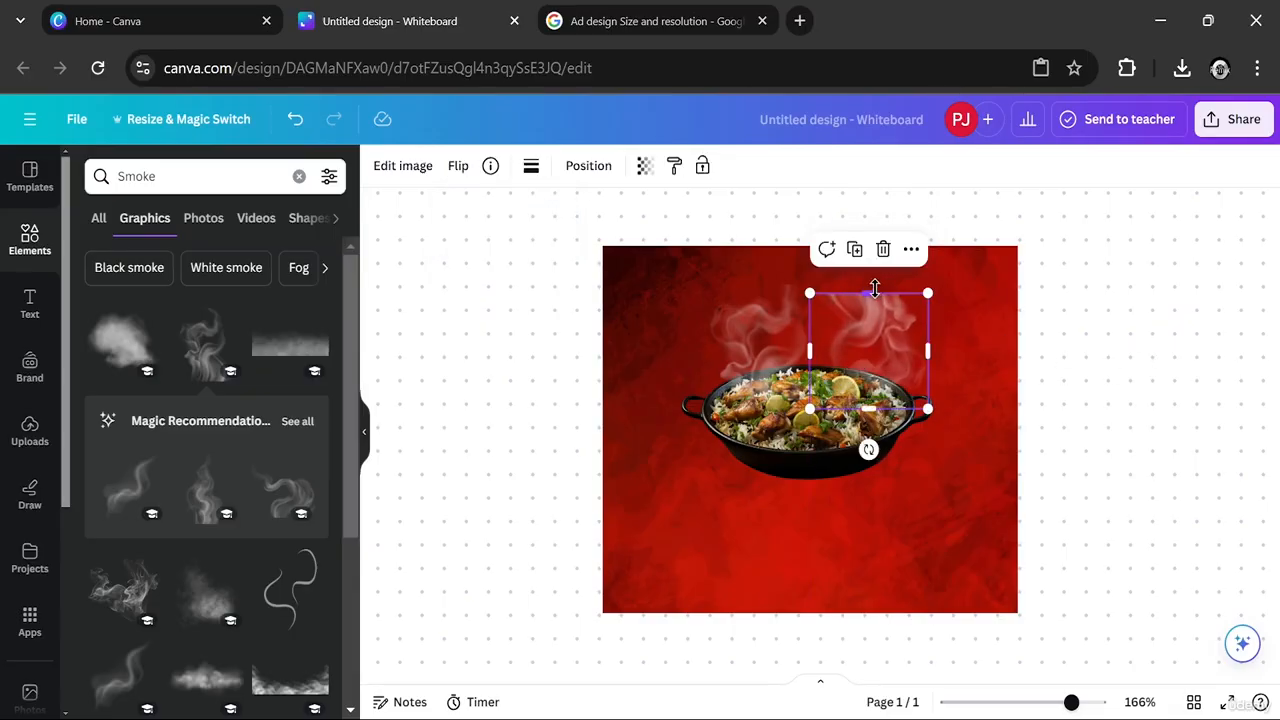
{"action": "left_click_drag", "start_coordinate": [875, 290], "coordinate": [876, 263]}
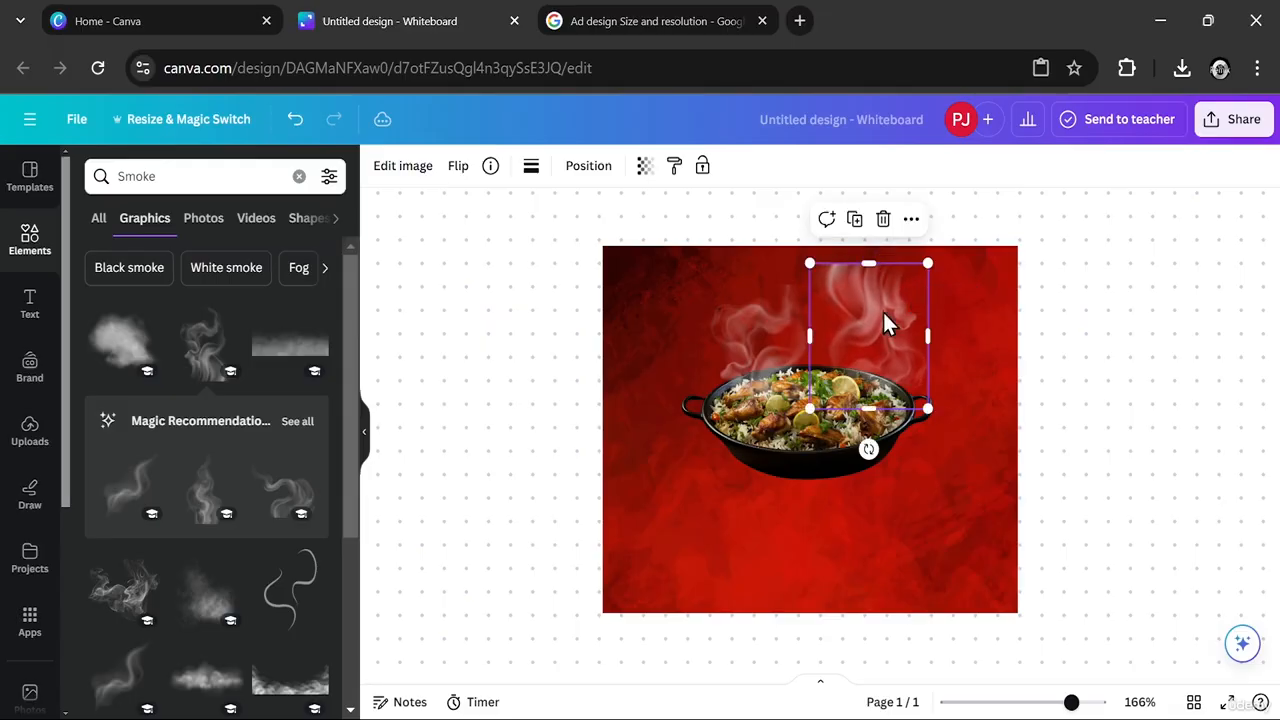
{"action": "left_click_drag", "start_coordinate": [866, 322], "coordinate": [848, 327]}
{"action": "left_click", "coordinate": [1091, 437]}
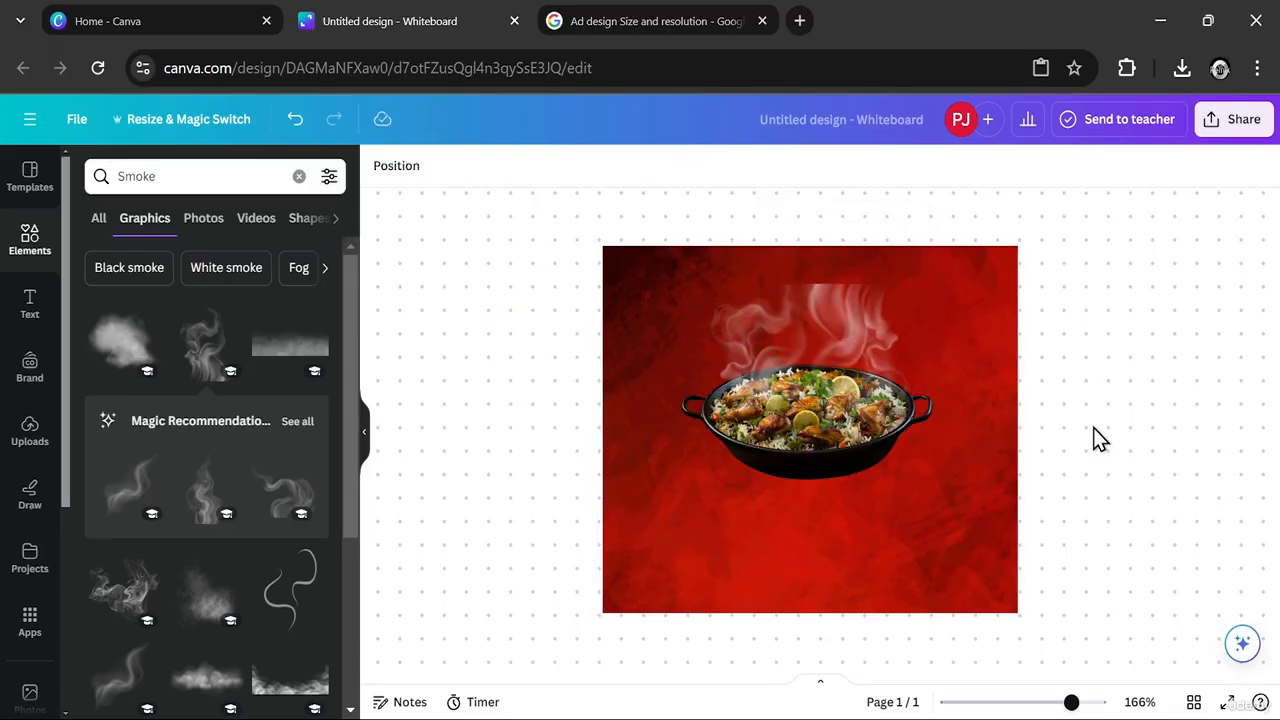
- Reduce the opacity of the right-hand smoke plume in small amounts so it looks fainter
{"action": "left_click", "coordinate": [866, 350]}
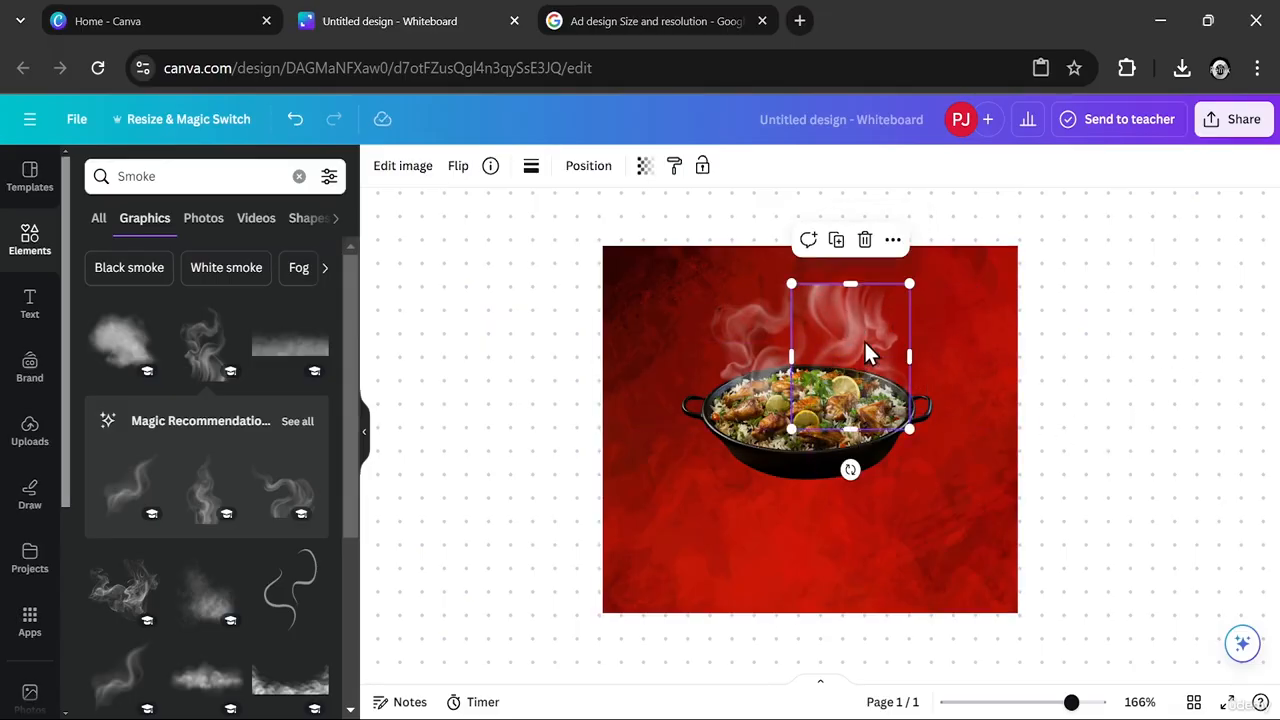
{"action": "left_click", "coordinate": [645, 170]}
{"action": "left_click_drag", "start_coordinate": [590, 240], "coordinate": [558, 248]}
{"action": "left_click", "coordinate": [574, 409]}
{"action": "left_click", "coordinate": [1129, 363]}
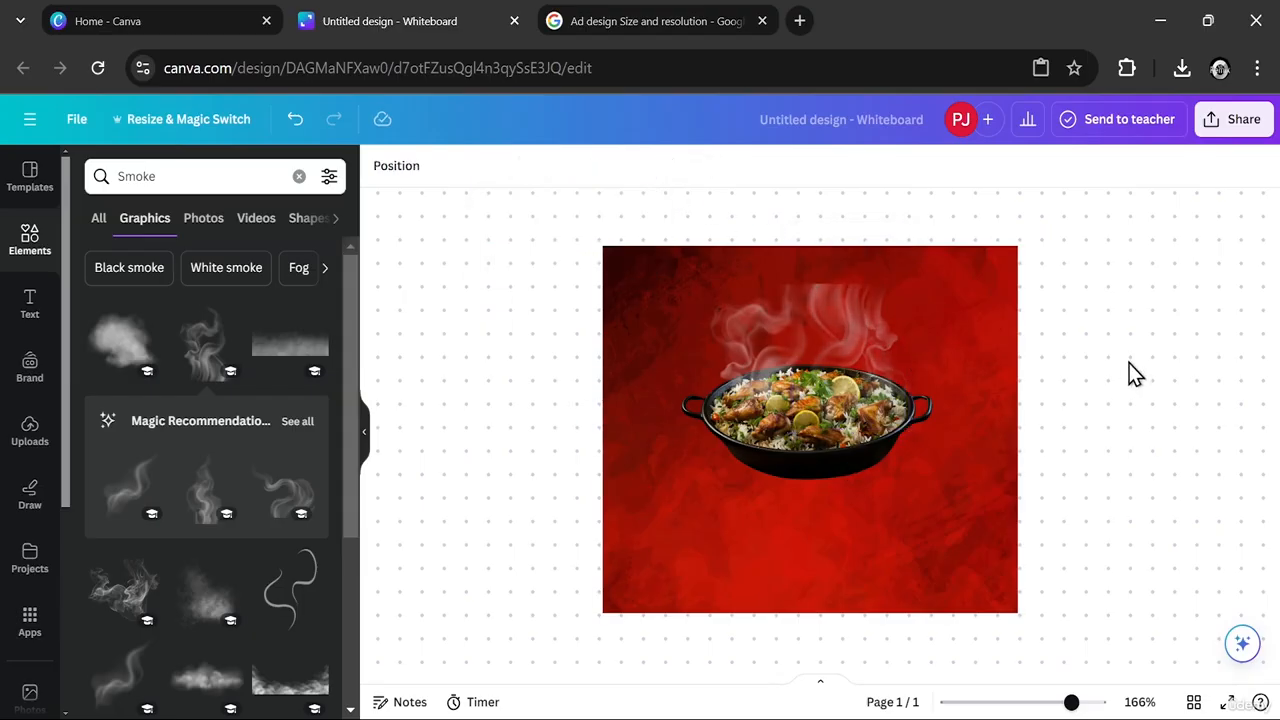
{"action": "left_click", "coordinate": [880, 305]}
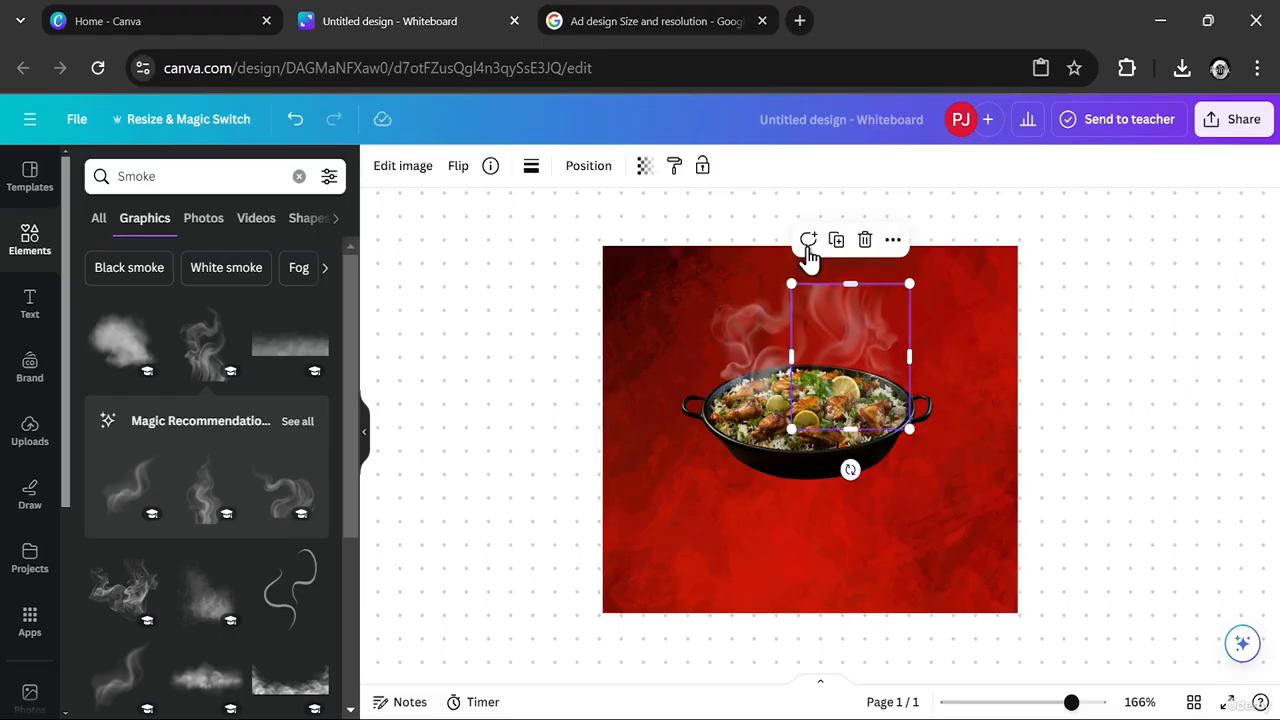
{"action": "left_click", "coordinate": [645, 166]}
{"action": "left_click_drag", "start_coordinate": [578, 244], "coordinate": [551, 255]}
{"action": "left_click", "coordinate": [1210, 340]}
- Brush a Blur effect with size 20 and intensity 7 across the upper part of the right-hand smoke plume
{"action": "left_click", "coordinate": [840, 324]}
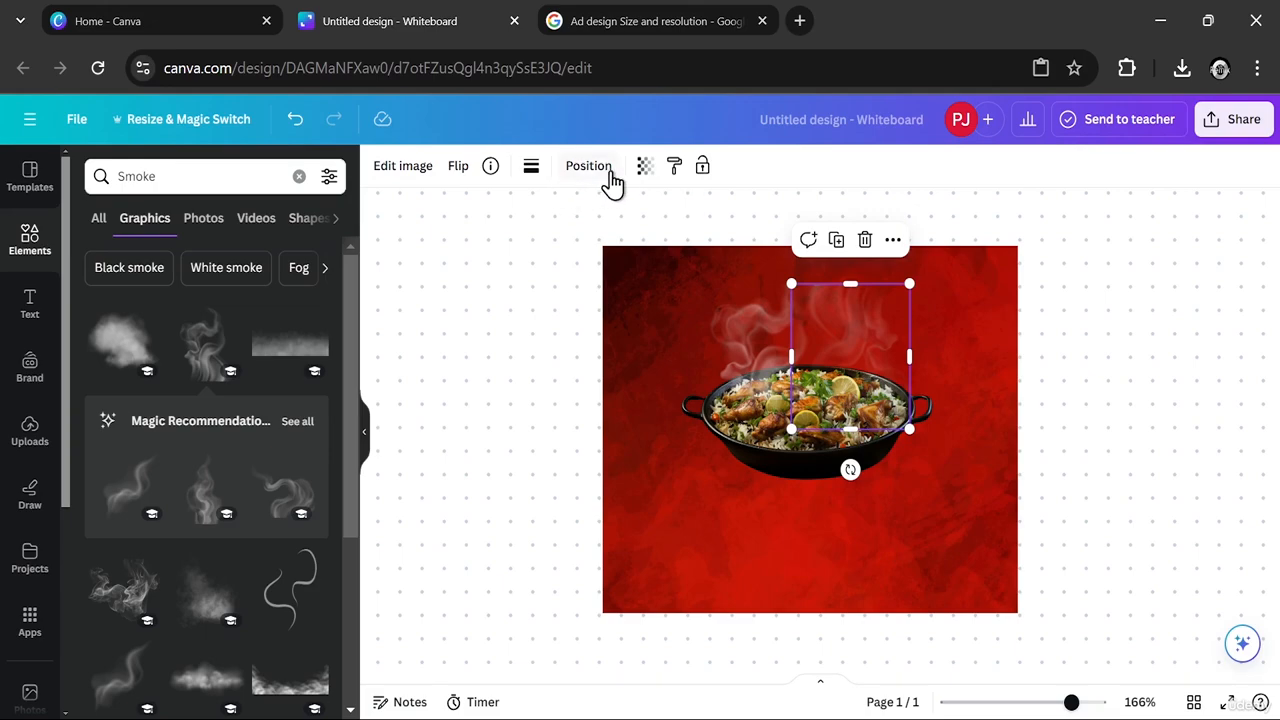
{"action": "left_click", "coordinate": [405, 170]}
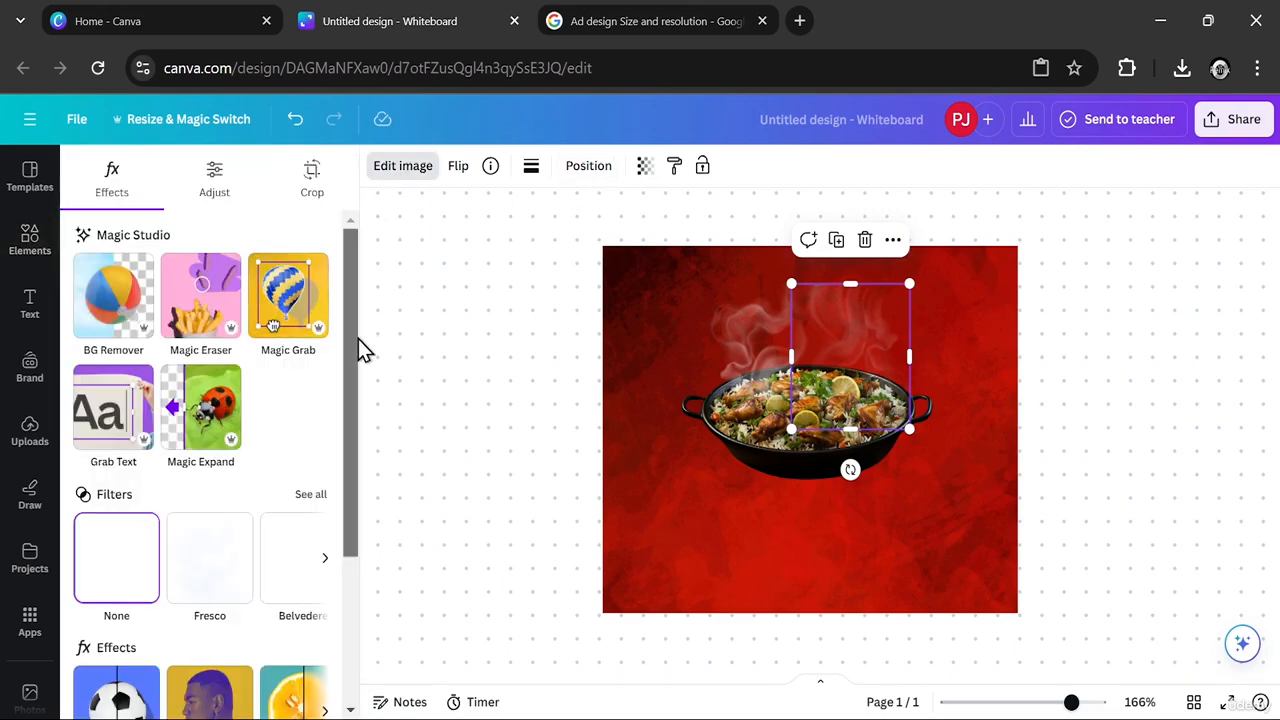
{"action": "scroll", "coordinate": [357, 349], "scroll_direction": "down", "scroll_amount": 3}
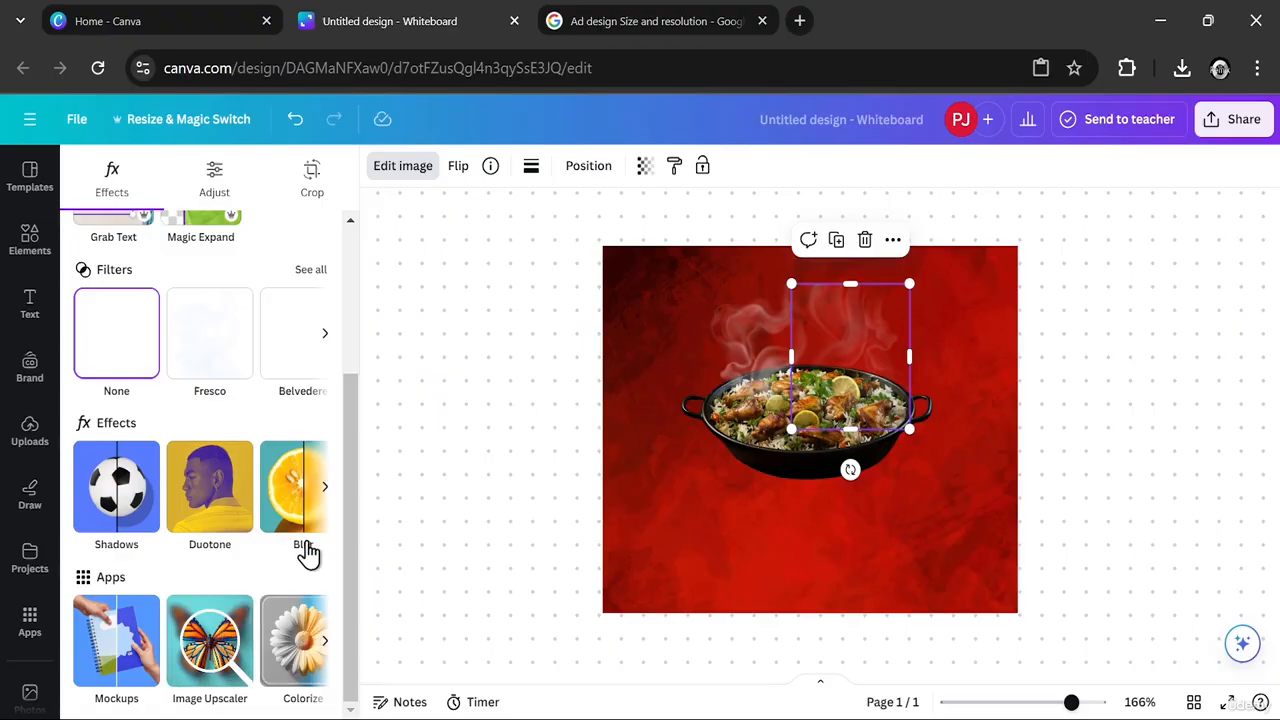
{"action": "left_click", "coordinate": [303, 487]}
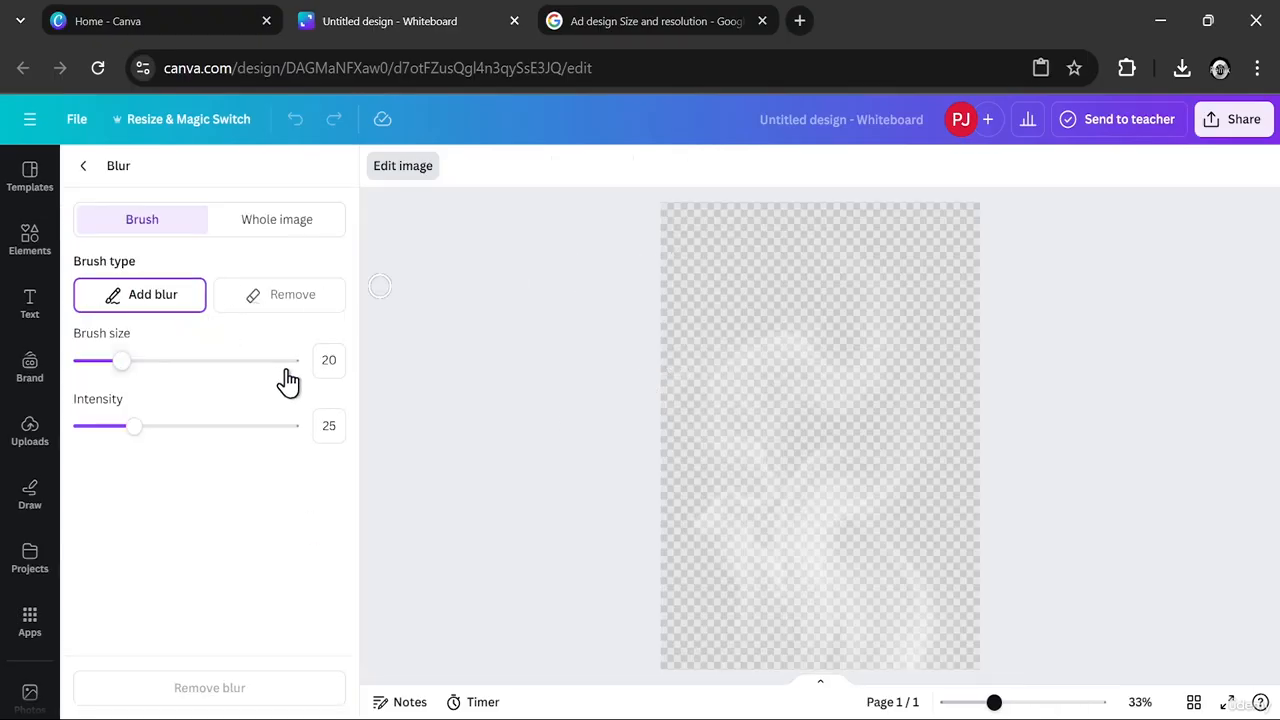
{"action": "left_click_drag", "start_coordinate": [134, 440], "coordinate": [103, 440]}
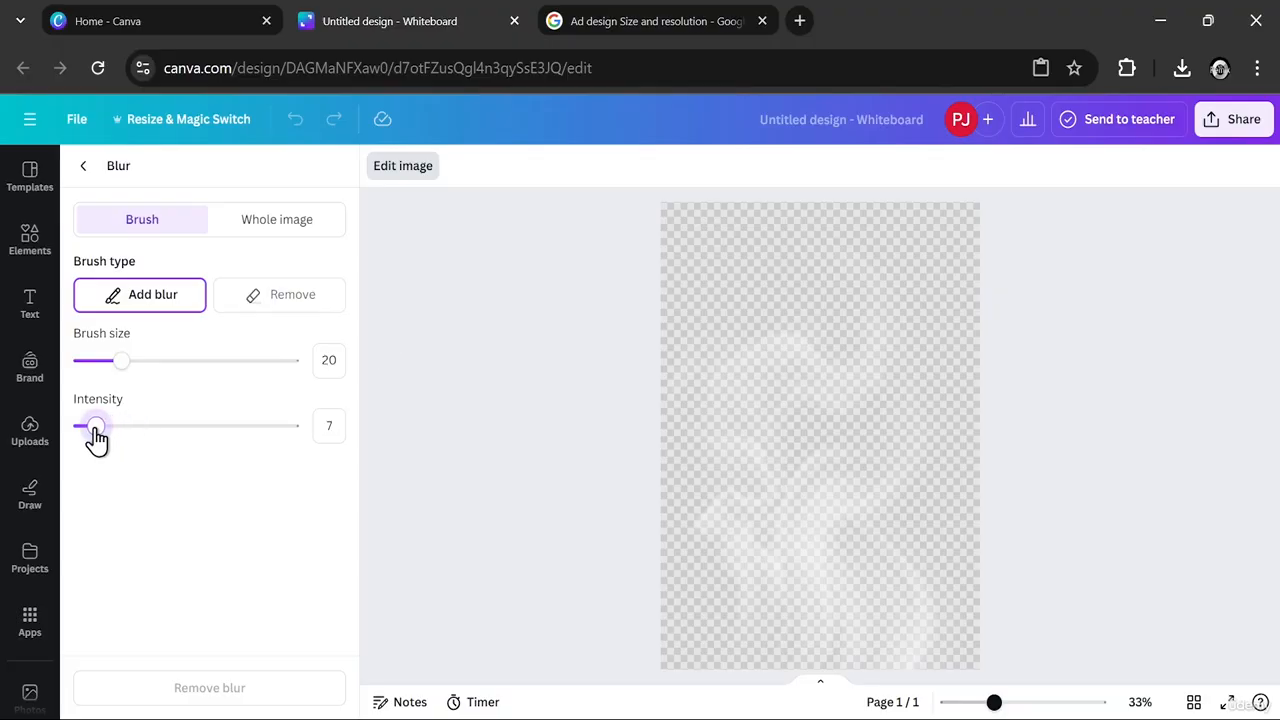
{"action": "mouse_move", "coordinate": [759, 268]}
{"action": "left_mouse_down"}
{"action": "mouse_move", "coordinate": [709, 267]}
{"action": "mouse_move", "coordinate": [764, 250]}
{"action": "mouse_move", "coordinate": [628, 320]}
{"action": "mouse_move", "coordinate": [917, 280]}
{"action": "mouse_move", "coordinate": [766, 283]}
{"action": "mouse_move", "coordinate": [845, 294]}
{"action": "mouse_move", "coordinate": [694, 263]}
{"action": "mouse_move", "coordinate": [739, 207]}
{"action": "mouse_move", "coordinate": [910, 217]}
{"action": "mouse_move", "coordinate": [873, 262]}
{"action": "mouse_move", "coordinate": [901, 257]}
{"action": "mouse_move", "coordinate": [792, 232]}
{"action": "mouse_move", "coordinate": [874, 211]}
{"action": "mouse_move", "coordinate": [819, 220]}
{"action": "mouse_move", "coordinate": [1007, 221]}
{"action": "mouse_move", "coordinate": [793, 218]}
{"action": "mouse_move", "coordinate": [948, 200]}
{"action": "left_mouse_up"}
{"action": "mouse_move", "coordinate": [811, 235]}
{"action": "left_mouse_down"}
{"action": "mouse_move", "coordinate": [929, 239]}
{"action": "mouse_move", "coordinate": [736, 263]}
{"action": "mouse_move", "coordinate": [791, 281]}
{"action": "mouse_move", "coordinate": [919, 272]}
{"action": "mouse_move", "coordinate": [884, 254]}
{"action": "mouse_move", "coordinate": [878, 217]}
{"action": "left_mouse_up"}
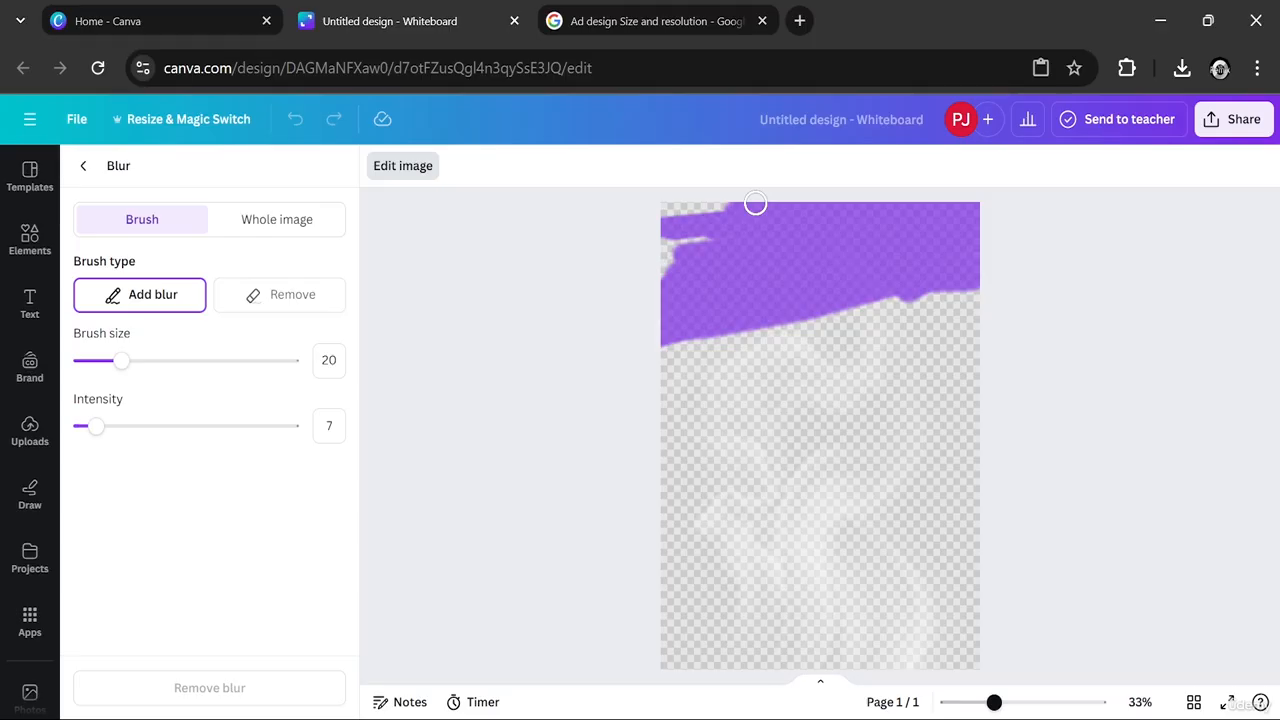
{"action": "left_click_drag", "start_coordinate": [755, 204], "coordinate": [549, 212]}
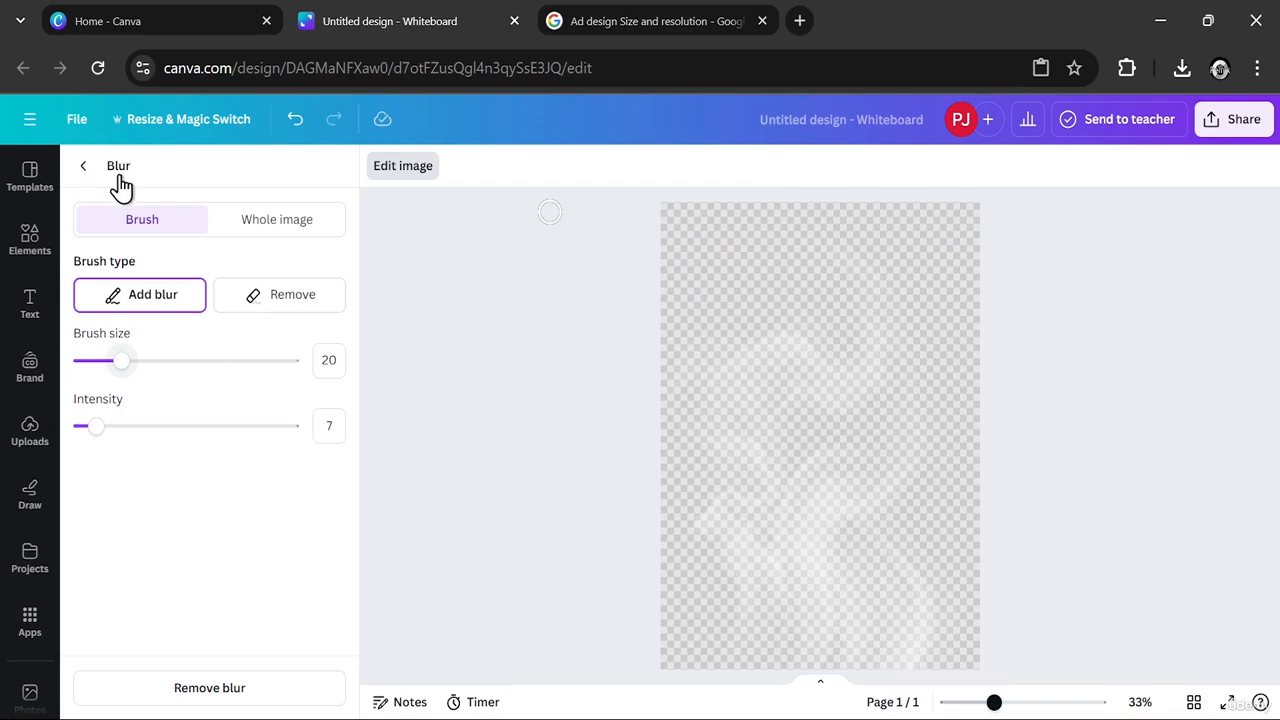
{"action": "left_click", "coordinate": [120, 185]}
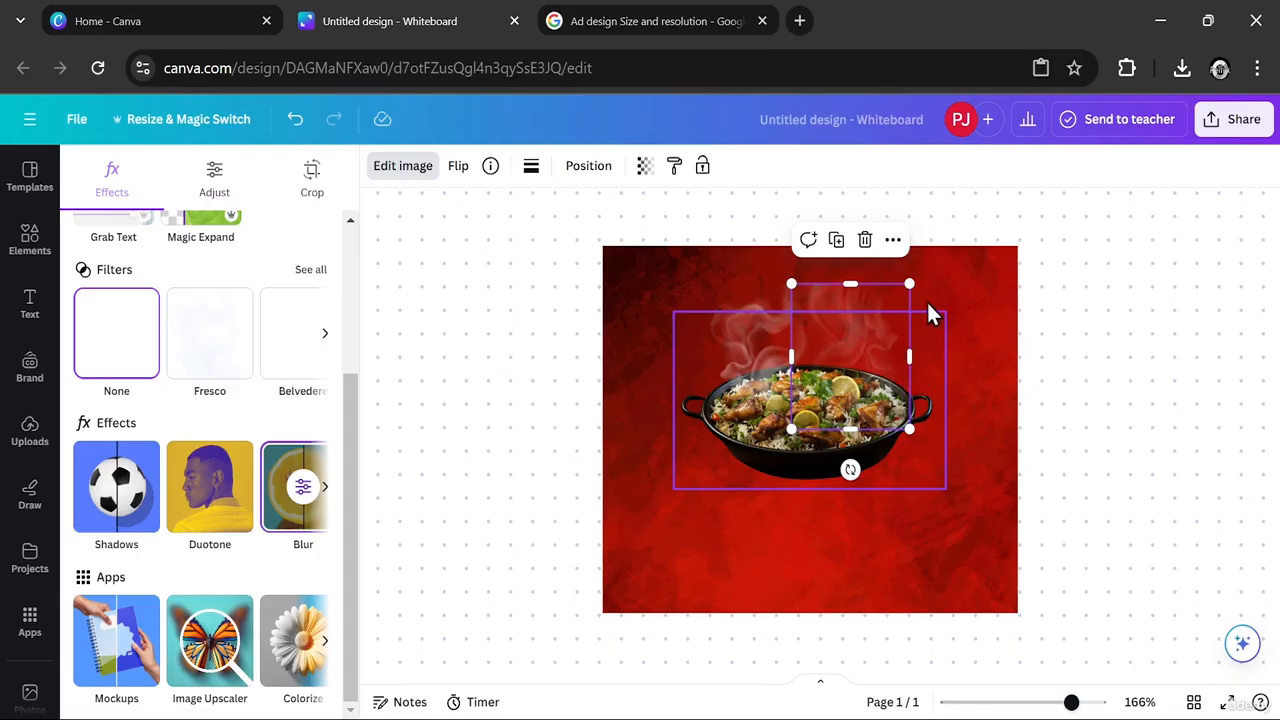
- Move the red background slightly upward behind the dish and smoke
{"action": "left_click", "coordinate": [988, 345]}
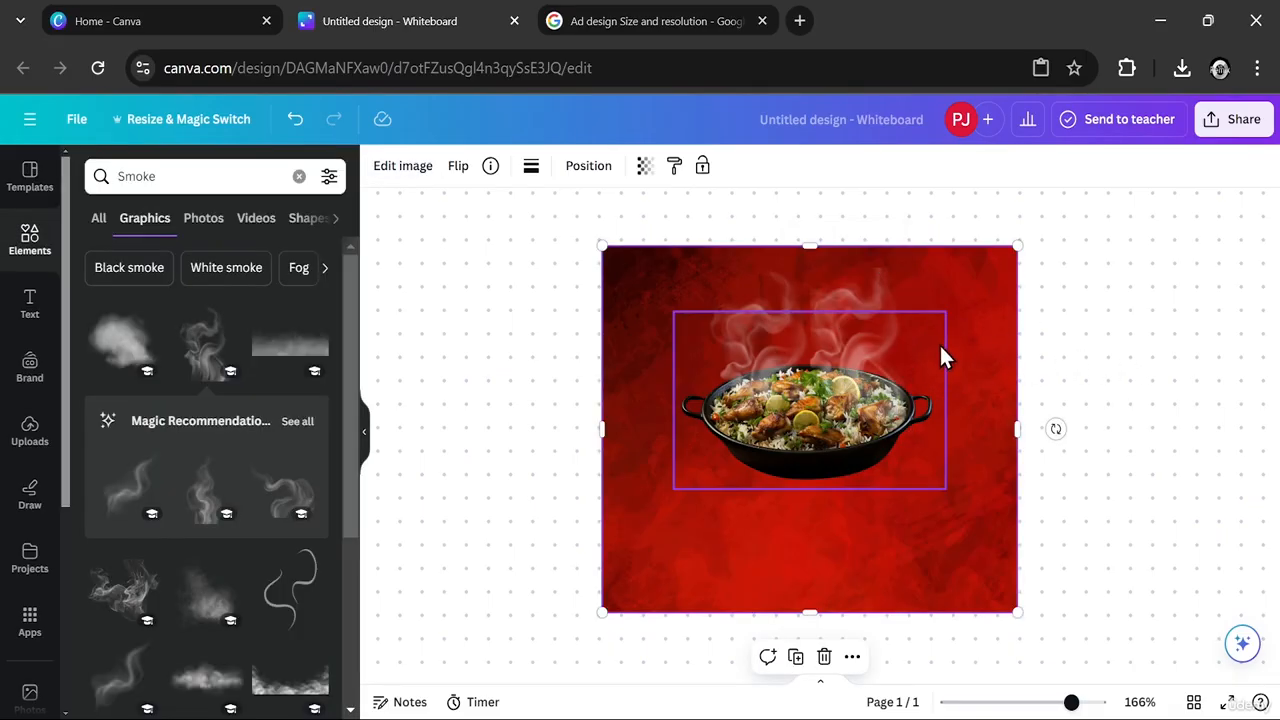
{"action": "left_click_drag", "start_coordinate": [675, 283], "coordinate": [678, 252]}
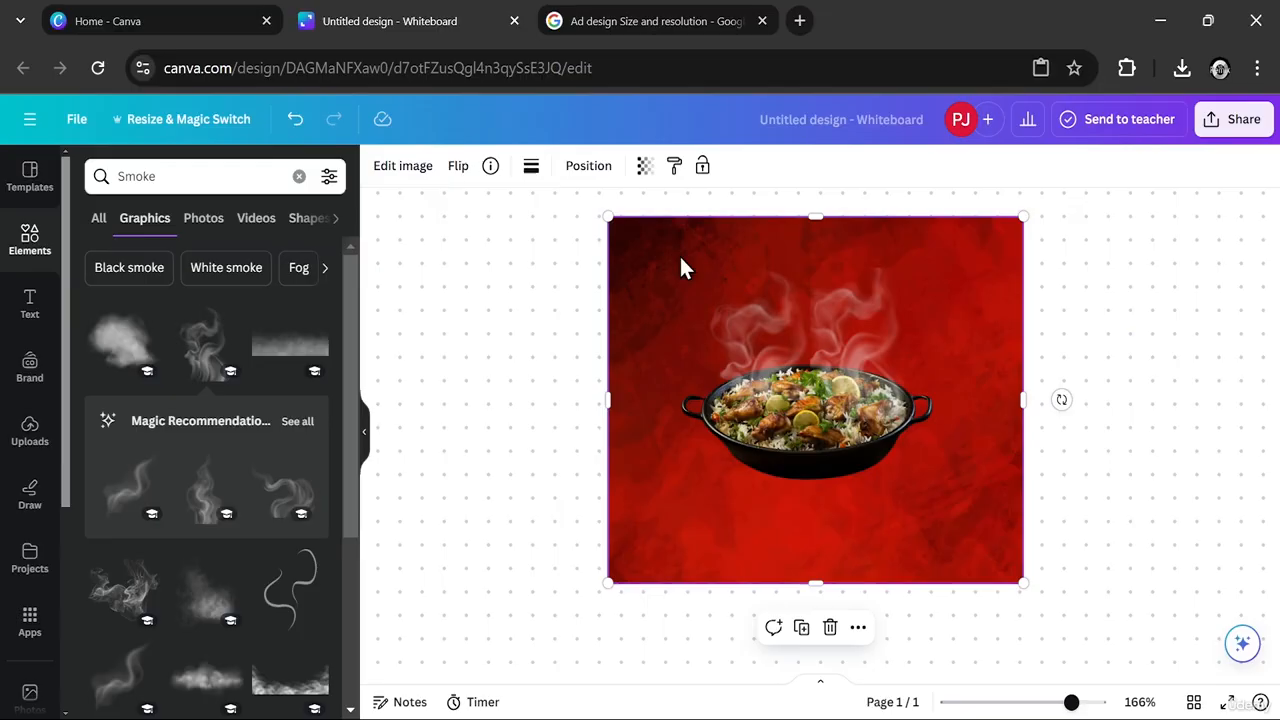
{"action": "left_click", "coordinate": [1151, 350]}
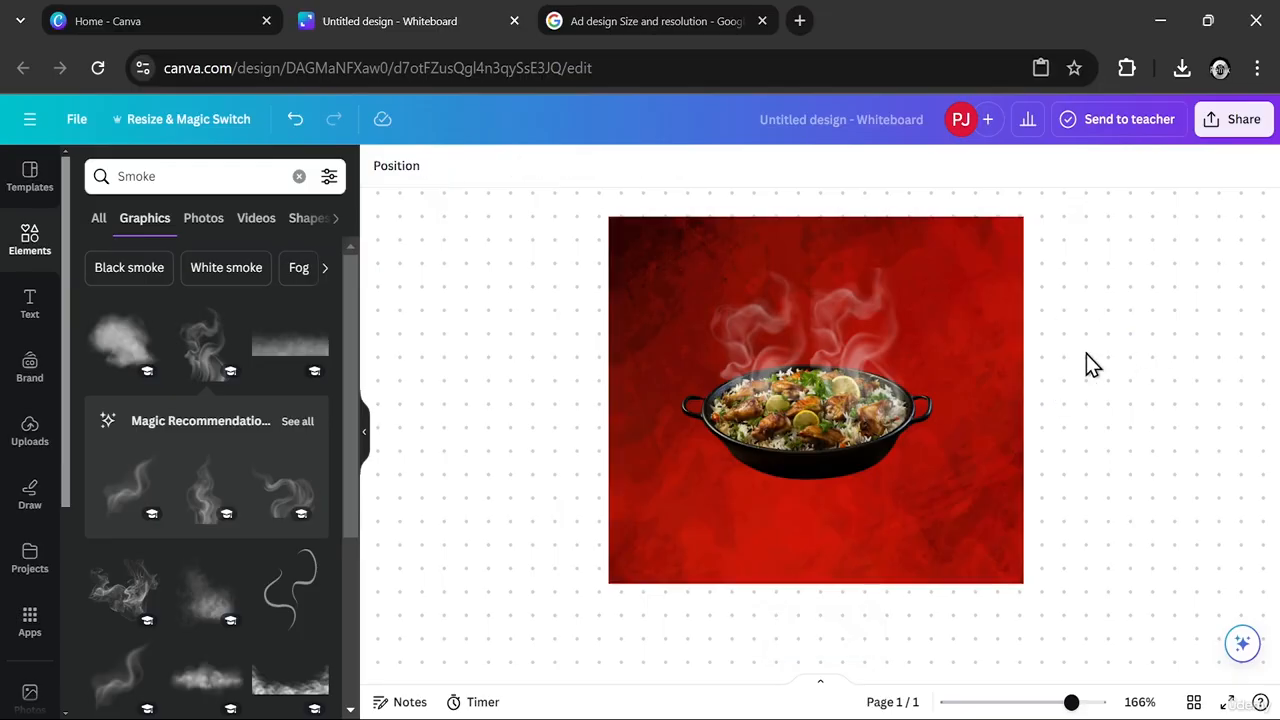
- Search the elements library for photos of "Cup of soda"
{"action": "left_click", "coordinate": [299, 177]}
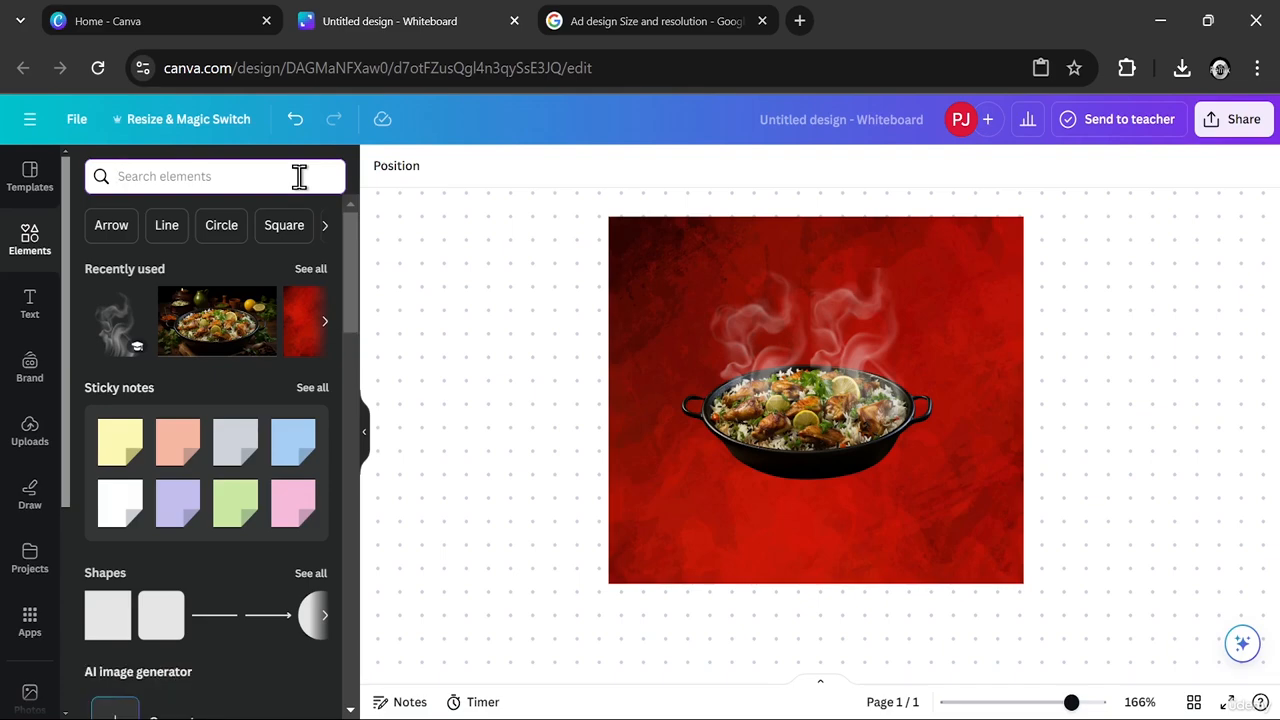
{"action": "type", "text": "Cup of soda"}
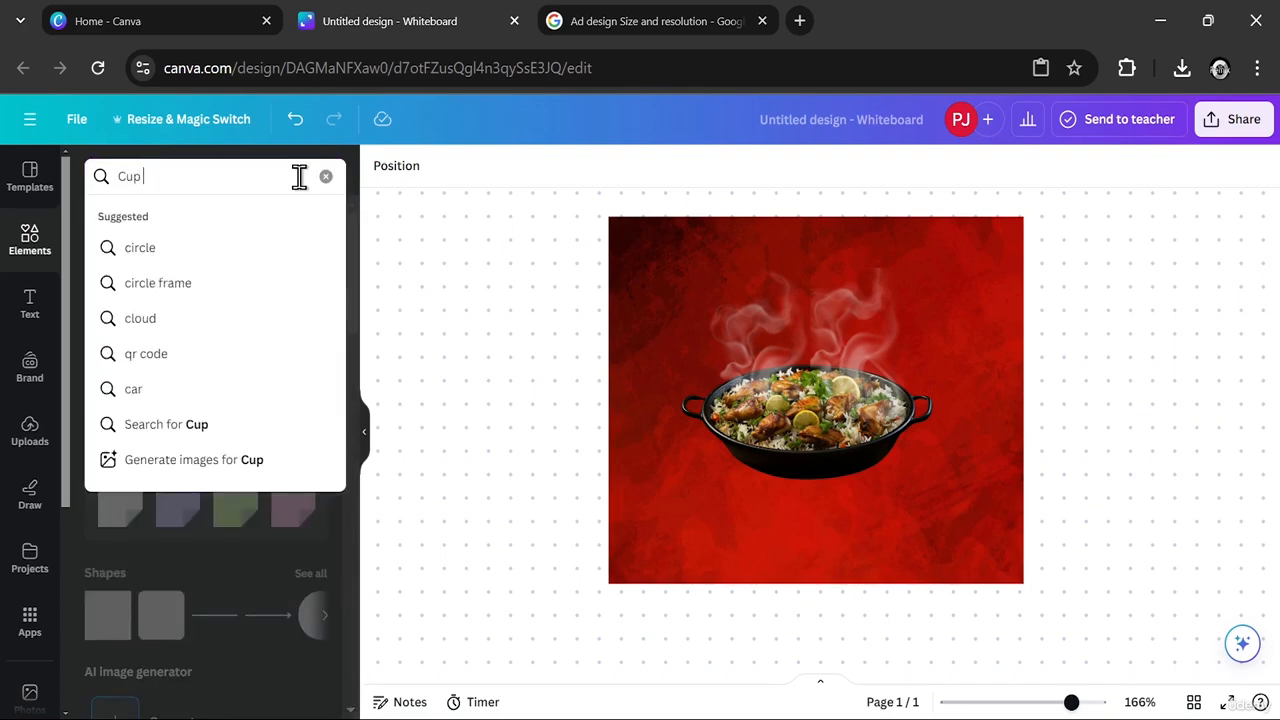
{"action": "key", "text": "Return"}
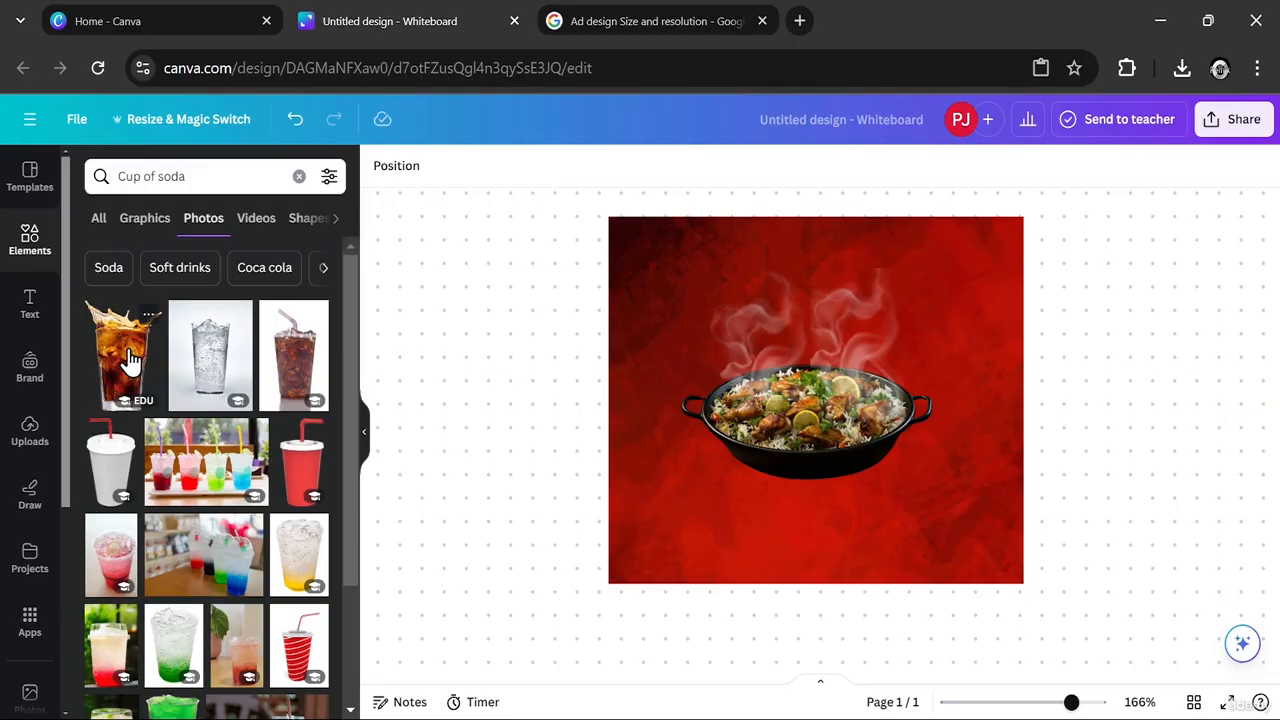
- Add the splashing cola glass photo, shrink it to about two-thirds of the dish's height-wise footprint, and place it right of the dish
{"action": "left_click", "coordinate": [130, 358]}
{"action": "left_click_drag", "start_coordinate": [666, 457], "coordinate": [665, 484]}
{"action": "left_click_drag", "start_coordinate": [755, 365], "coordinate": [717, 419]}
{"action": "left_click_drag", "start_coordinate": [771, 362], "coordinate": [497, 631]}
{"action": "left_click_drag", "start_coordinate": [515, 675], "coordinate": [518, 590]}
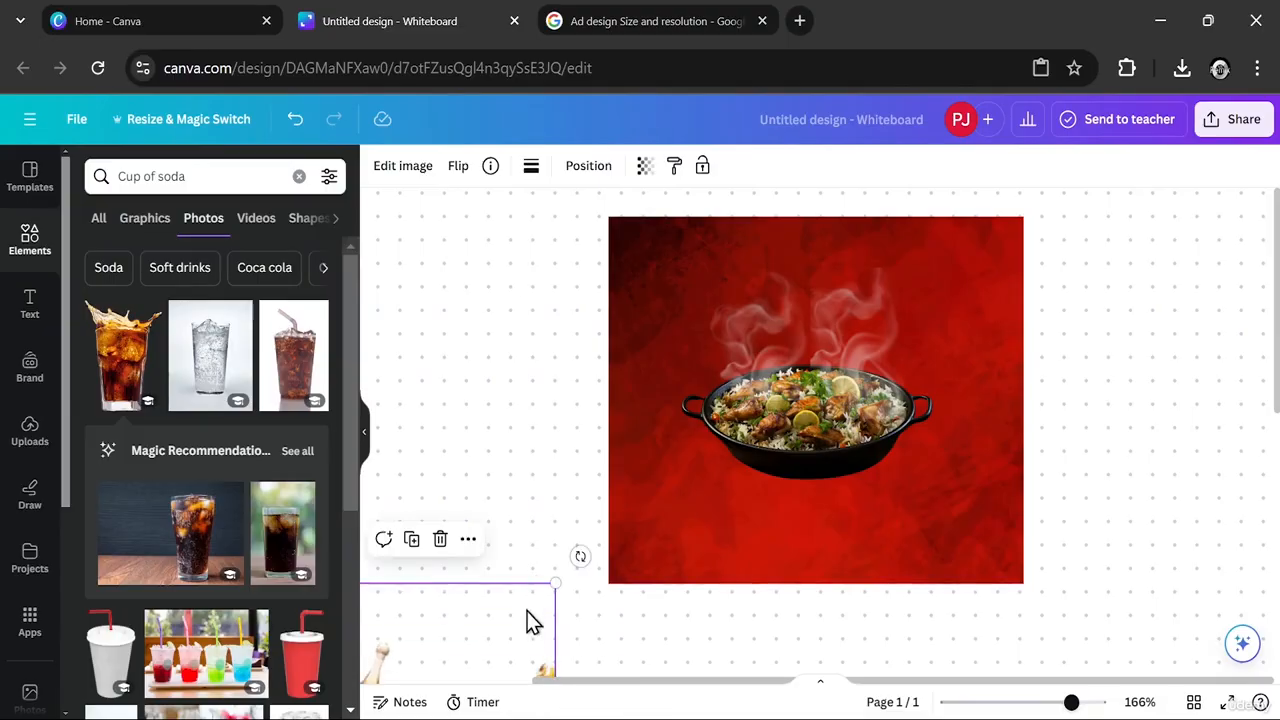
{"action": "left_click_drag", "start_coordinate": [482, 646], "coordinate": [731, 337]}
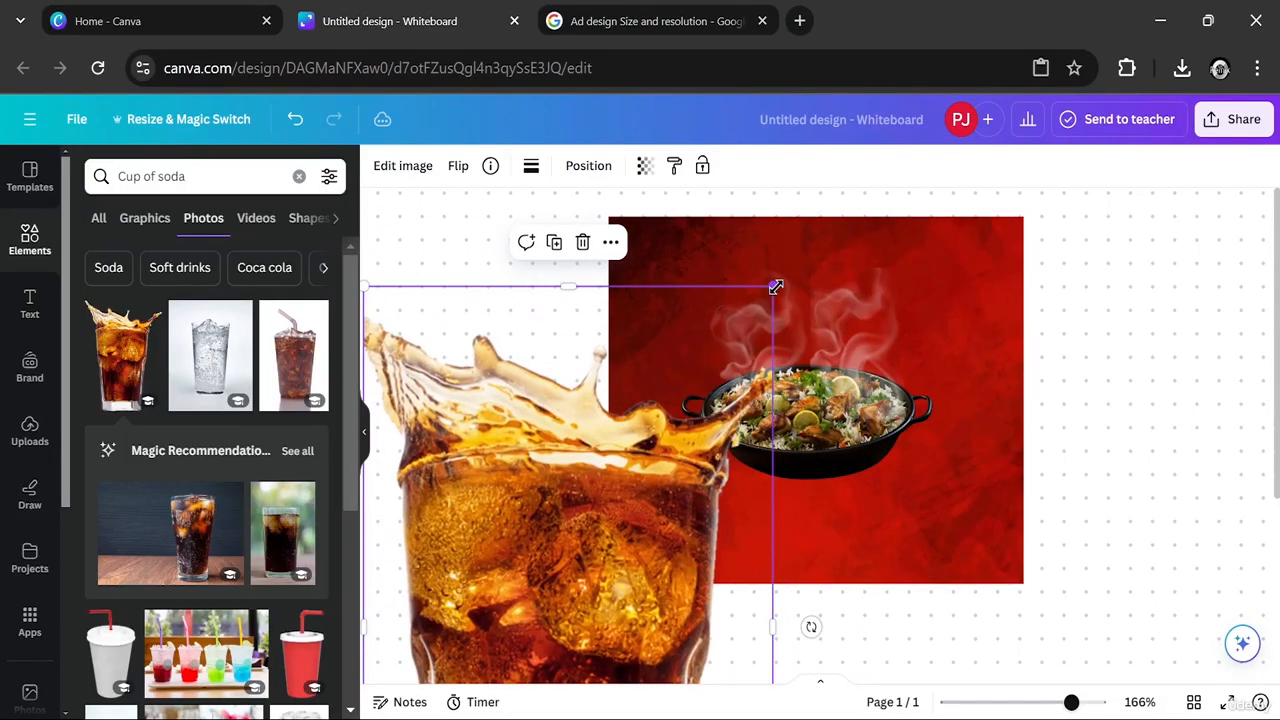
{"action": "left_click_drag", "start_coordinate": [770, 286], "coordinate": [506, 589]}
{"action": "left_click_drag", "start_coordinate": [509, 663], "coordinate": [711, 440]}
{"action": "left_click_drag", "start_coordinate": [817, 286], "coordinate": [963, 400]}
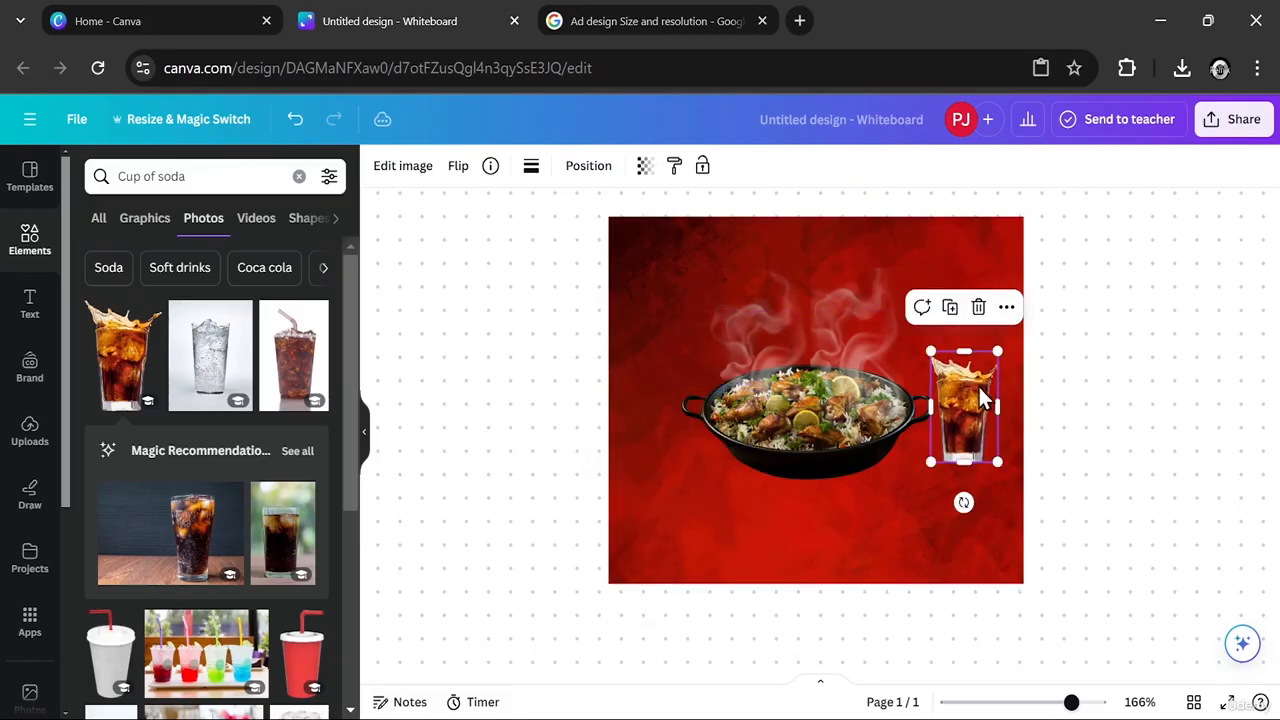
{"action": "left_click_drag", "start_coordinate": [999, 353], "coordinate": [1026, 316]}
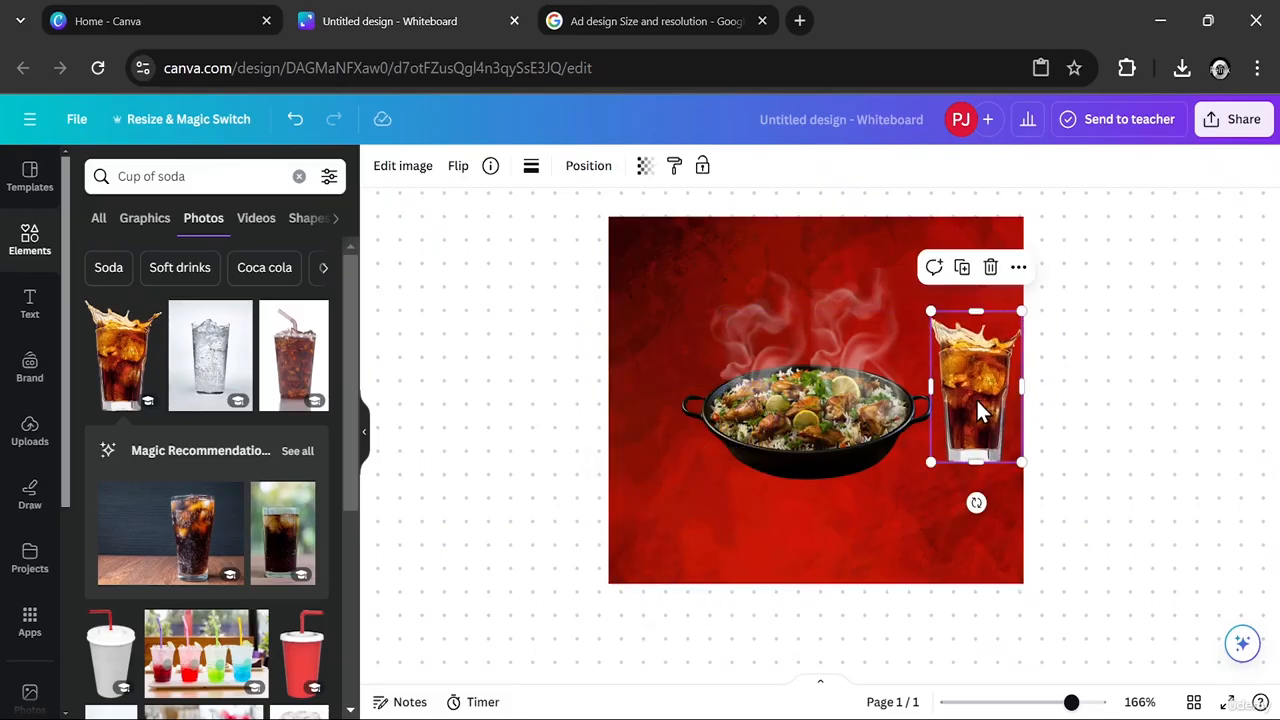
- Shift the red background slightly right and up behind the dish, and move the soda glass slightly right
{"action": "left_click", "coordinate": [820, 460]}
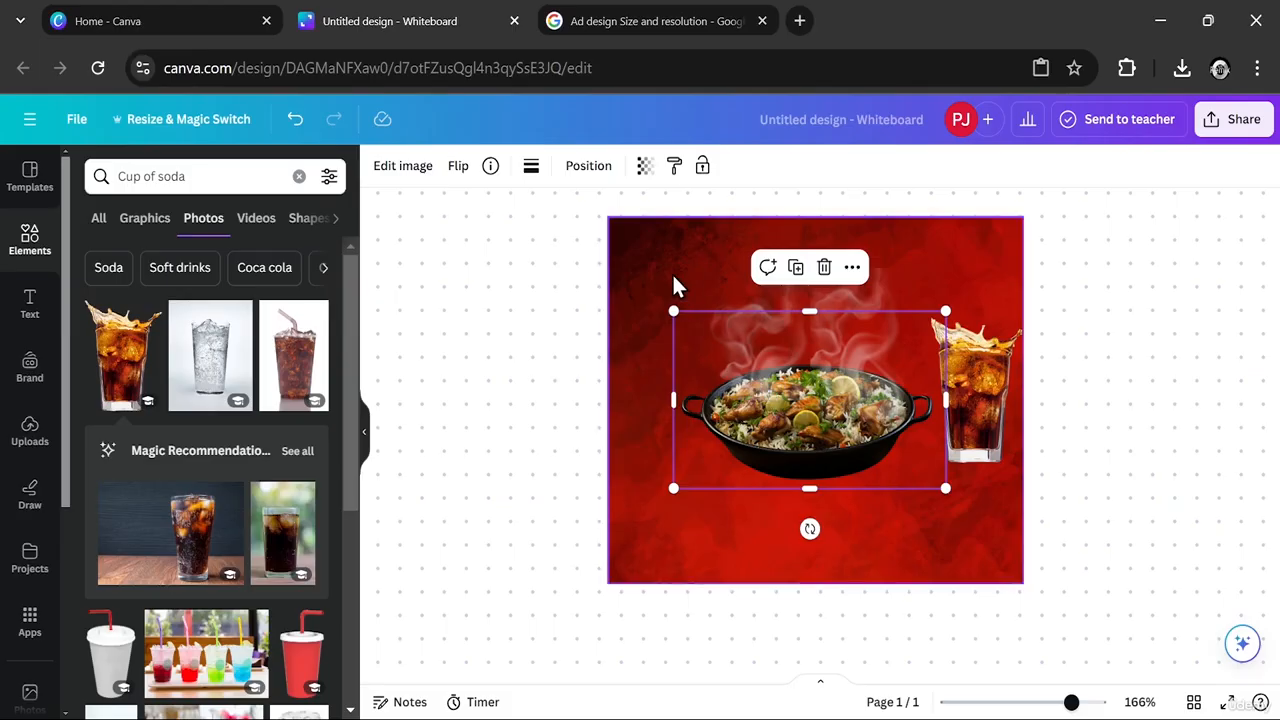
{"action": "left_click_drag", "start_coordinate": [672, 272], "coordinate": [700, 254]}
{"action": "left_click_drag", "start_coordinate": [757, 284], "coordinate": [766, 276]}
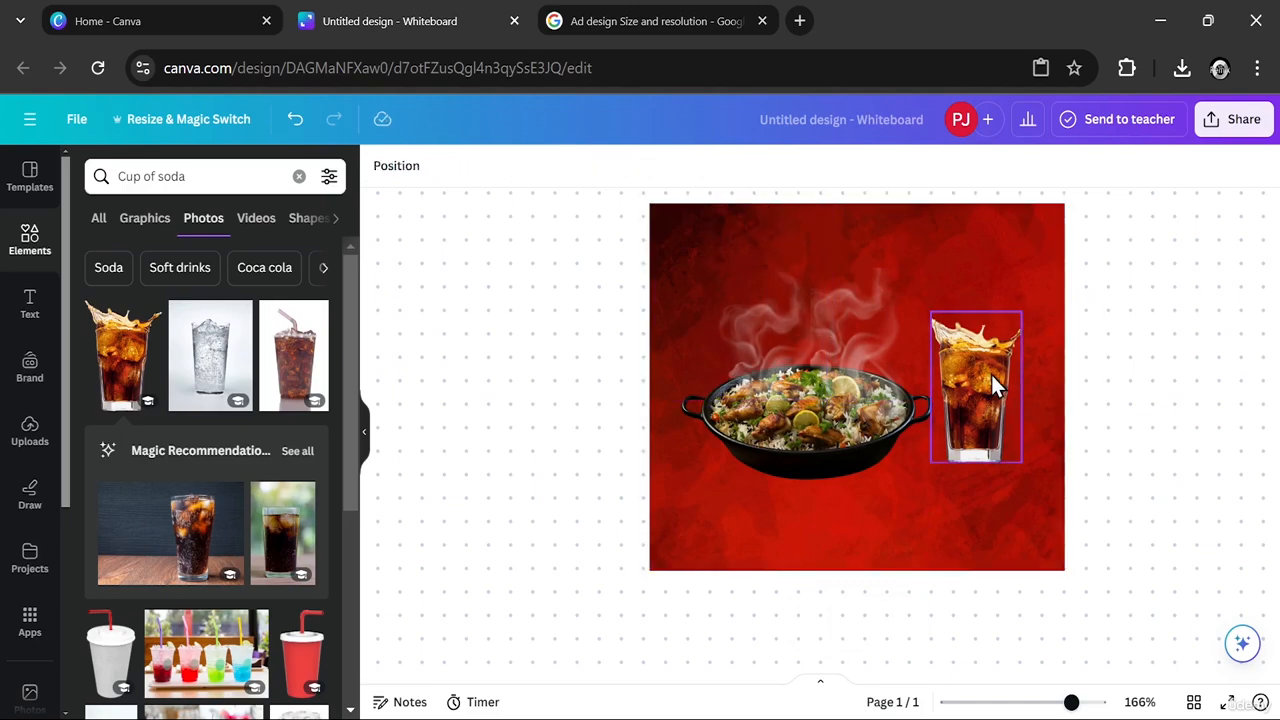
{"action": "left_click_drag", "start_coordinate": [991, 373], "coordinate": [1012, 380]}
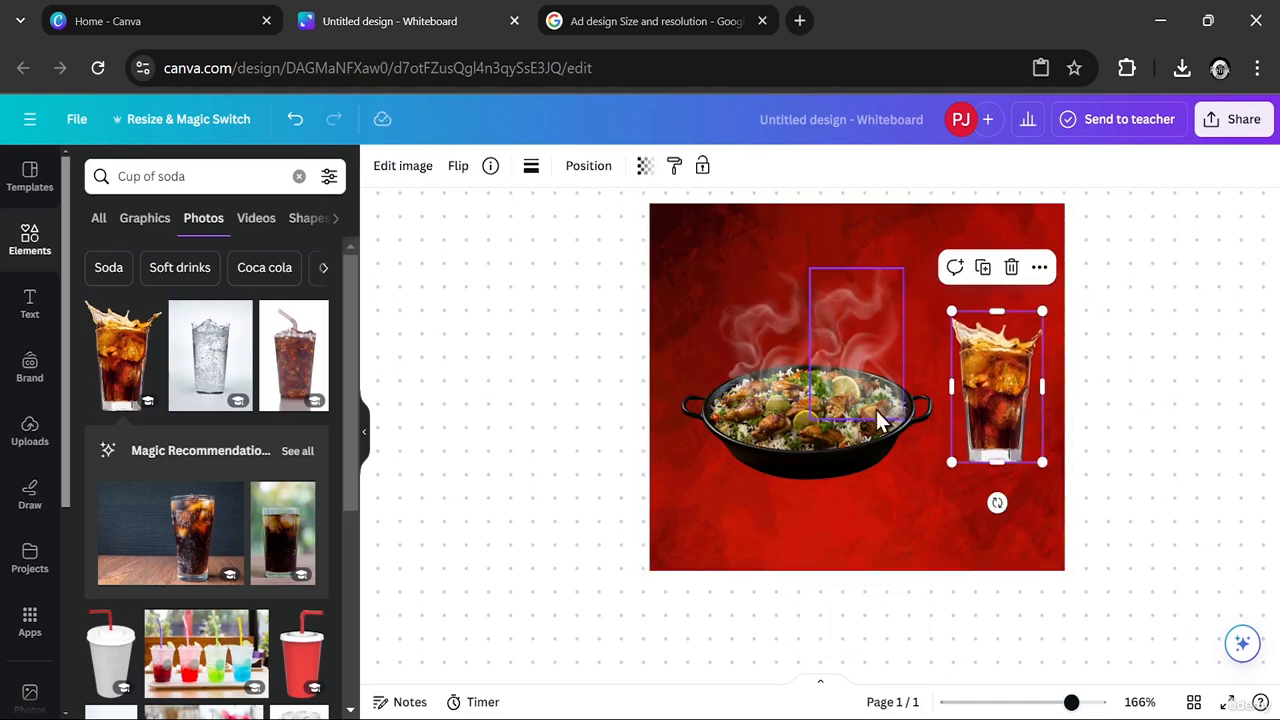
- Move the dish slightly up and right, and shift the smoke plumes right to stay over it
{"action": "left_click", "coordinate": [840, 451]}
{"action": "left_click_drag", "start_coordinate": [829, 461], "coordinate": [856, 458]}
{"action": "left_click_drag", "start_coordinate": [863, 336], "coordinate": [874, 335]}
{"action": "left_click", "coordinate": [776, 343]}
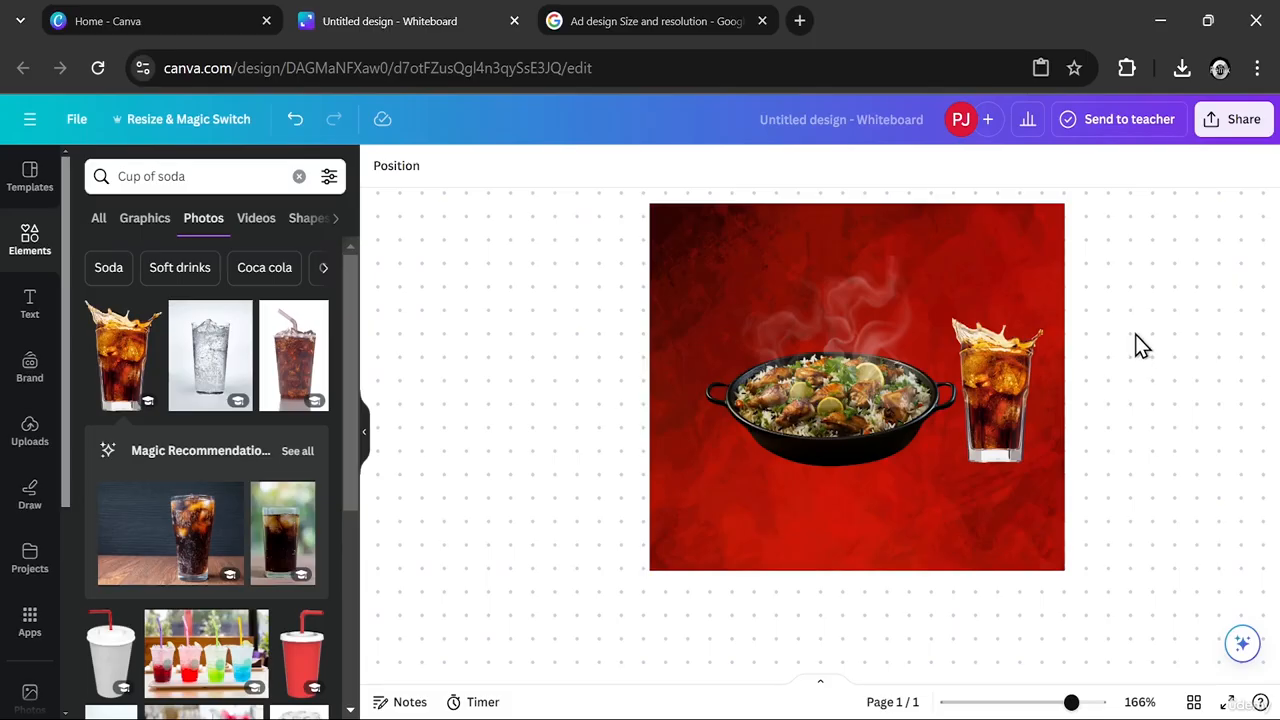
- Fine-tune the horizontal positions of the soda glass, dish and smoke plumes so the group sits evenly on the red background
{"action": "left_click_drag", "start_coordinate": [1000, 406], "coordinate": [1009, 409]}
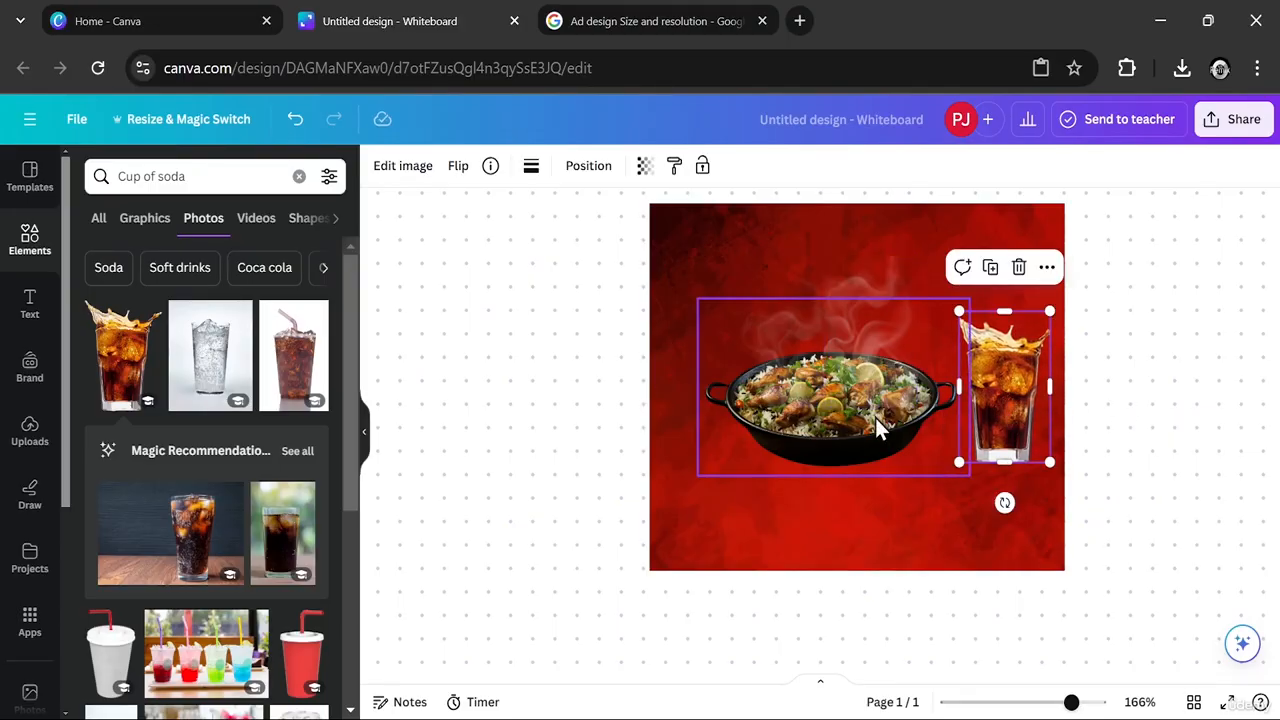
{"action": "left_click", "coordinate": [827, 427]}
{"action": "left_click_drag", "start_coordinate": [829, 430], "coordinate": [819, 436]}
{"action": "left_click", "coordinate": [865, 358]}
{"action": "left_click_drag", "start_coordinate": [865, 358], "coordinate": [781, 355]}
{"action": "left_click", "coordinate": [876, 354]}
{"action": "left_click_drag", "start_coordinate": [876, 354], "coordinate": [878, 355]}
{"action": "mouse_move", "coordinate": [997, 392]}
{"action": "left_mouse_down"}
{"action": "mouse_move", "coordinate": [986, 383]}
{"action": "mouse_move", "coordinate": [994, 393]}
{"action": "left_mouse_up"}
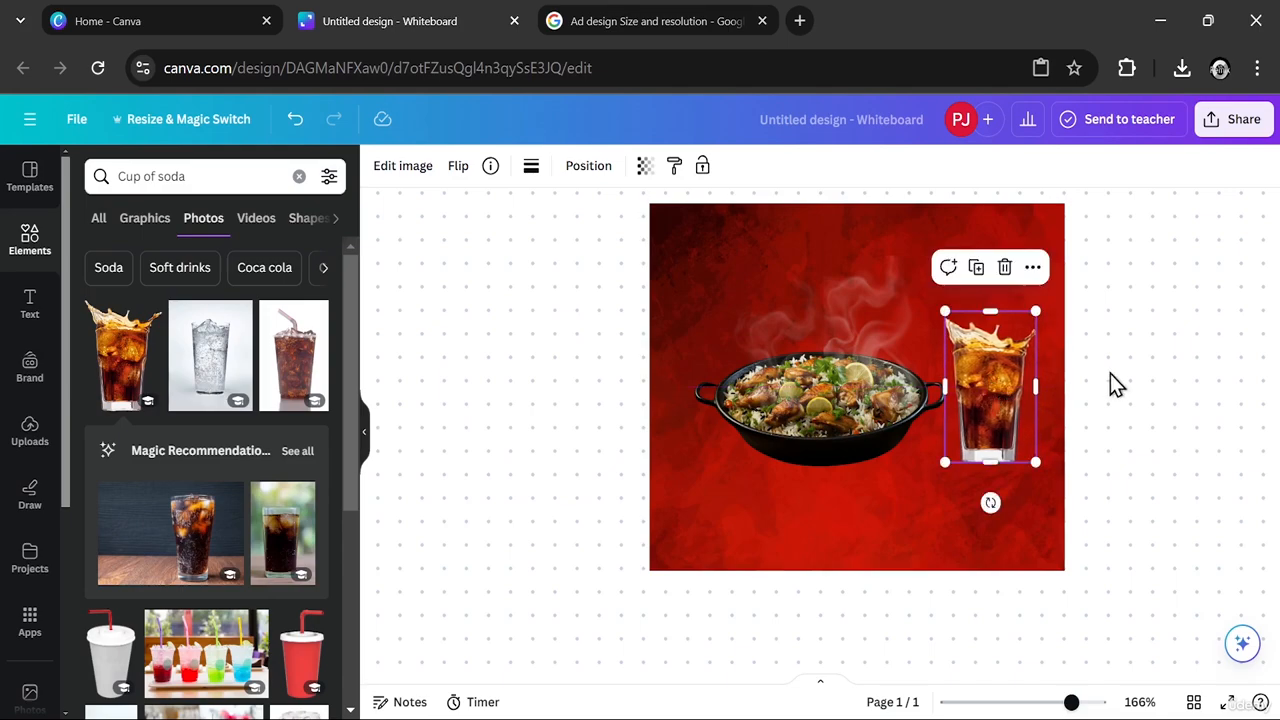
{"action": "left_click", "coordinate": [1110, 378]}
- Search the elements library for photos of "Wooden Table"
{"action": "left_click", "coordinate": [299, 176]}
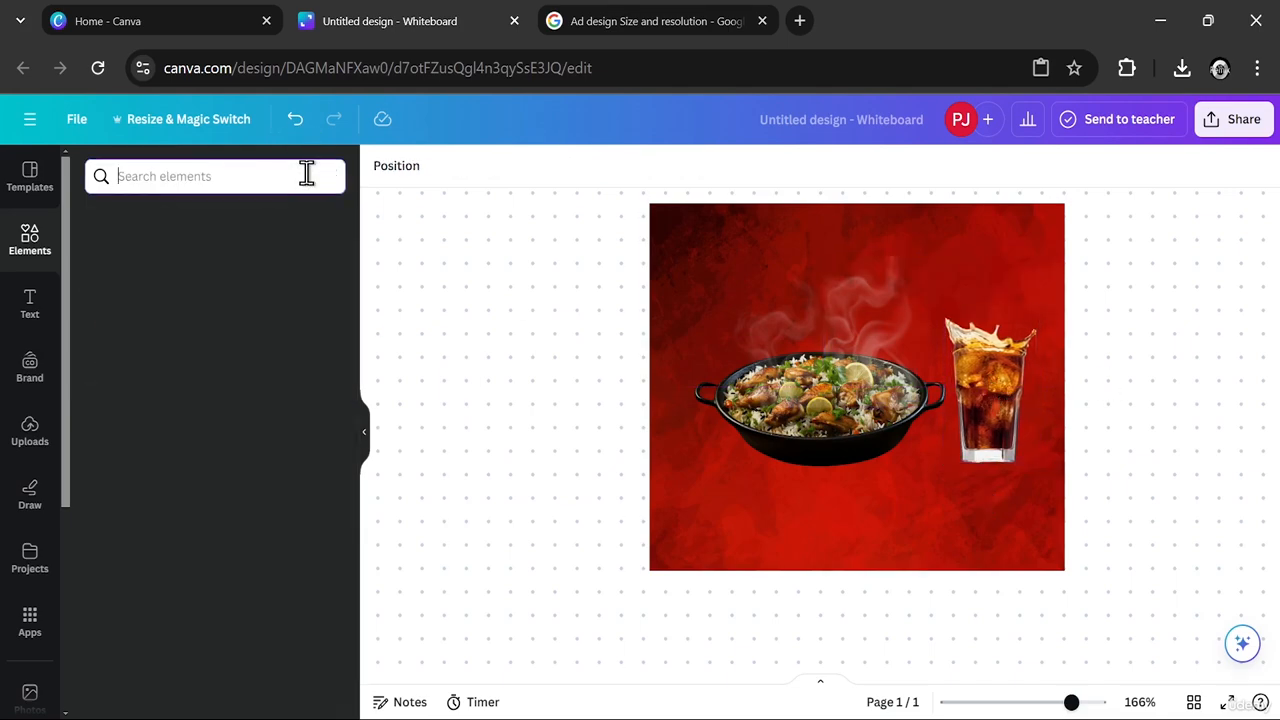
{"action": "type", "text": "Wod"}
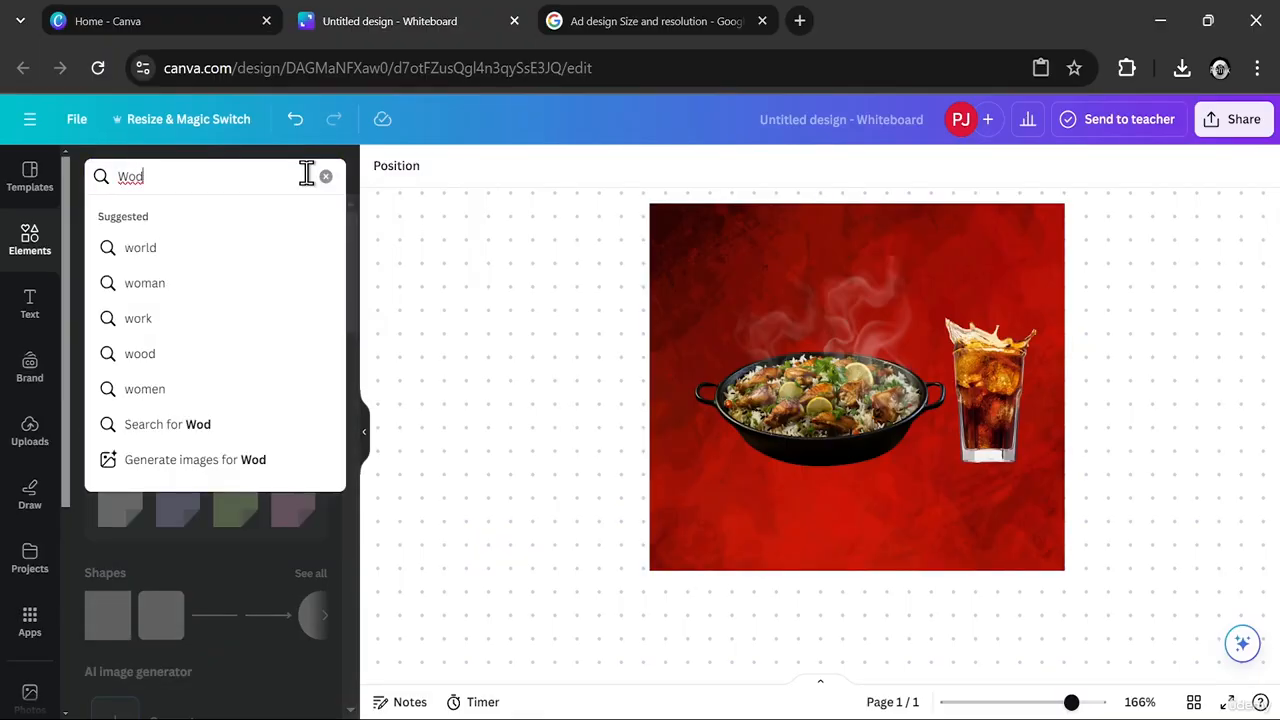
{"action": "key", "text": "BackSpace"}
{"action": "type", "text": "oden"}
{"action": "left_click", "coordinate": [131, 242]}
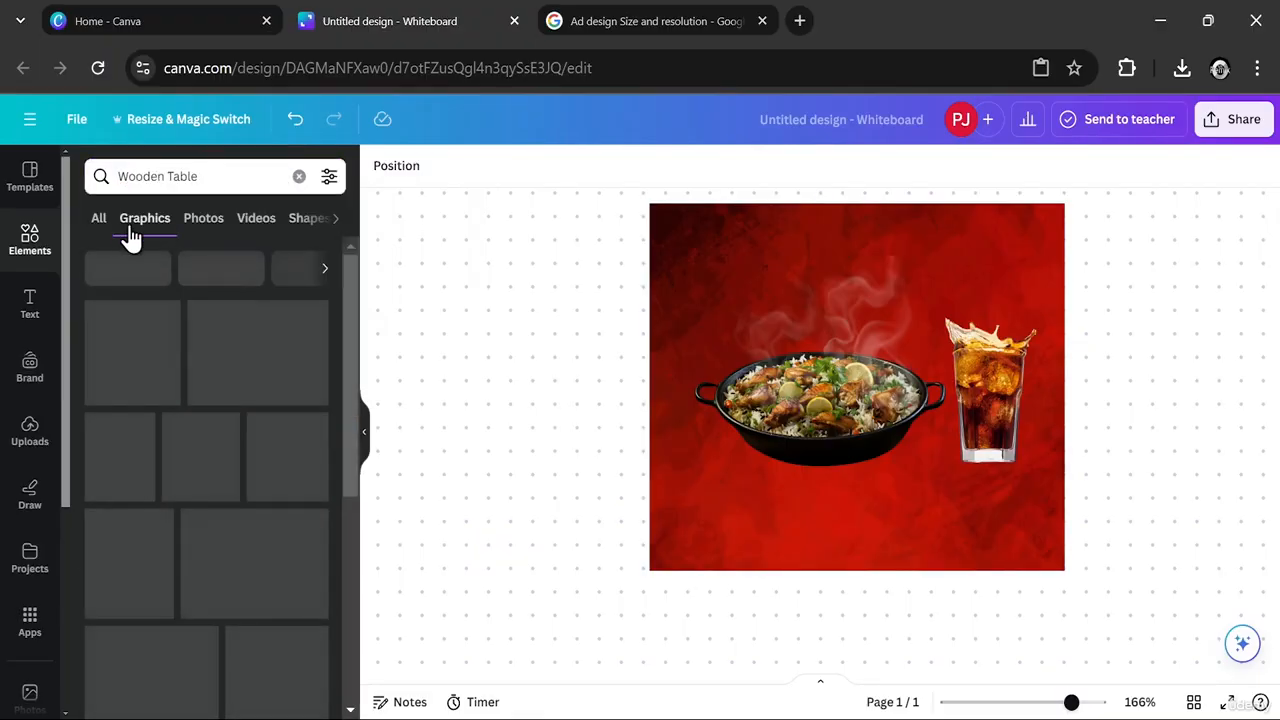
{"action": "left_click", "coordinate": [99, 226]}
{"action": "left_click", "coordinate": [160, 230]}
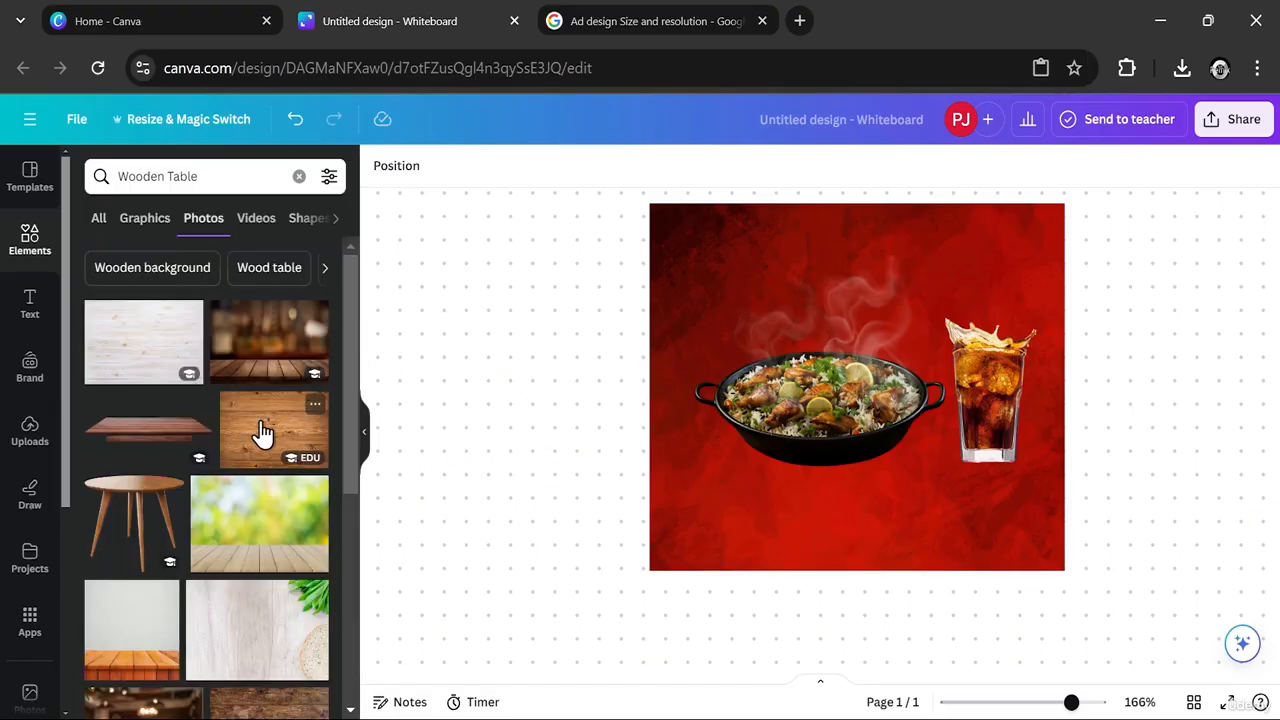
- Add the dark brown wooden tabletop photo, scale it down, and place it below the dish and glass
{"action": "left_click", "coordinate": [149, 435]}
{"action": "left_click_drag", "start_coordinate": [708, 440], "coordinate": [757, 431]}
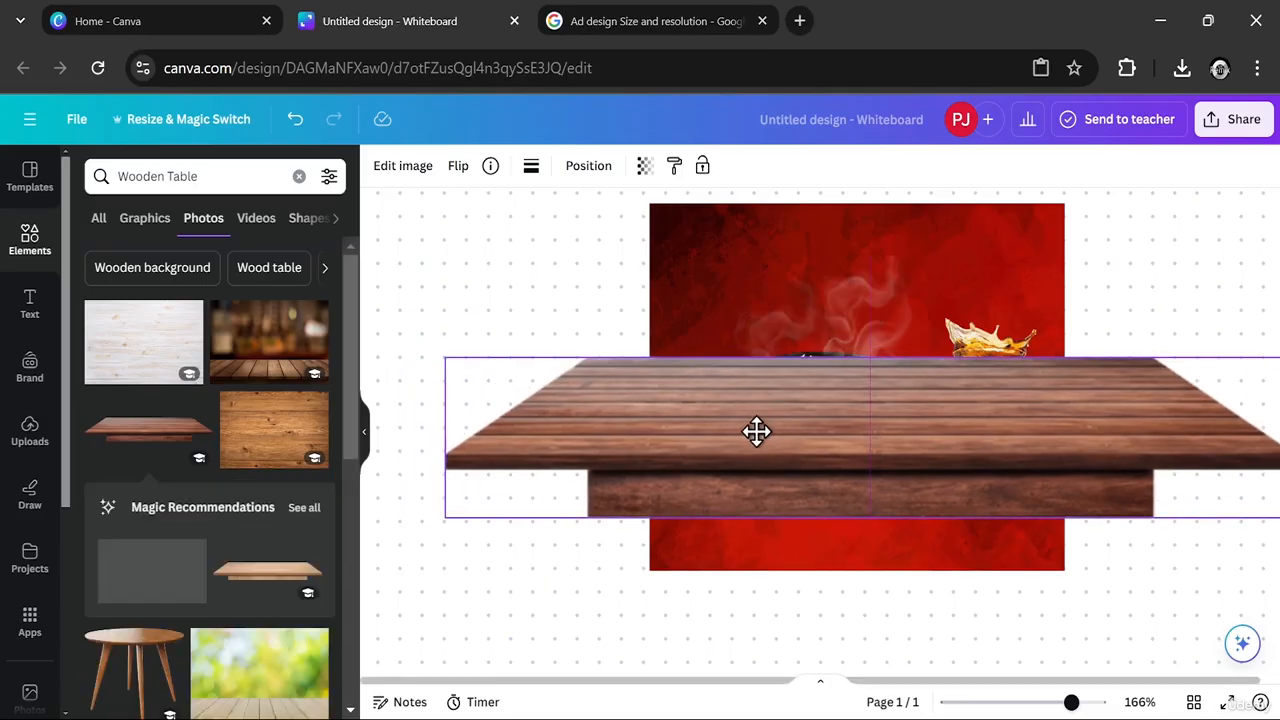
{"action": "left_click_drag", "start_coordinate": [444, 358], "coordinate": [750, 418]}
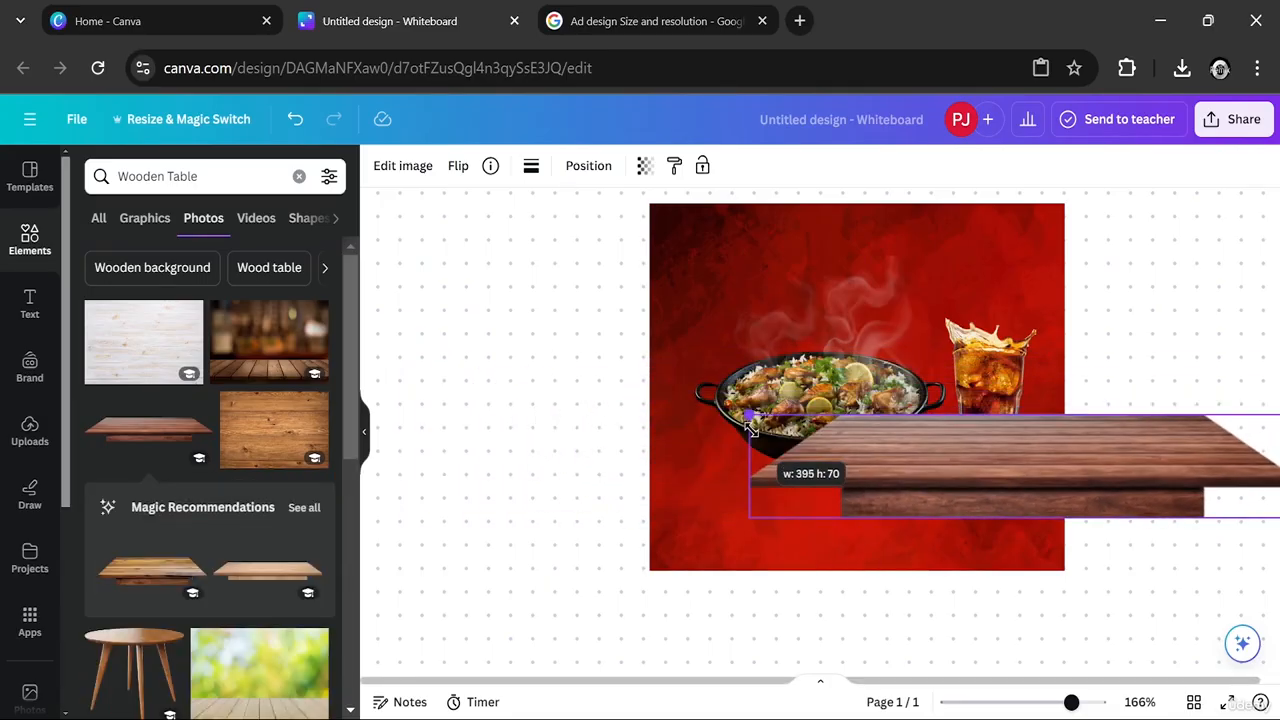
{"action": "left_click_drag", "start_coordinate": [1009, 457], "coordinate": [857, 486]}
{"action": "left_click_drag", "start_coordinate": [590, 442], "coordinate": [650, 455]}
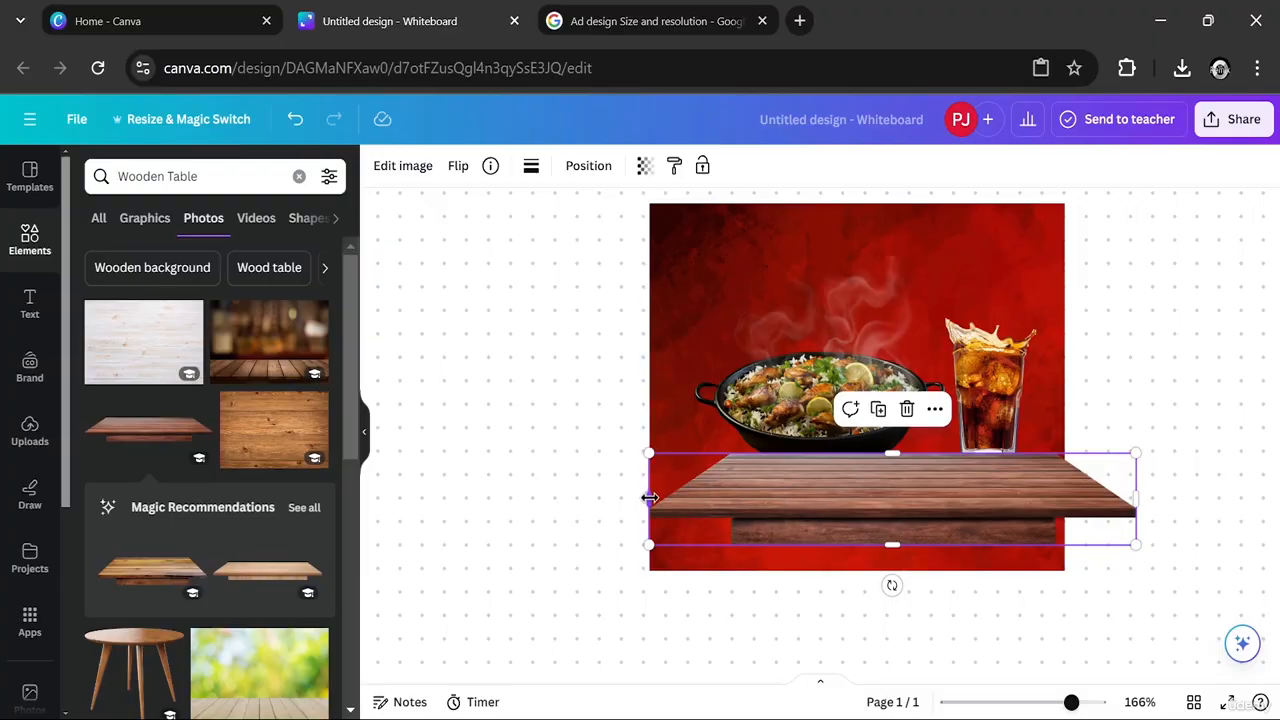
- Widen the wooden table, crop both ends flush with the red background's edges, and move it down near the background's bottom
{"action": "left_click_drag", "start_coordinate": [650, 497], "coordinate": [560, 499]}
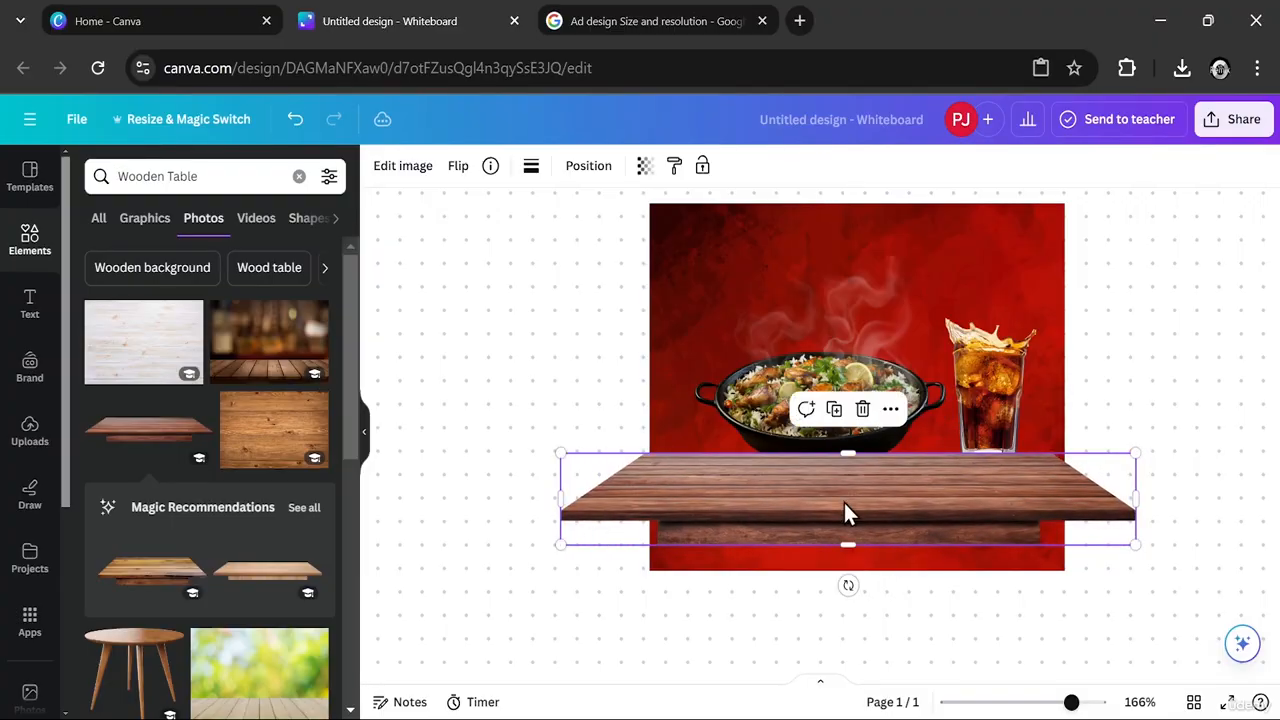
{"action": "left_click_drag", "start_coordinate": [845, 508], "coordinate": [861, 512]}
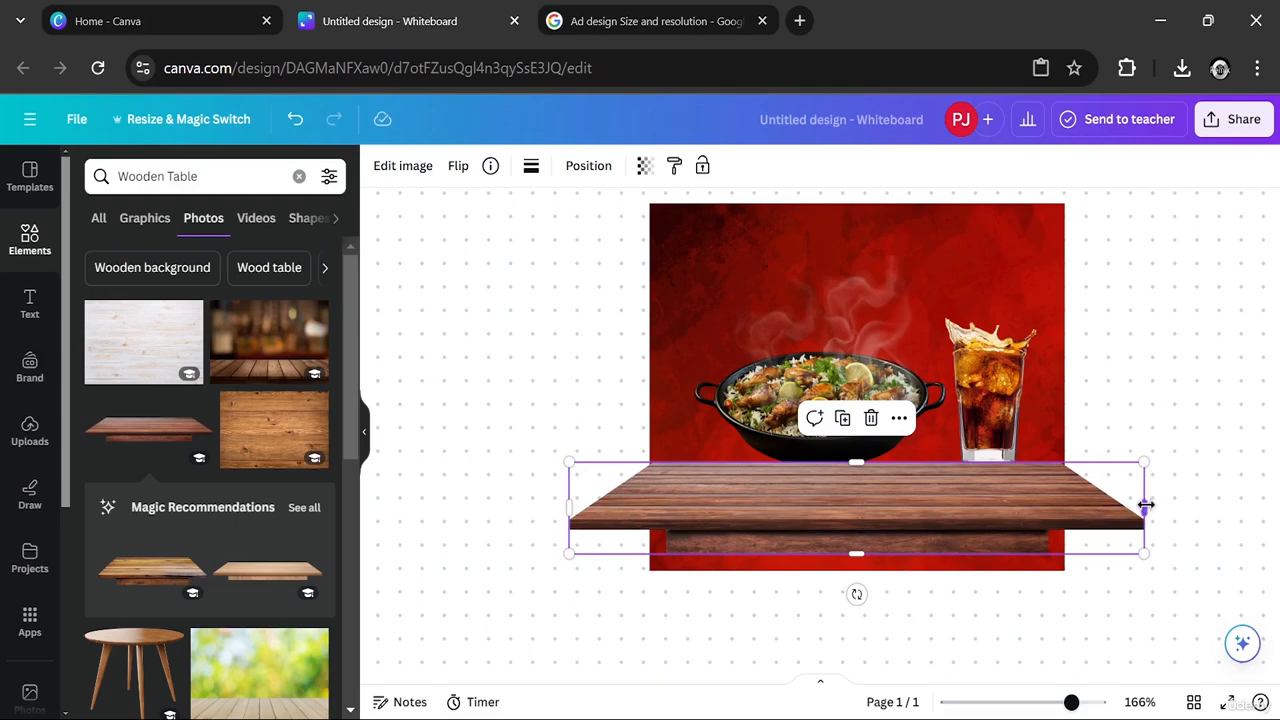
{"action": "left_click_drag", "start_coordinate": [1145, 505], "coordinate": [1064, 506]}
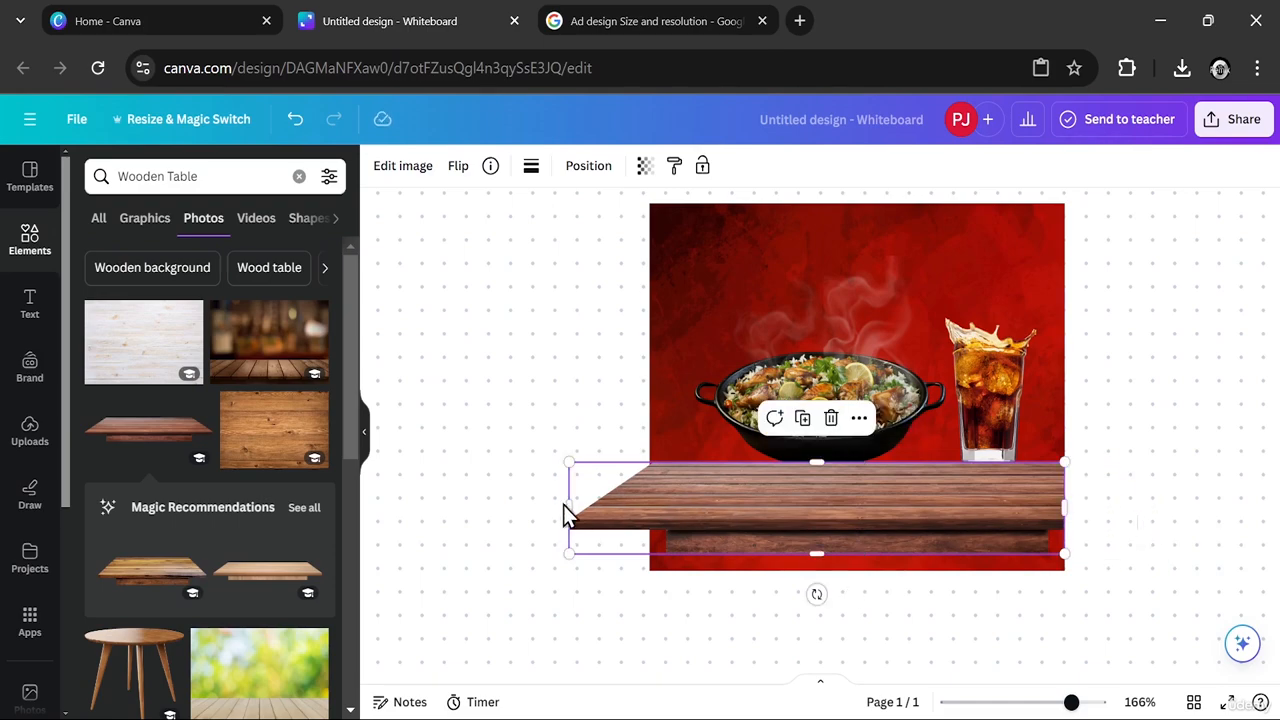
{"action": "left_click_drag", "start_coordinate": [563, 513], "coordinate": [650, 506]}
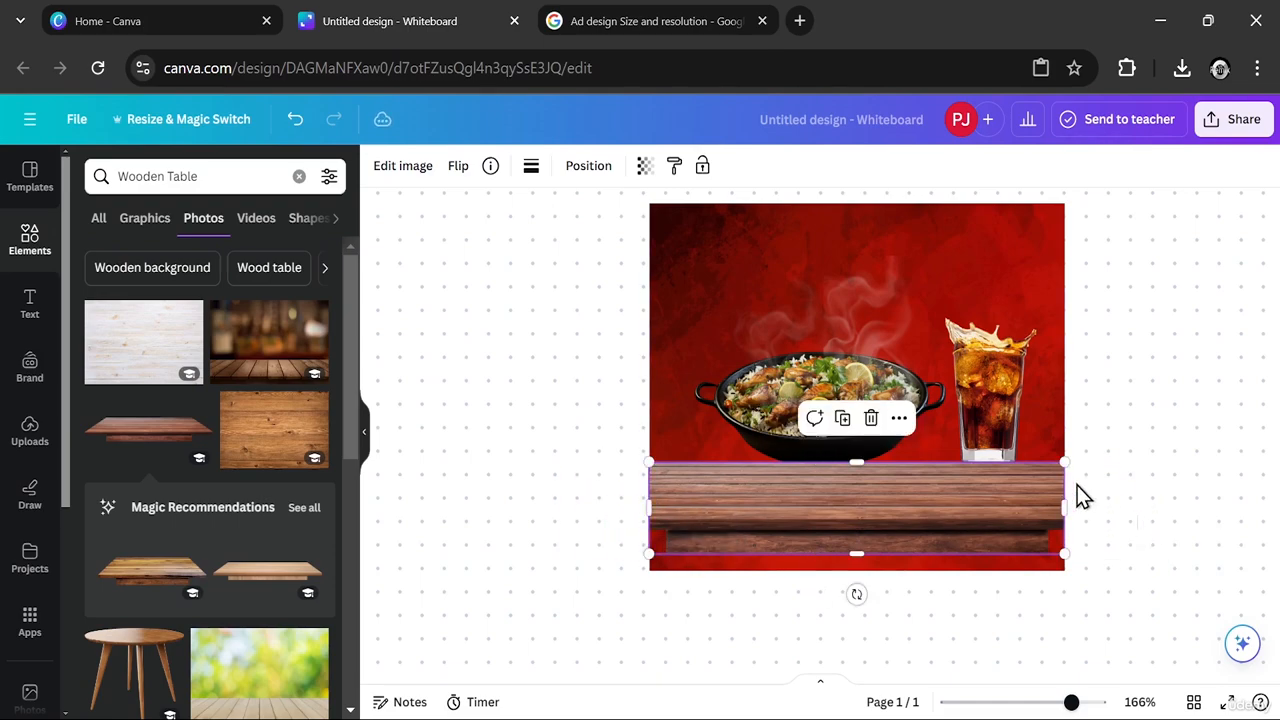
{"action": "left_click_drag", "start_coordinate": [972, 515], "coordinate": [973, 528]}
{"action": "left_click", "coordinate": [1165, 462]}
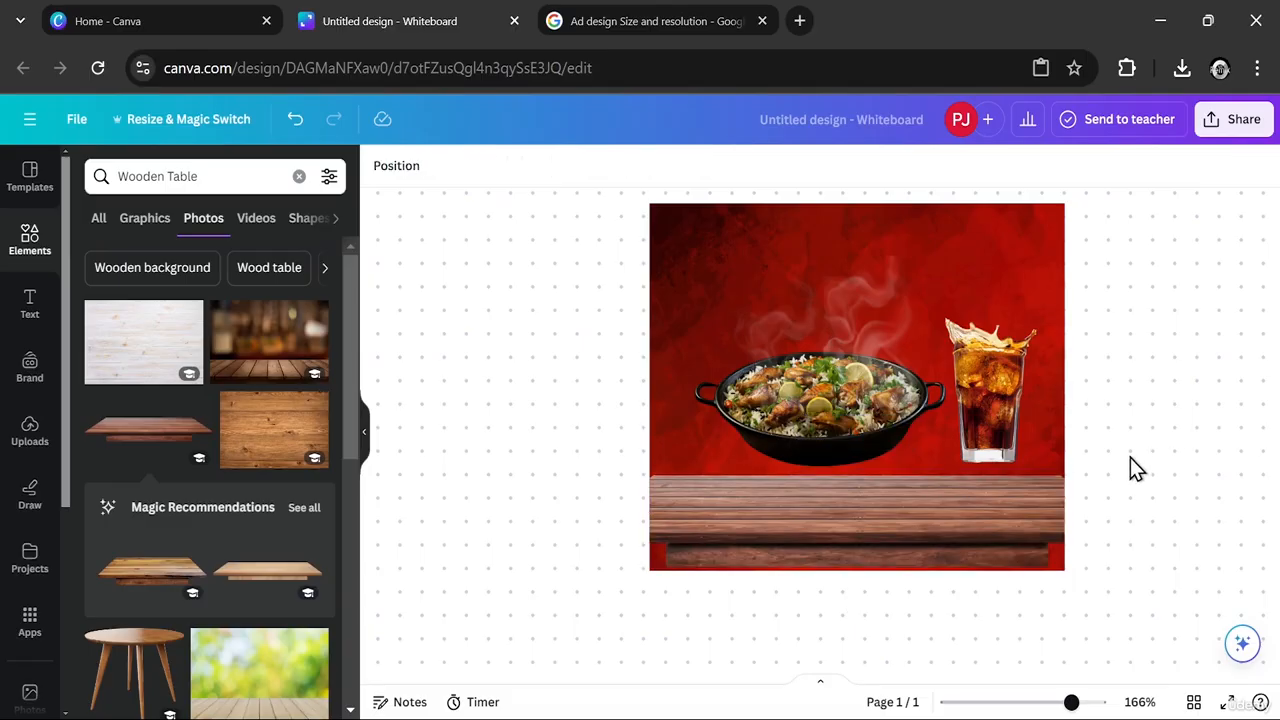
- Bring the dish in front of the wooden table by moving its layer to the top of the layer order
{"action": "left_click", "coordinate": [812, 425]}
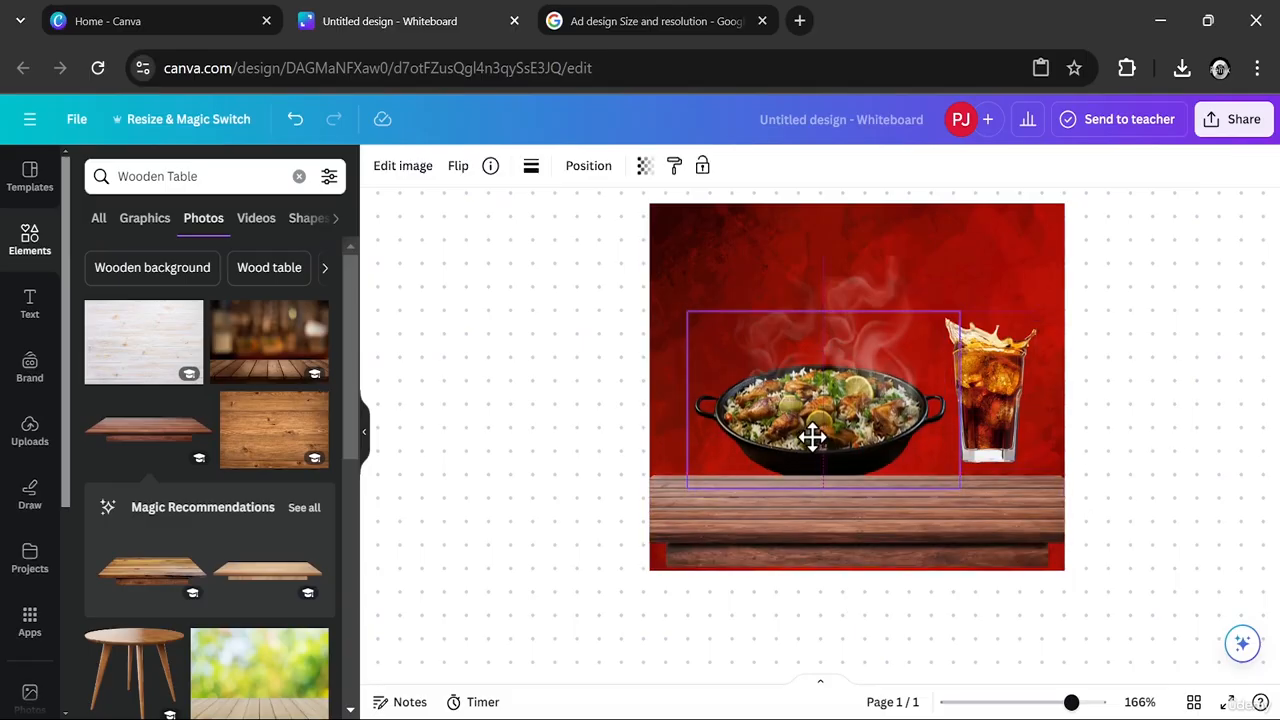
{"action": "right_click", "coordinate": [811, 419]}
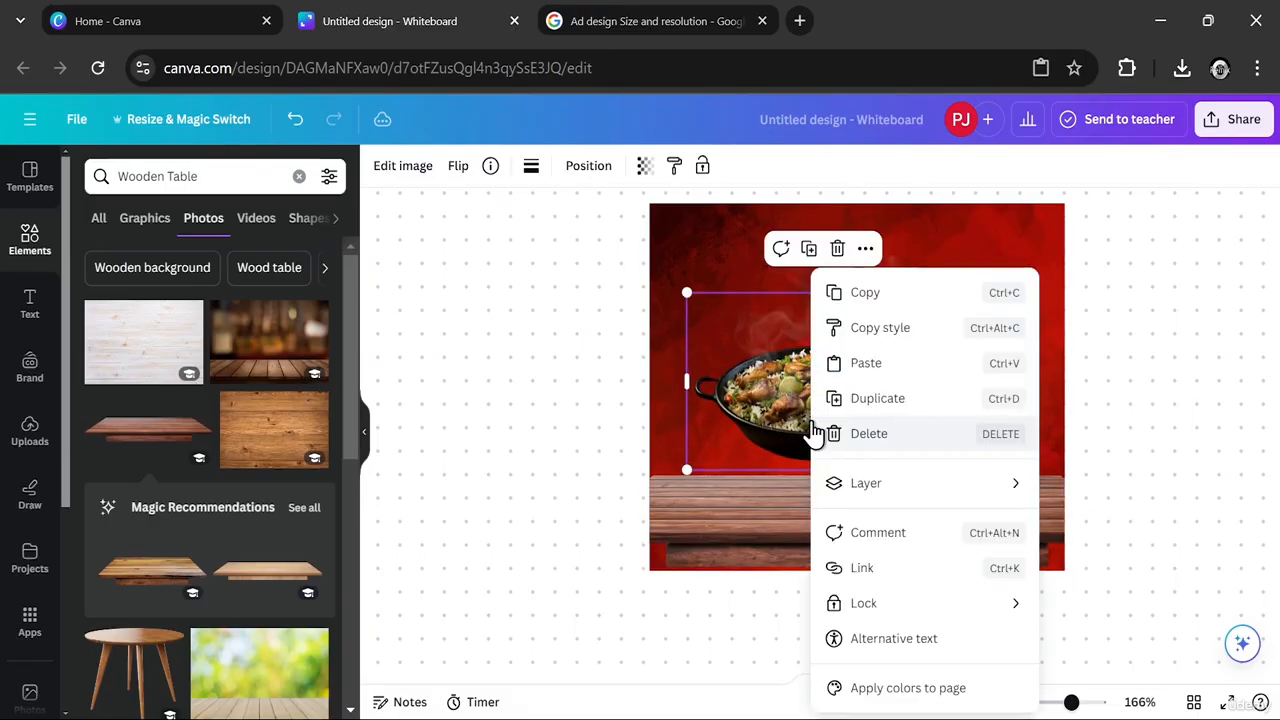
{"action": "mouse_move", "coordinate": [868, 486]}
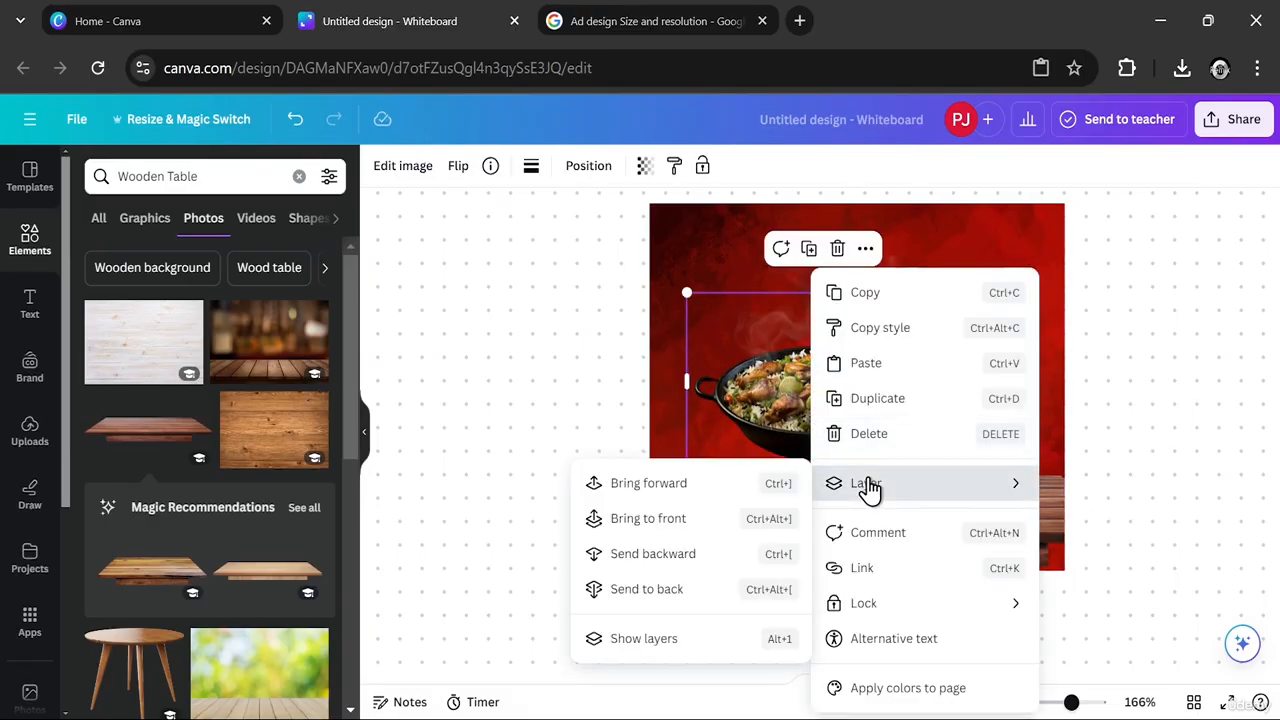
{"action": "left_click", "coordinate": [680, 522]}
{"action": "left_click_drag", "start_coordinate": [832, 457], "coordinate": [860, 452]}
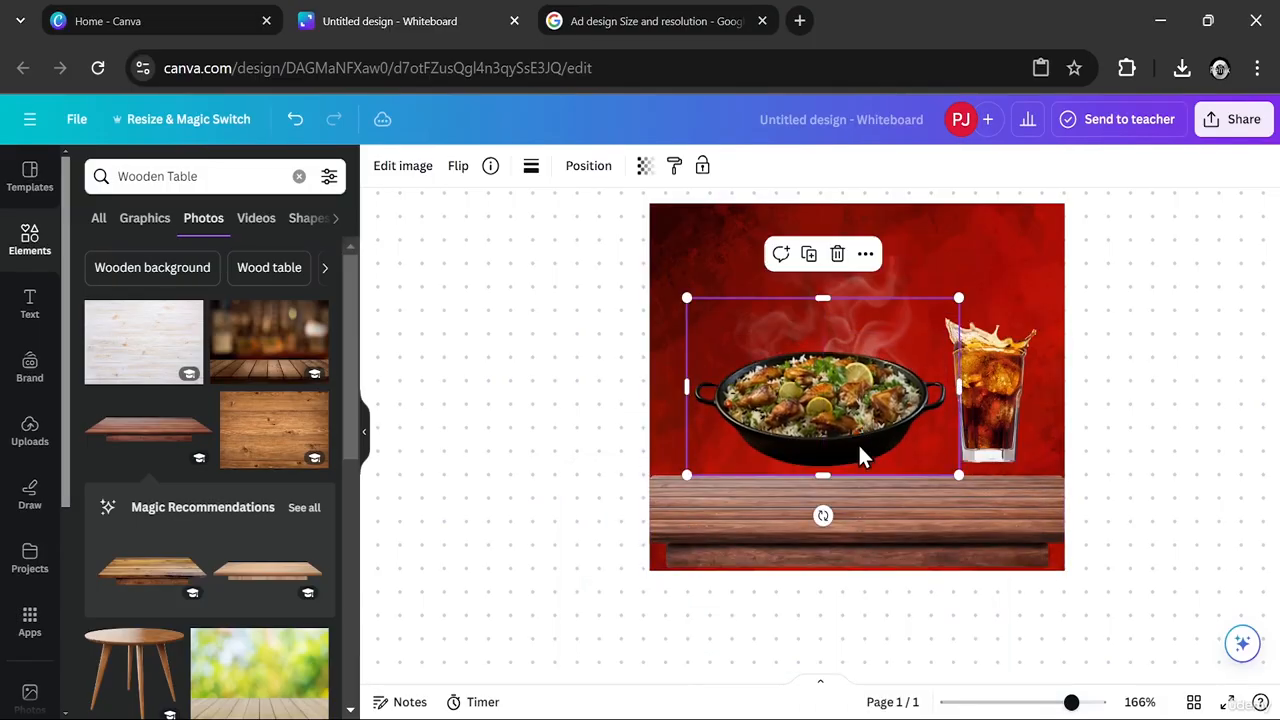
{"action": "left_click", "coordinate": [588, 168]}
{"action": "left_click", "coordinate": [313, 176]}
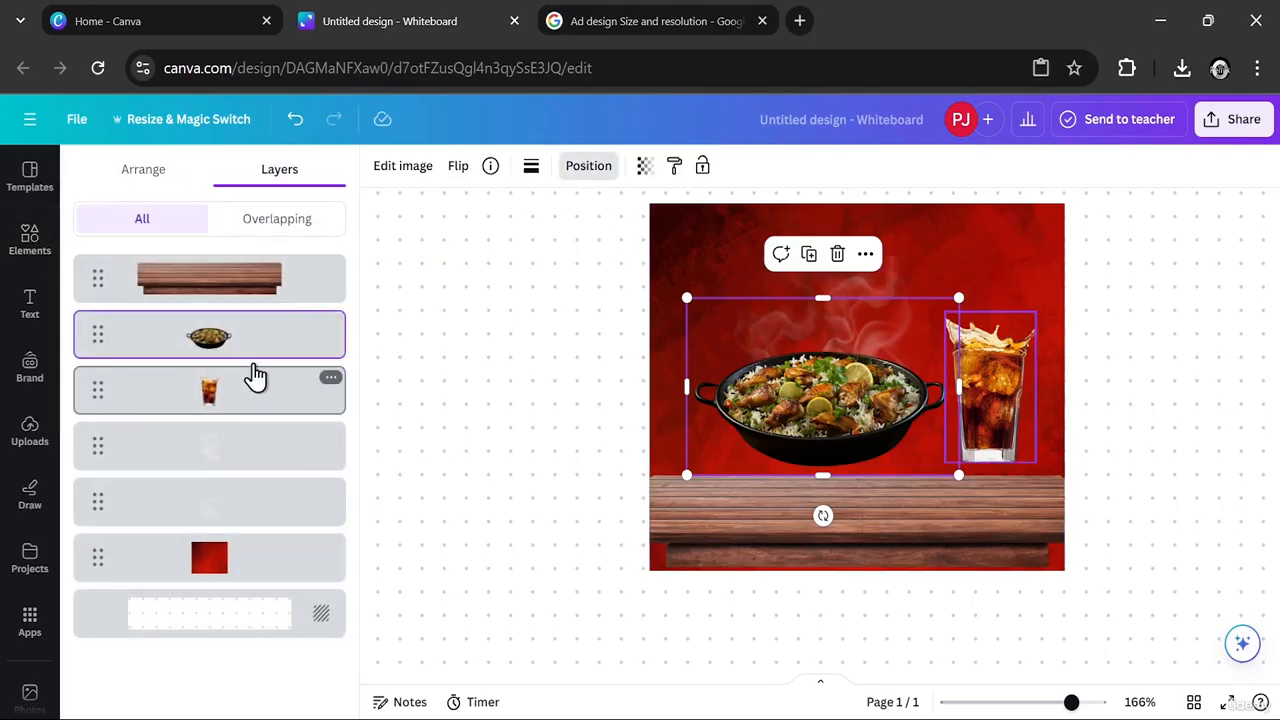
{"action": "left_click_drag", "start_coordinate": [251, 340], "coordinate": [254, 276]}
{"action": "mouse_move", "coordinate": [256, 267]}
{"action": "left_mouse_down"}
{"action": "mouse_move", "coordinate": [257, 251]}
{"action": "mouse_move", "coordinate": [264, 287]}
{"action": "left_mouse_up"}
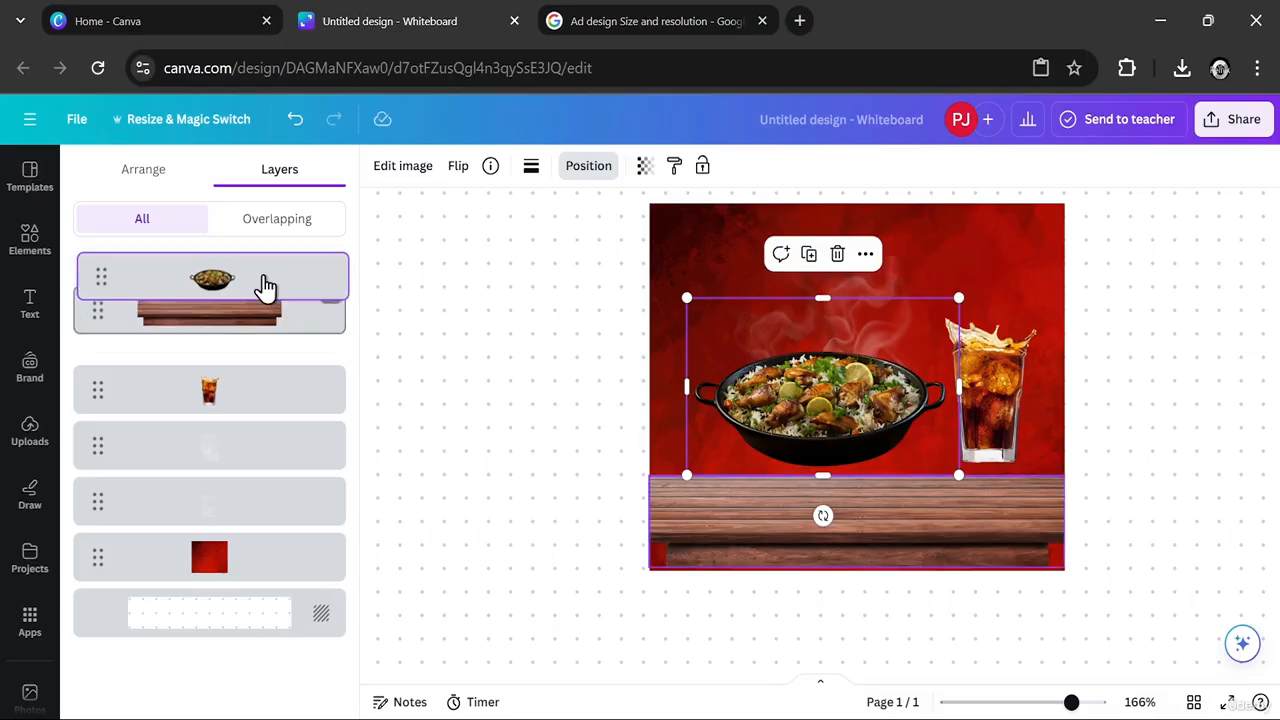
- Bring the soda glass layer to the front and set both the glass and the dish on the wooden tabletop
{"action": "left_click_drag", "start_coordinate": [860, 430], "coordinate": [839, 469]}
{"action": "mouse_move", "coordinate": [1006, 408]}
{"action": "left_mouse_down"}
{"action": "mouse_move", "coordinate": [1003, 449]}
{"action": "mouse_move", "coordinate": [999, 423]}
{"action": "left_mouse_up"}
{"action": "left_click_drag", "start_coordinate": [249, 409], "coordinate": [254, 262]}
{"action": "left_click_drag", "start_coordinate": [985, 428], "coordinate": [1005, 431]}
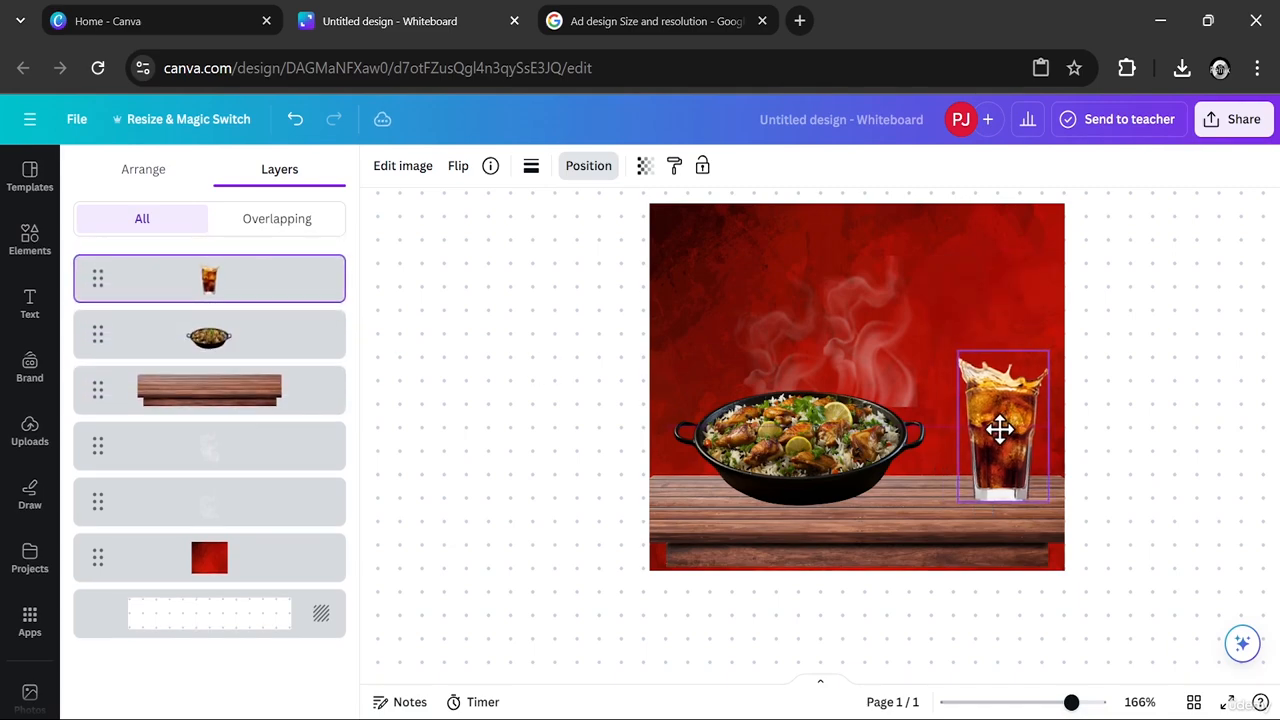
{"action": "left_click", "coordinate": [793, 443]}
{"action": "left_click_drag", "start_coordinate": [793, 443], "coordinate": [811, 482]}
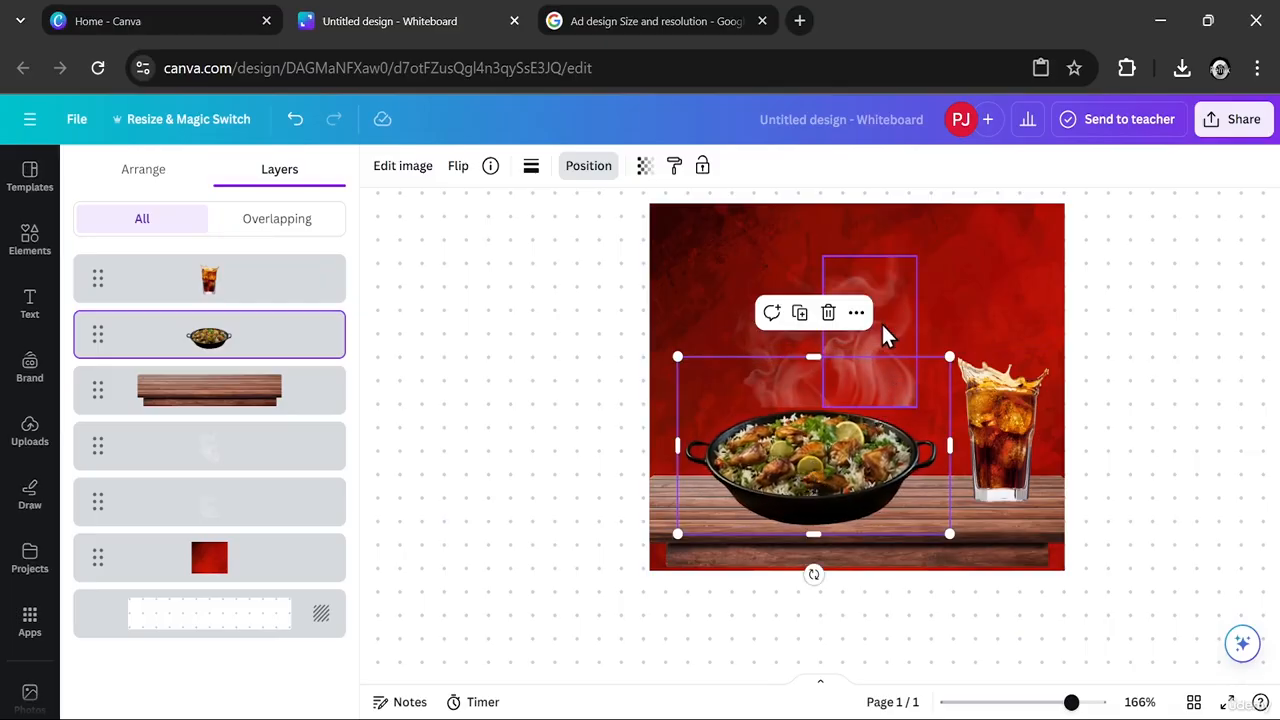
- Move both smoke layers above the dish layer and lower the plumes so they rise directly from the food
{"action": "left_click", "coordinate": [884, 328]}
{"action": "mouse_move", "coordinate": [903, 326]}
{"action": "left_mouse_down"}
{"action": "mouse_move", "coordinate": [903, 340]}
{"action": "mouse_move", "coordinate": [894, 326]}
{"action": "left_mouse_up"}
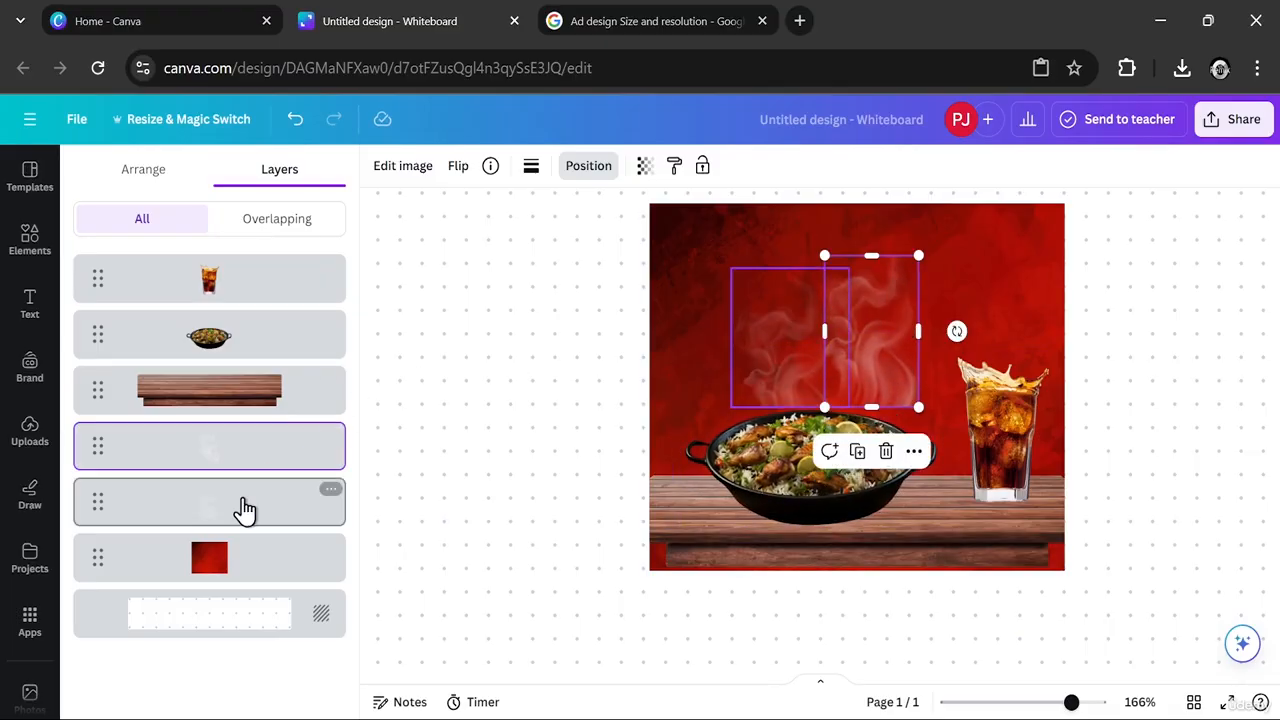
{"action": "left_click_drag", "start_coordinate": [245, 510], "coordinate": [286, 345]}
{"action": "left_click_drag", "start_coordinate": [880, 353], "coordinate": [871, 406]}
{"action": "left_click", "coordinate": [786, 377]}
{"action": "left_click_drag", "start_coordinate": [786, 377], "coordinate": [783, 441]}
- Move the soda glass slightly left toward the dish, close the layer list and clear the elements search
{"action": "left_click", "coordinate": [995, 439]}
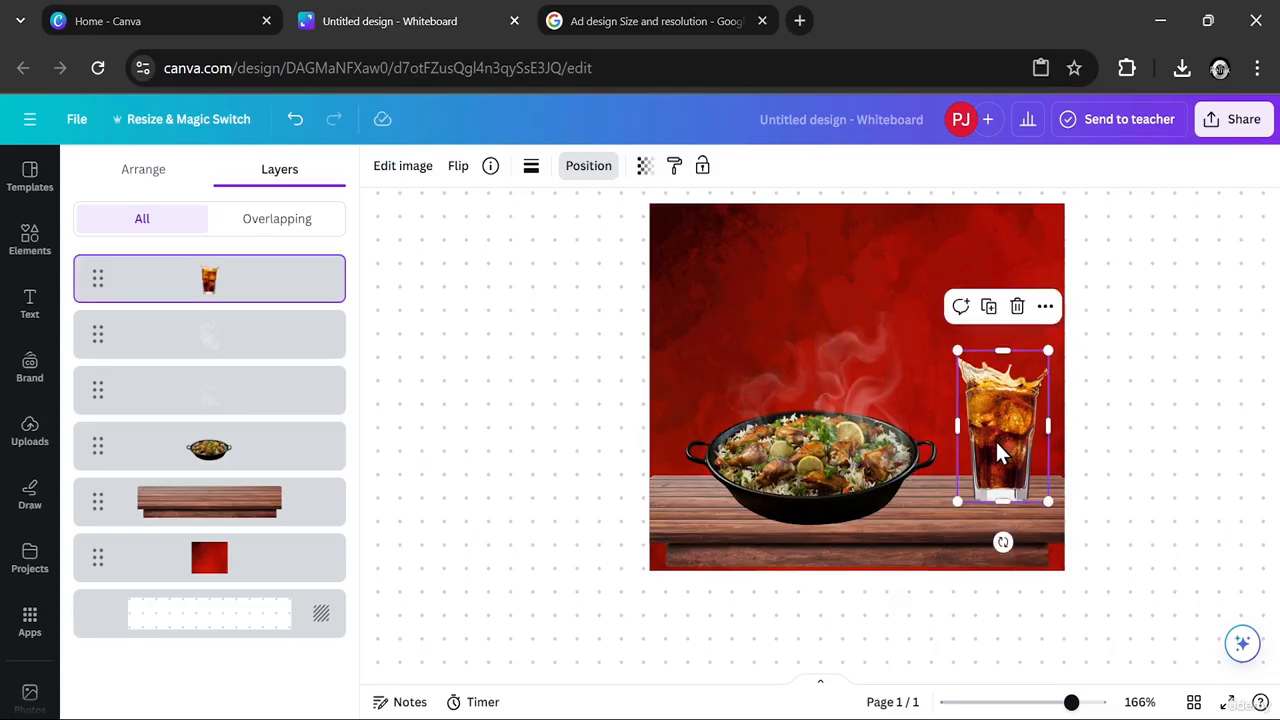
{"action": "left_click_drag", "start_coordinate": [995, 439], "coordinate": [985, 435]}
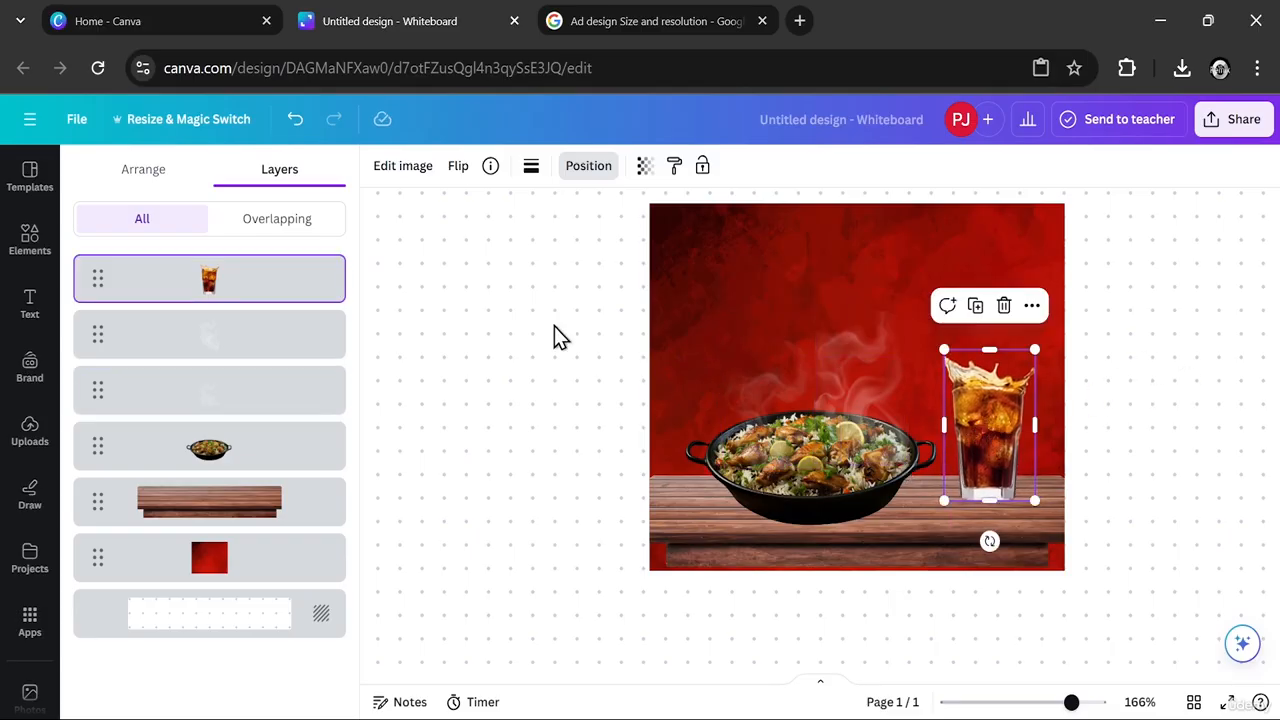
{"action": "key", "text": "Escape"}
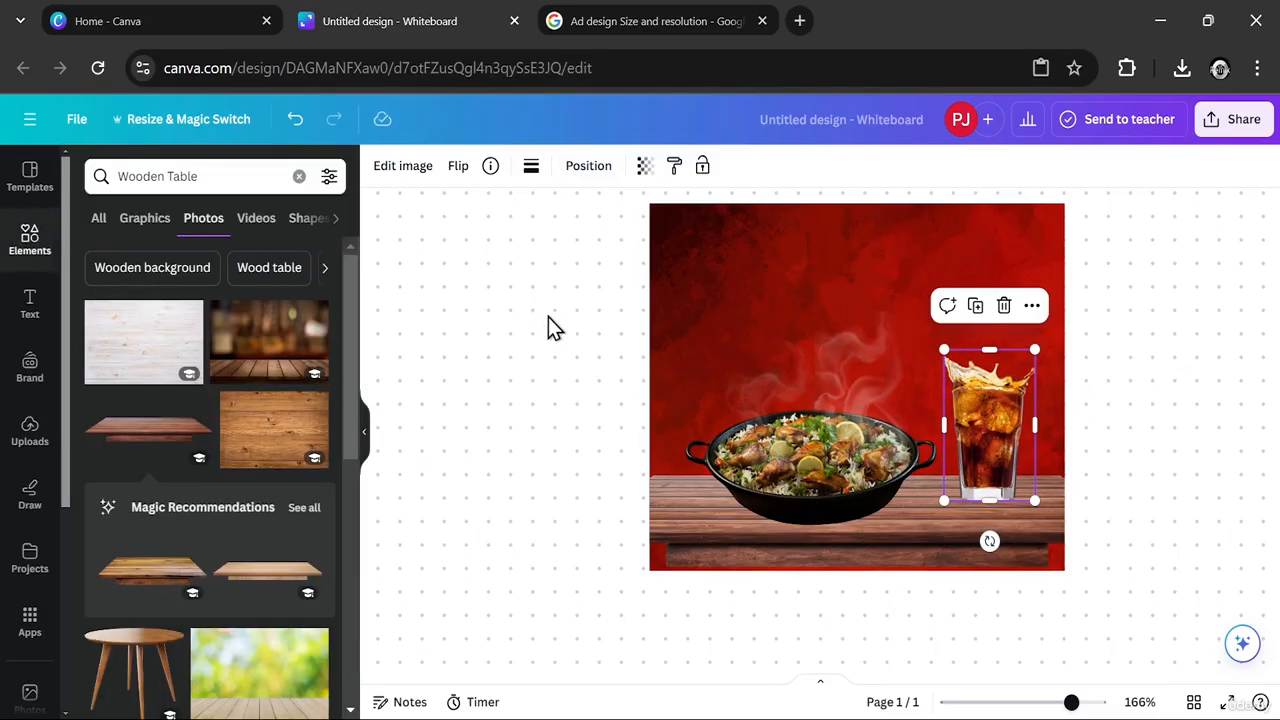
{"action": "left_click", "coordinate": [300, 177]}
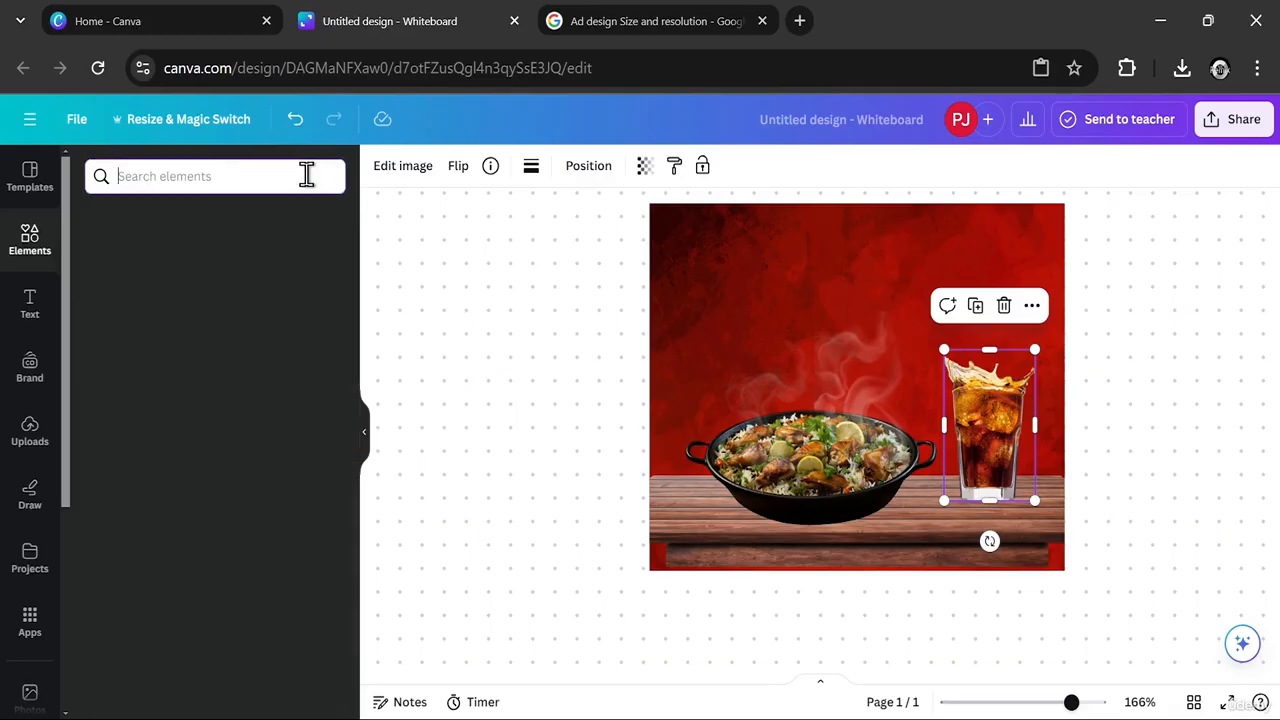
- Add a text box reading "Hurngry Huh!.." and move it onto the upper part of the red background
{"action": "left_click", "coordinate": [32, 305]}
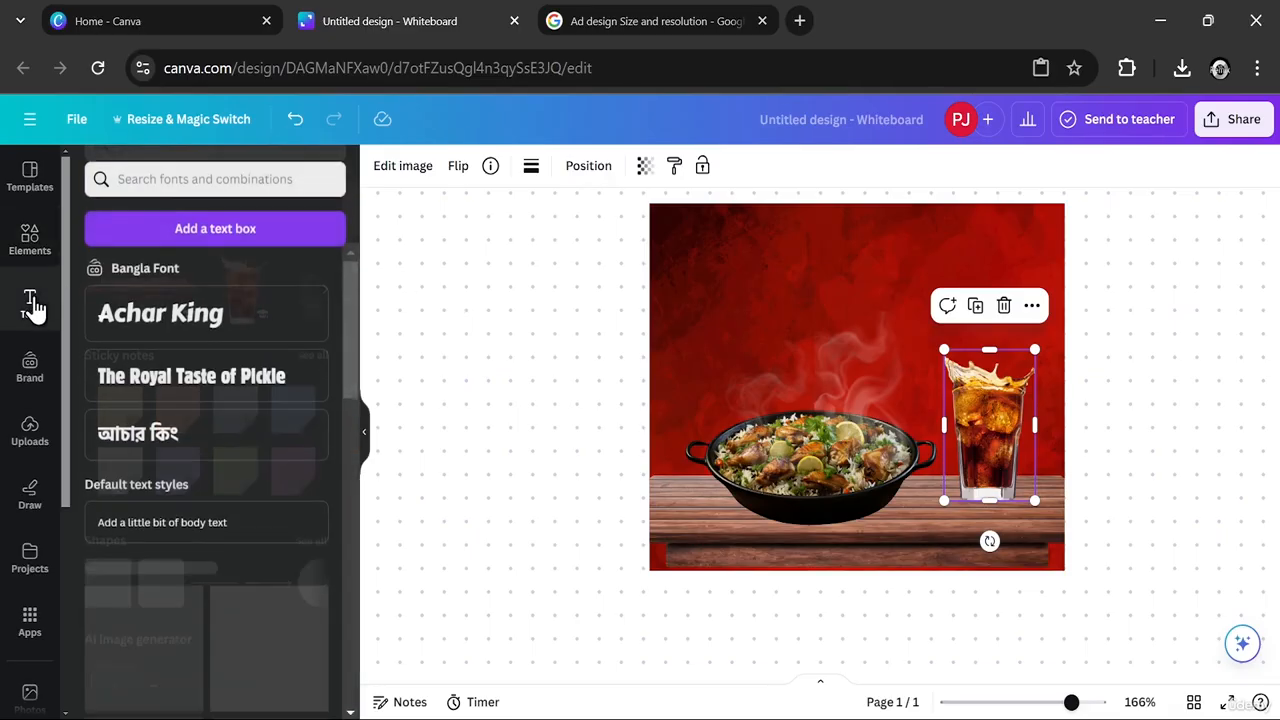
{"action": "left_click", "coordinate": [175, 228]}
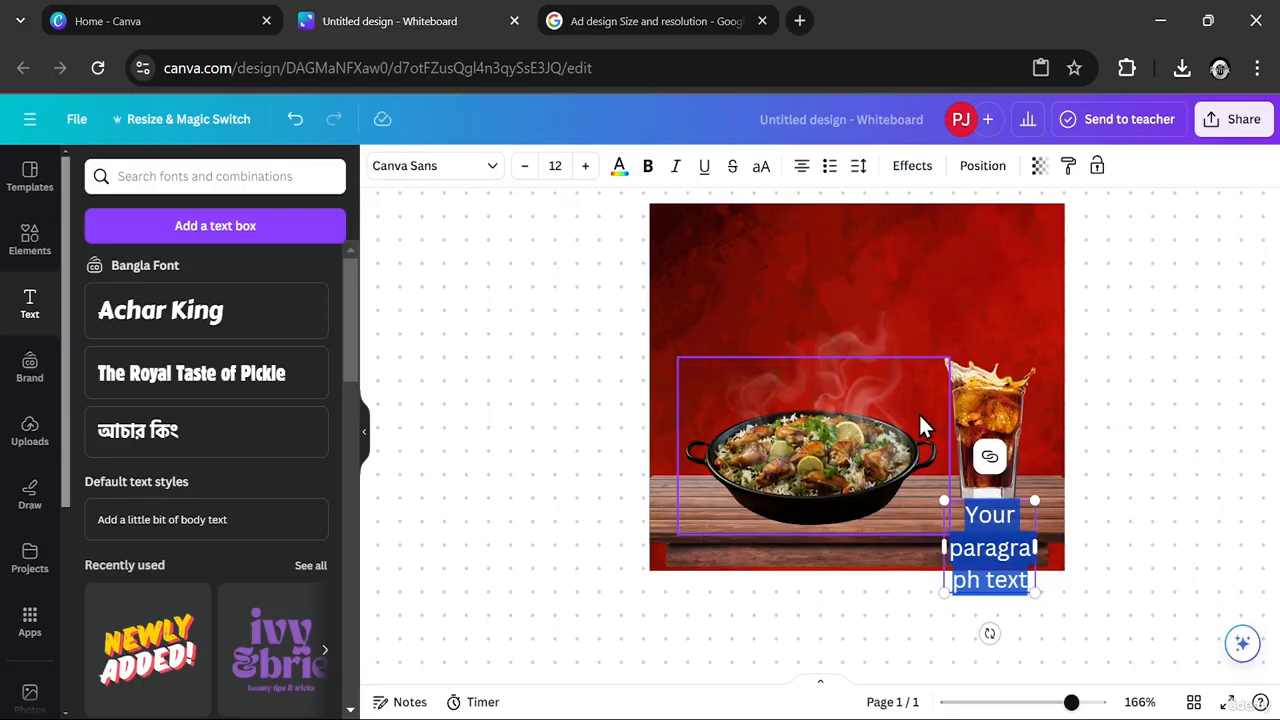
{"action": "type", "text": "Hur"}
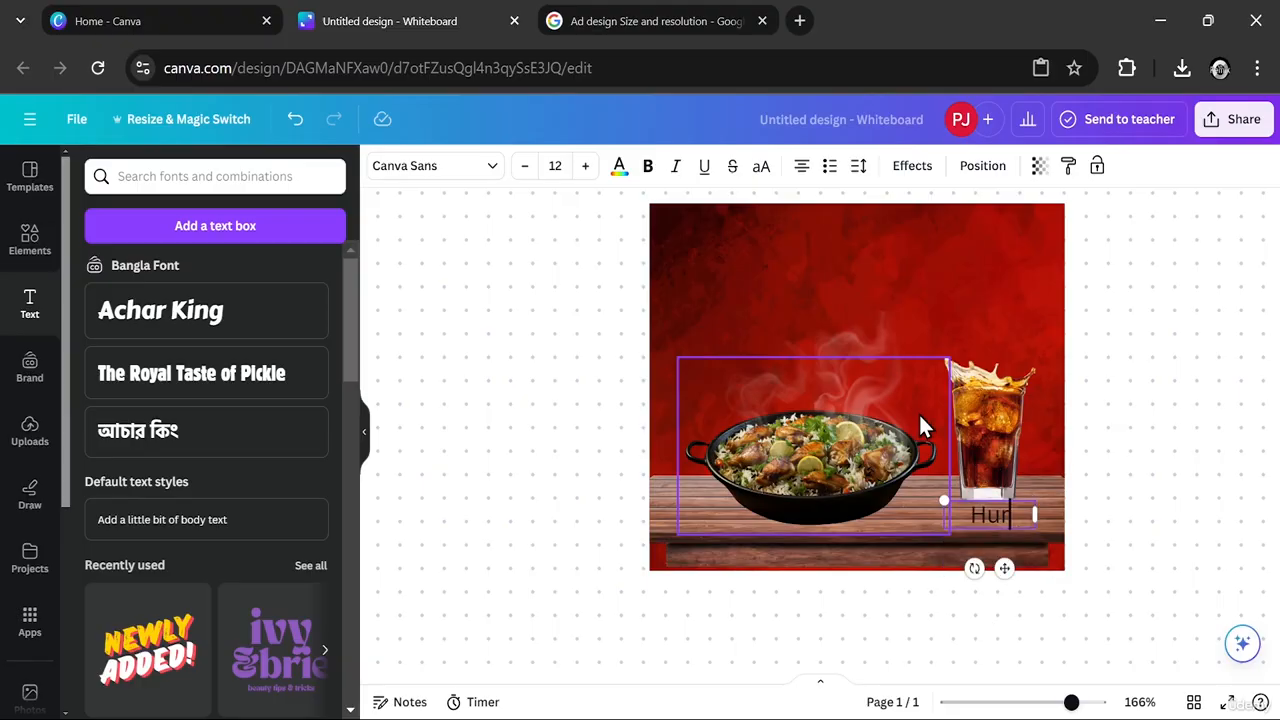
{"action": "type", "text": "ngry Huh"}
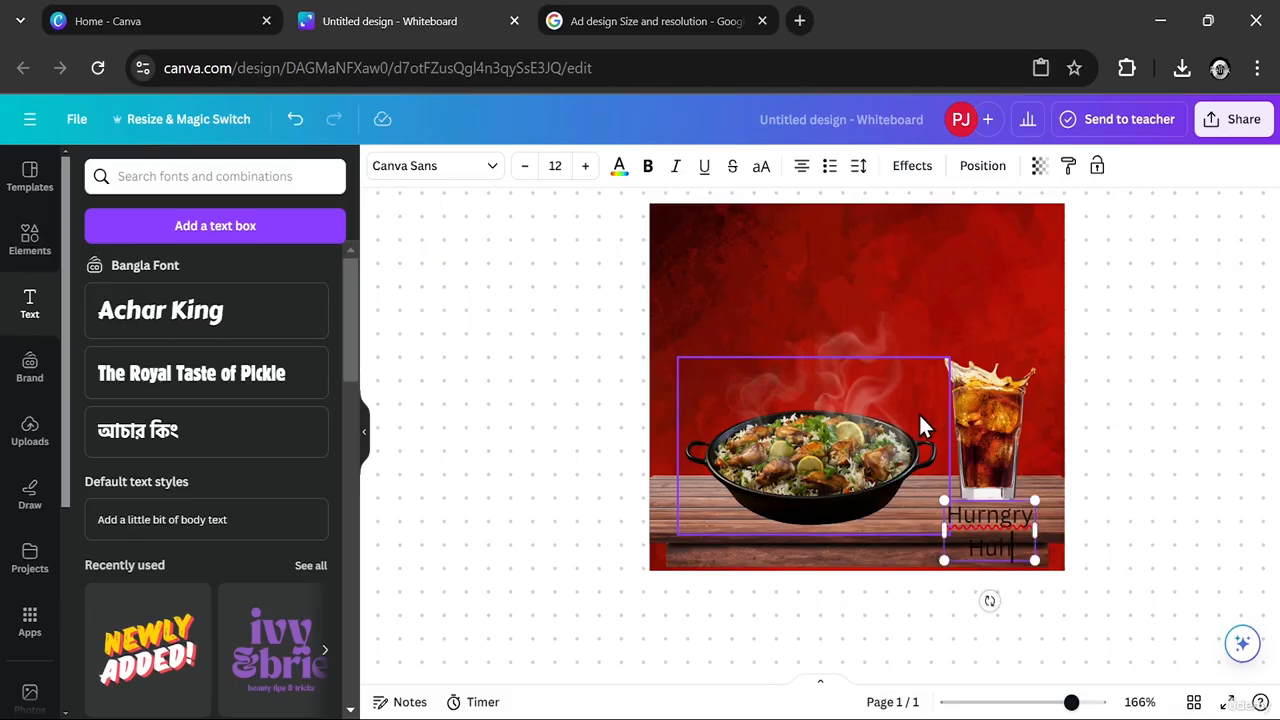
{"action": "type", "text": "!.."}
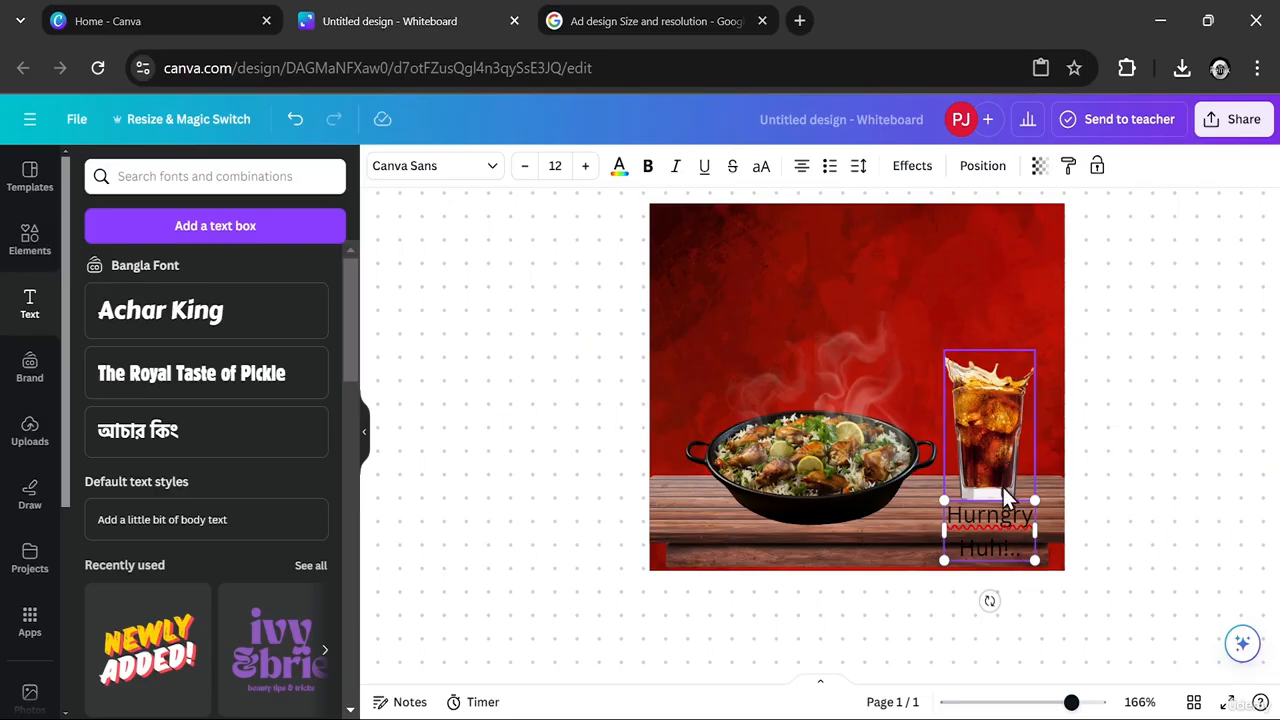
{"action": "left_click_drag", "start_coordinate": [1008, 531], "coordinate": [988, 258]}
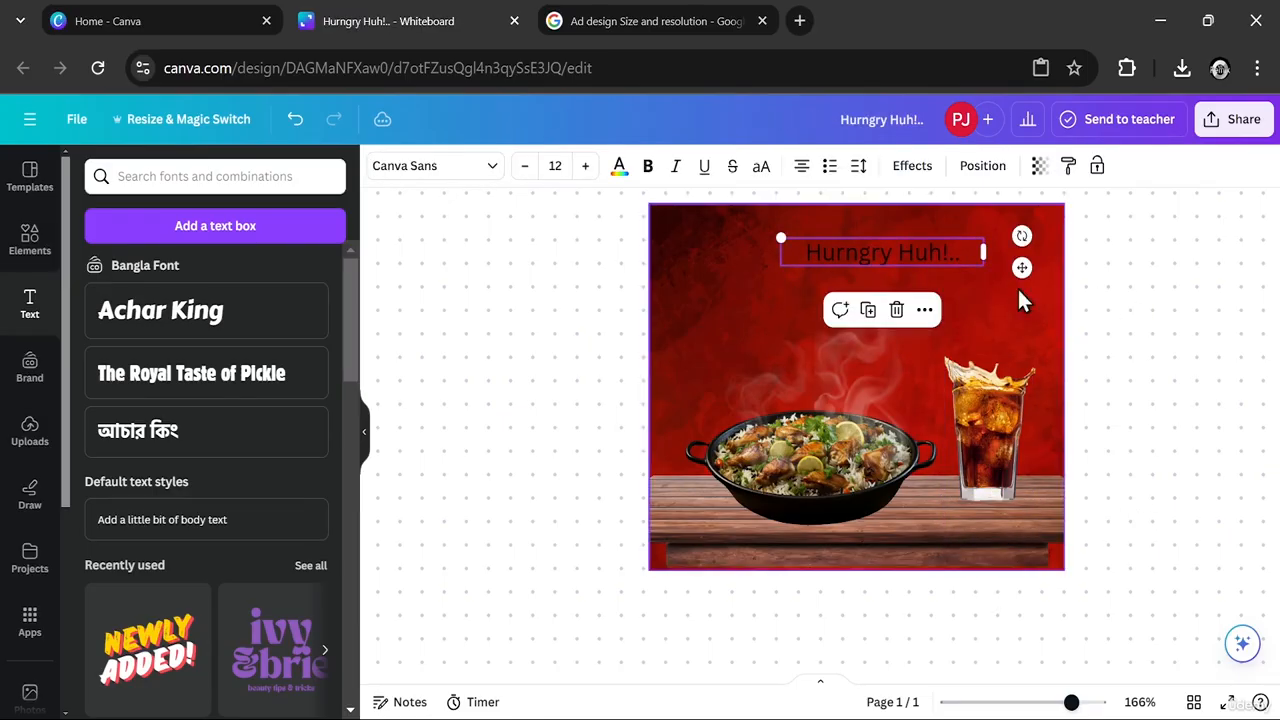
{"action": "left_click_drag", "start_coordinate": [900, 250], "coordinate": [851, 241]}
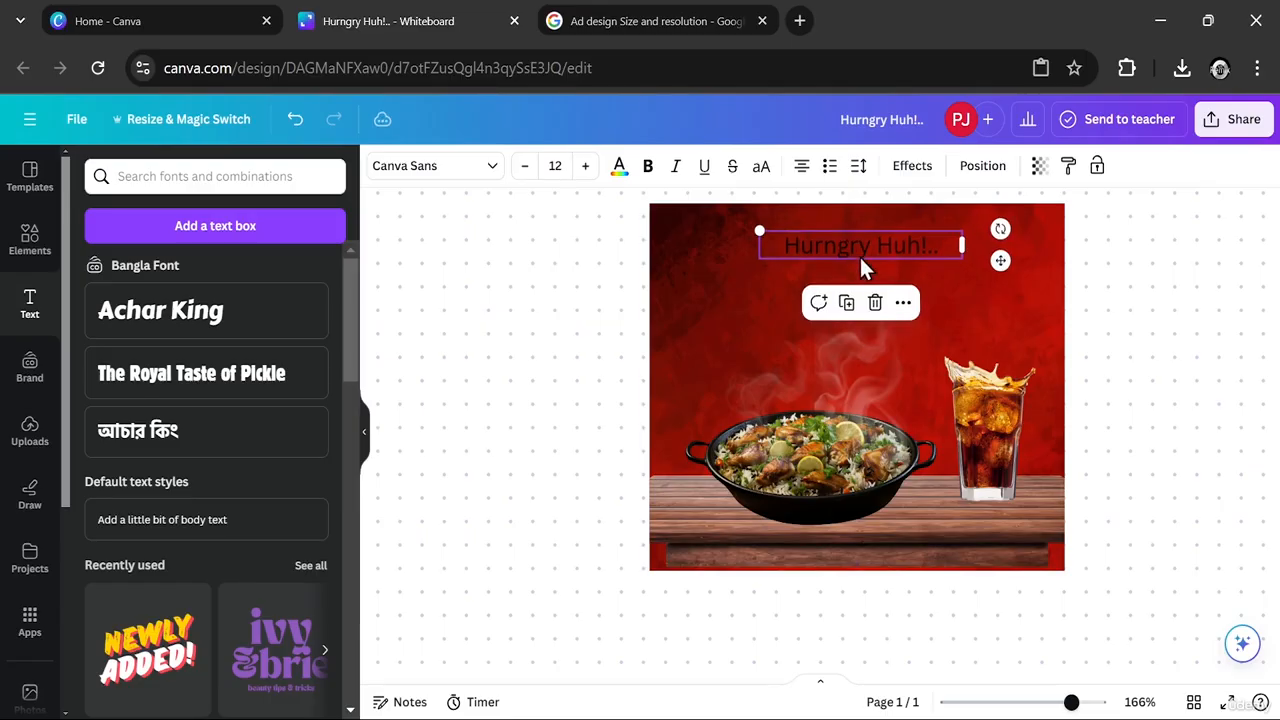
- Set the headline in Canva Sans Bold and colour it white
{"action": "left_click", "coordinate": [488, 174]}
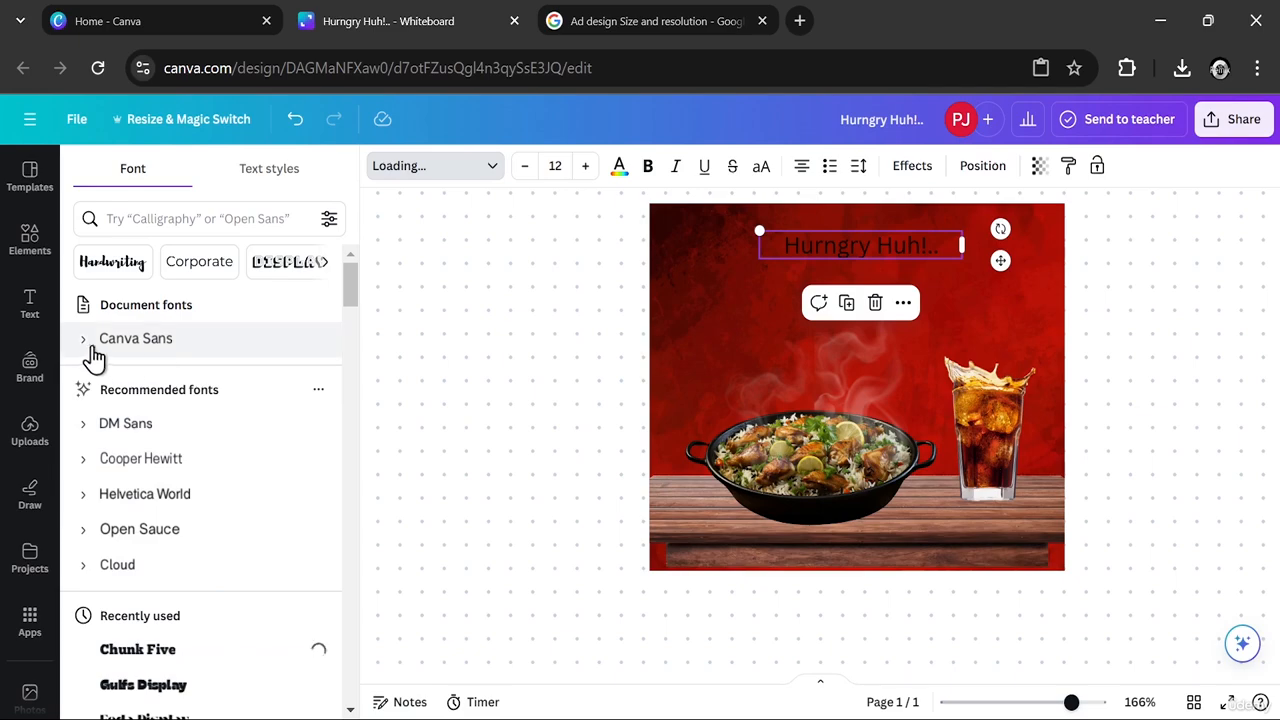
{"action": "left_click", "coordinate": [157, 345]}
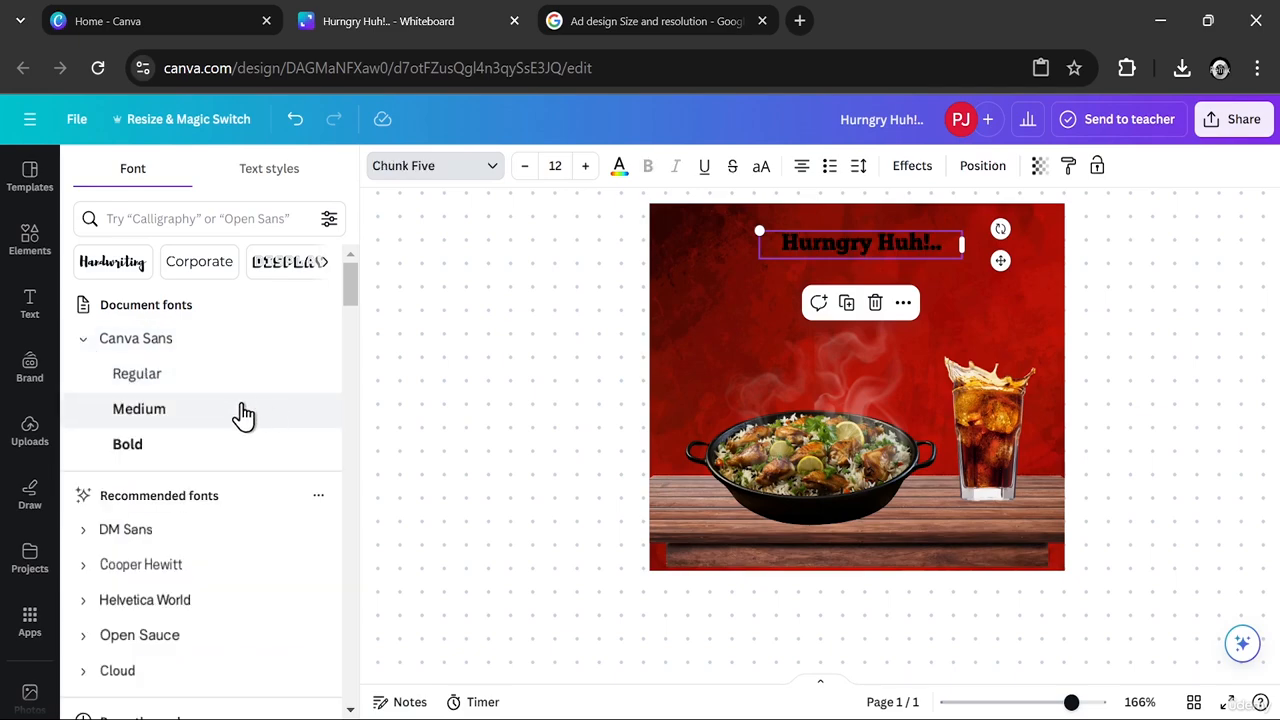
{"action": "left_click", "coordinate": [127, 446]}
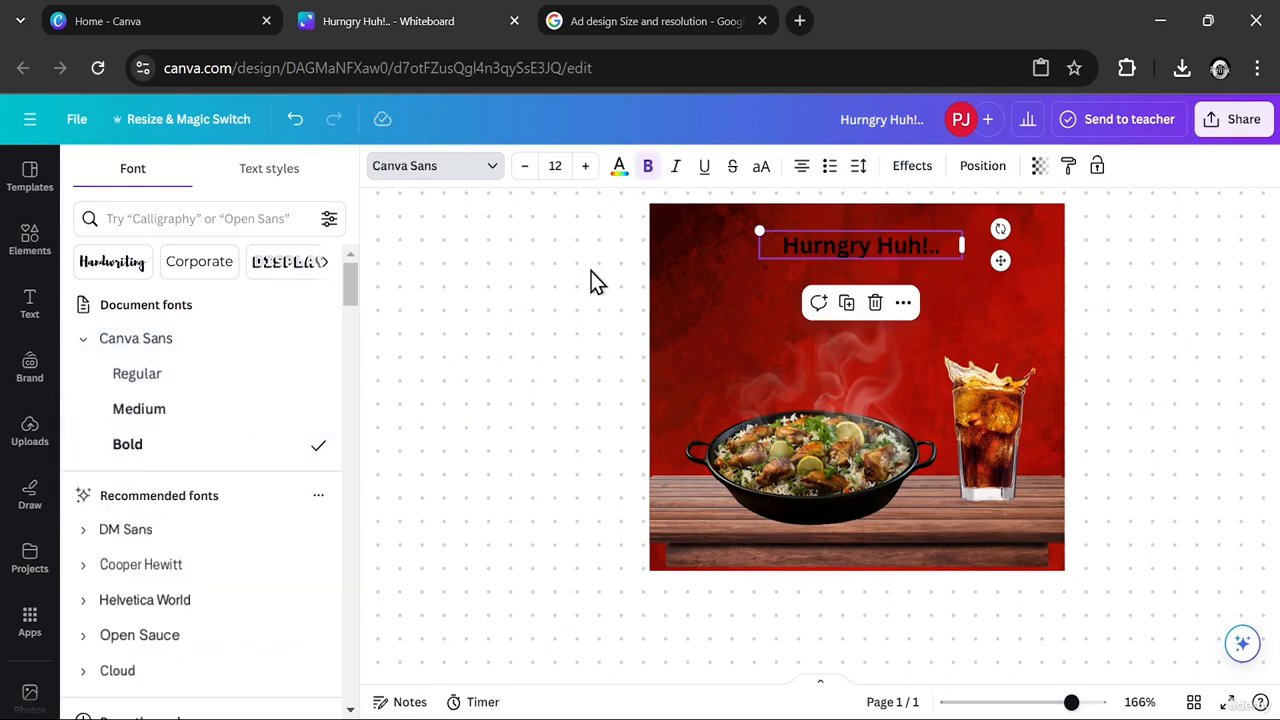
{"action": "left_click", "coordinate": [617, 170]}
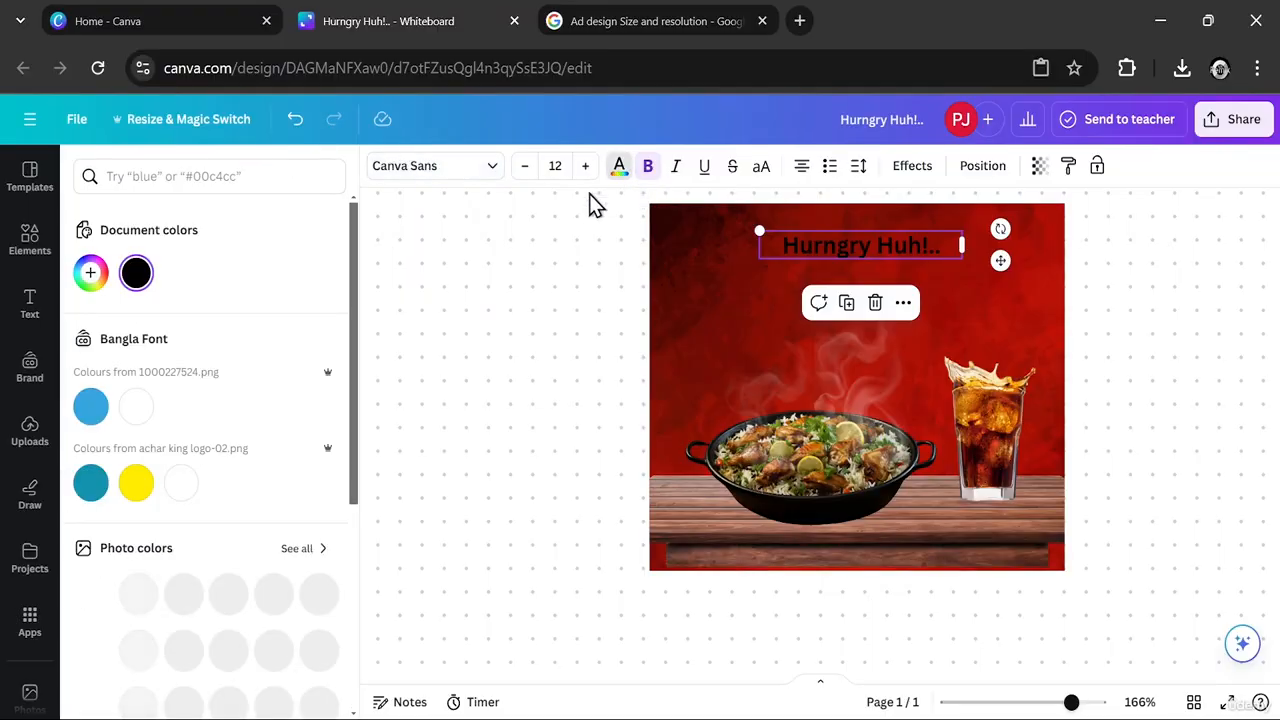
{"action": "left_click", "coordinate": [136, 406]}
{"action": "left_click", "coordinate": [538, 356]}
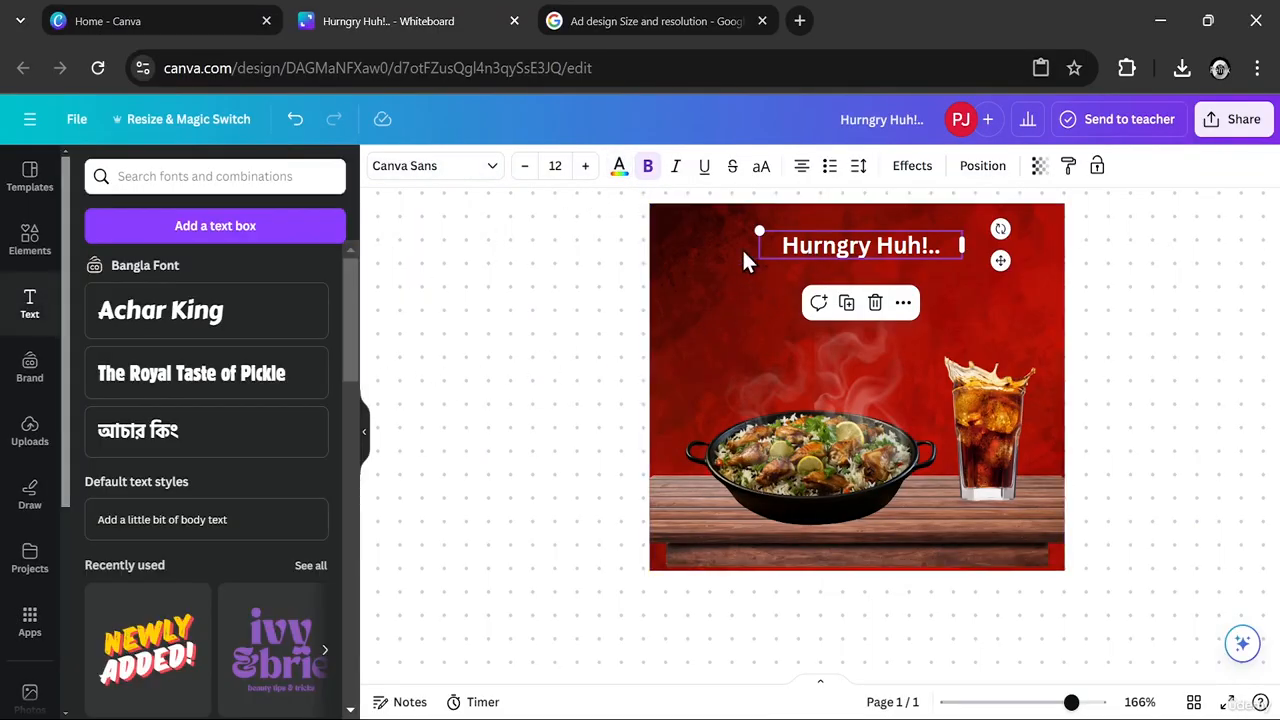
- Change the headline font to Gulfs Display and set its letter spacing to 261
{"action": "left_click", "coordinate": [489, 170]}
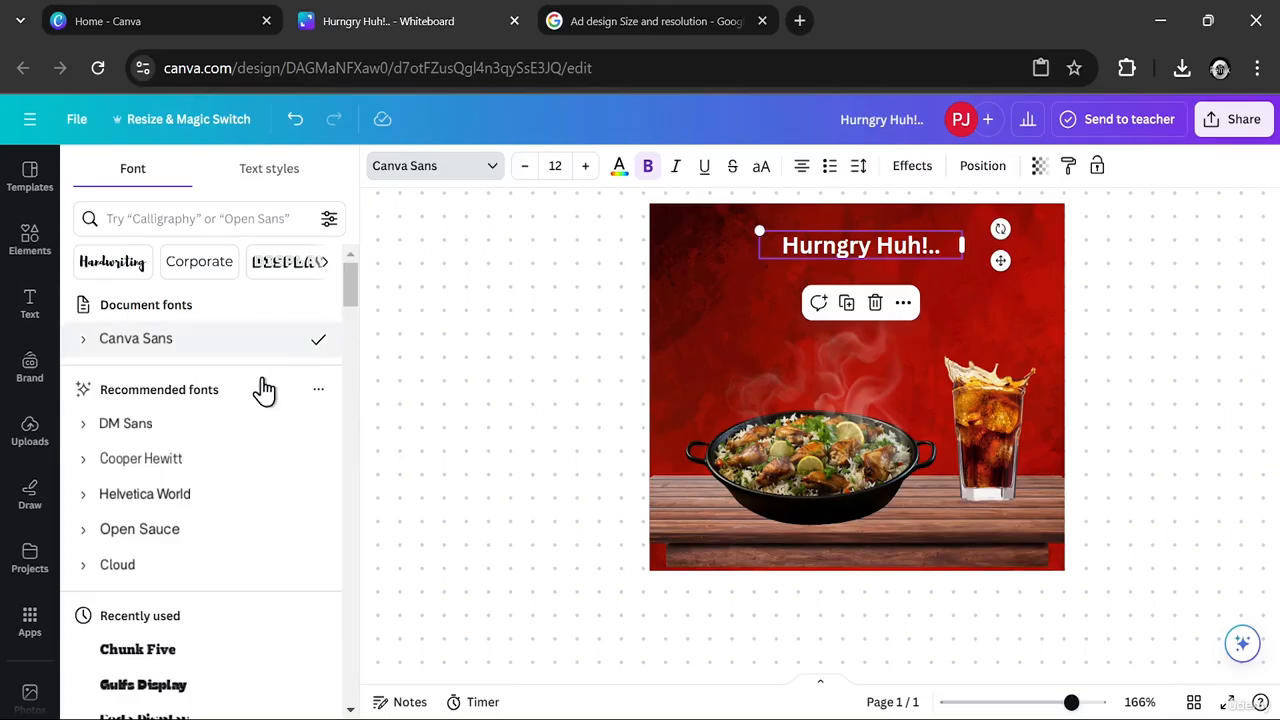
{"action": "left_click", "coordinate": [108, 688]}
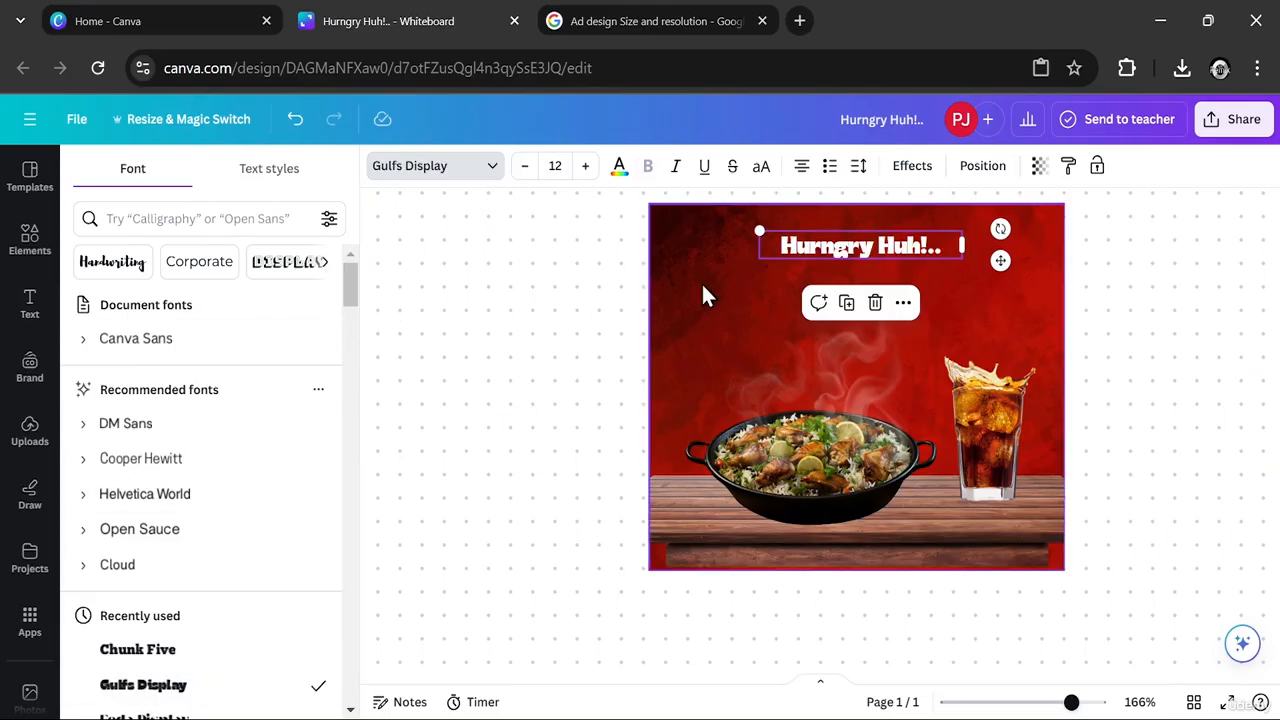
{"action": "left_click", "coordinate": [910, 166]}
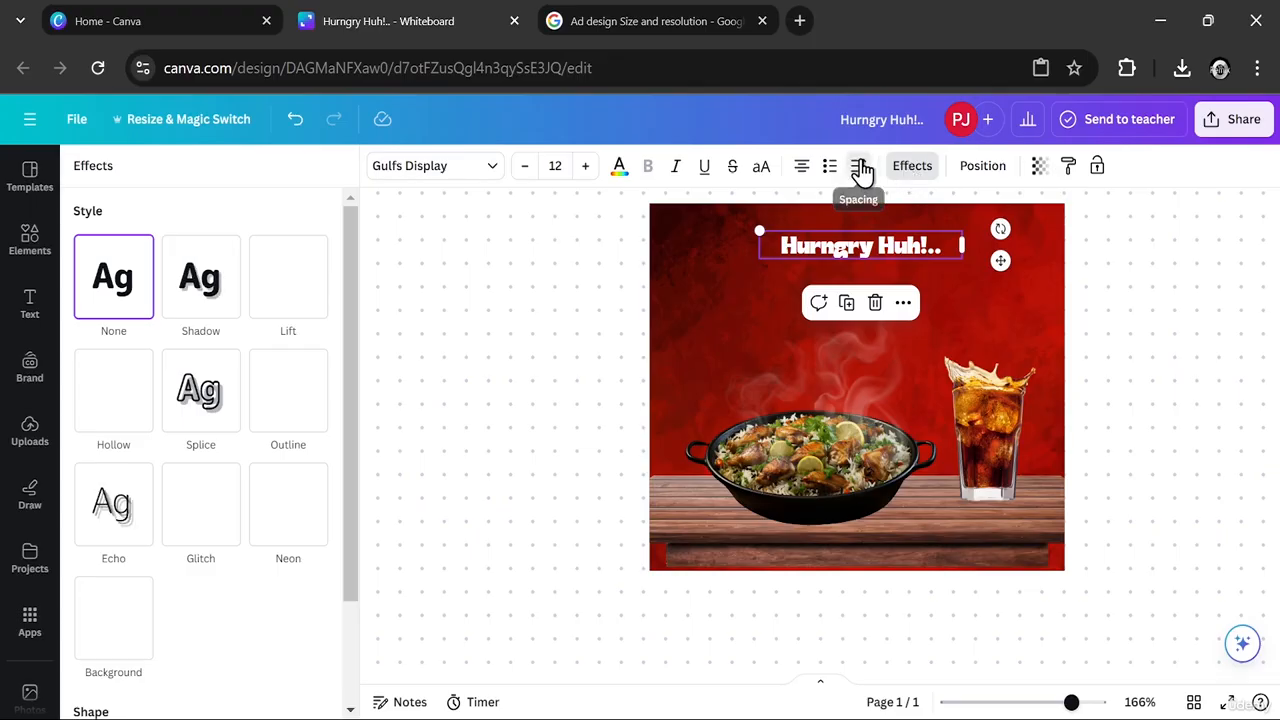
{"action": "left_click", "coordinate": [858, 166]}
{"action": "left_click_drag", "start_coordinate": [900, 237], "coordinate": [937, 238]}
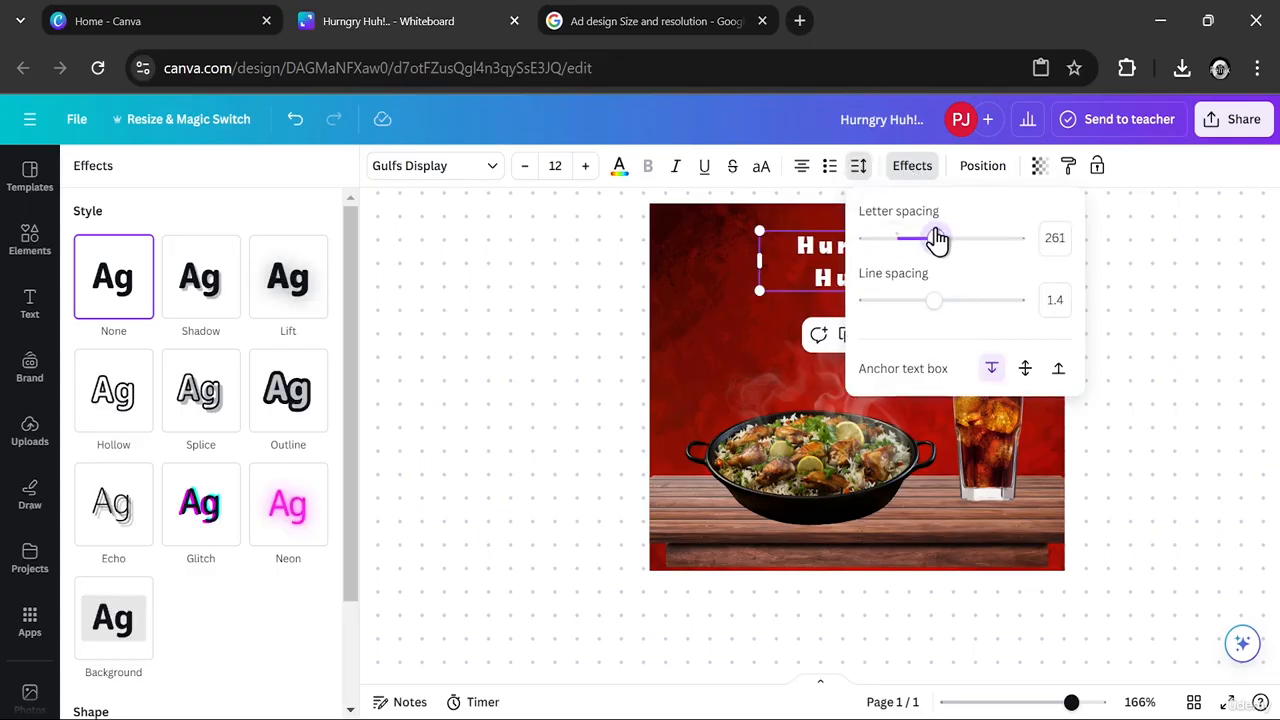
{"action": "left_click", "coordinate": [586, 281]}
- Widen the headline's text box to fit one line and correct the wording to "Hungry Huh!.."
{"action": "left_click", "coordinate": [842, 257]}
{"action": "left_click", "coordinate": [844, 257]}
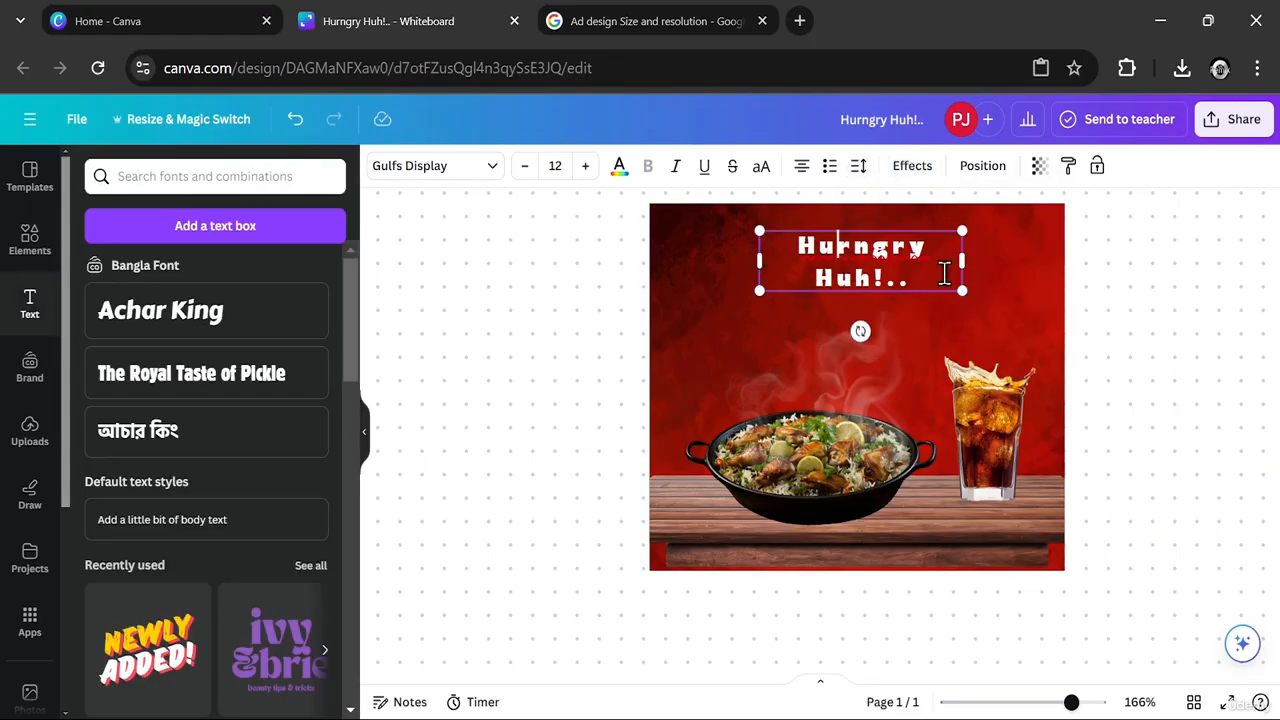
{"action": "left_click_drag", "start_coordinate": [965, 262], "coordinate": [1013, 257]}
{"action": "key", "text": "BackSpace"}
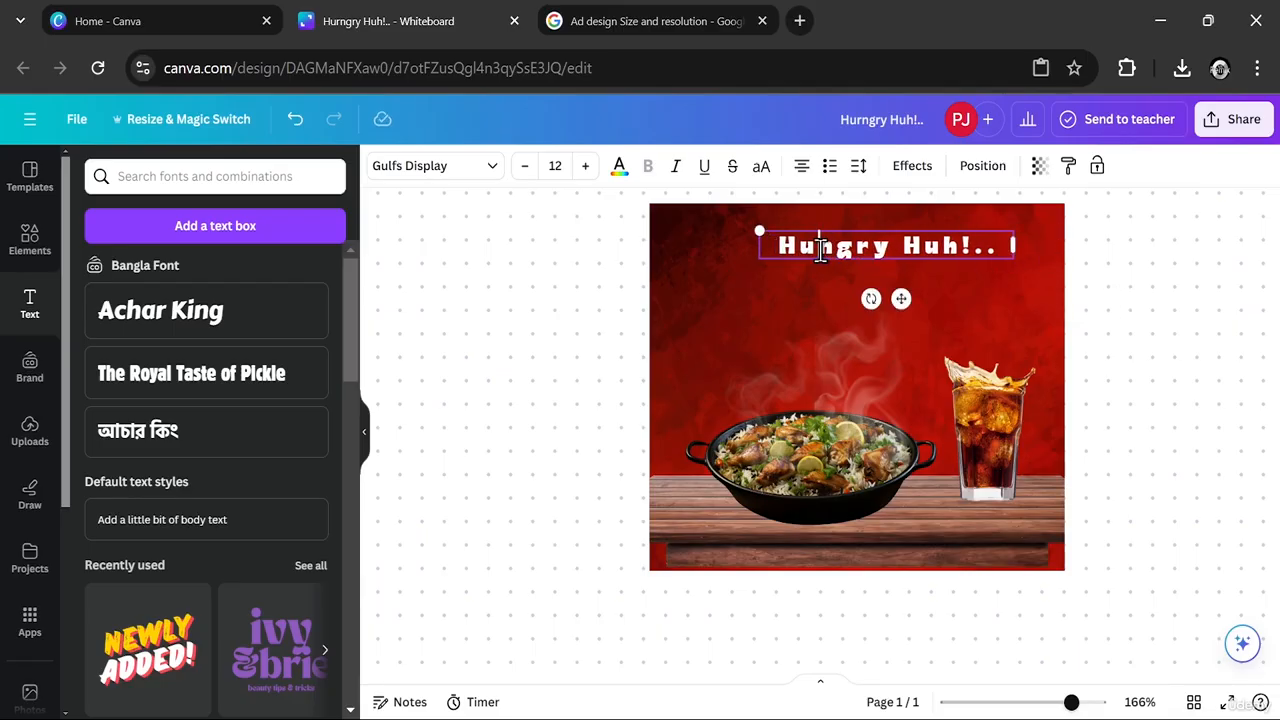
{"action": "left_click", "coordinate": [926, 286]}
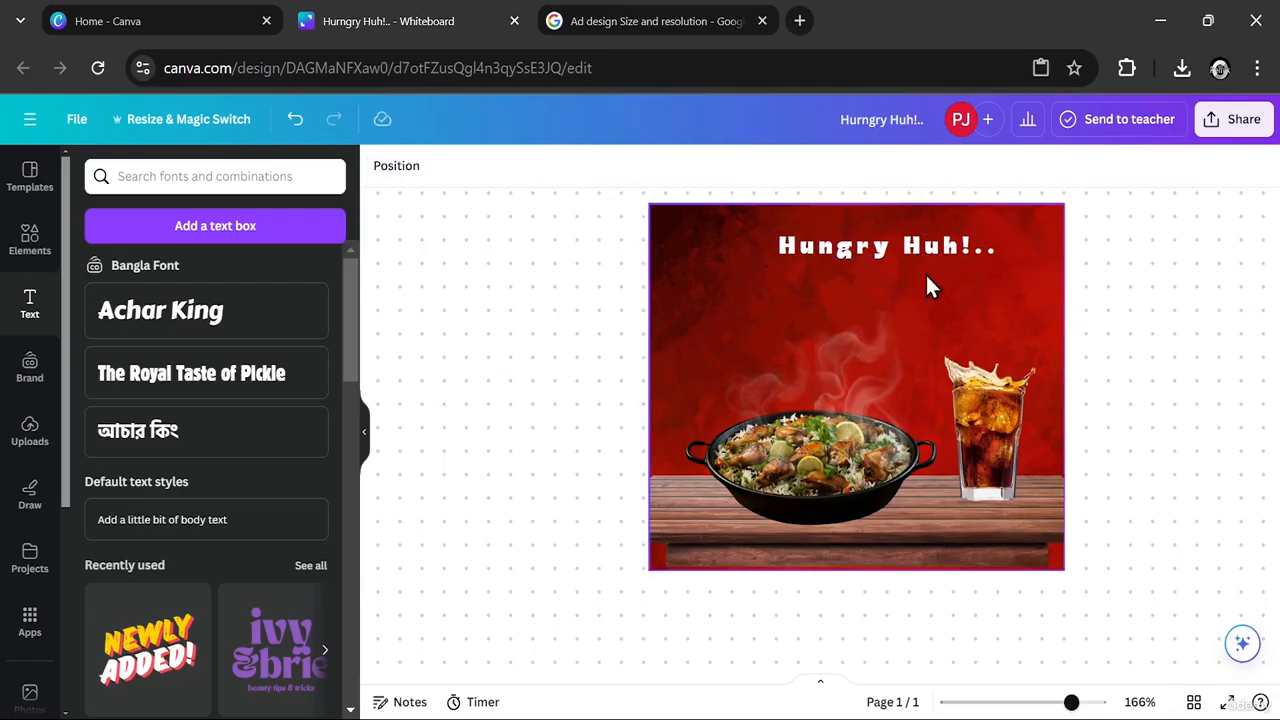
- Enlarge the headline to font size 15.3 and centre it horizontally near the upper edge of the ad
{"action": "left_click", "coordinate": [897, 258]}
{"action": "mouse_move", "coordinate": [897, 258]}
{"action": "left_mouse_down"}
{"action": "mouse_move", "coordinate": [867, 250]}
{"action": "mouse_move", "coordinate": [882, 258]}
{"action": "left_mouse_up"}
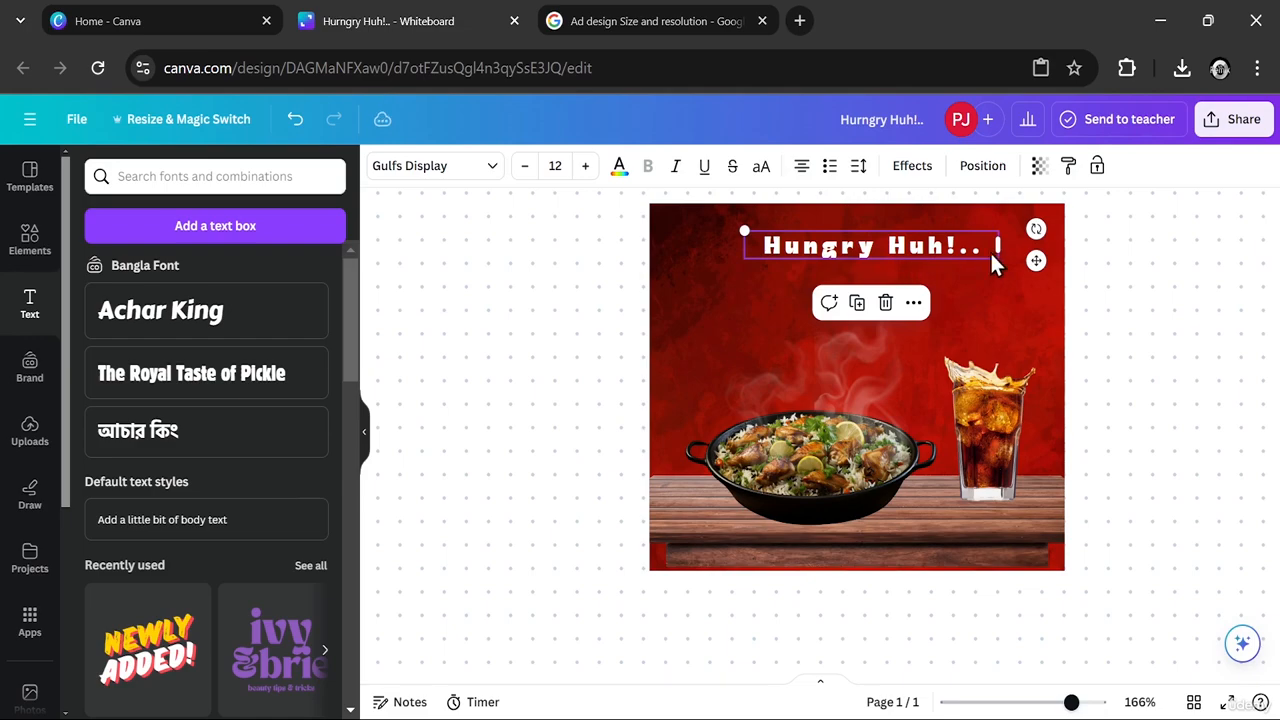
{"action": "left_click_drag", "start_coordinate": [1034, 263], "coordinate": [1037, 267]}
{"action": "left_click_drag", "start_coordinate": [750, 238], "coordinate": [676, 226]}
{"action": "left_click_drag", "start_coordinate": [828, 248], "coordinate": [859, 256]}
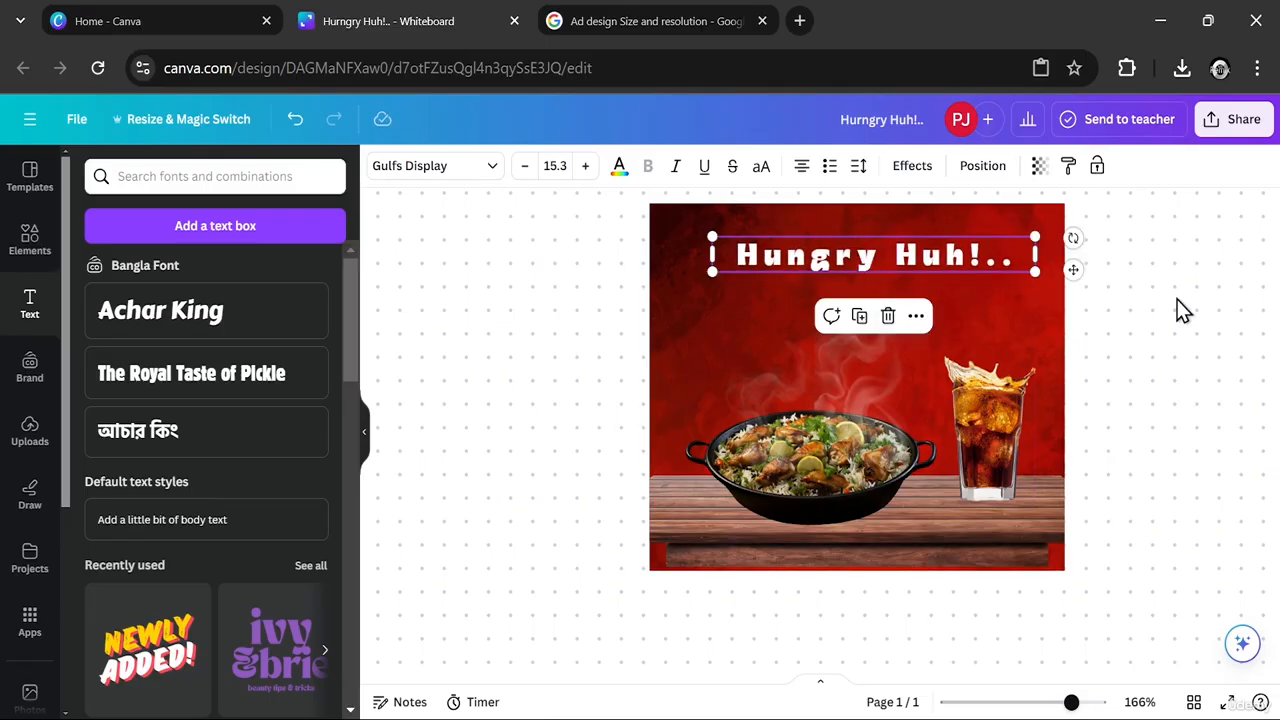
{"action": "left_click", "coordinate": [1177, 299]}
{"action": "left_click", "coordinate": [880, 255]}
{"action": "left_click_drag", "start_coordinate": [874, 258], "coordinate": [867, 256]}
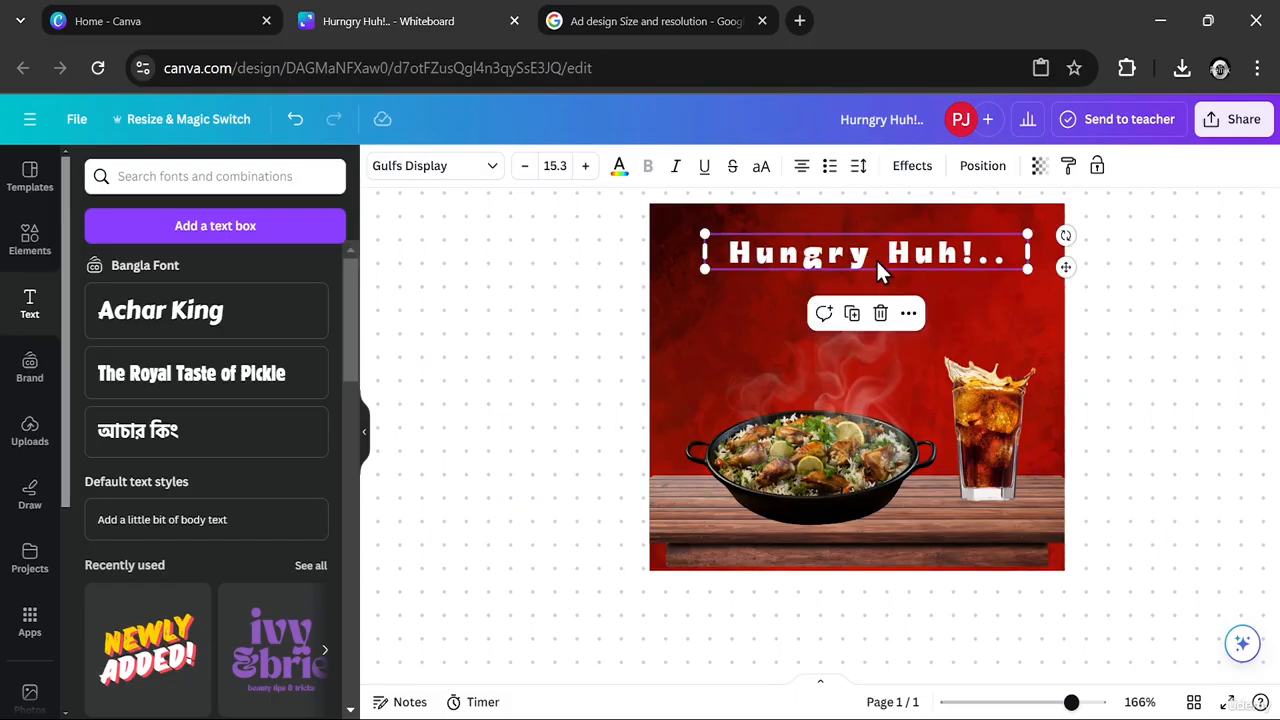
{"action": "left_click", "coordinate": [877, 260]}
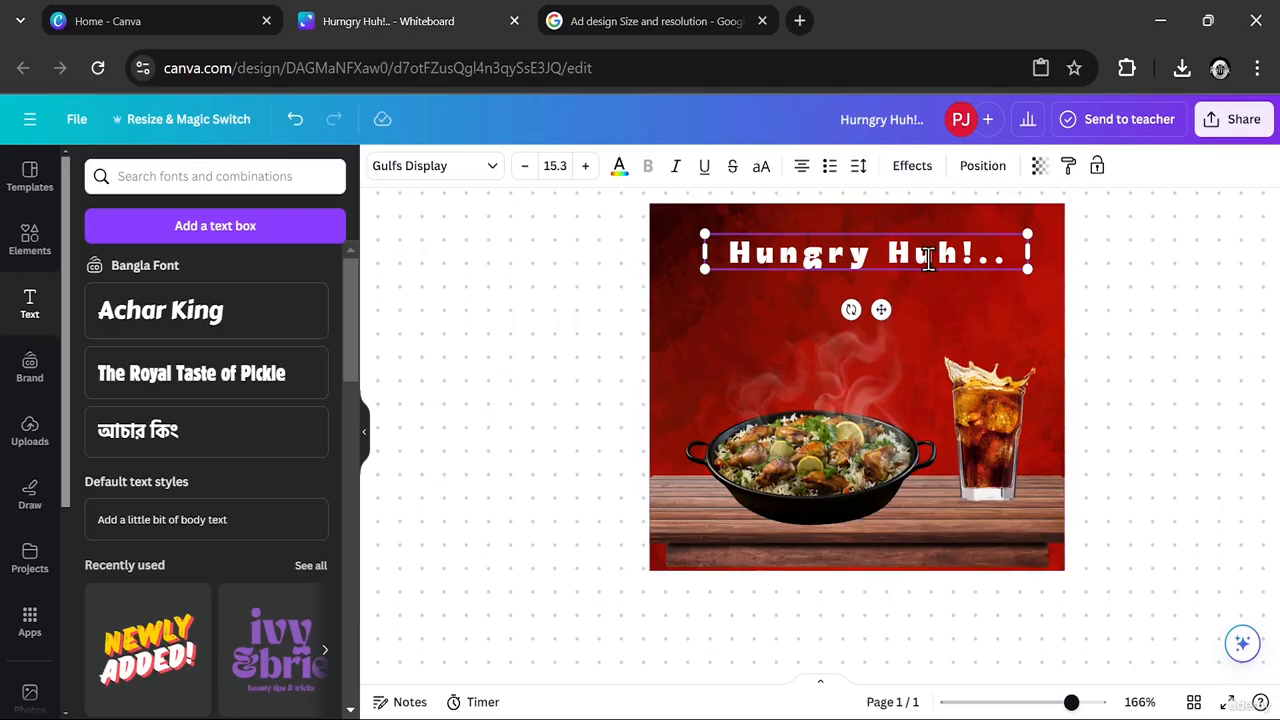
{"action": "left_click_drag", "start_coordinate": [933, 252], "coordinate": [929, 252]}
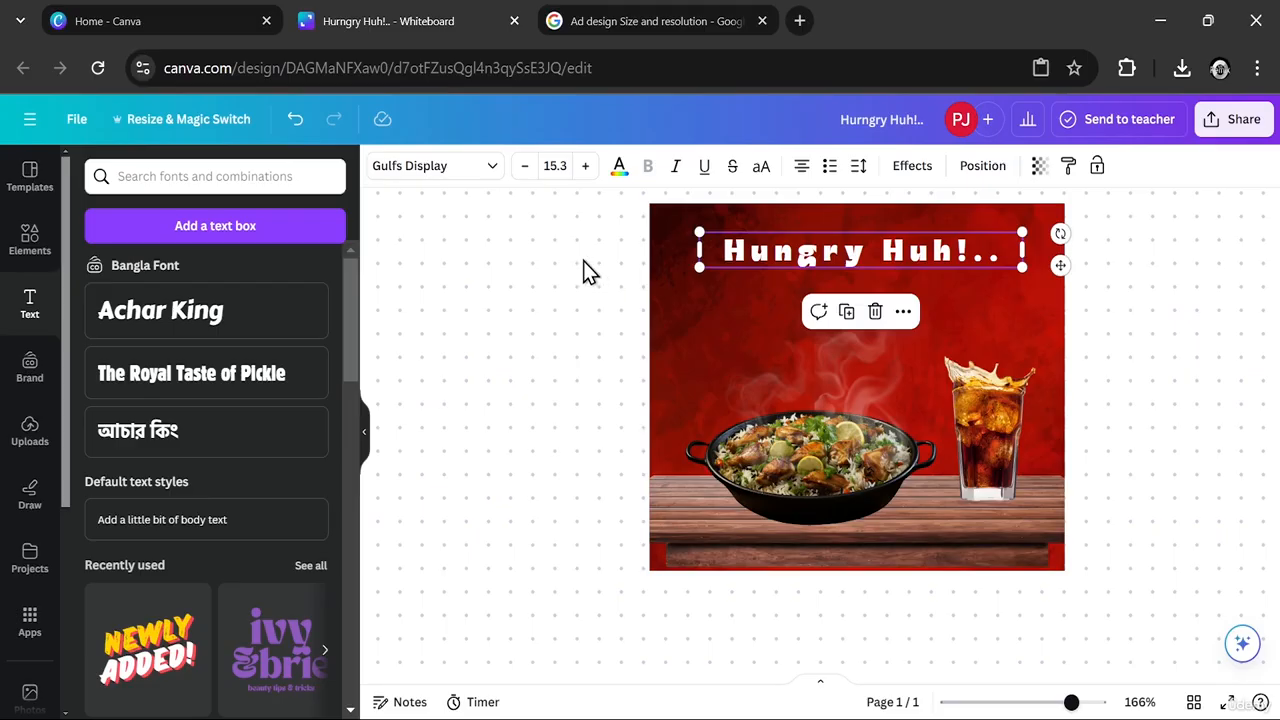
- Apply the Lift effect to the headline at maximum intensity and shift the text slightly right
{"action": "left_click", "coordinate": [910, 170]}
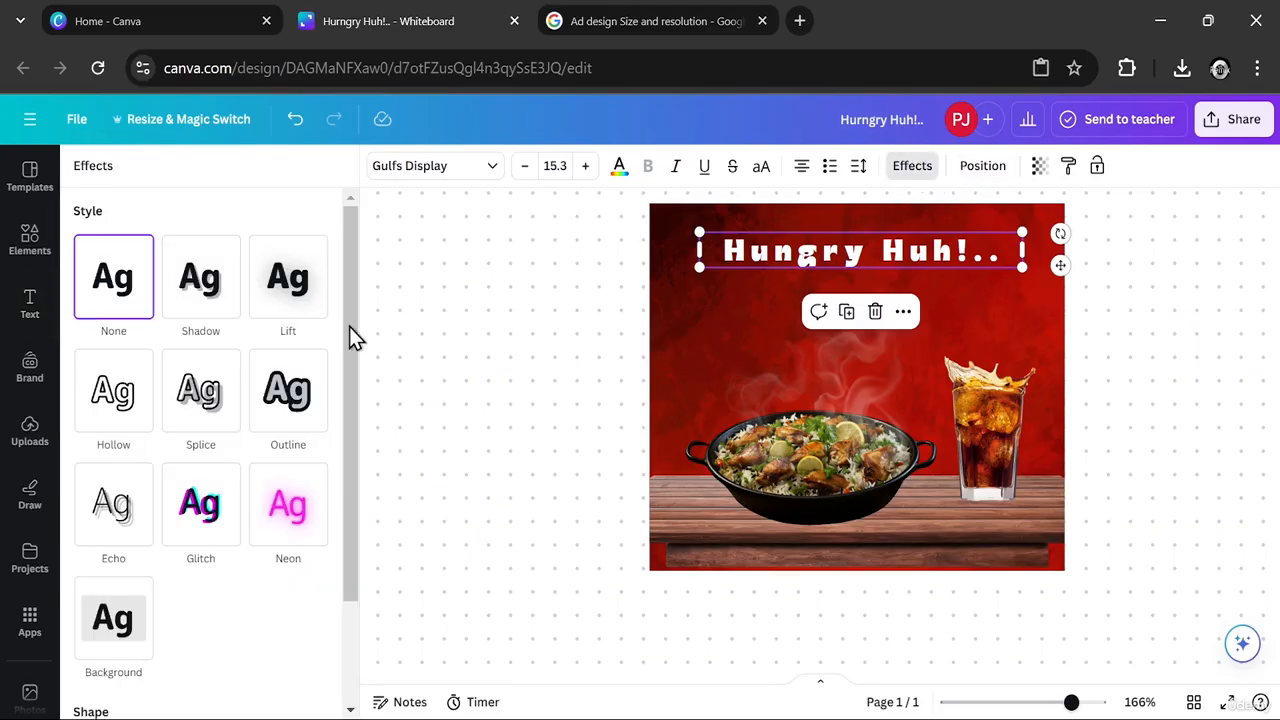
{"action": "left_click", "coordinate": [303, 311]}
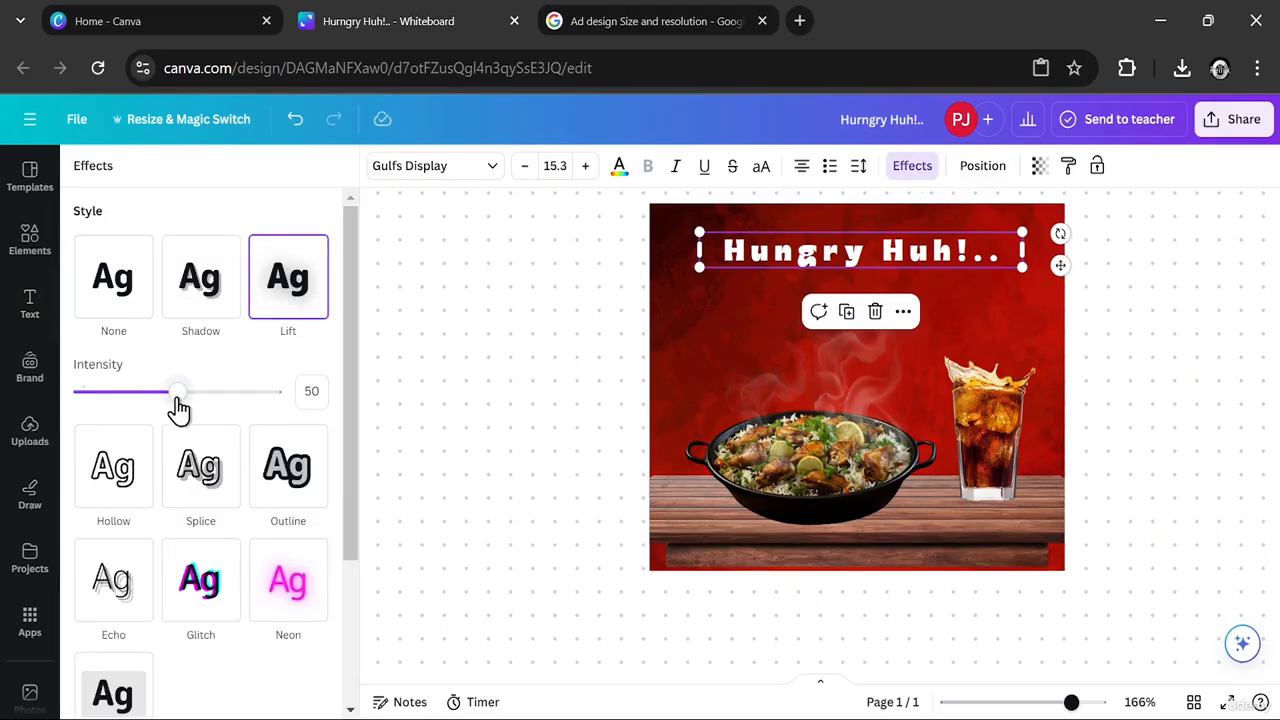
{"action": "left_click_drag", "start_coordinate": [177, 397], "coordinate": [341, 390]}
{"action": "left_click", "coordinate": [397, 387]}
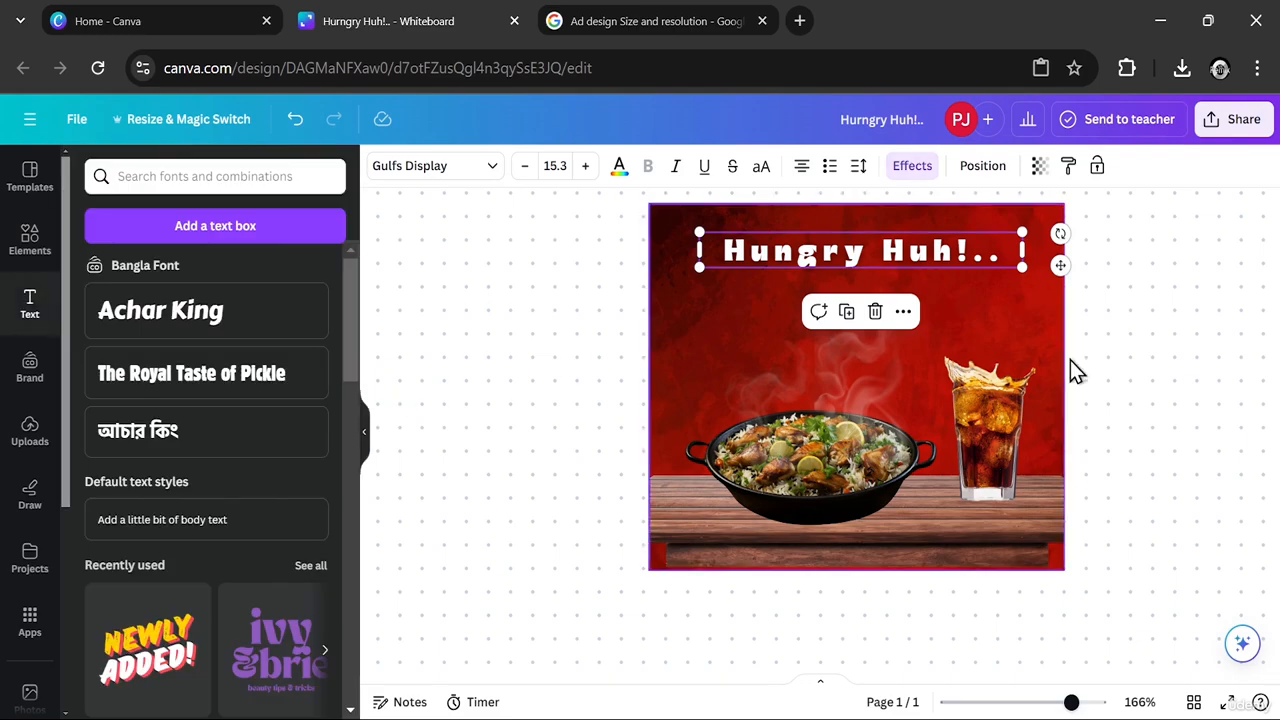
{"action": "left_click", "coordinate": [1075, 370]}
{"action": "left_click", "coordinate": [907, 254]}
{"action": "left_click_drag", "start_coordinate": [907, 254], "coordinate": [920, 253]}
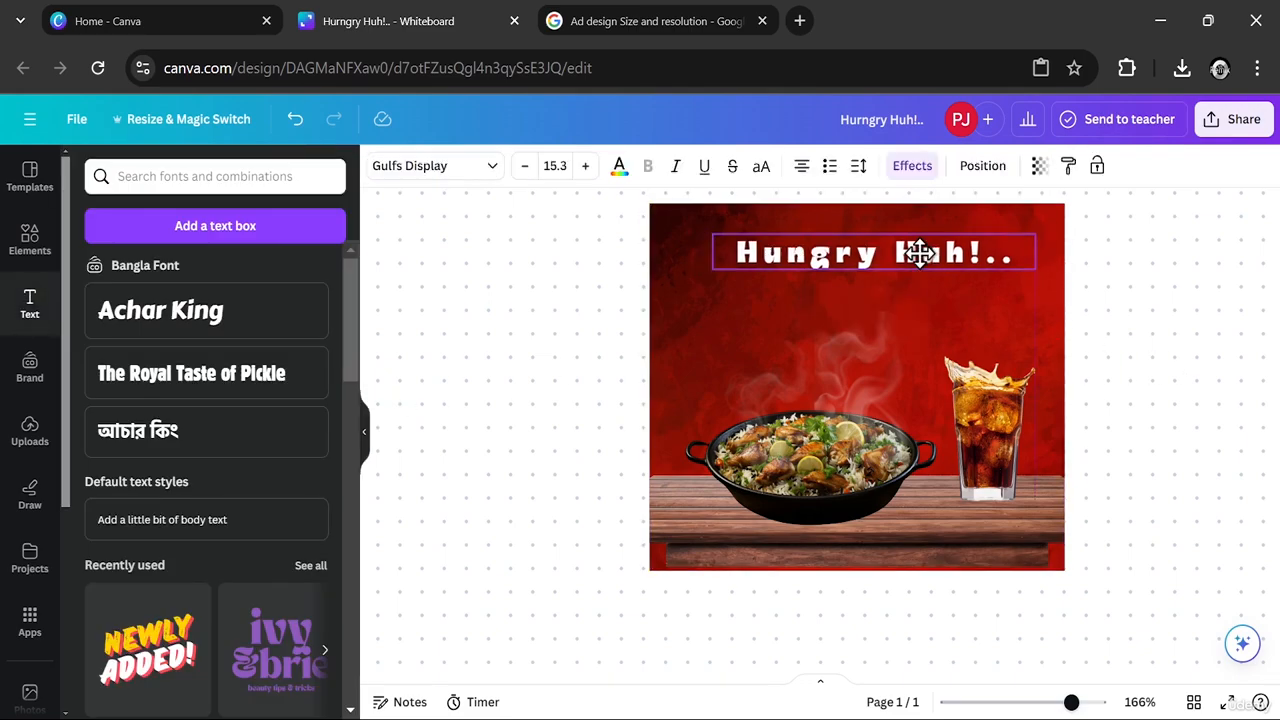
{"action": "left_click", "coordinate": [1150, 317]}
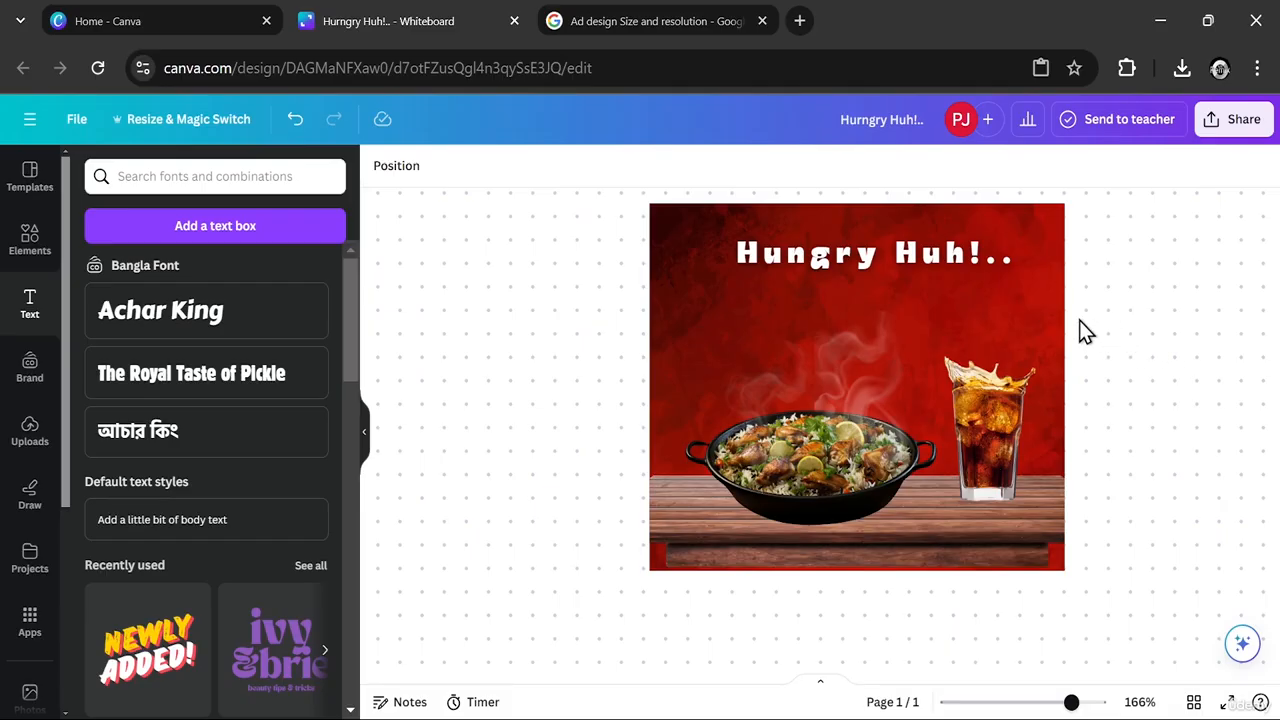
- Search the elements for "Tag" and look through the graphics and photo results
{"action": "left_click", "coordinate": [32, 245]}
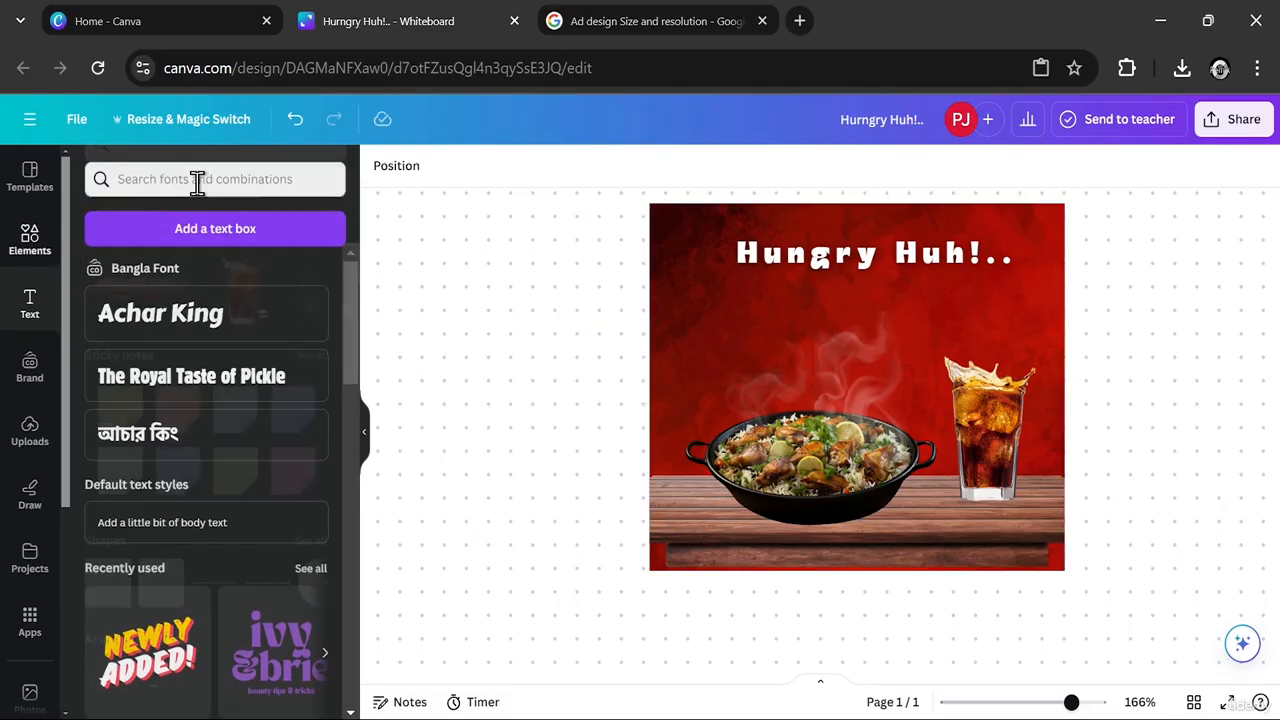
{"action": "left_click", "coordinate": [195, 177]}
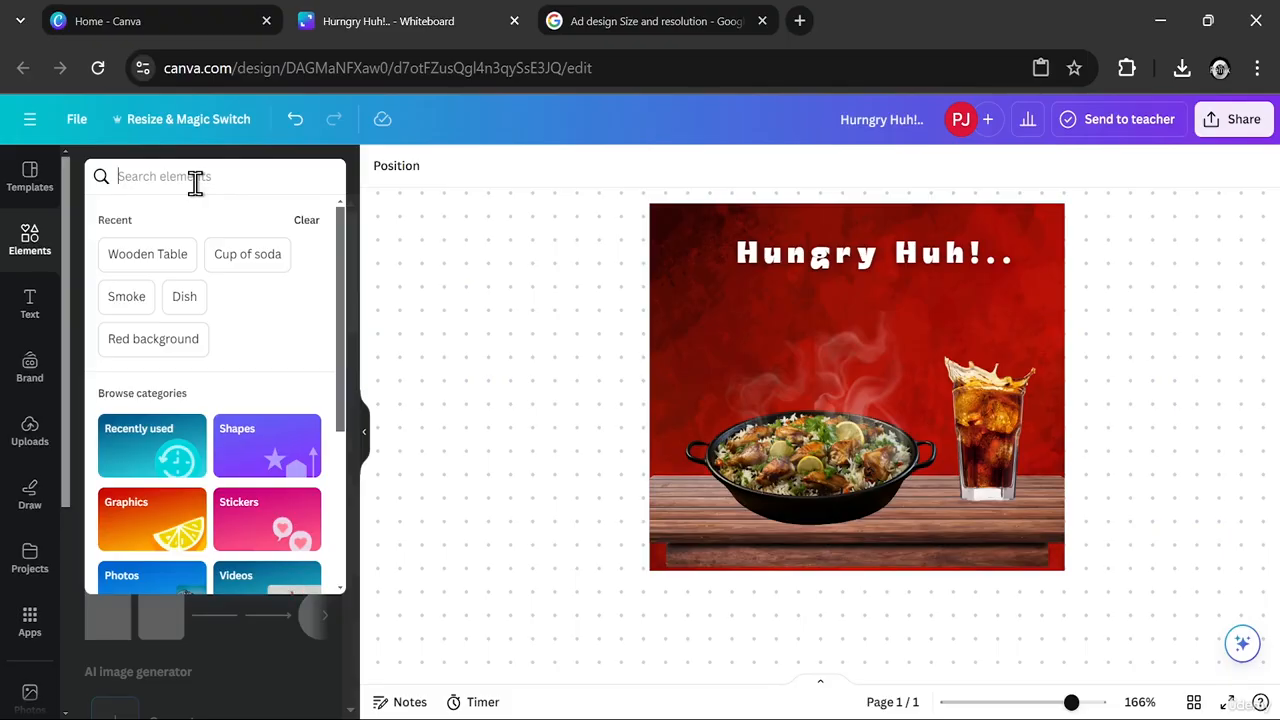
{"action": "type", "text": "Tag"}
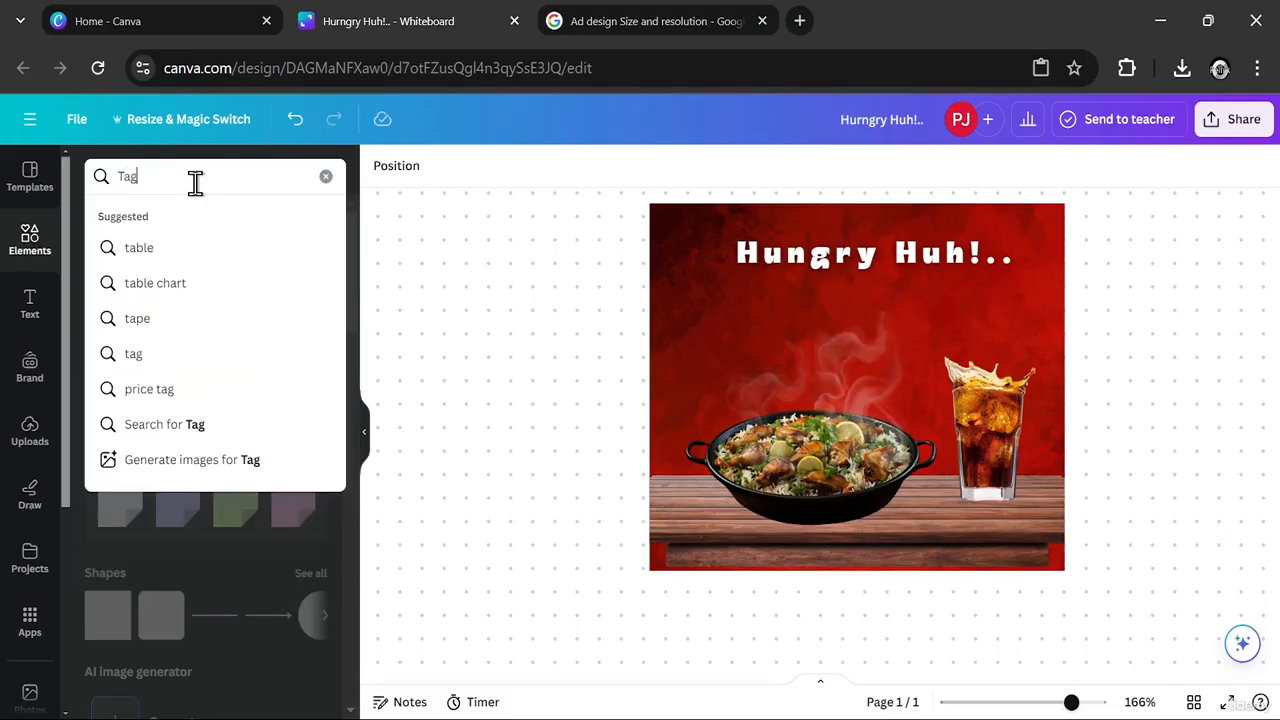
{"action": "key", "text": "Return"}
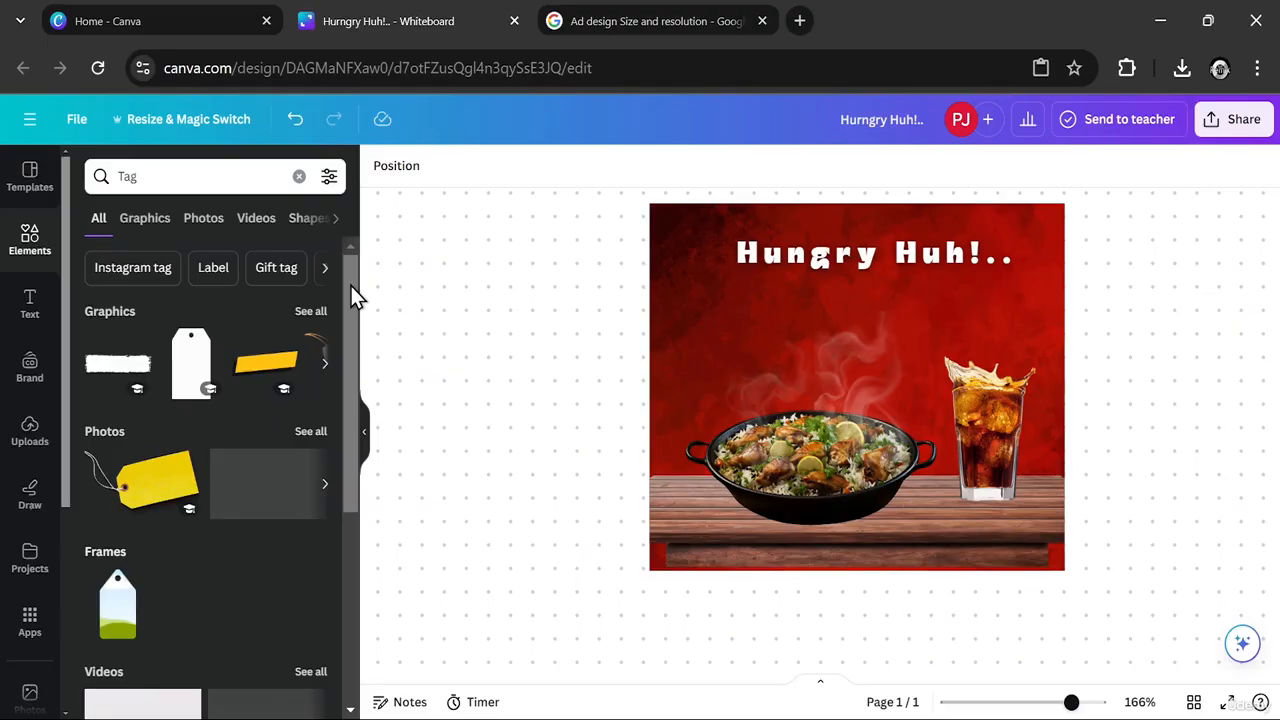
{"action": "left_click", "coordinate": [150, 225]}
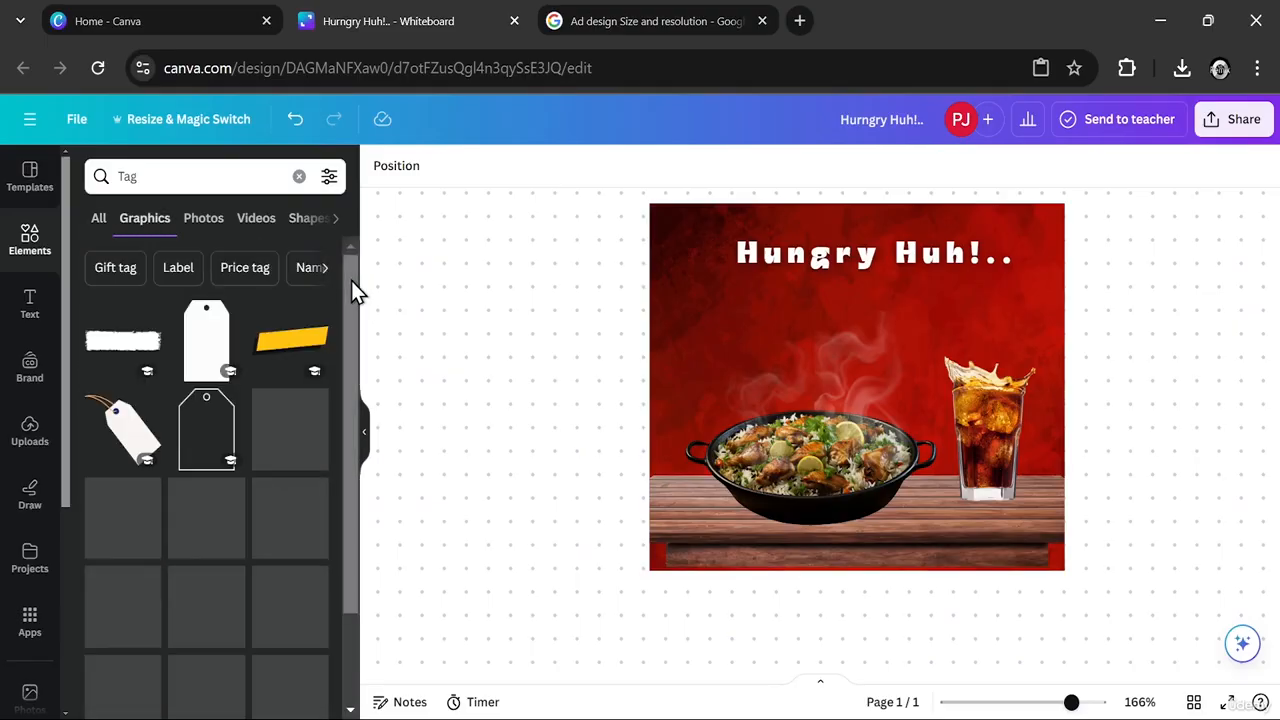
{"action": "left_click", "coordinate": [205, 222]}
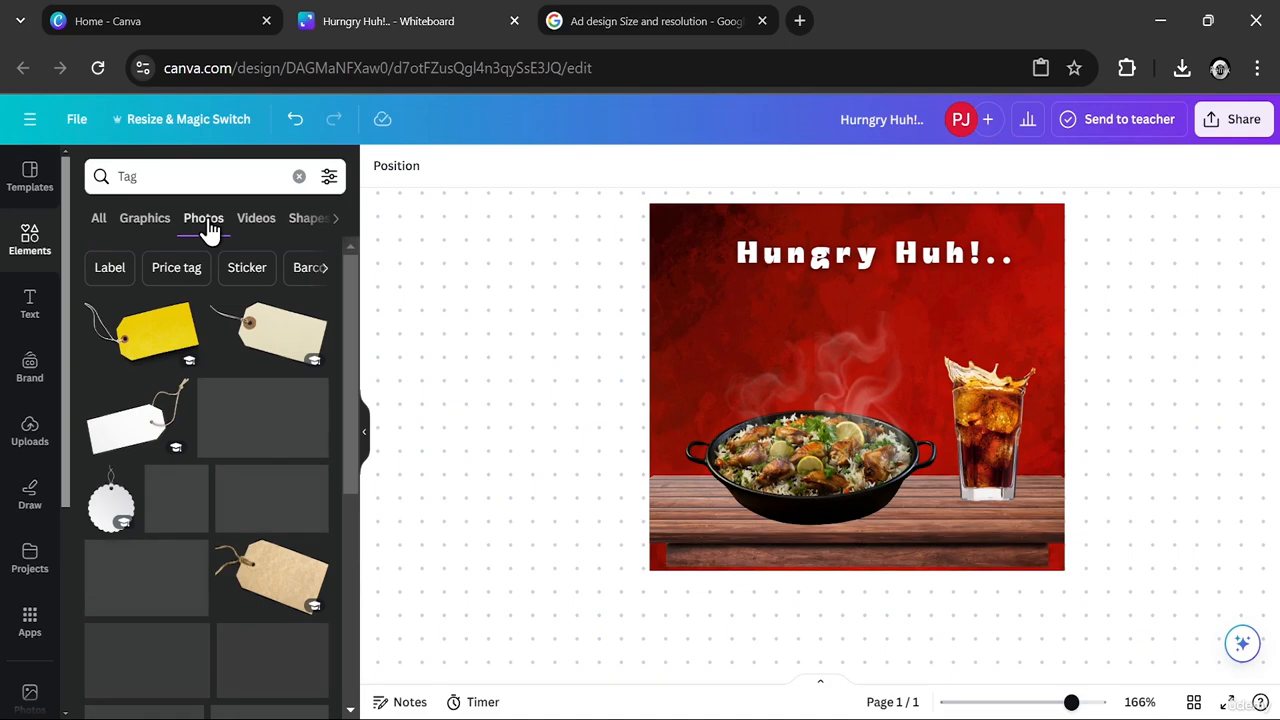
- Search the graphics for "Pain Brush" and add the solid horizontal brush stroke to the ad
{"action": "double_click", "coordinate": [127, 176]}
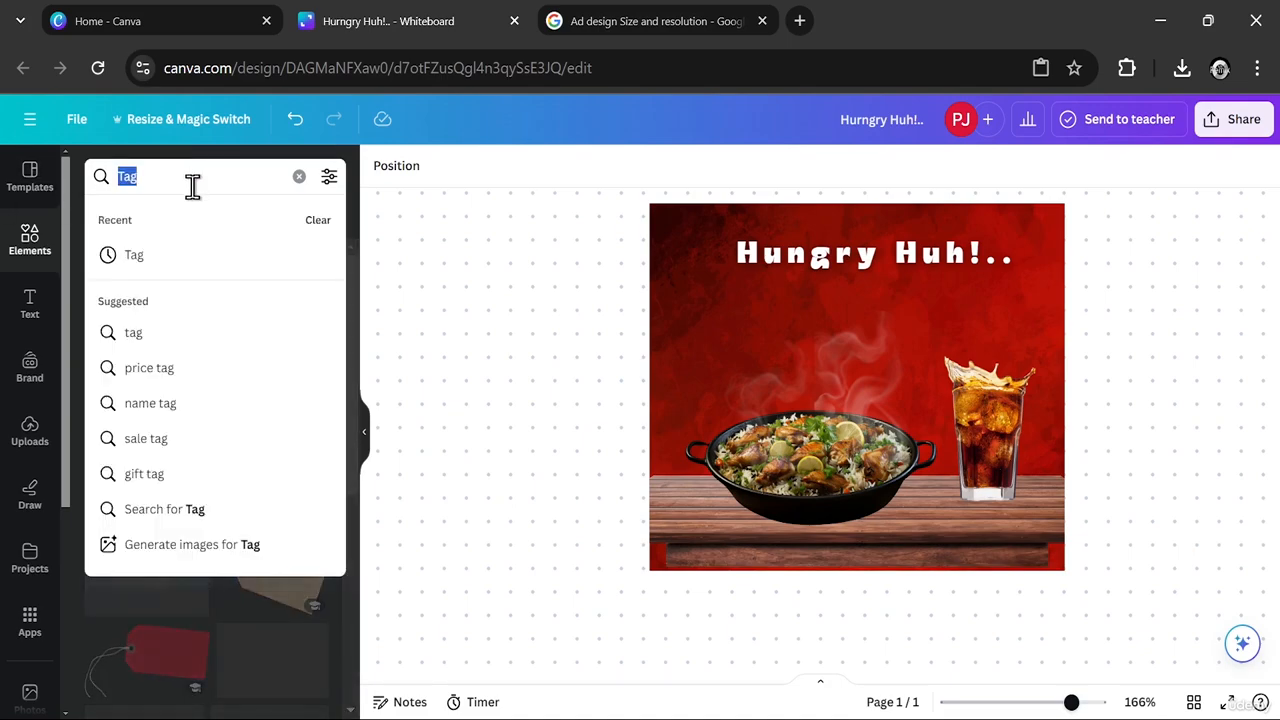
{"action": "type", "text": "Pain Bru"}
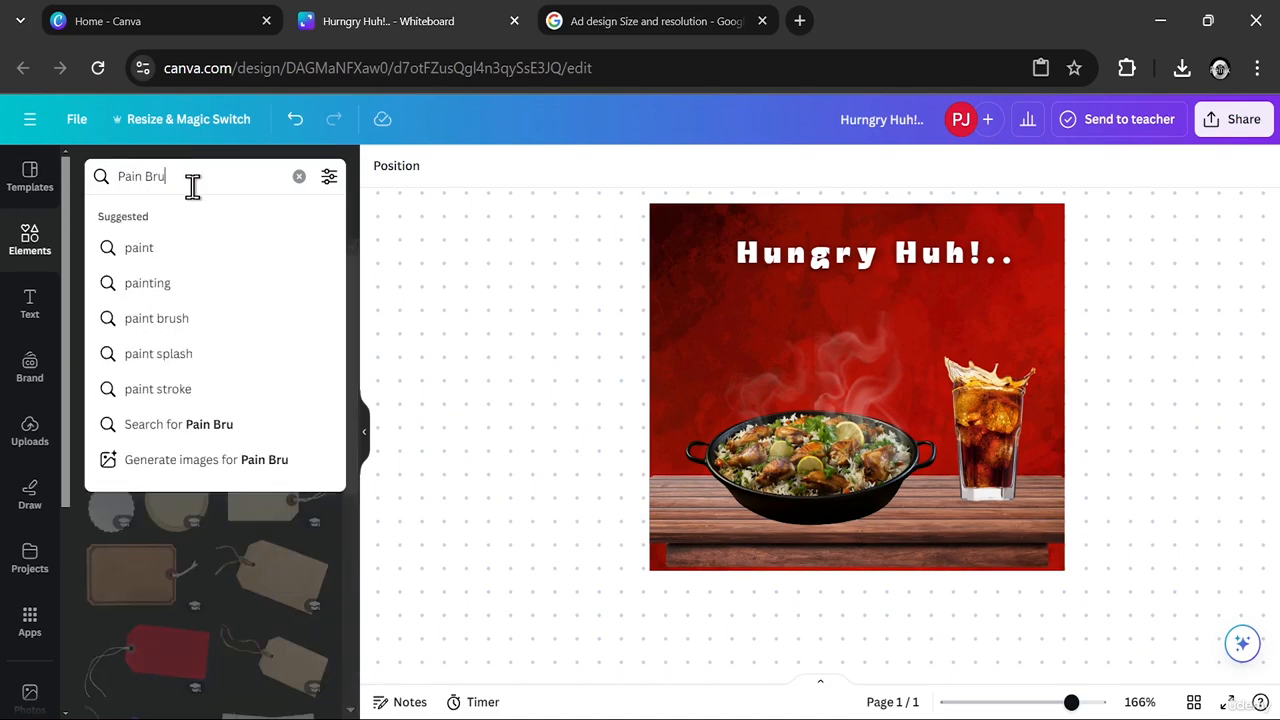
{"action": "type", "text": "sh"}
{"action": "key", "text": "Return"}
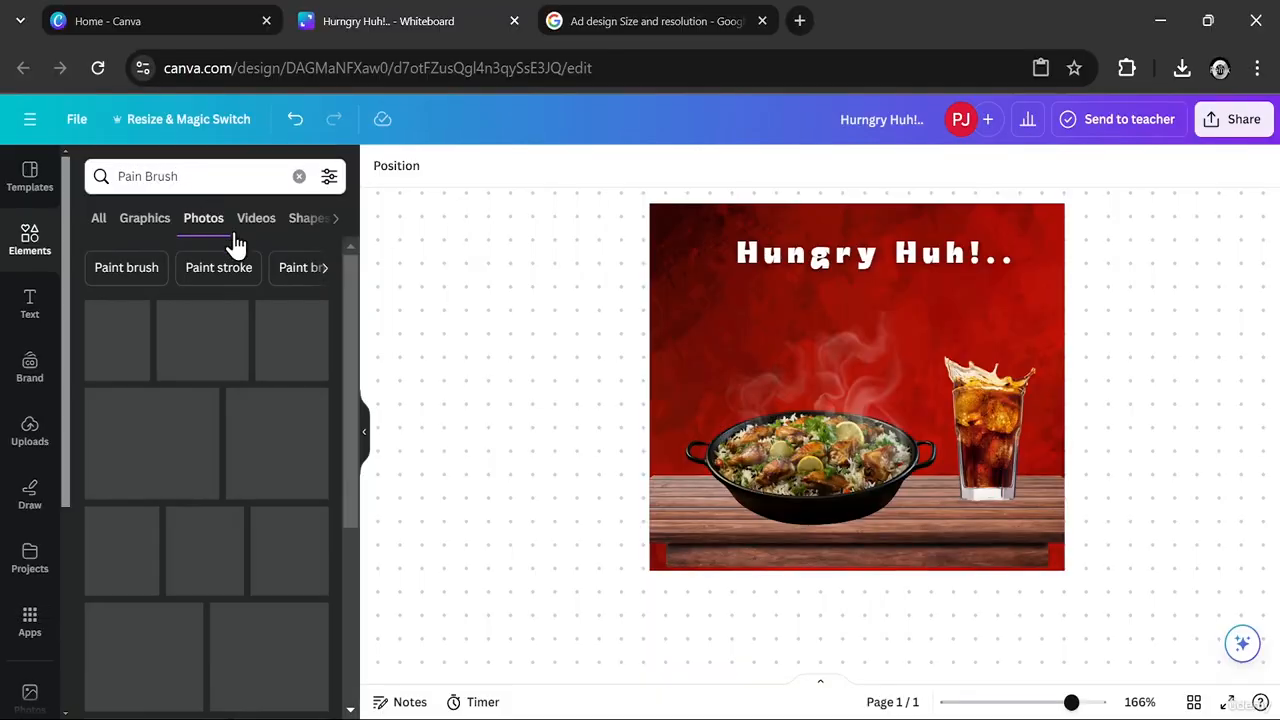
{"action": "left_click", "coordinate": [131, 222]}
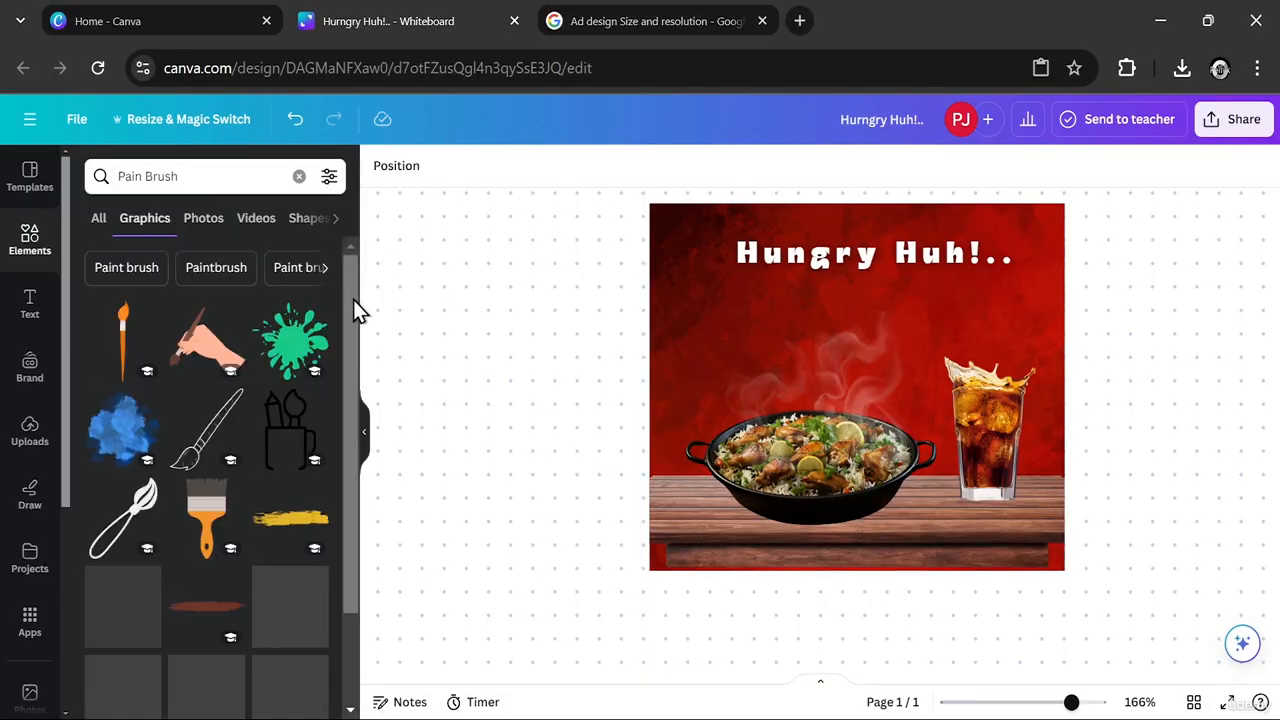
{"action": "left_click_drag", "start_coordinate": [354, 300], "coordinate": [336, 502]}
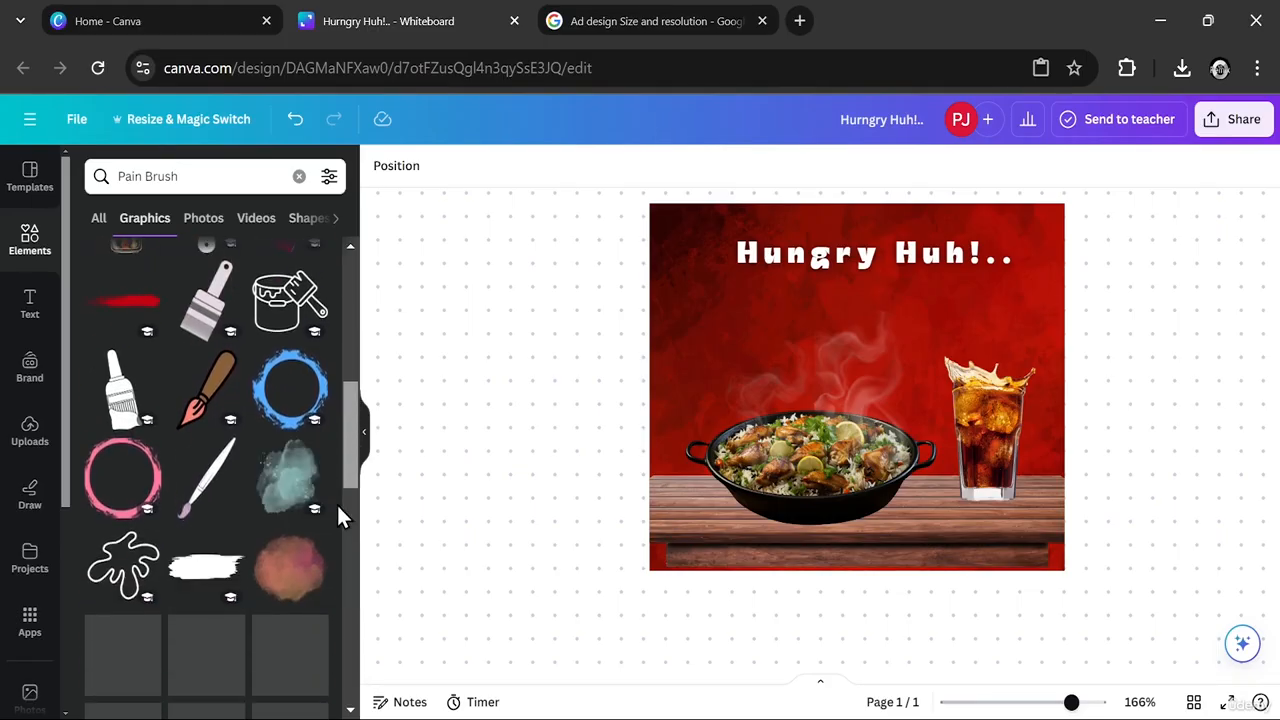
{"action": "left_click", "coordinate": [228, 558]}
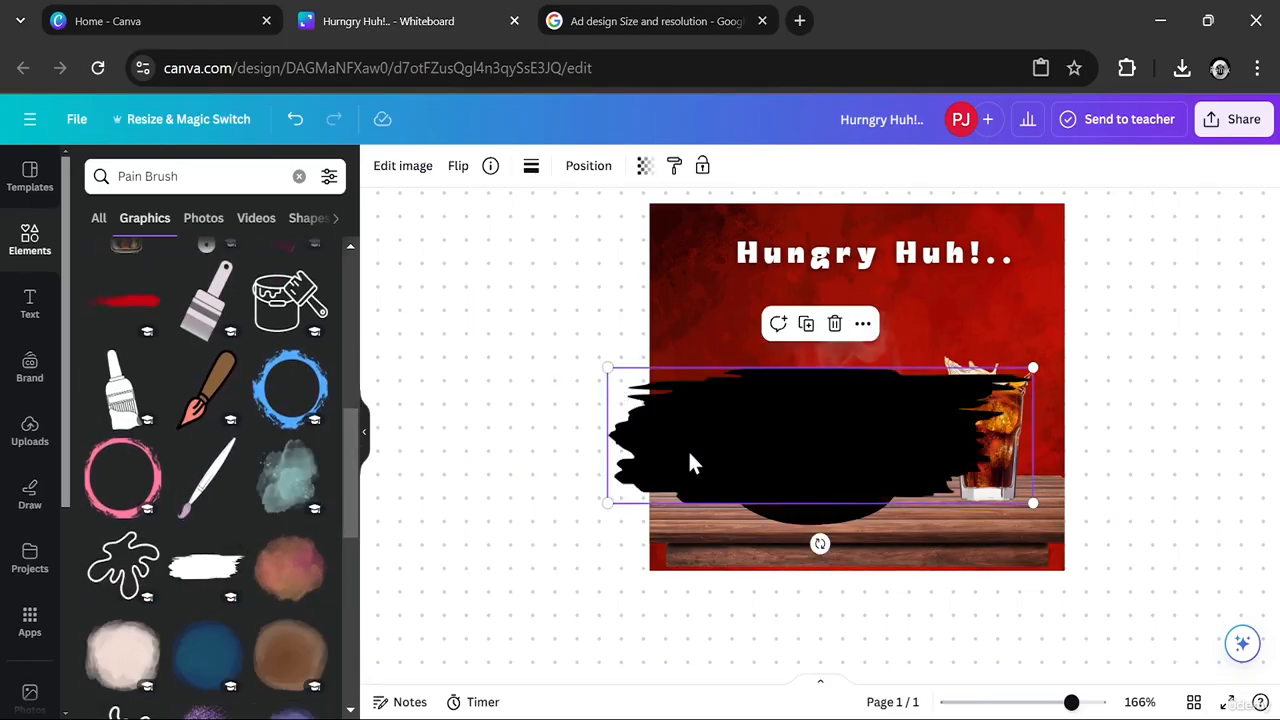
- Shift the brush stroke up over the ad and recolour it white
{"action": "mouse_move", "coordinate": [690, 462]}
{"action": "left_mouse_down"}
{"action": "mouse_move", "coordinate": [708, 410]}
{"action": "mouse_move", "coordinate": [715, 420]}
{"action": "left_mouse_up"}
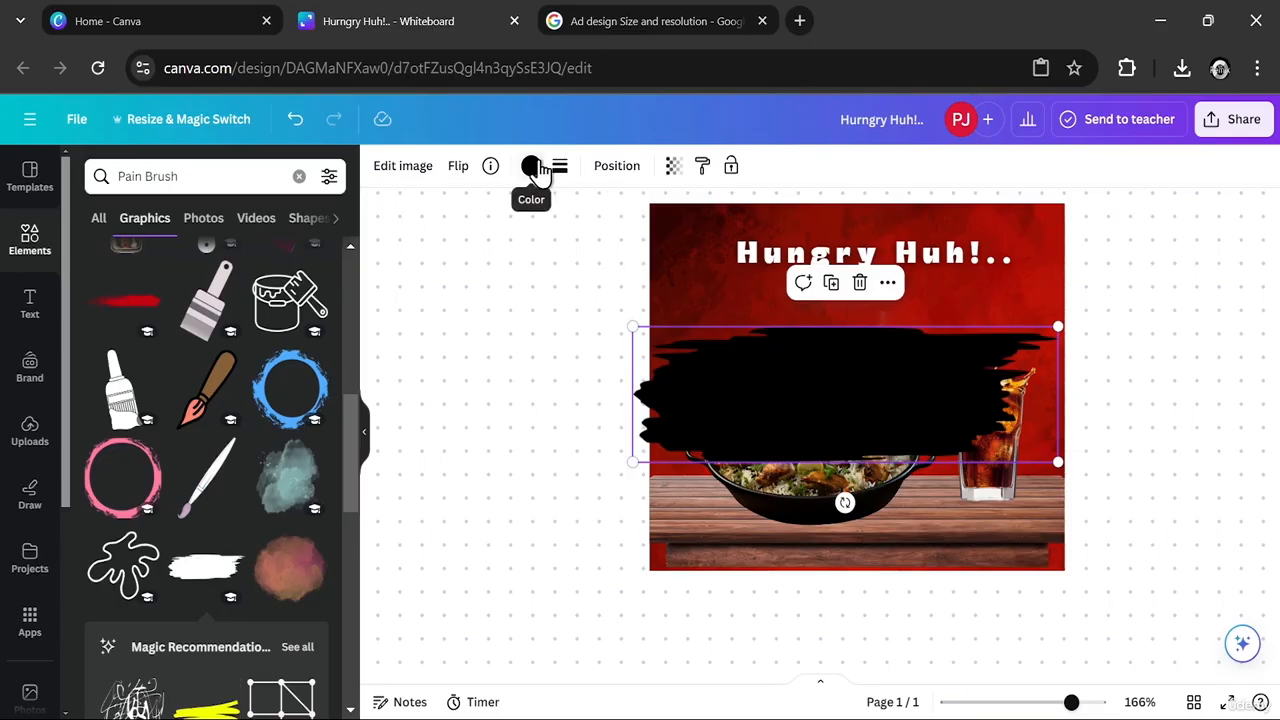
{"action": "left_click", "coordinate": [531, 166]}
{"action": "left_click", "coordinate": [145, 407]}
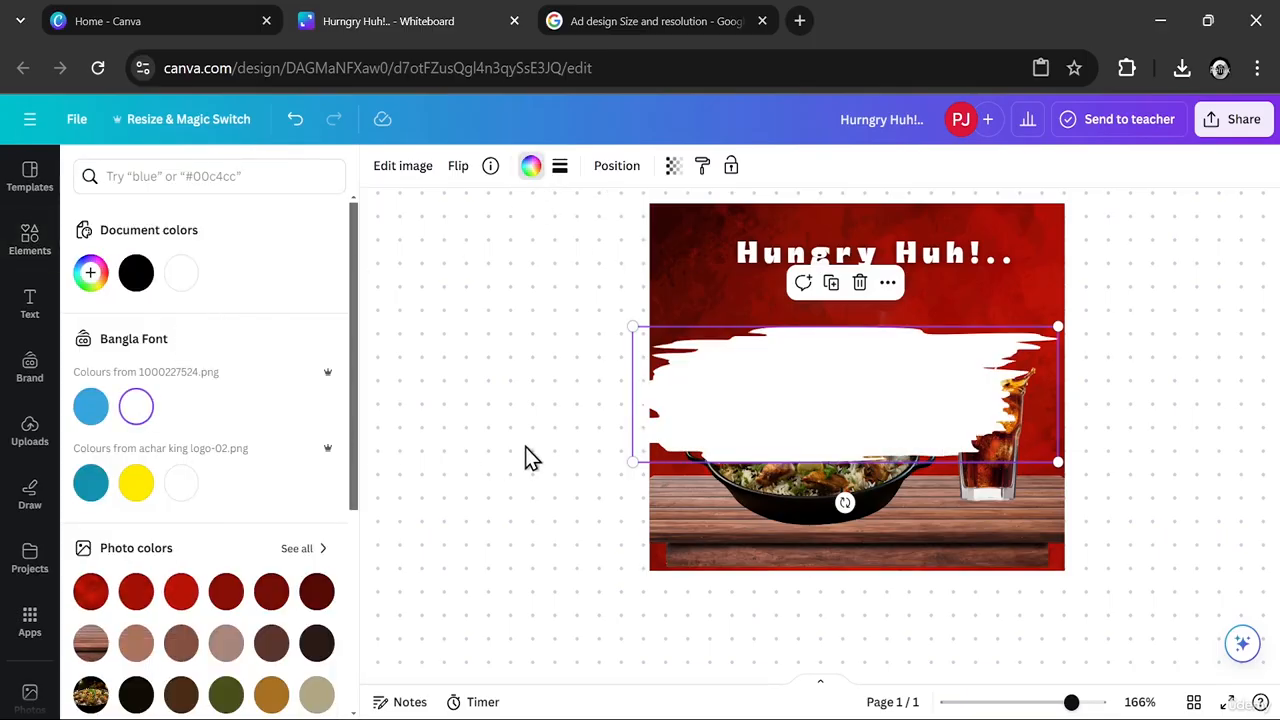
- Shrink the white brush stroke to about half its width, try it tilted, and place it level beneath the headline
{"action": "left_click_drag", "start_coordinate": [834, 415], "coordinate": [834, 374]}
{"action": "left_click_drag", "start_coordinate": [639, 285], "coordinate": [769, 335]}
{"action": "mouse_move", "coordinate": [1063, 326]}
{"action": "left_mouse_down"}
{"action": "mouse_move", "coordinate": [984, 346]}
{"action": "mouse_move", "coordinate": [1001, 352]}
{"action": "left_mouse_up"}
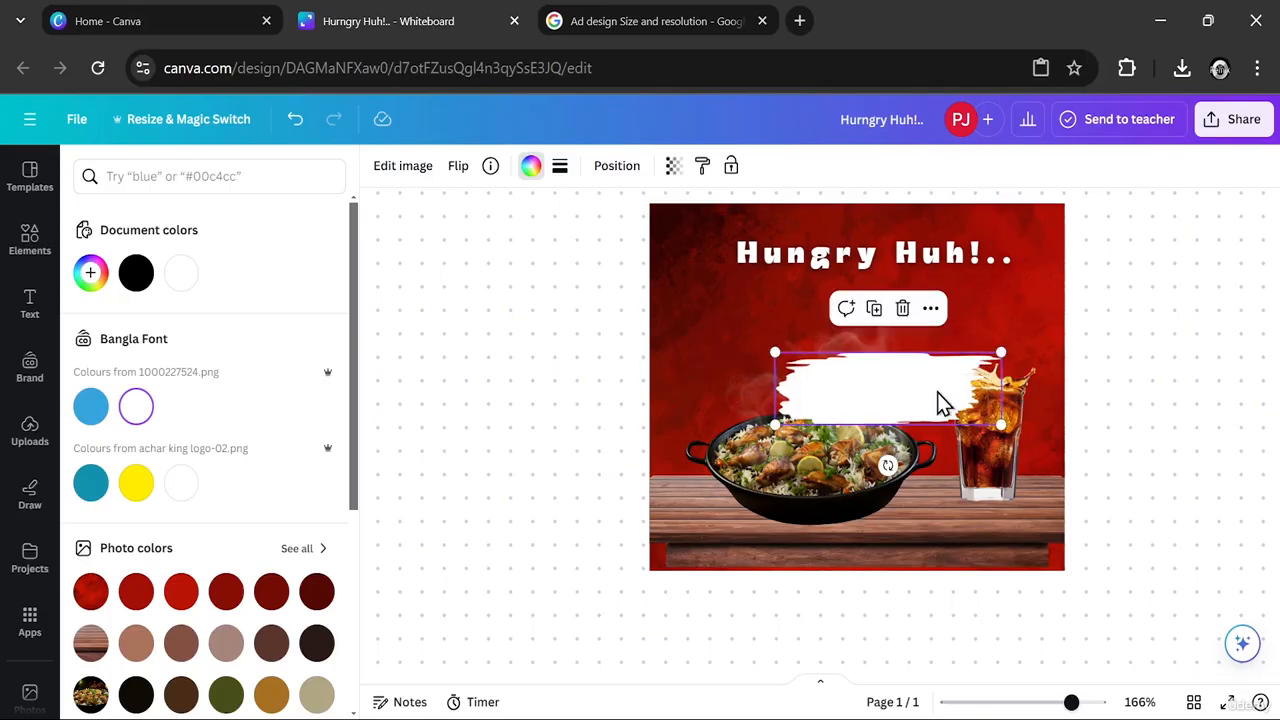
{"action": "left_click_drag", "start_coordinate": [888, 465], "coordinate": [922, 457]}
{"action": "mouse_move", "coordinate": [857, 366]}
{"action": "left_mouse_down"}
{"action": "mouse_move", "coordinate": [791, 343]}
{"action": "mouse_move", "coordinate": [763, 314]}
{"action": "mouse_move", "coordinate": [740, 328]}
{"action": "left_mouse_up"}
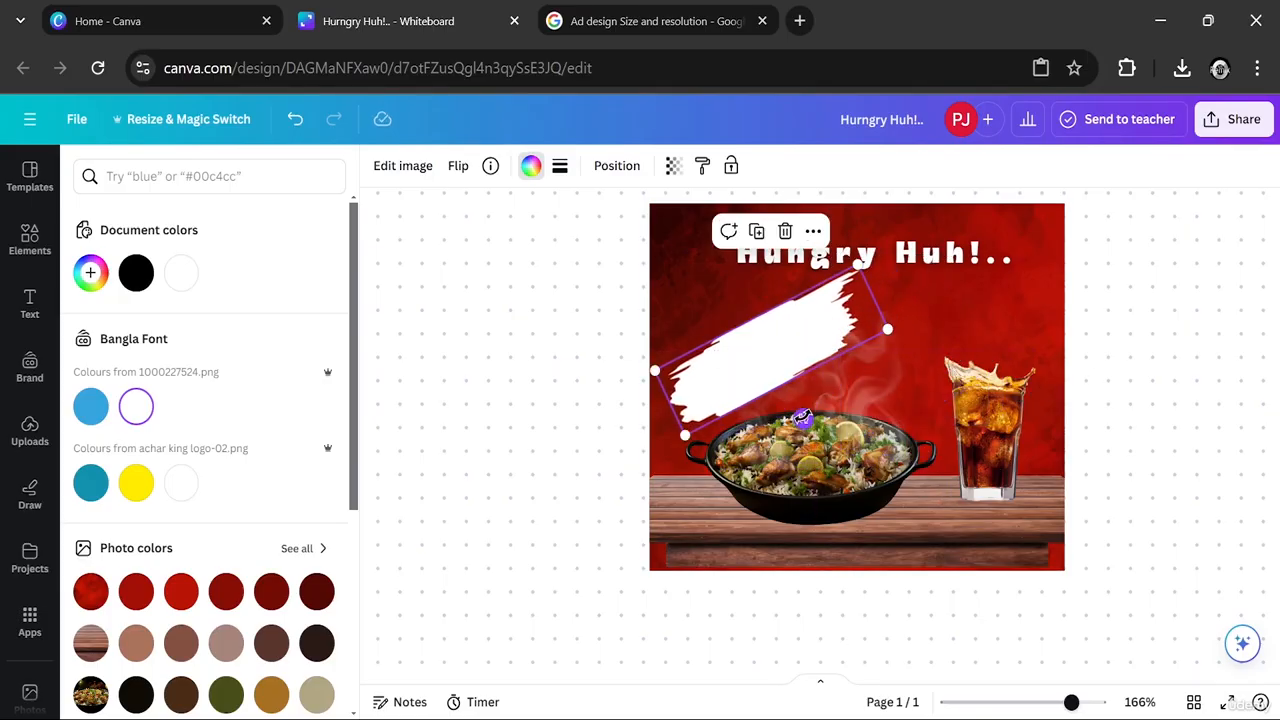
{"action": "left_click_drag", "start_coordinate": [801, 418], "coordinate": [812, 468]}
{"action": "mouse_move", "coordinate": [771, 345]}
{"action": "left_mouse_down"}
{"action": "mouse_move", "coordinate": [866, 314]}
{"action": "mouse_move", "coordinate": [855, 314]}
{"action": "left_mouse_up"}
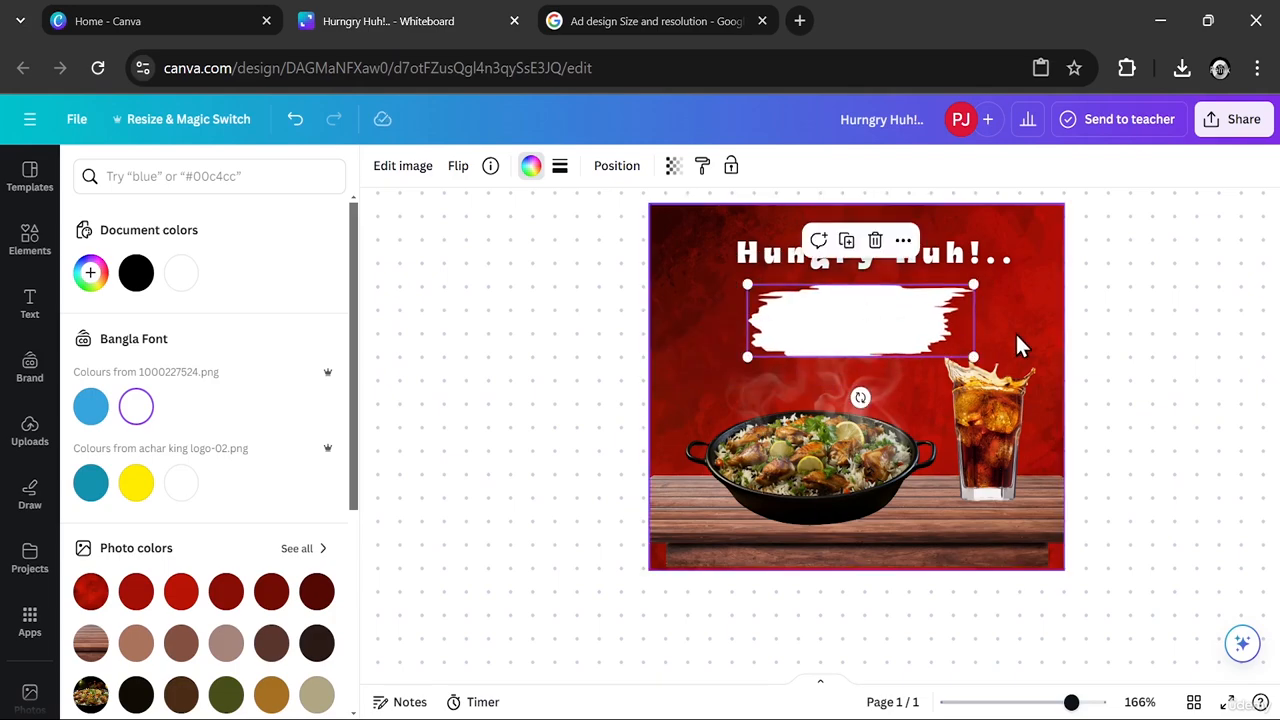
- Enlarge the brush stroke slightly and centre it between the headline and the dish
{"action": "left_click_drag", "start_coordinate": [971, 357], "coordinate": [1060, 386]}
{"action": "left_click_drag", "start_coordinate": [897, 343], "coordinate": [865, 338]}
{"action": "left_click", "coordinate": [1018, 442]}
{"action": "mouse_move", "coordinate": [1010, 284]}
{"action": "left_mouse_down"}
{"action": "mouse_move", "coordinate": [960, 328]}
{"action": "mouse_move", "coordinate": [894, 329]}
{"action": "left_mouse_up"}
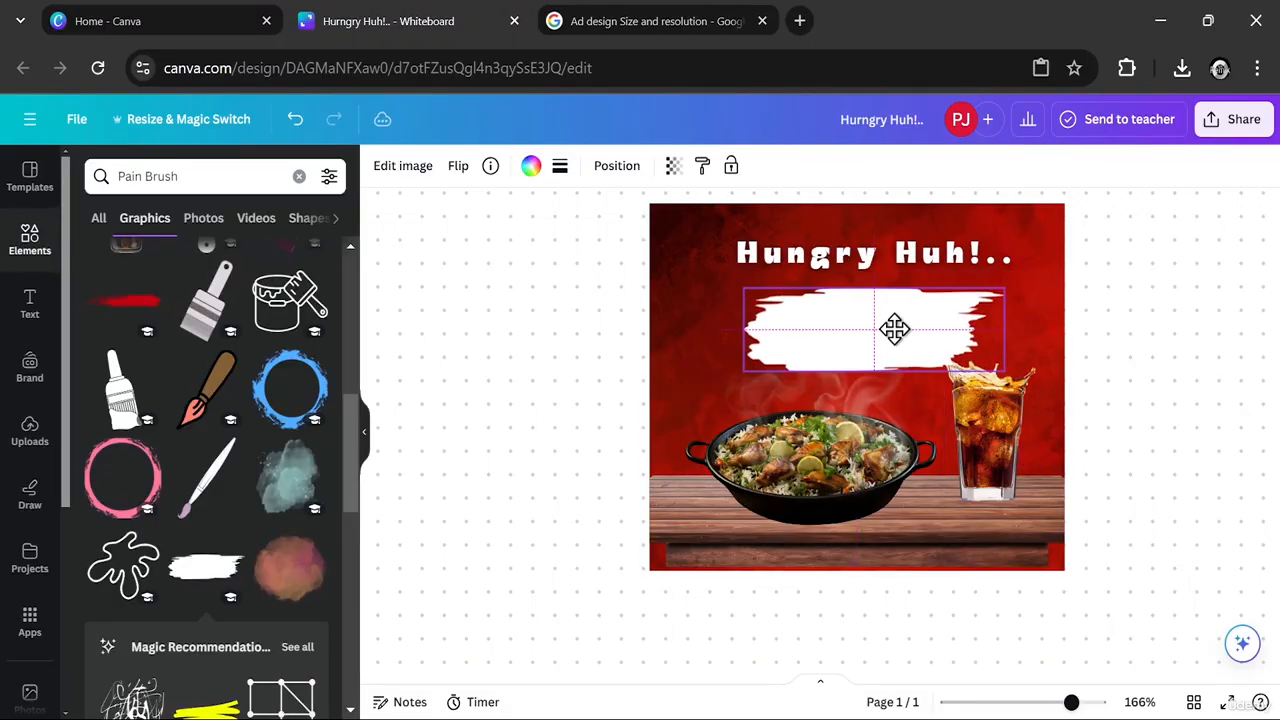
{"action": "left_click", "coordinate": [1146, 349]}
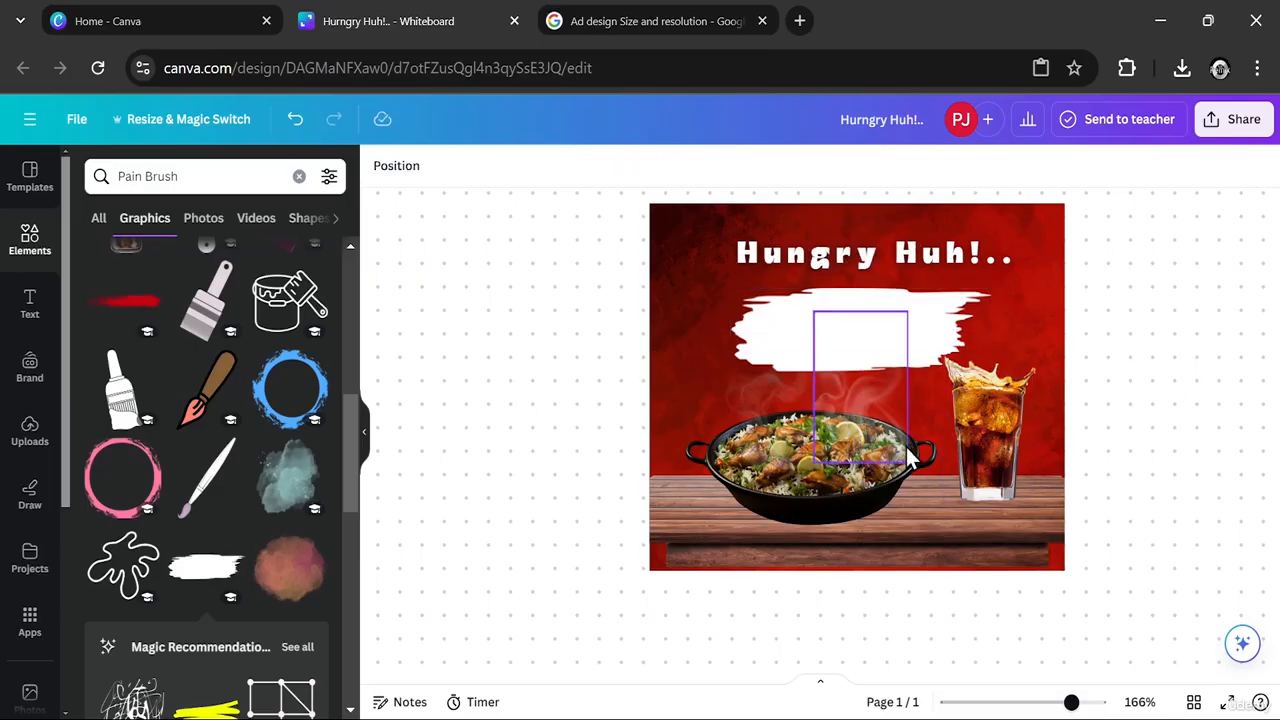
- Nudge the soda glass right and down, and widen the brush stroke to align with the headline's width
{"action": "mouse_move", "coordinate": [976, 461]}
{"action": "left_mouse_down"}
{"action": "mouse_move", "coordinate": [1006, 471]}
{"action": "mouse_move", "coordinate": [980, 474]}
{"action": "left_mouse_up"}
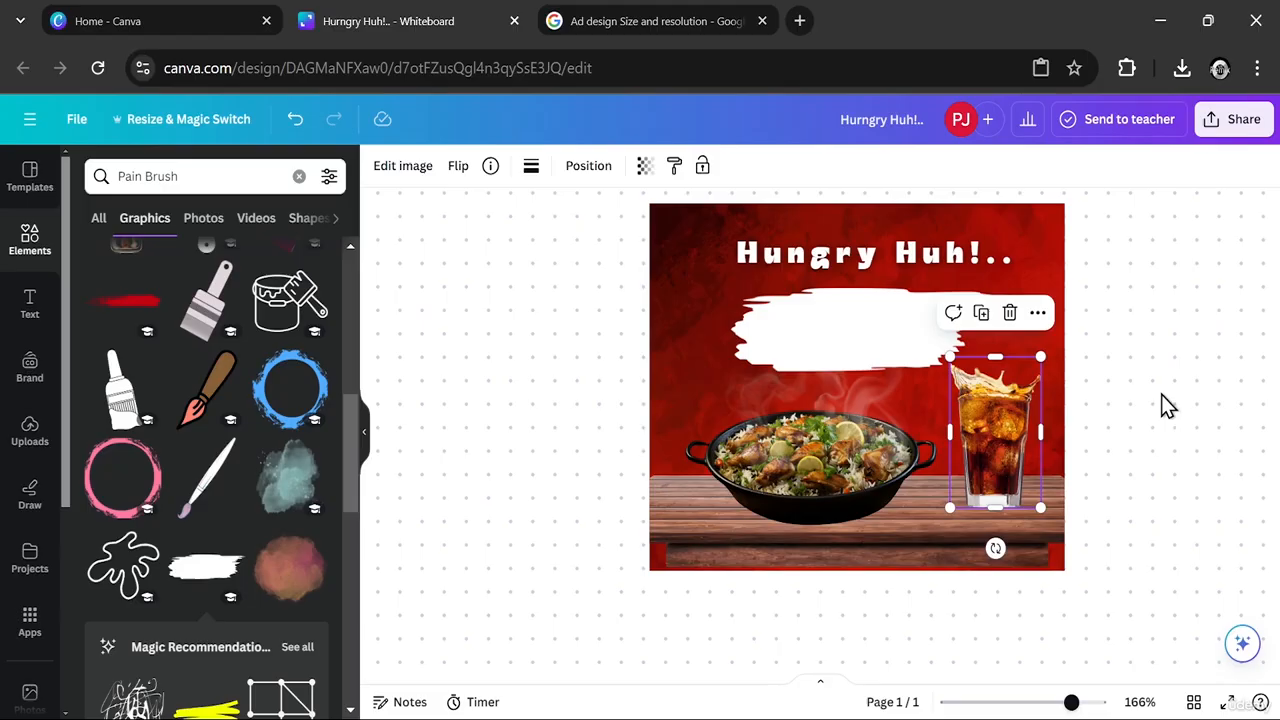
{"action": "left_click", "coordinate": [847, 345]}
{"action": "left_click_drag", "start_coordinate": [730, 288], "coordinate": [705, 276]}
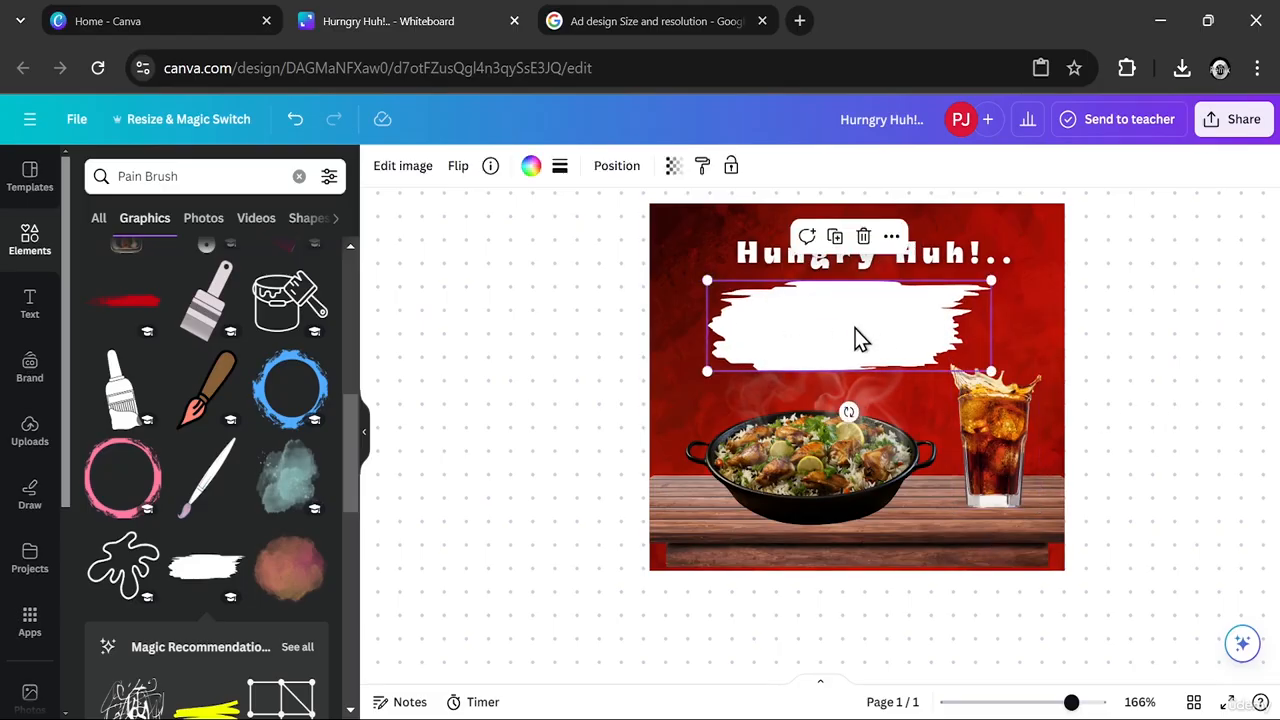
{"action": "left_click_drag", "start_coordinate": [855, 330], "coordinate": [876, 323]}
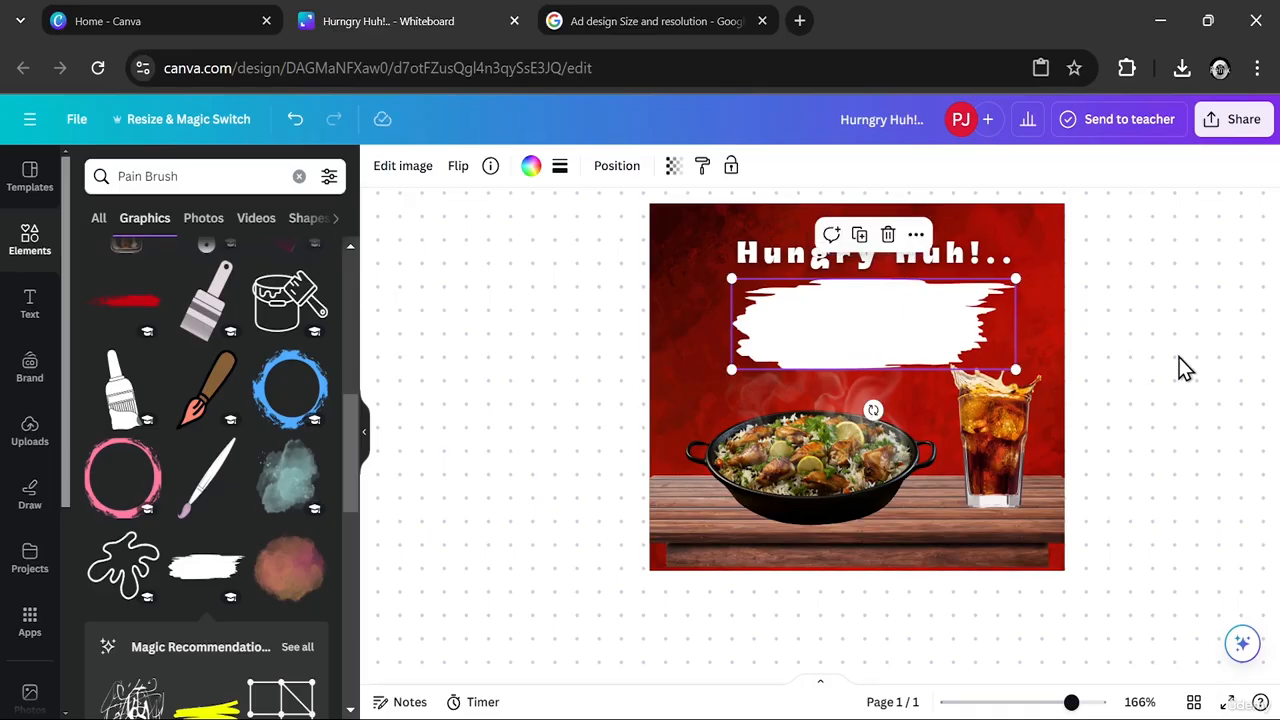
{"action": "left_click", "coordinate": [1177, 358]}
- Set the brush stroke's transparency to 80
{"action": "left_click", "coordinate": [980, 338]}
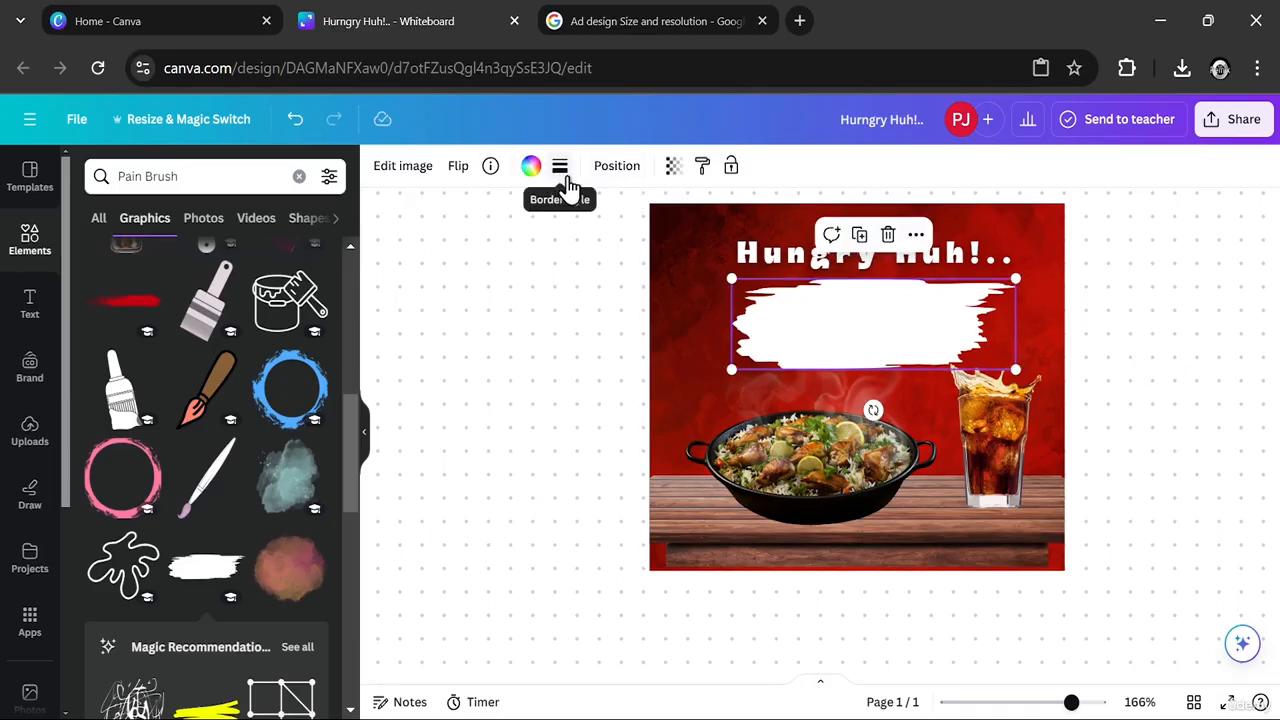
{"action": "left_click", "coordinate": [673, 167]}
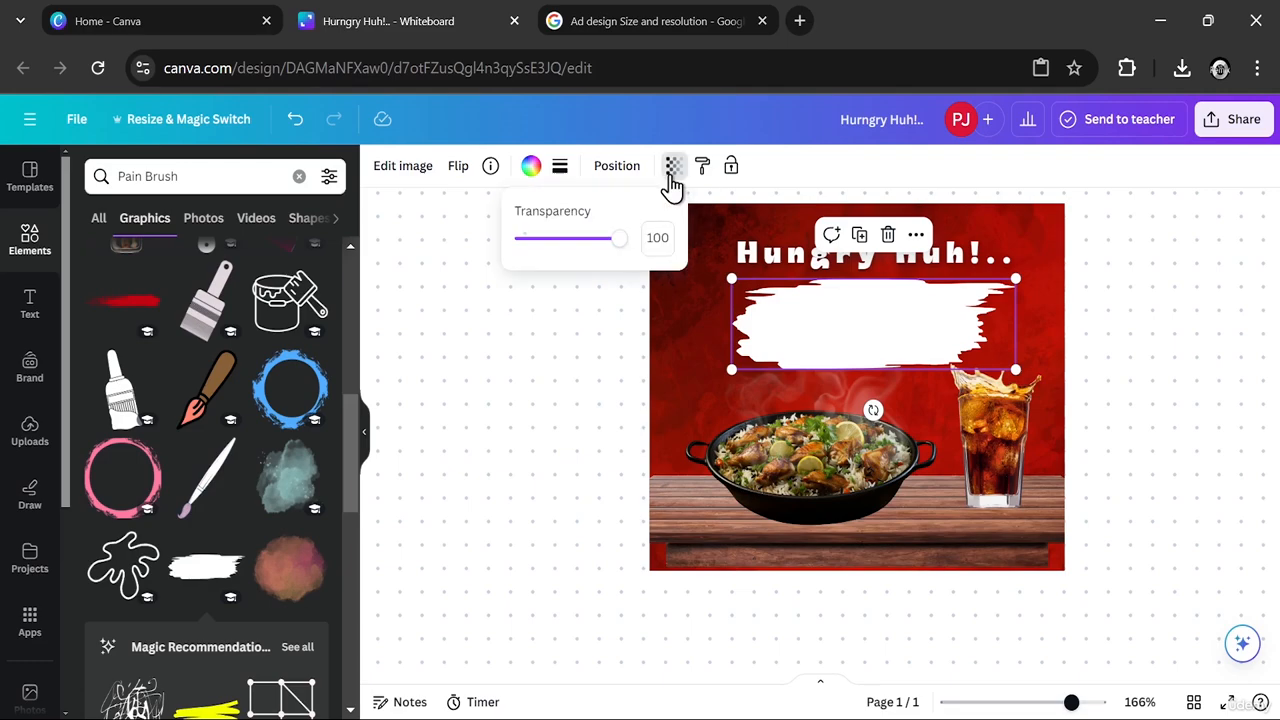
{"action": "mouse_move", "coordinate": [600, 243]}
{"action": "left_mouse_down"}
{"action": "mouse_move", "coordinate": [580, 246]}
{"action": "mouse_move", "coordinate": [603, 250]}
{"action": "left_mouse_up"}
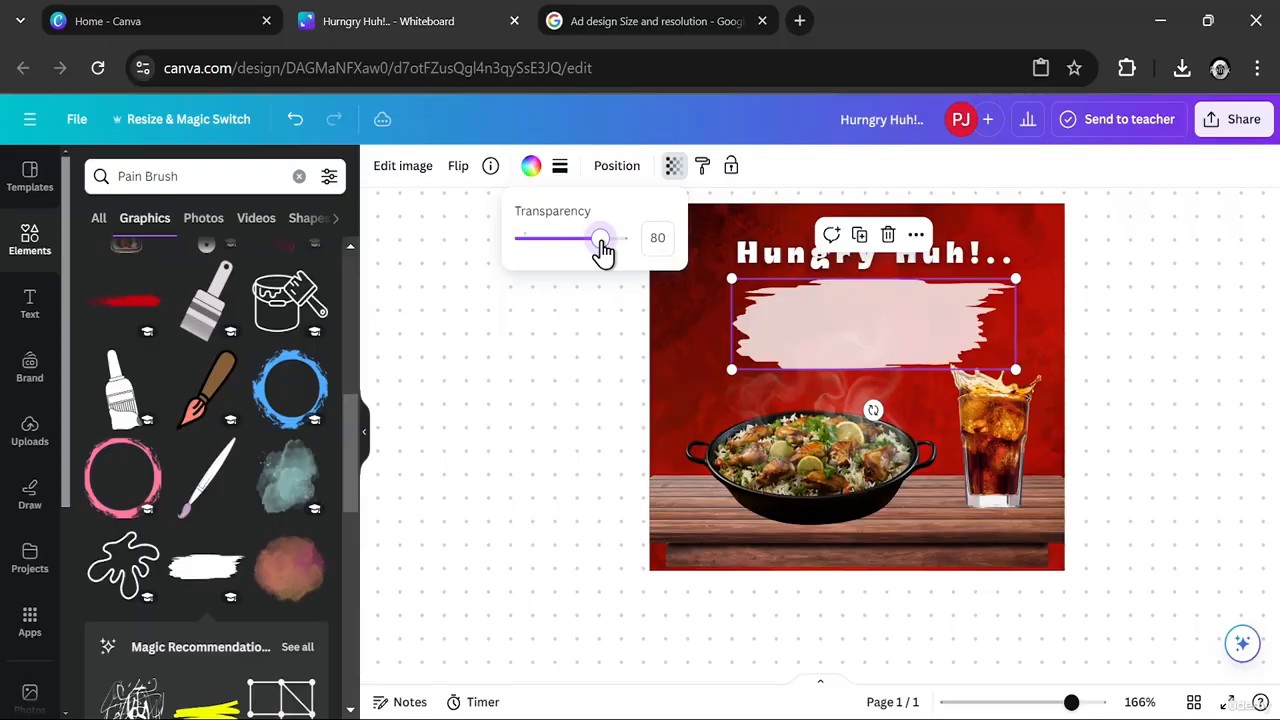
{"action": "left_click", "coordinate": [594, 324]}
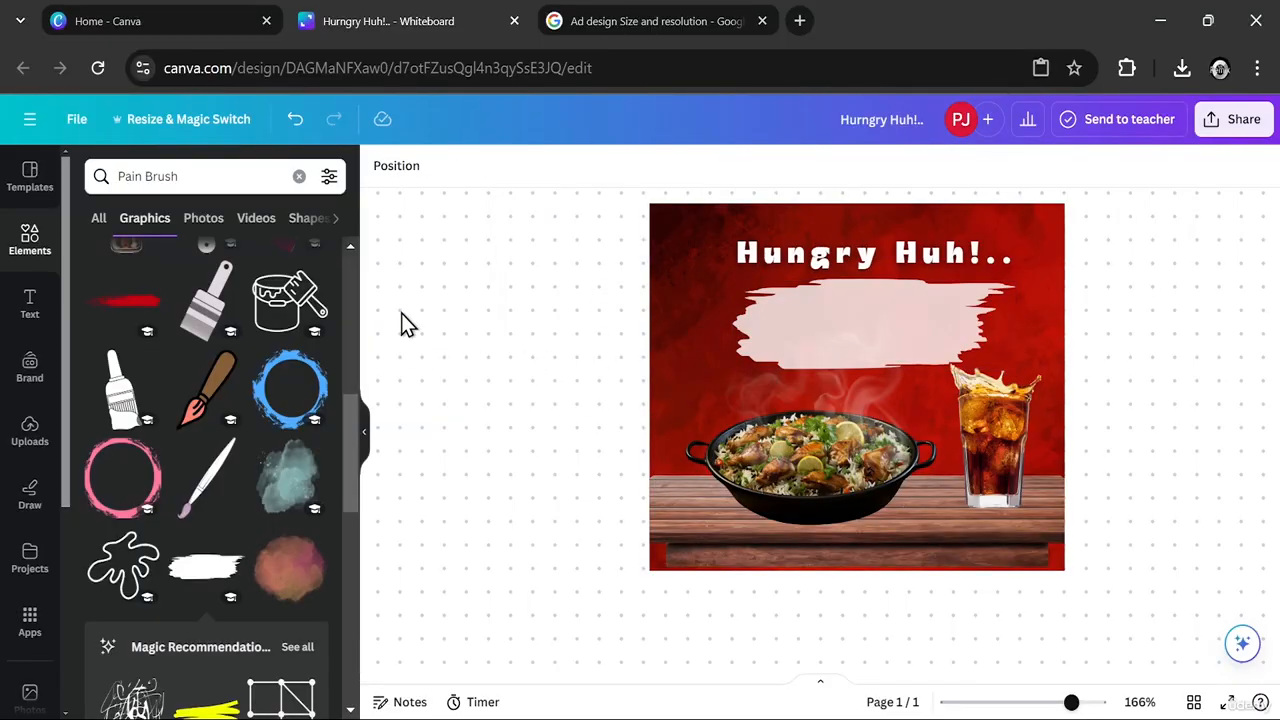
- Add a text box containing the price "$7"
{"action": "left_click", "coordinate": [28, 298]}
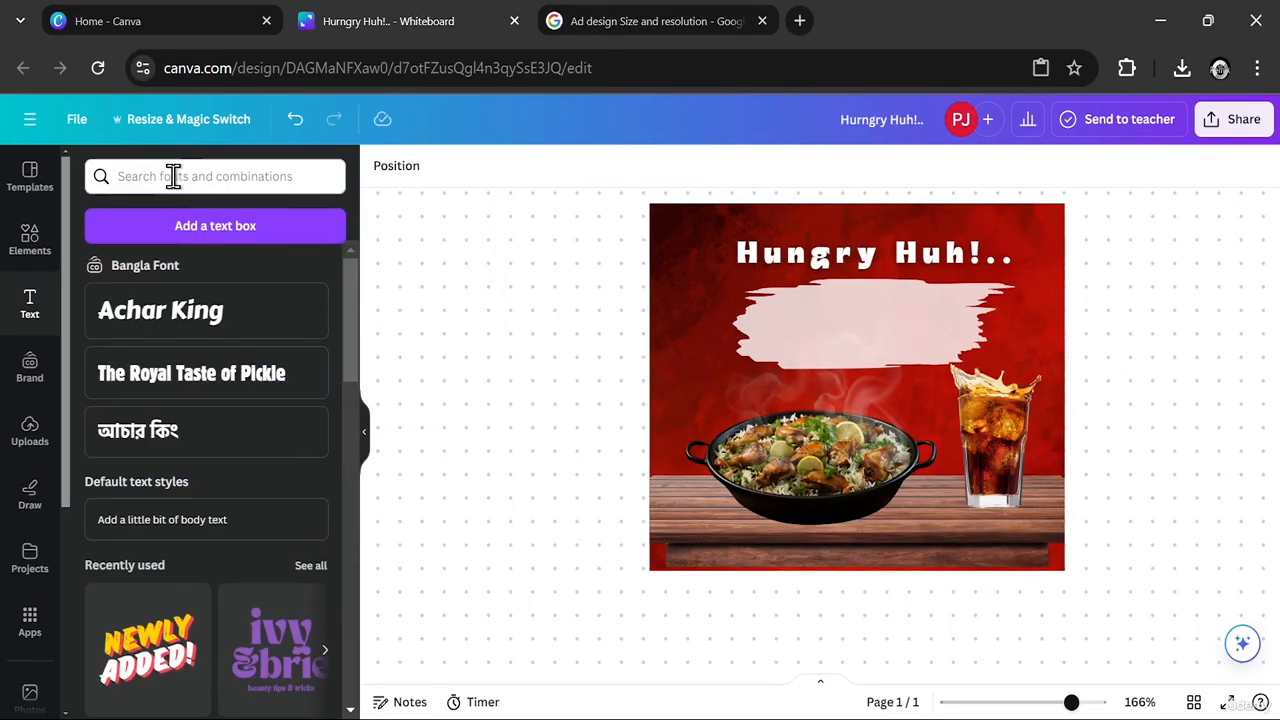
{"action": "left_click", "coordinate": [211, 227]}
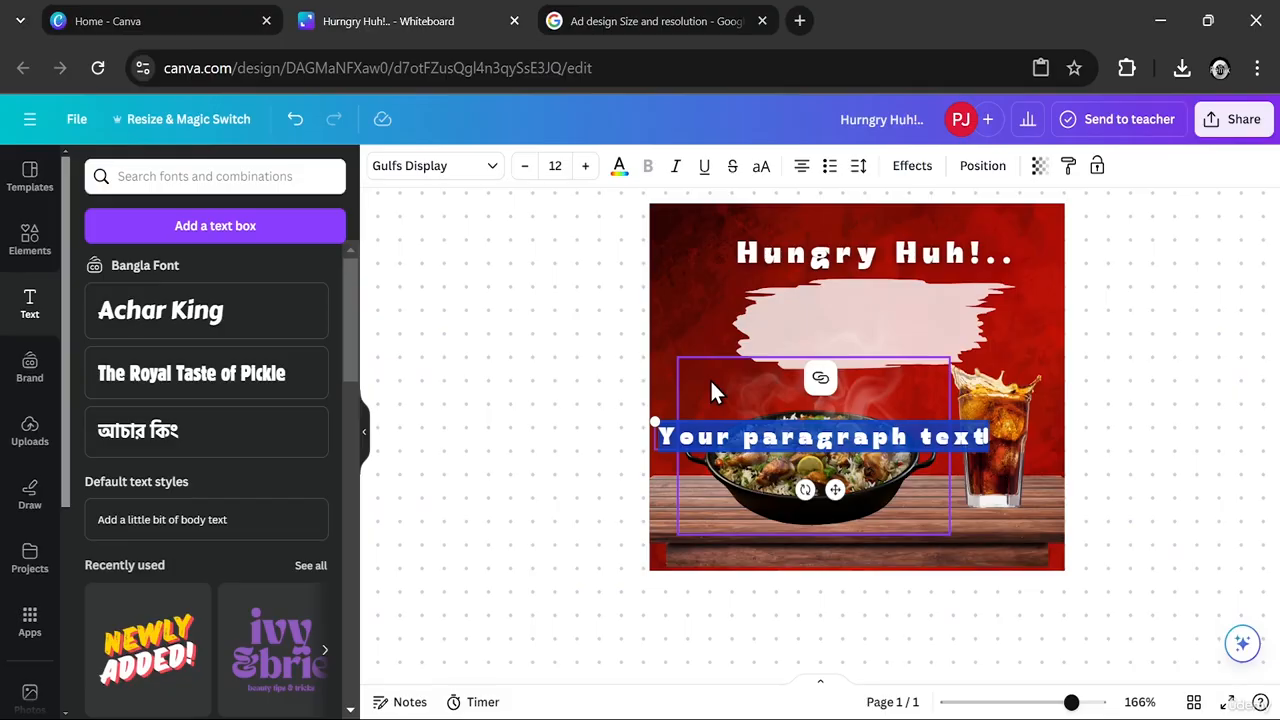
{"action": "key", "text": "BackSpace"}
{"action": "type", "text": "$7"}
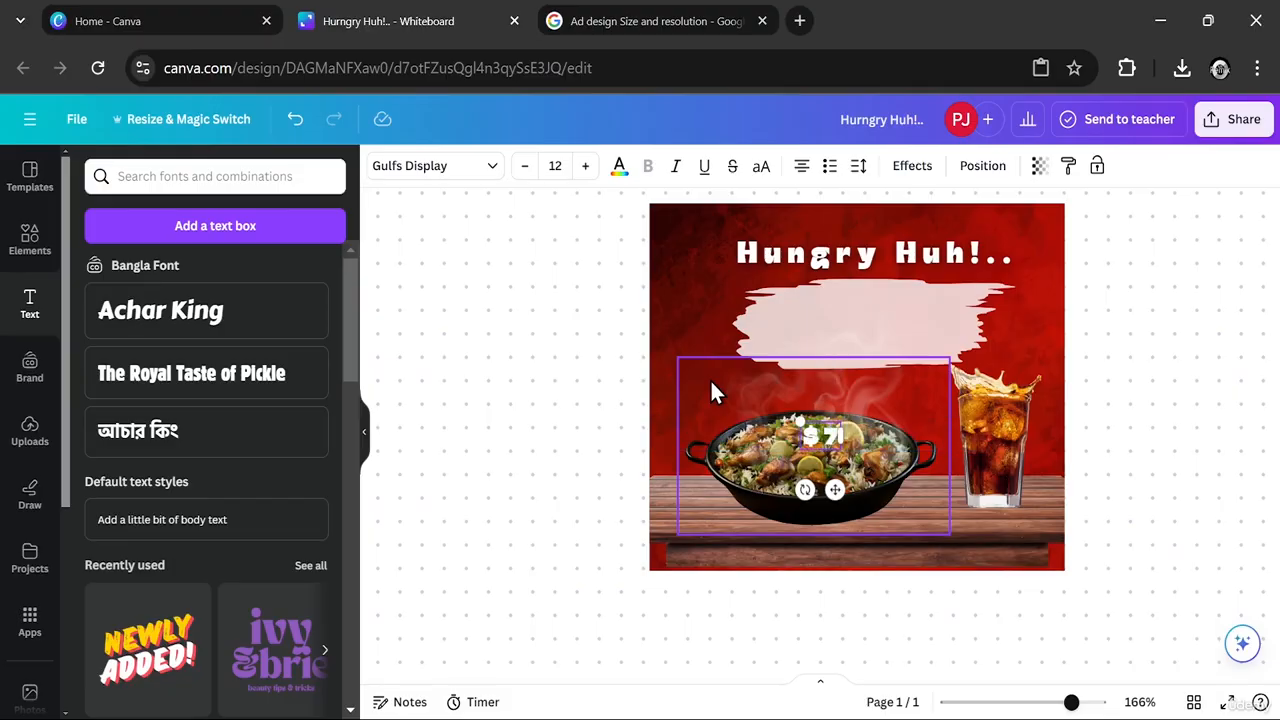
- Try to recolour the "$7" text black
{"action": "left_click", "coordinate": [617, 170]}
{"action": "left_click", "coordinate": [130, 693]}
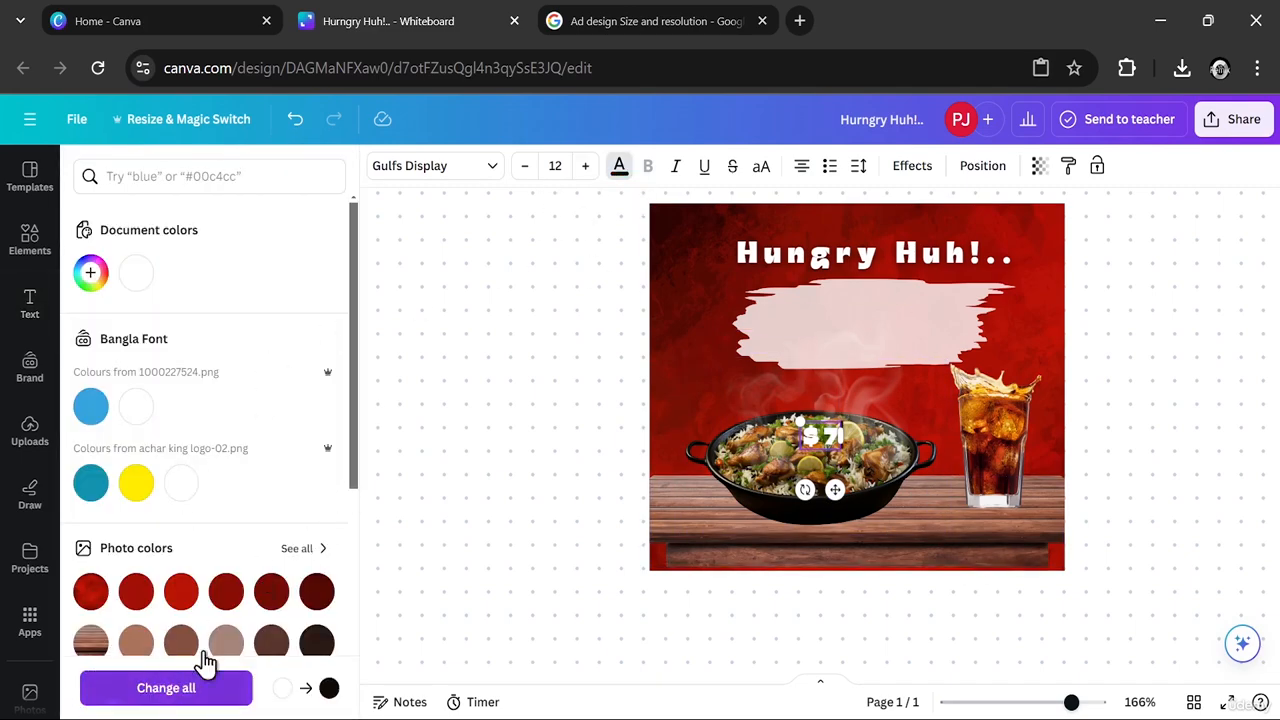
{"action": "left_click", "coordinate": [838, 437]}
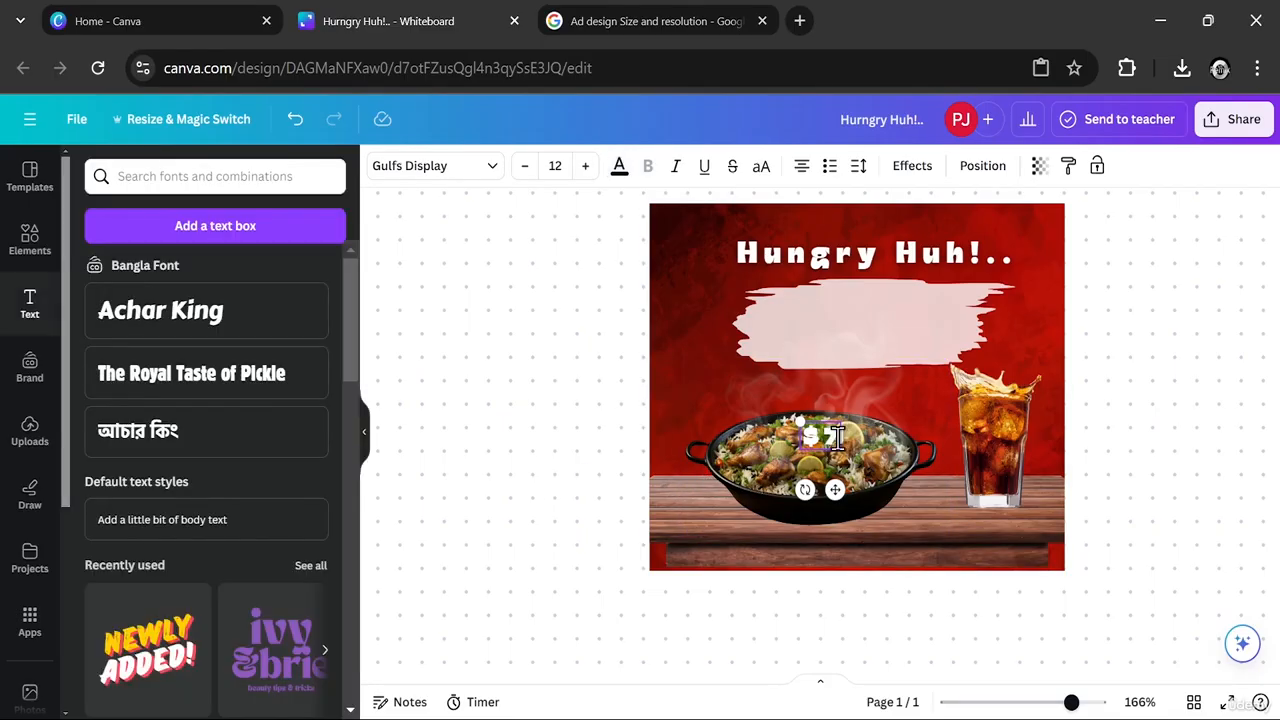
{"action": "left_click", "coordinate": [884, 424]}
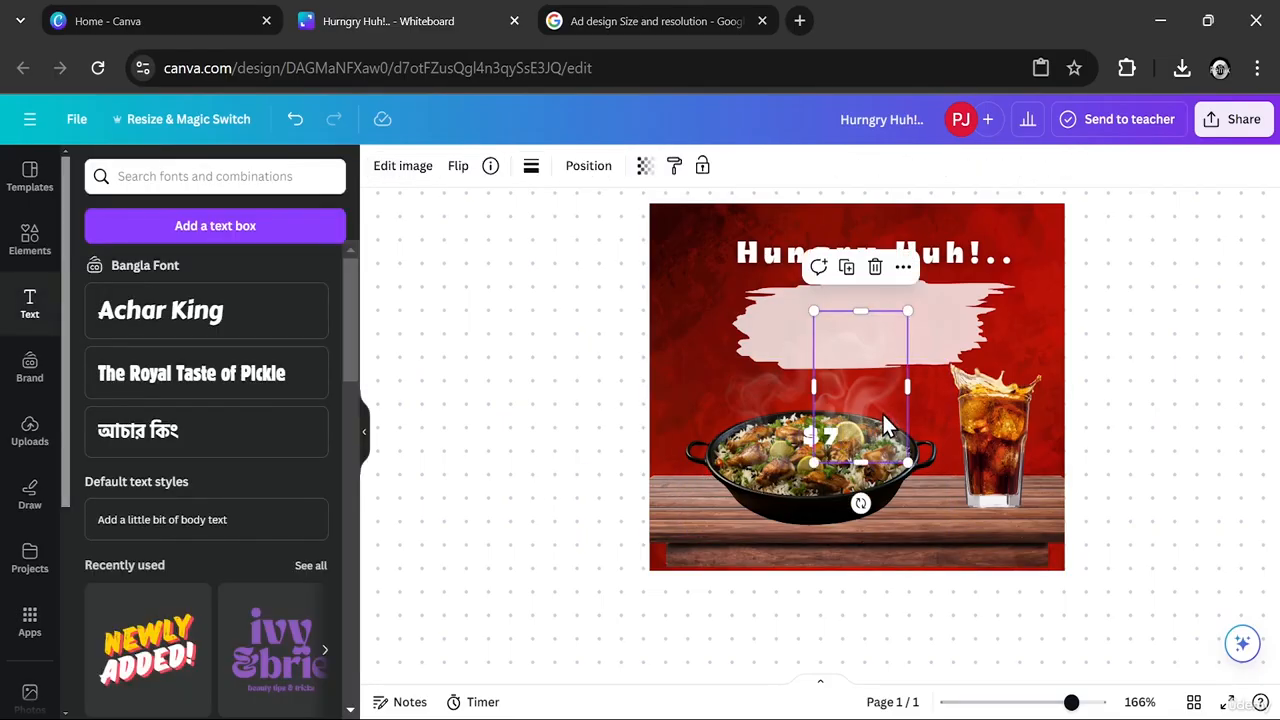
- Move the "$7" text from the dish onto the brush stroke
{"action": "left_click", "coordinate": [830, 438]}
{"action": "left_click", "coordinate": [836, 438]}
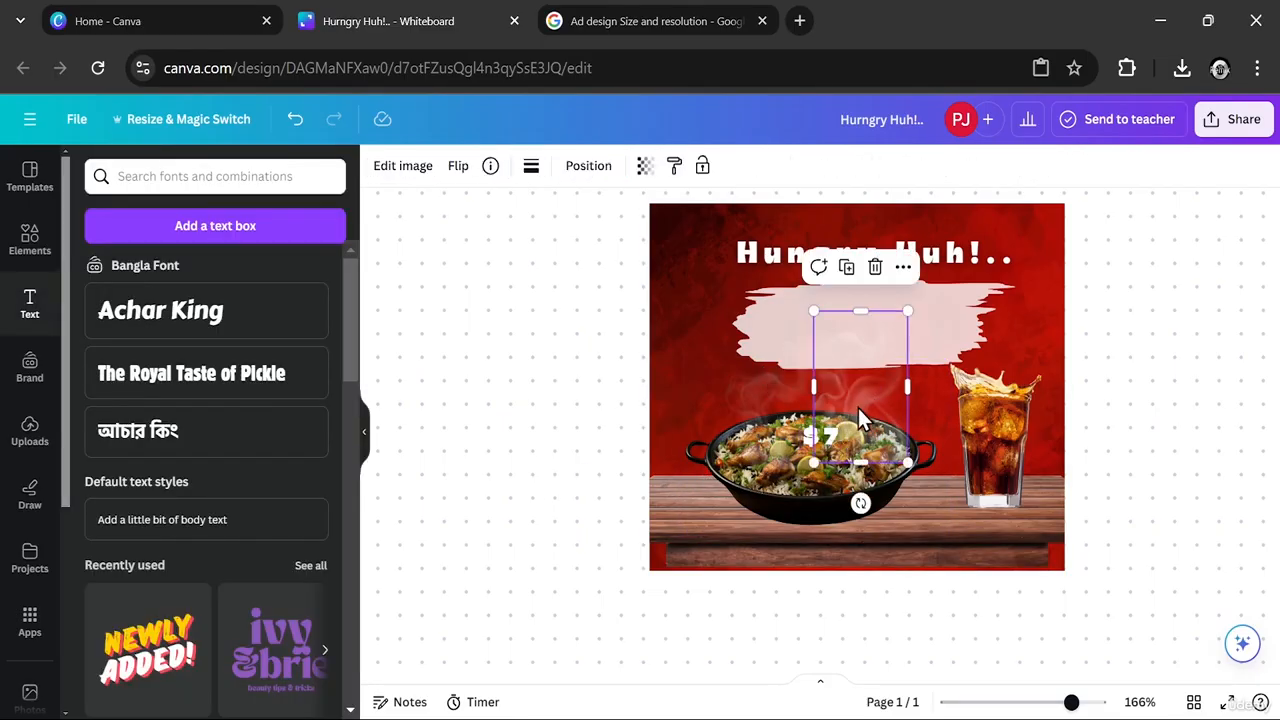
{"action": "left_click", "coordinate": [825, 446]}
{"action": "left_click_drag", "start_coordinate": [825, 446], "coordinate": [828, 332]}
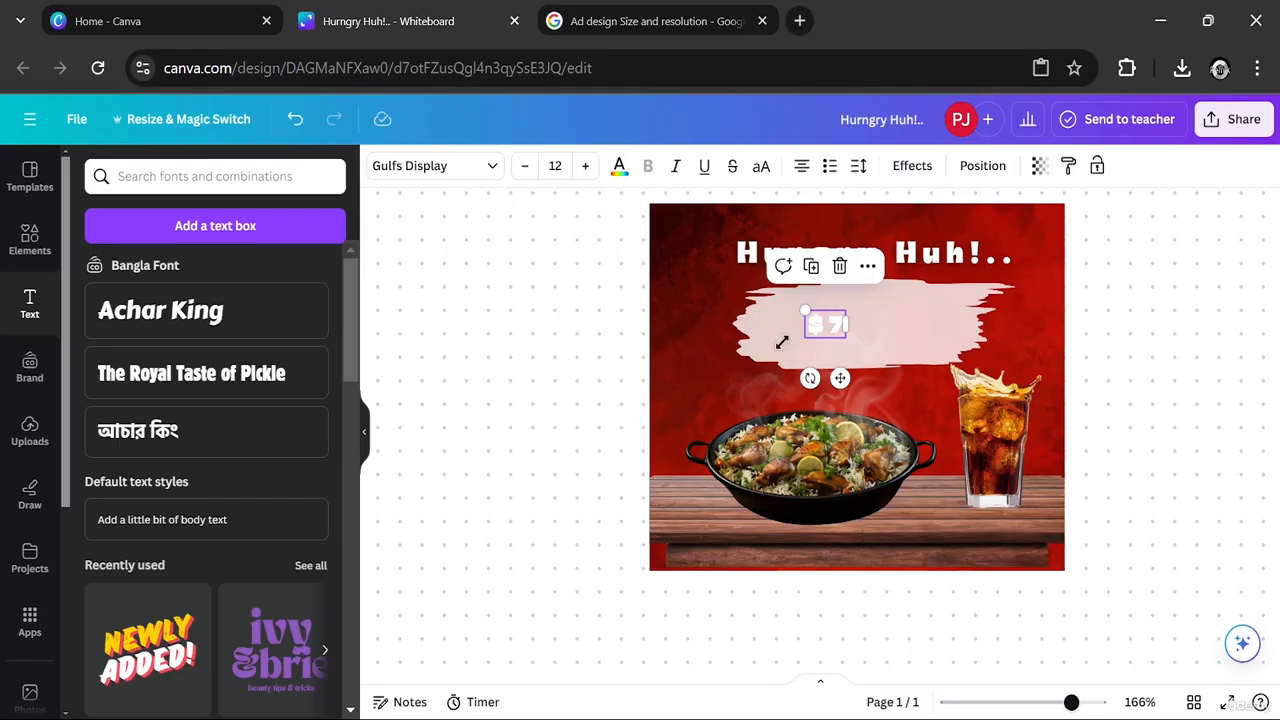
- Recolour the "$7" text deep red #A80F02 sampled from the background, then enlarge it to size 15.7 in the upper middle of the brush stroke
{"action": "left_click", "coordinate": [619, 166]}
{"action": "left_click", "coordinate": [90, 273]}
{"action": "left_click", "coordinate": [150, 374]}
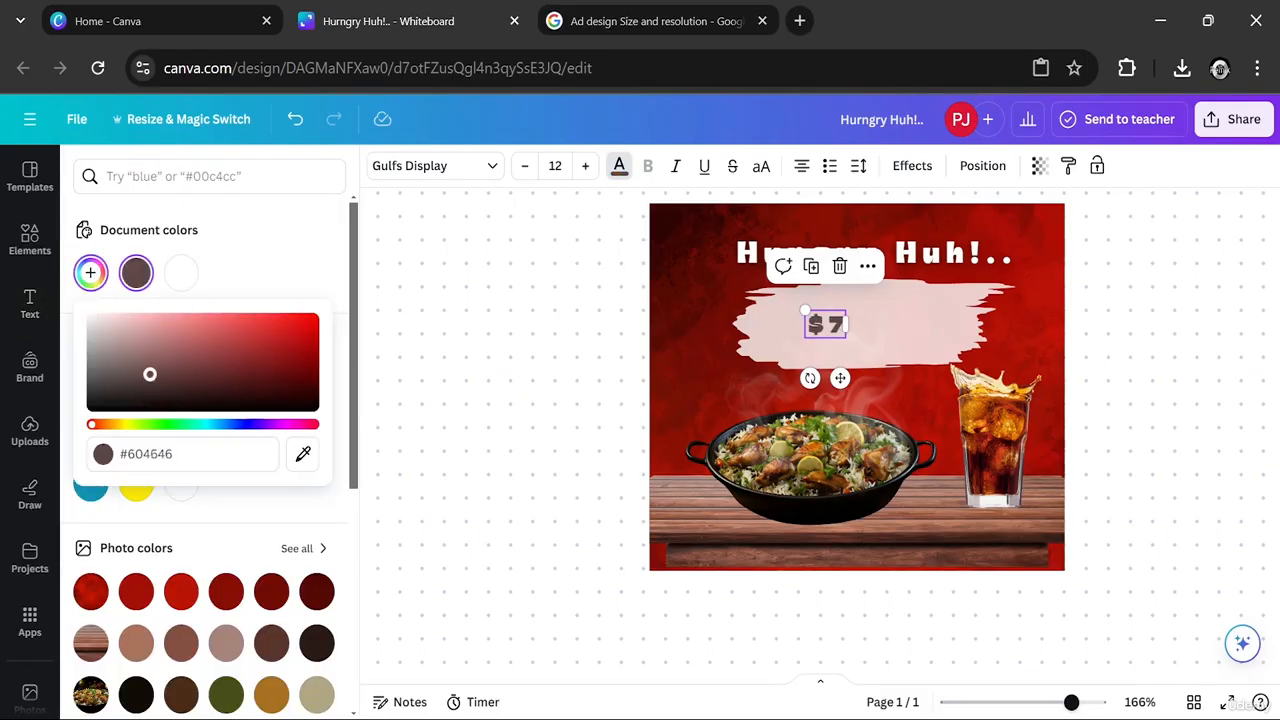
{"action": "left_click_drag", "start_coordinate": [150, 374], "coordinate": [358, 346]}
{"action": "left_click", "coordinate": [303, 454]}
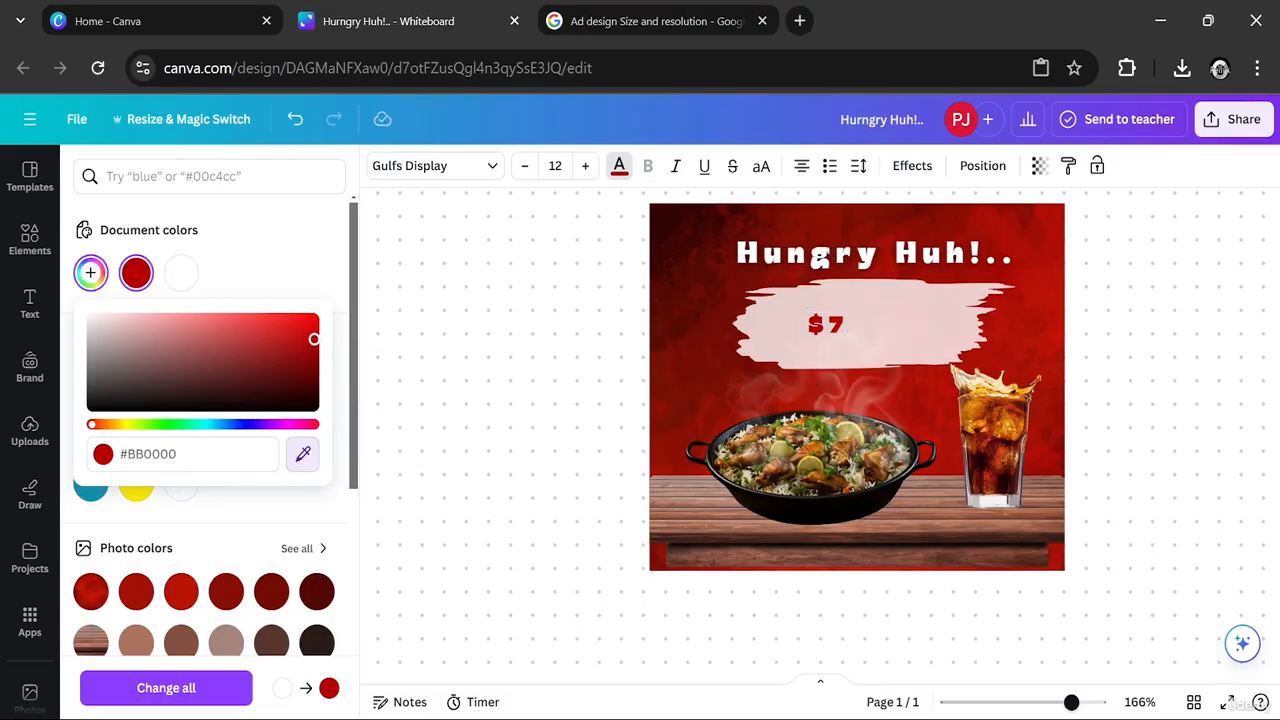
{"action": "left_click", "coordinate": [698, 337]}
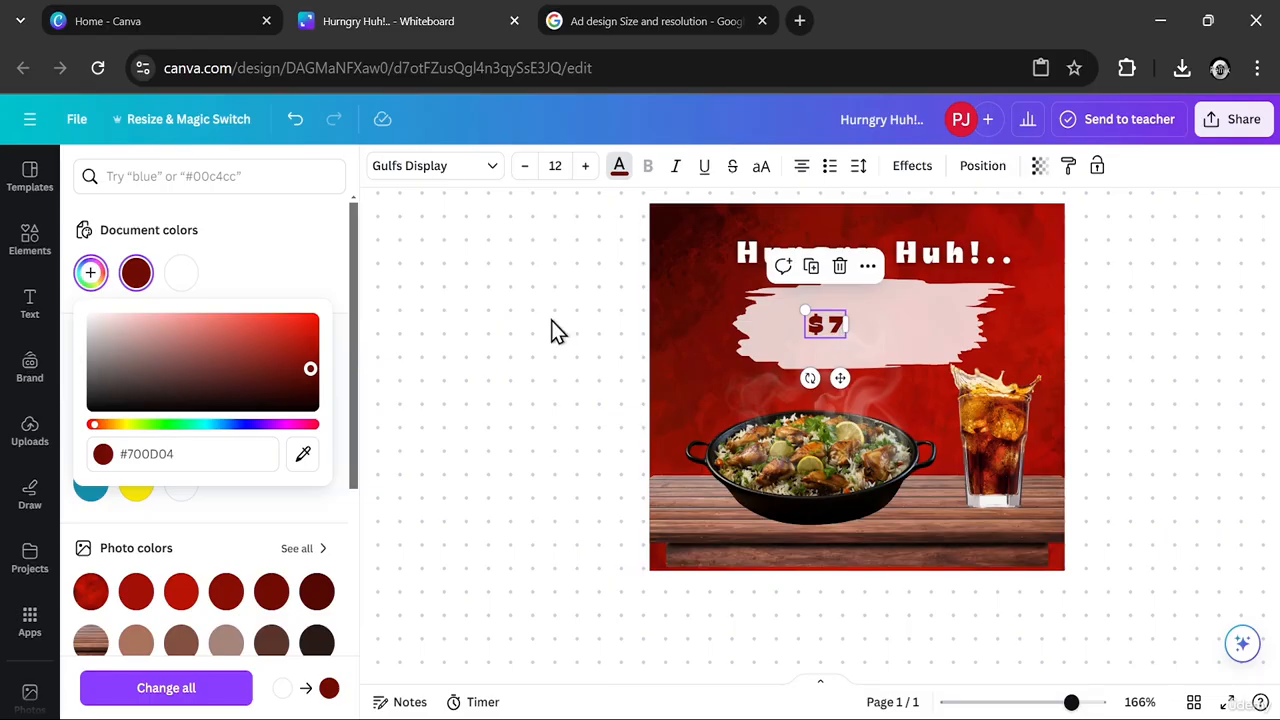
{"action": "left_click_drag", "start_coordinate": [312, 370], "coordinate": [314, 351]}
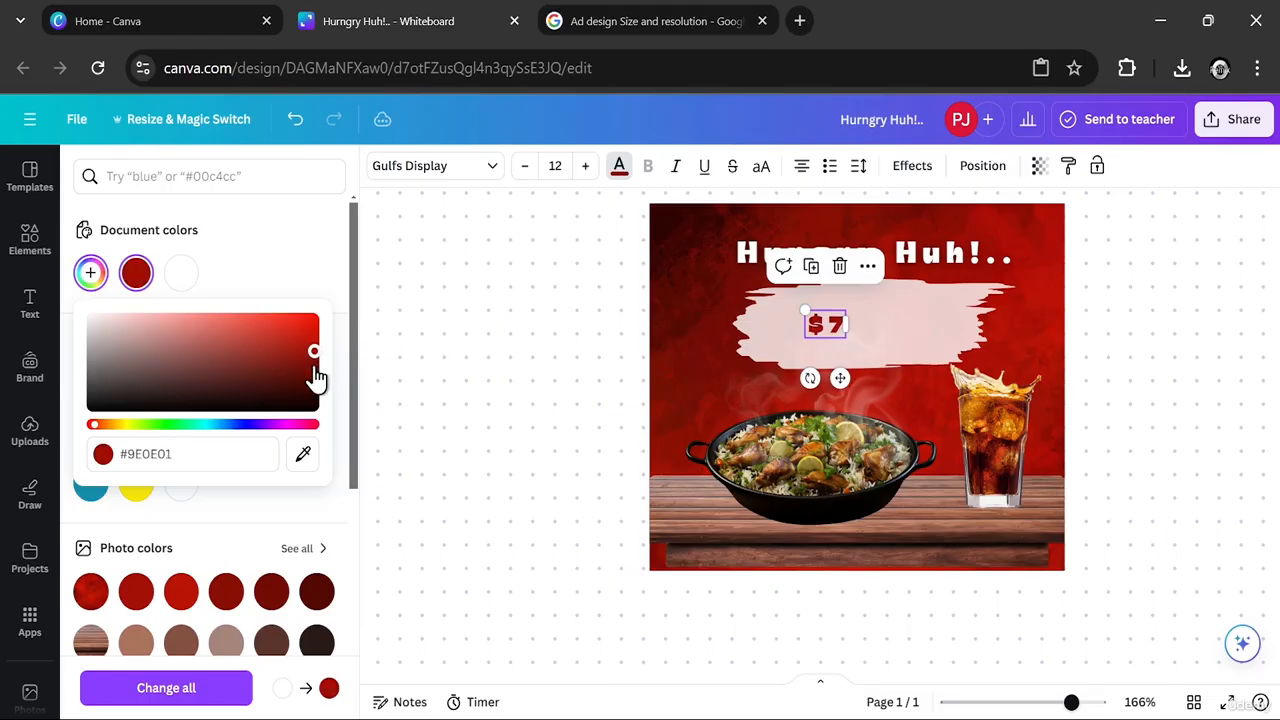
{"action": "left_click", "coordinate": [303, 454]}
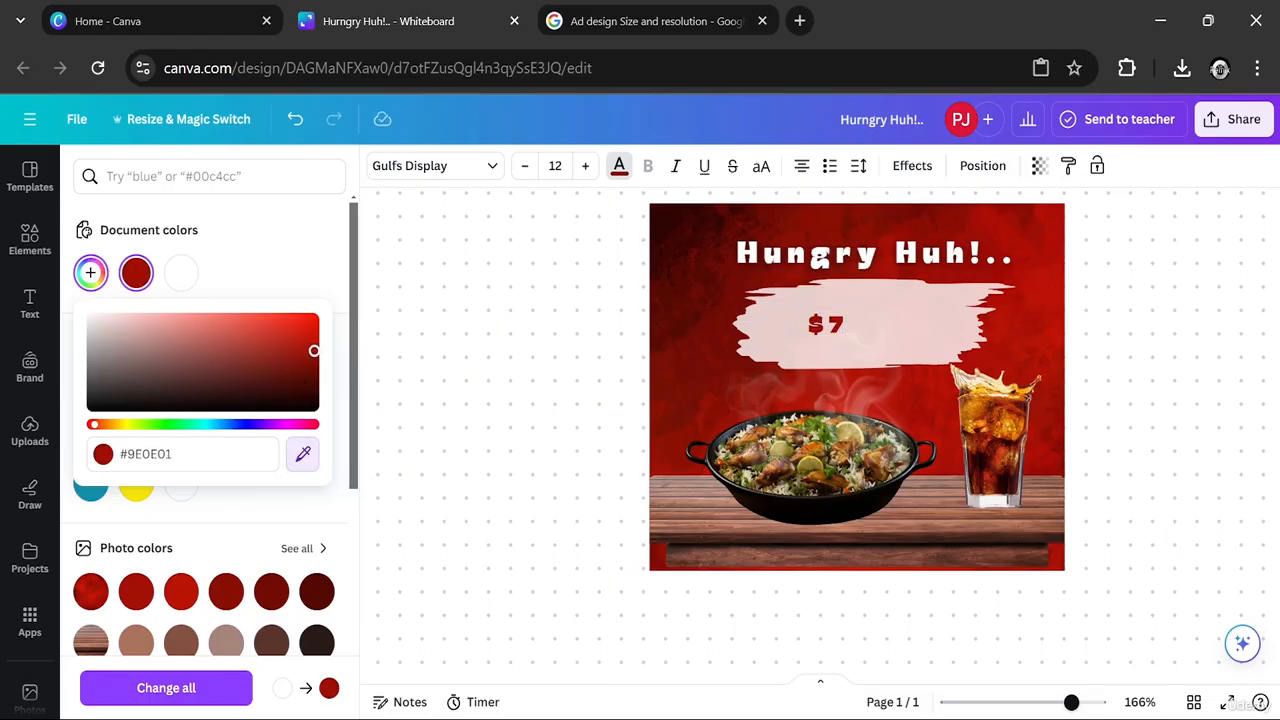
{"action": "left_click", "coordinate": [704, 345]}
{"action": "mouse_move", "coordinate": [845, 323]}
{"action": "left_mouse_down"}
{"action": "mouse_move", "coordinate": [793, 284]}
{"action": "mouse_move", "coordinate": [851, 323]}
{"action": "mouse_move", "coordinate": [889, 320]}
{"action": "mouse_move", "coordinate": [877, 309]}
{"action": "mouse_move", "coordinate": [836, 322]}
{"action": "mouse_move", "coordinate": [860, 307]}
{"action": "left_mouse_up"}
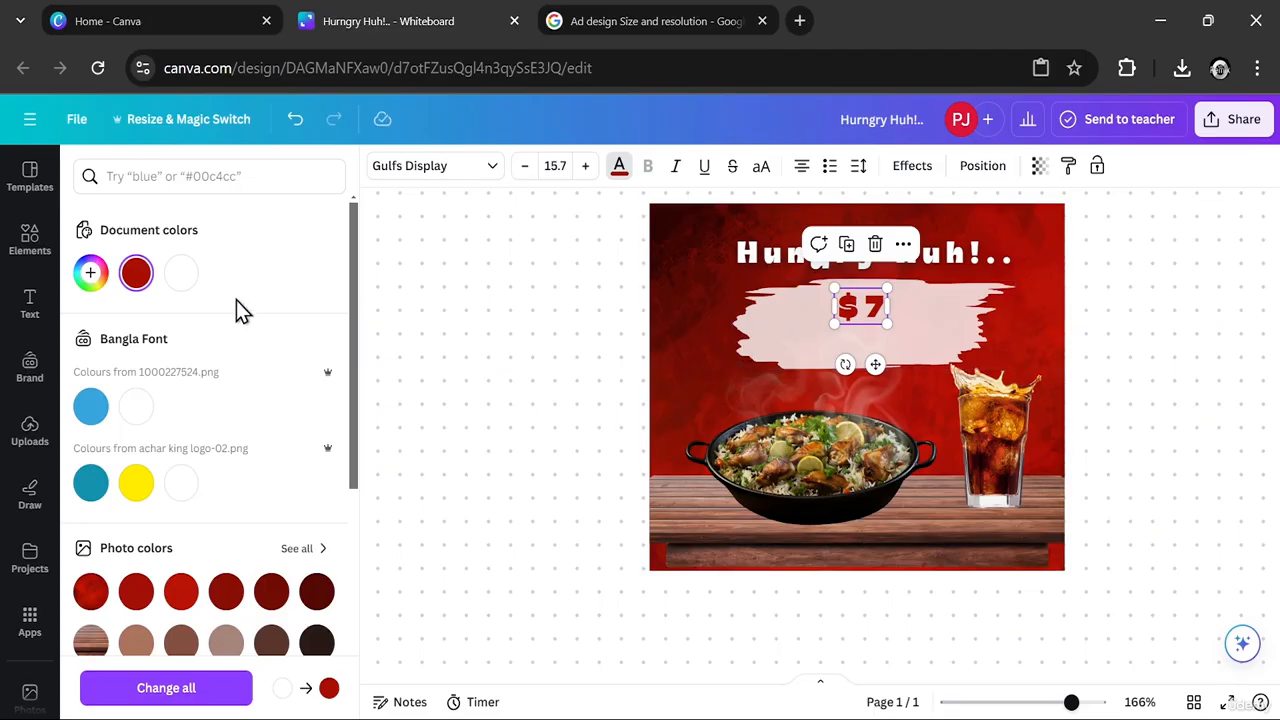
- Add the text "Only!" at size 12 and centre it below the "$7" price on the brush stroke
{"action": "left_click", "coordinate": [29, 300]}
{"action": "left_click", "coordinate": [270, 228]}
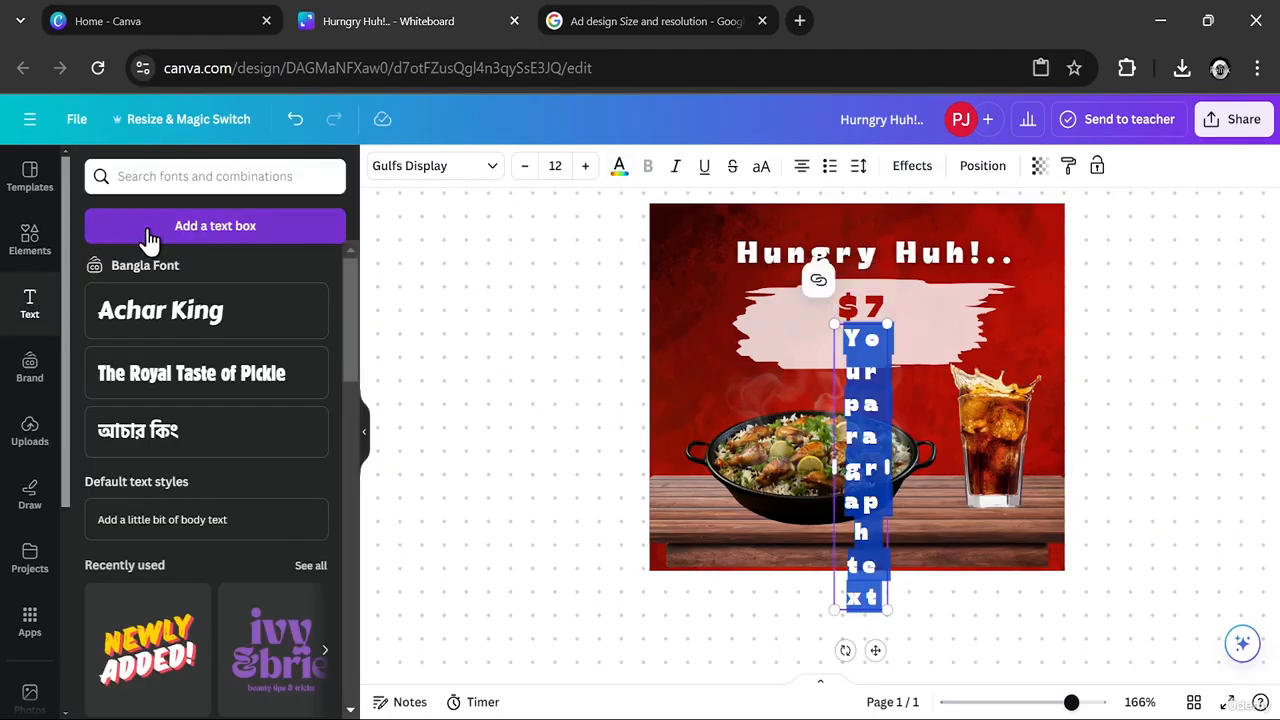
{"action": "type", "text": "Only"}
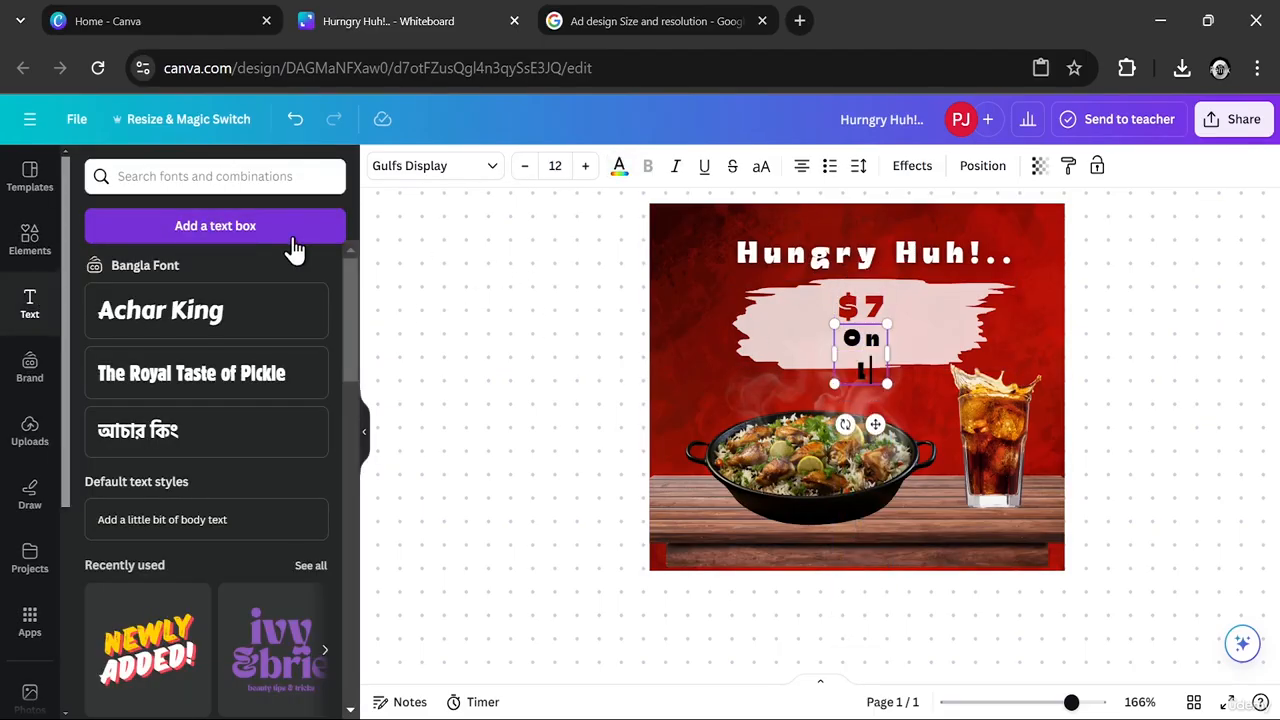
{"action": "type", "text": "!"}
{"action": "left_click", "coordinate": [945, 345]}
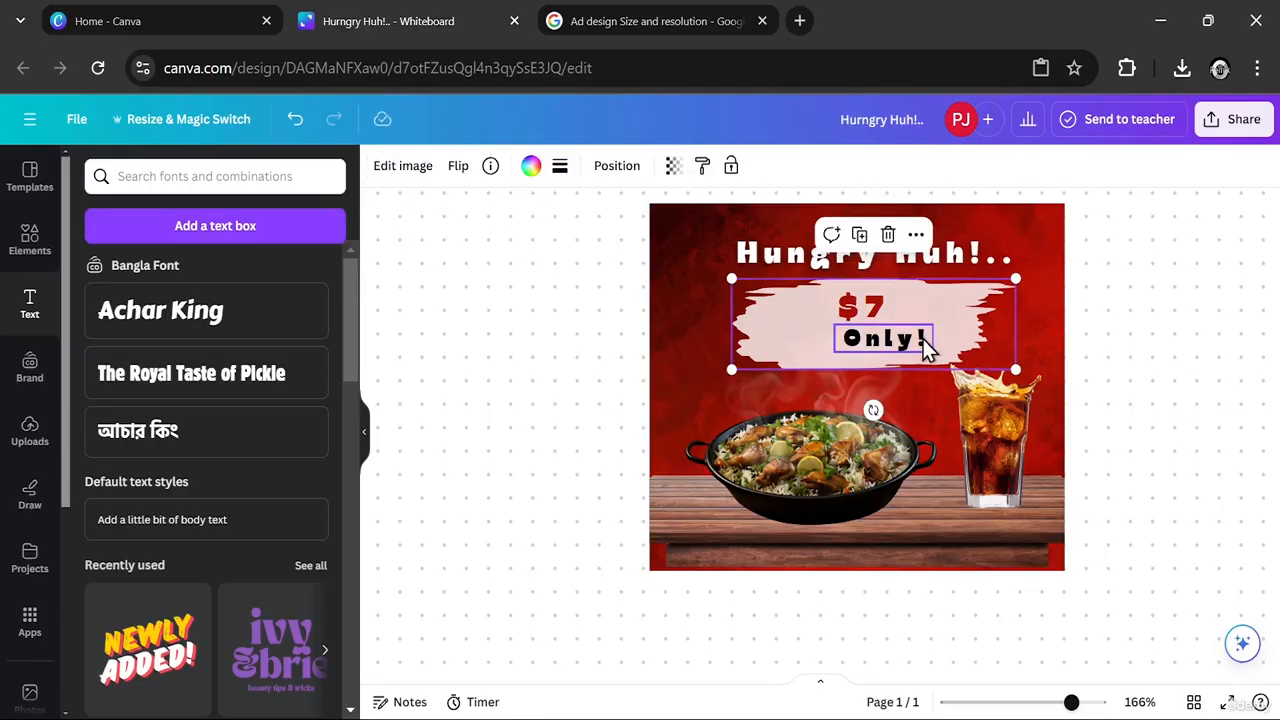
{"action": "left_click_drag", "start_coordinate": [890, 345], "coordinate": [874, 341]}
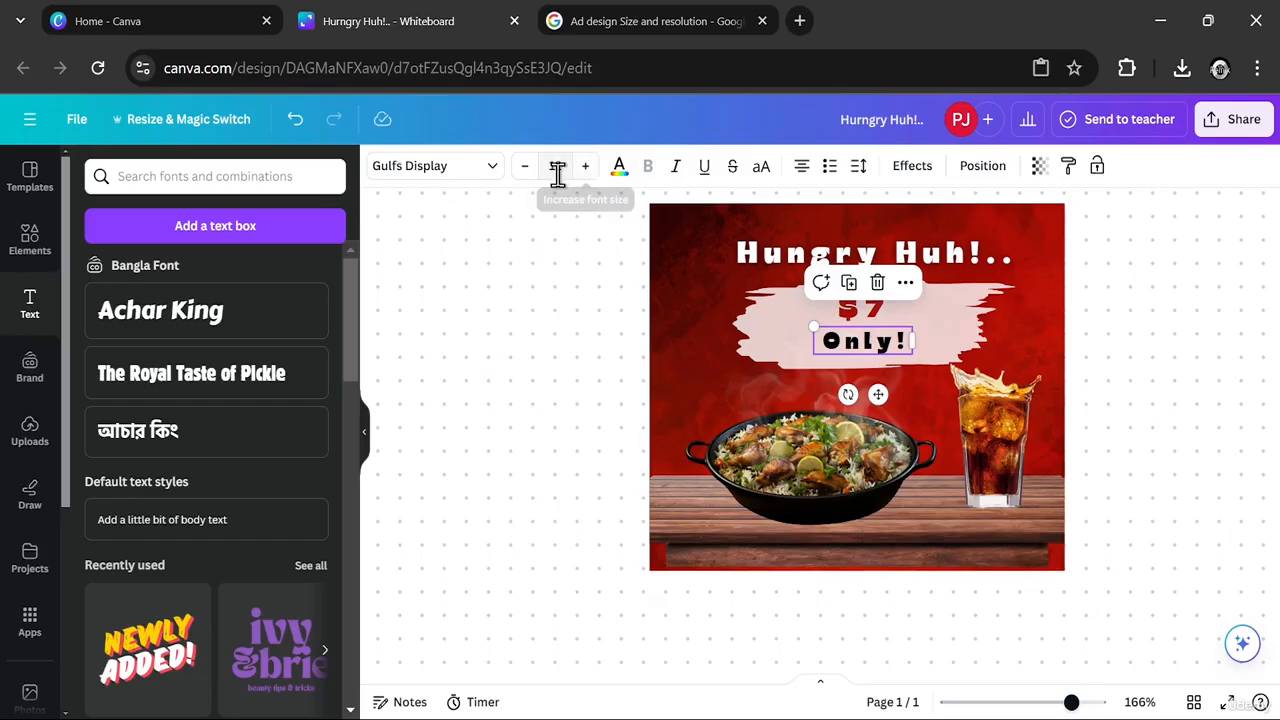
- Recolour the "Only!" text with the same deep red as the "$7" price
{"action": "left_click", "coordinate": [619, 167]}
{"action": "left_click", "coordinate": [180, 280]}
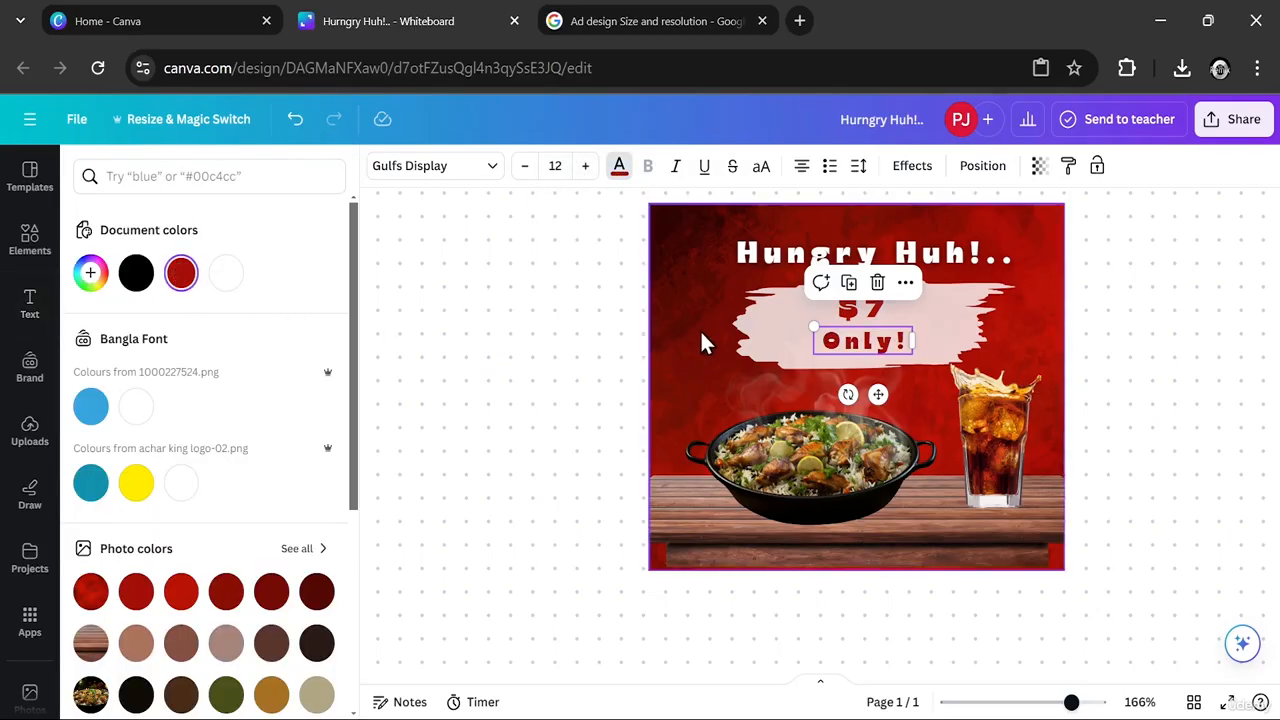
{"action": "left_click", "coordinate": [863, 357]}
{"action": "left_click", "coordinate": [1143, 357]}
- Give the "Only!" text an Outline effect in black #000000 with a thickness of 39
{"action": "left_click", "coordinate": [858, 357]}
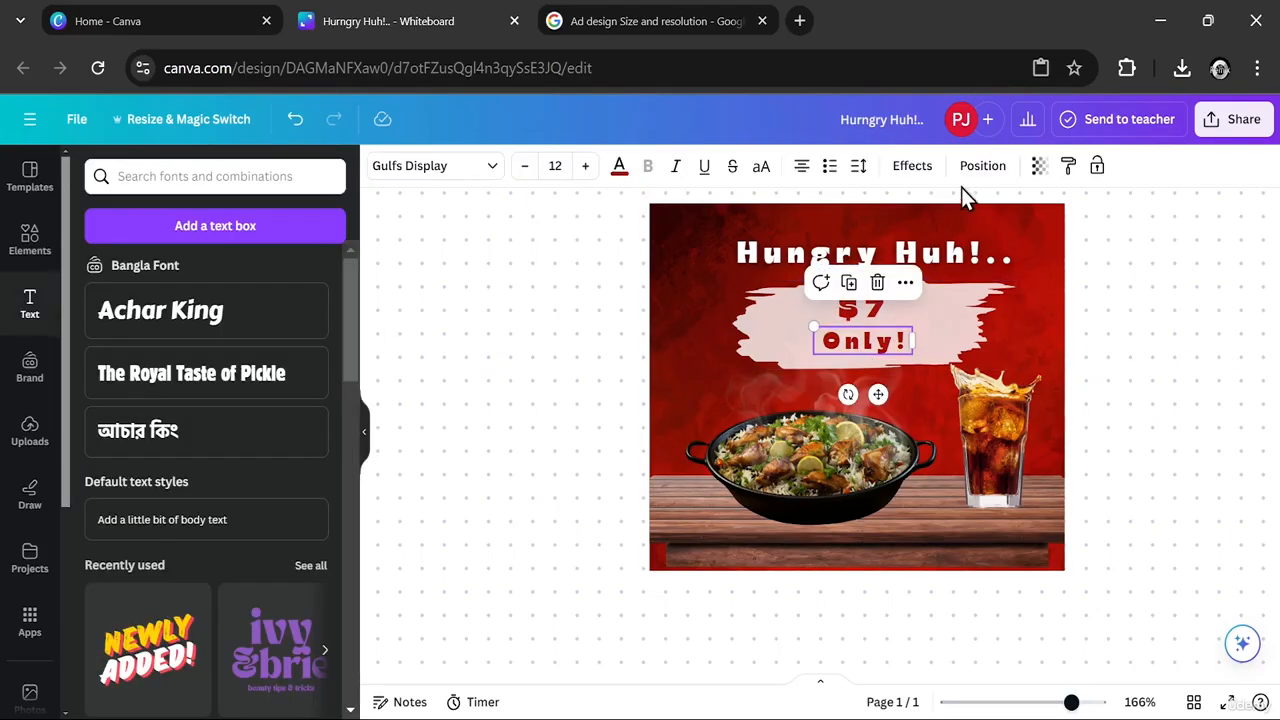
{"action": "left_click", "coordinate": [912, 168]}
{"action": "left_click", "coordinate": [320, 400]}
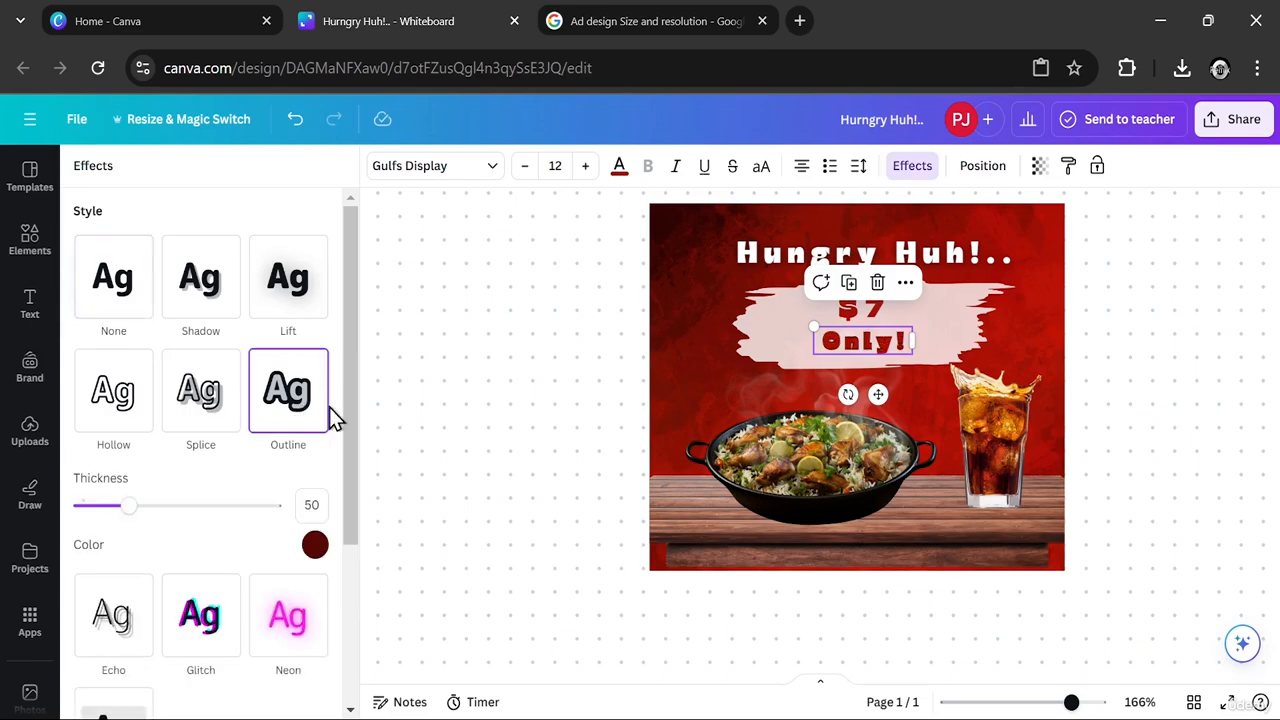
{"action": "left_click", "coordinate": [315, 545]}
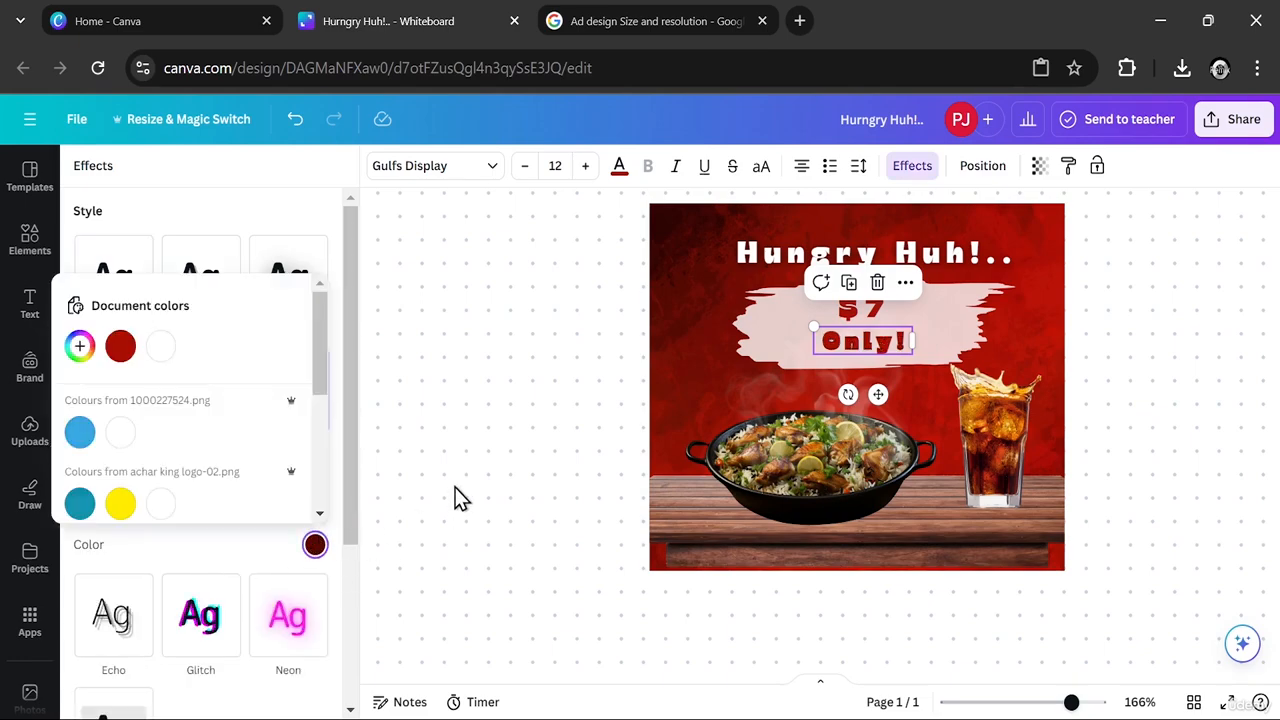
{"action": "left_click", "coordinate": [80, 345]}
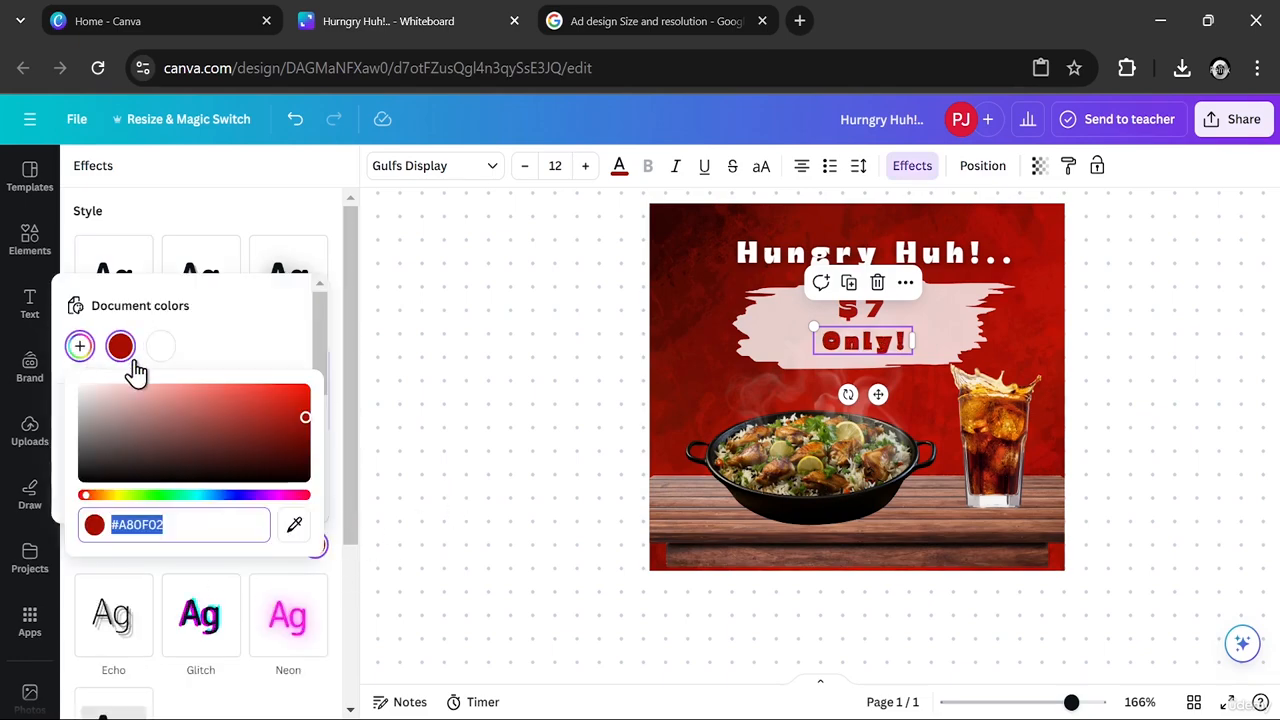
{"action": "left_click", "coordinate": [116, 469]}
{"action": "mouse_move", "coordinate": [116, 469]}
{"action": "left_mouse_down"}
{"action": "mouse_move", "coordinate": [143, 454]}
{"action": "mouse_move", "coordinate": [99, 477]}
{"action": "left_mouse_up"}
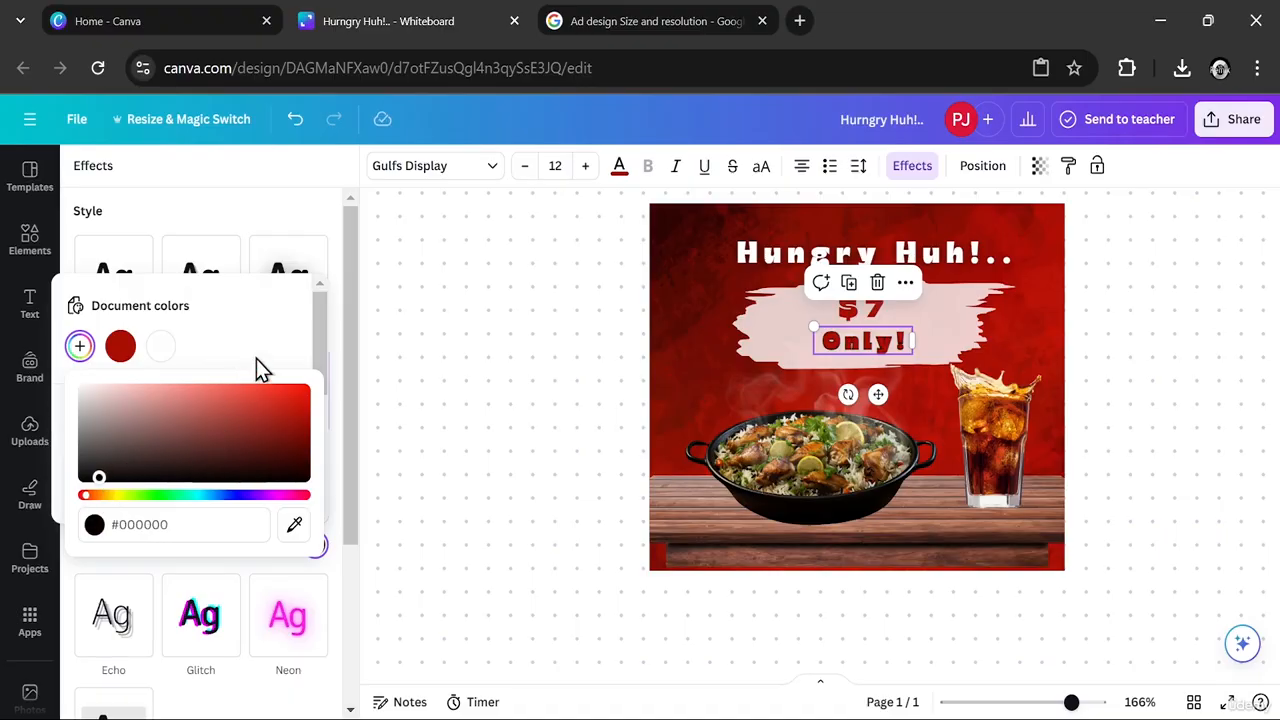
{"action": "left_click", "coordinate": [346, 398]}
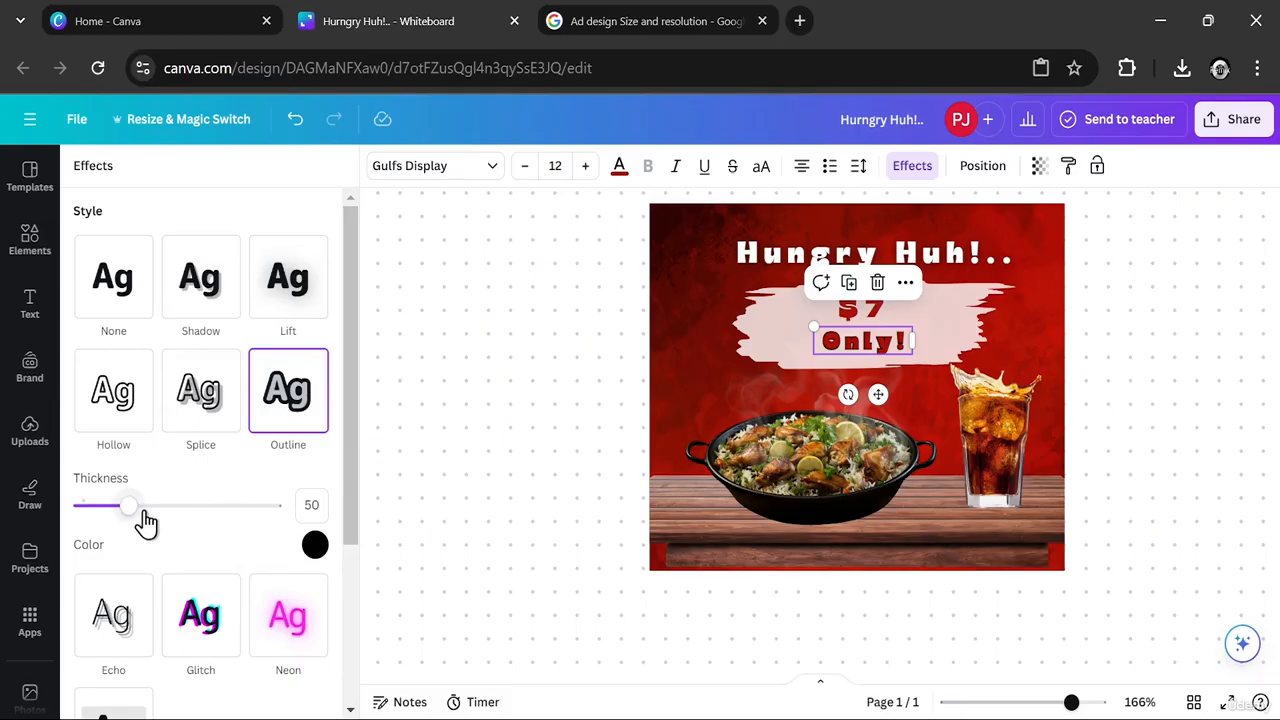
{"action": "left_click_drag", "start_coordinate": [134, 509], "coordinate": [119, 513]}
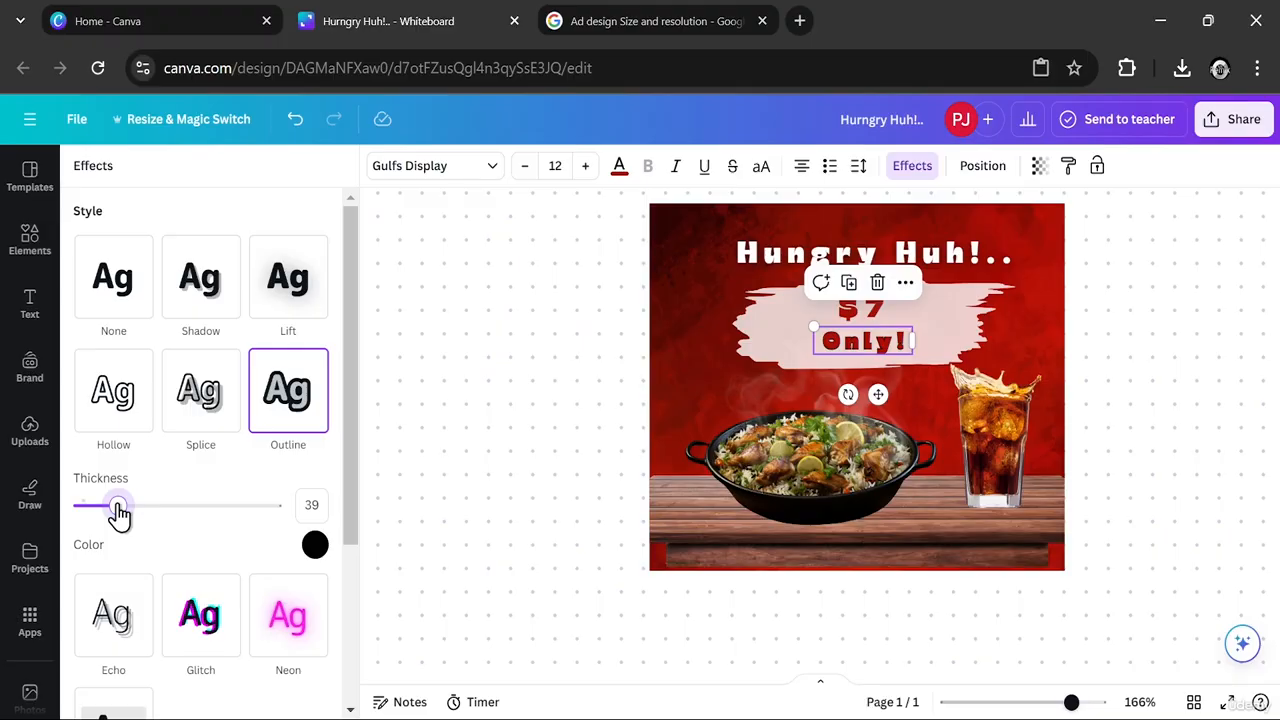
{"action": "left_click", "coordinate": [438, 443]}
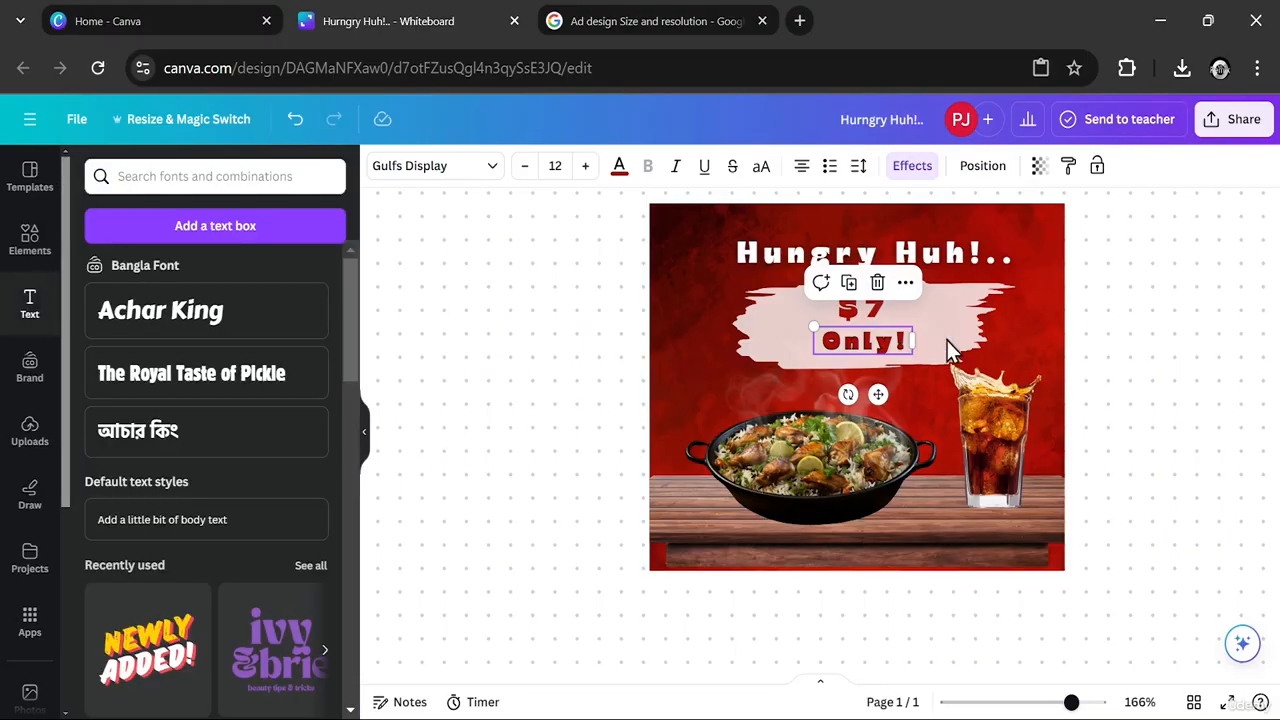
{"action": "left_click", "coordinate": [1170, 355]}
- Give the "$7" text an Outline effect in near-black #050505 with a thickness of 27
{"action": "left_click", "coordinate": [890, 306]}
{"action": "left_click", "coordinate": [871, 305]}
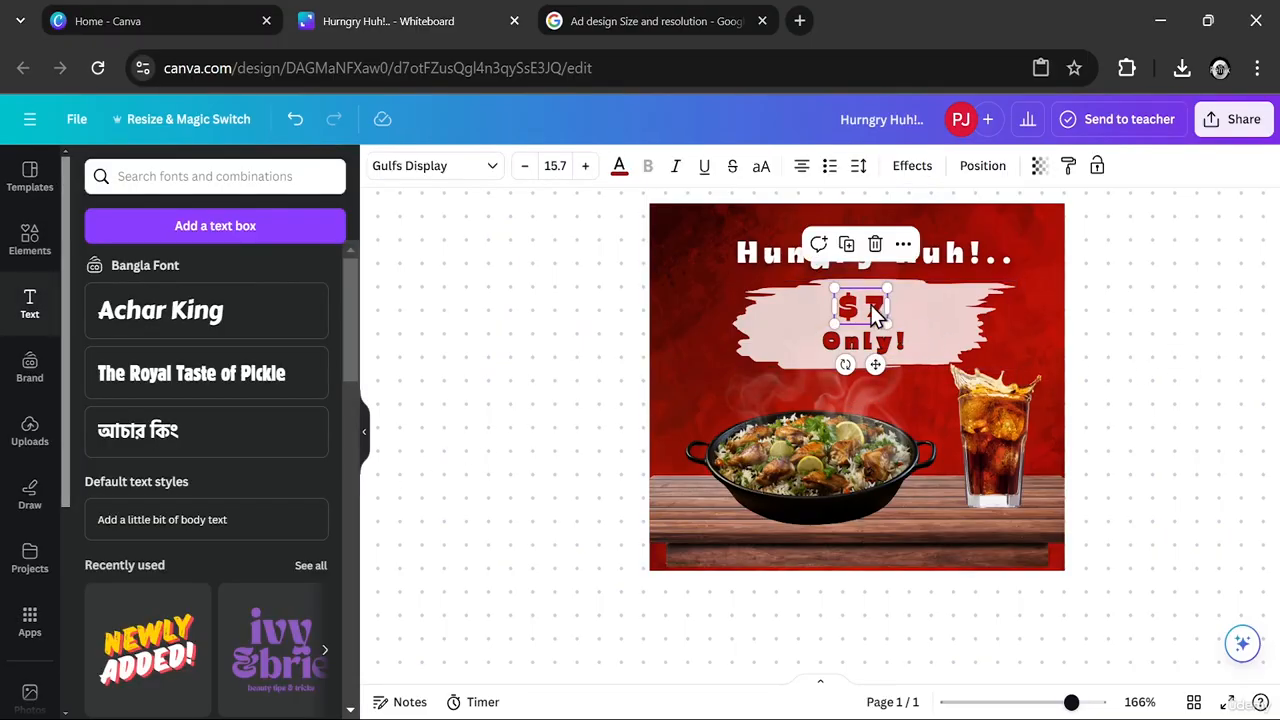
{"action": "left_click", "coordinate": [912, 166]}
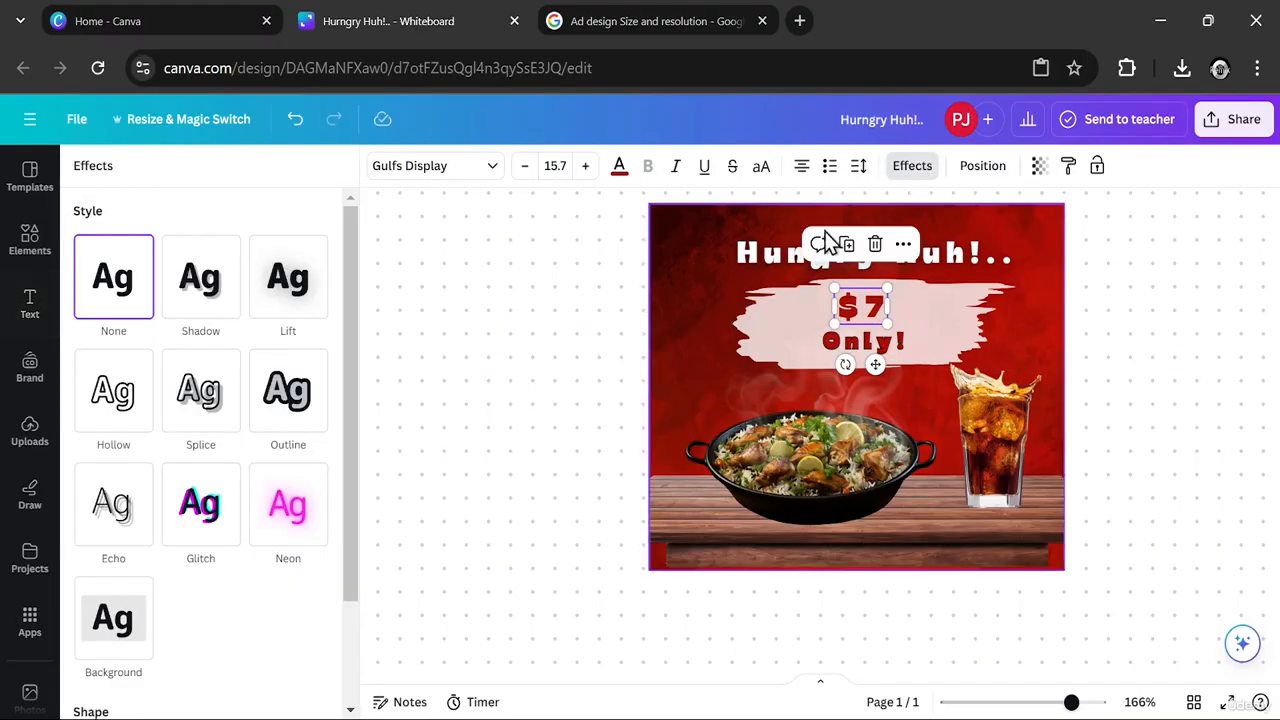
{"action": "left_click", "coordinate": [290, 306]}
{"action": "left_click_drag", "start_coordinate": [177, 391], "coordinate": [35, 405]}
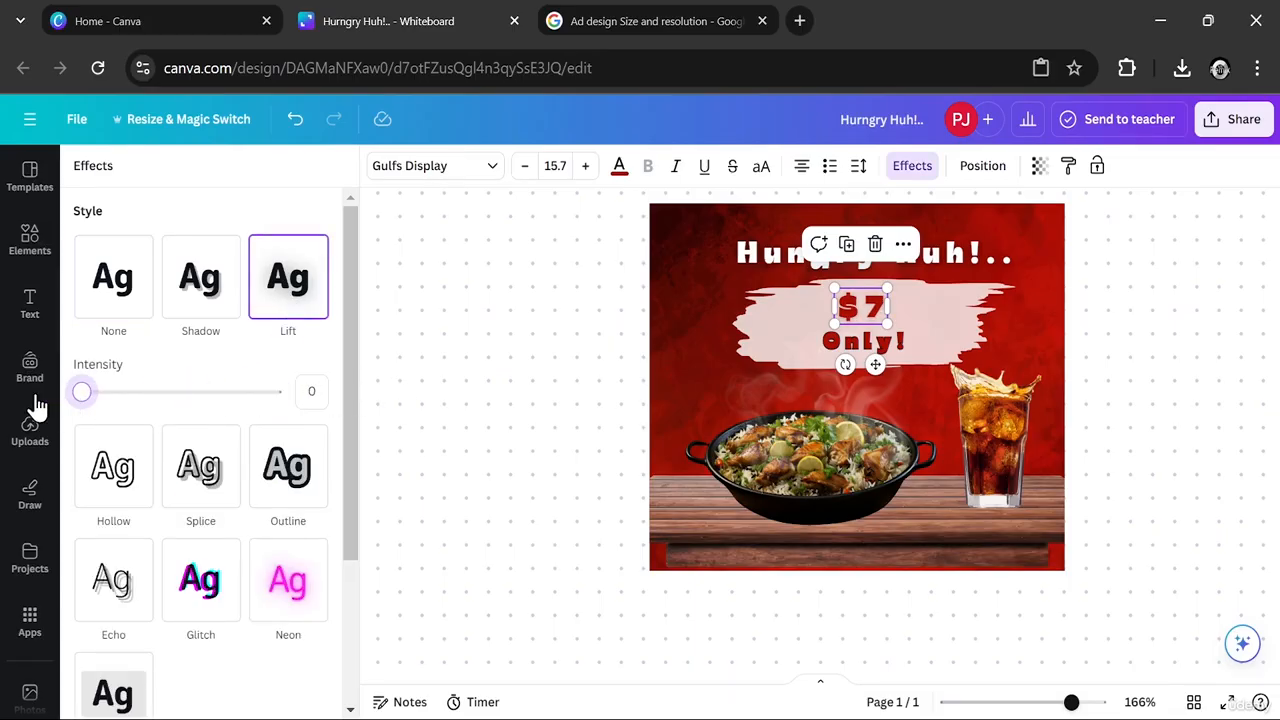
{"action": "left_click", "coordinate": [272, 473]}
{"action": "left_click", "coordinate": [315, 544]}
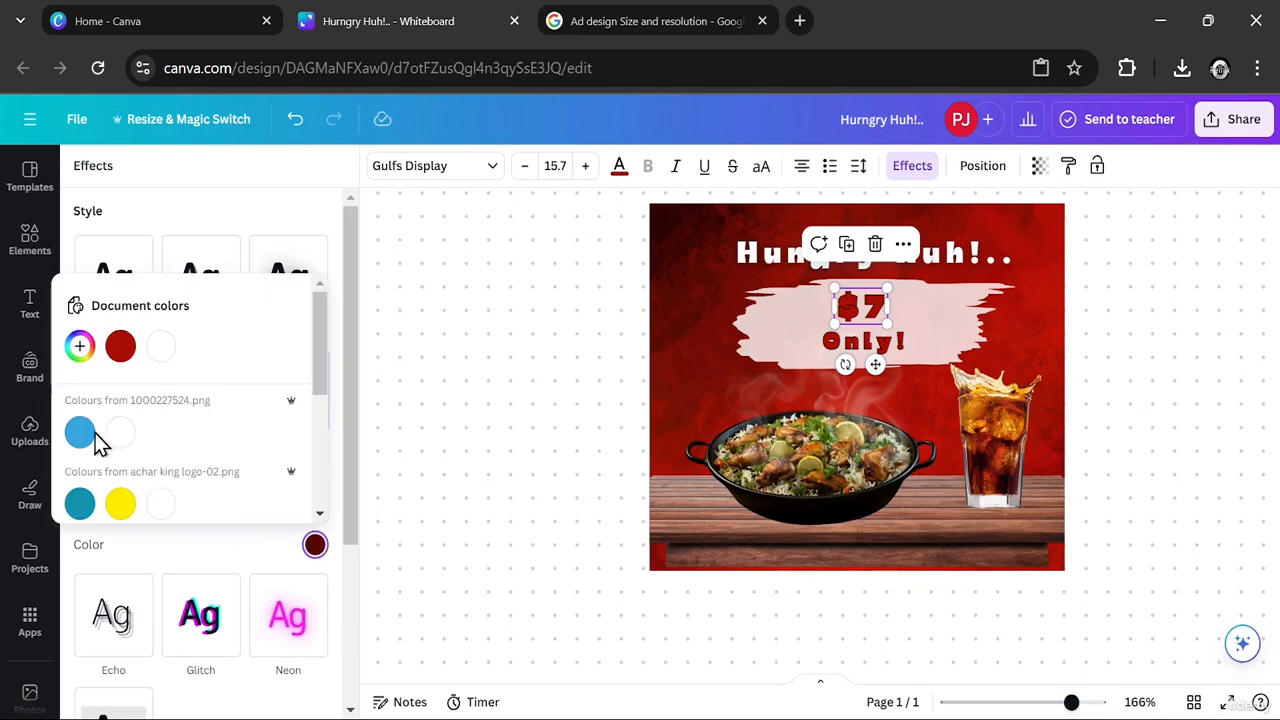
{"action": "left_click", "coordinate": [80, 346]}
{"action": "left_click_drag", "start_coordinate": [148, 462], "coordinate": [83, 477]}
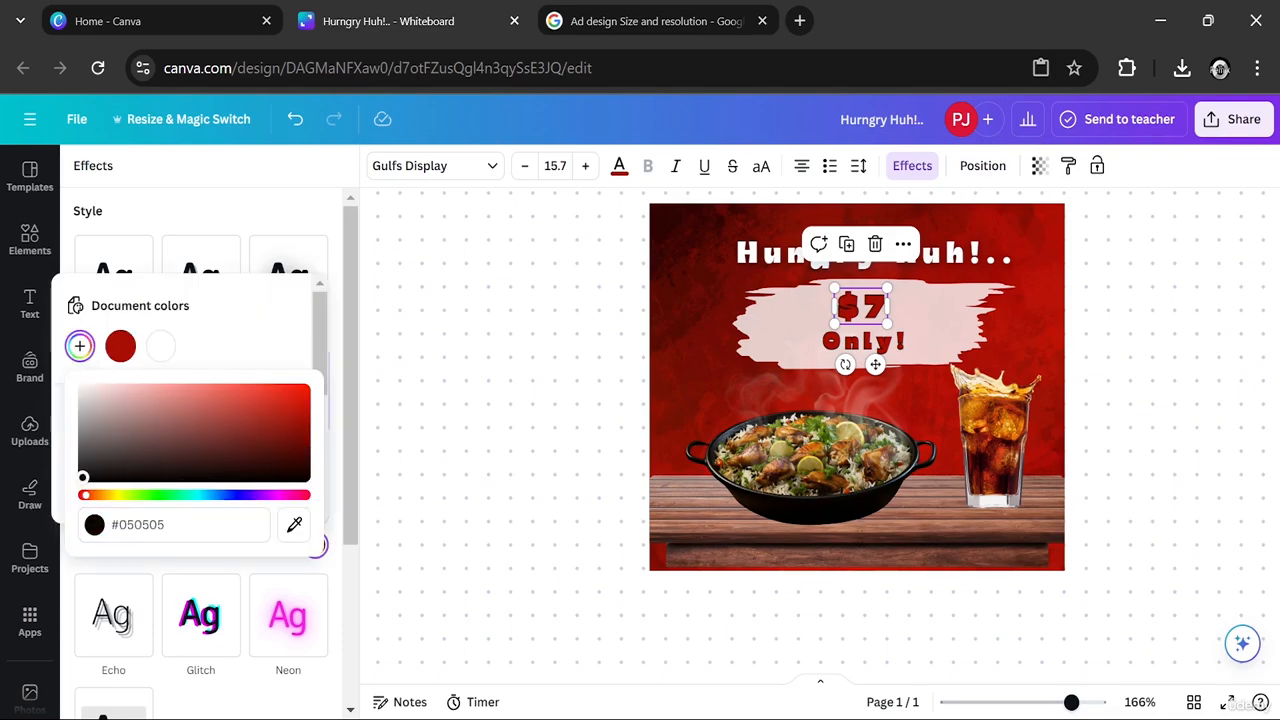
{"action": "left_click", "coordinate": [347, 387]}
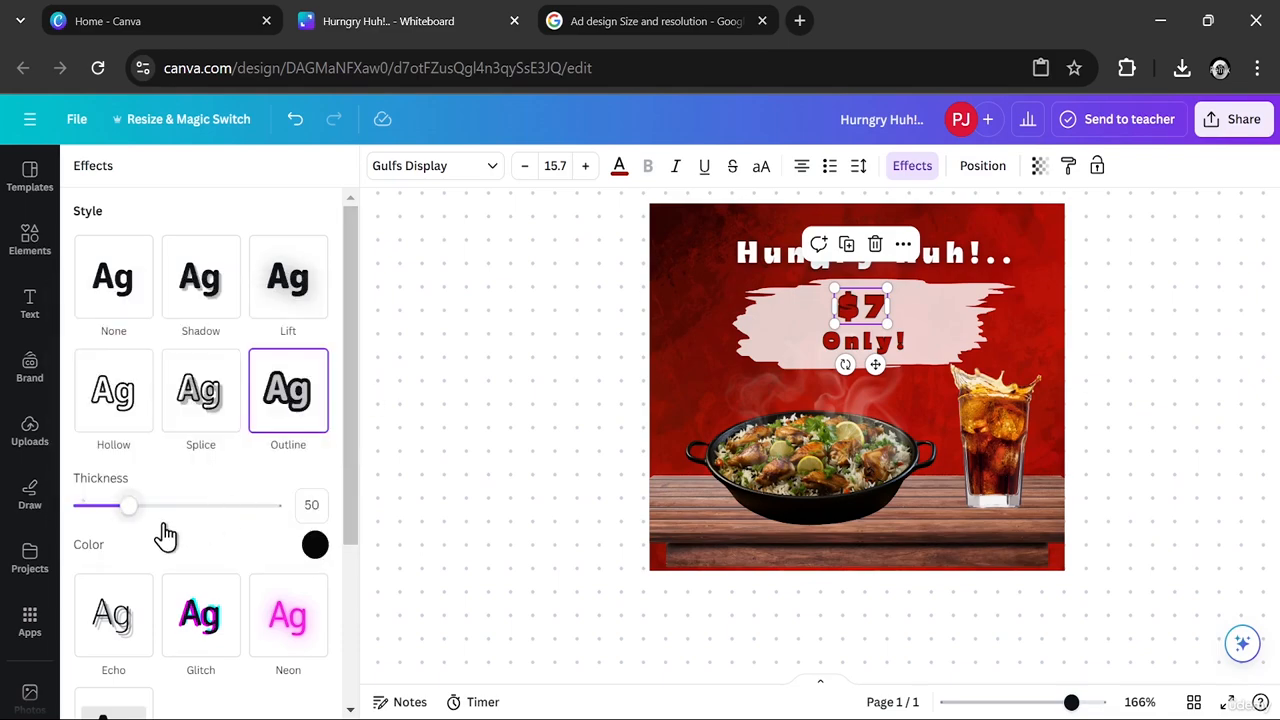
{"action": "left_click_drag", "start_coordinate": [129, 505], "coordinate": [106, 515]}
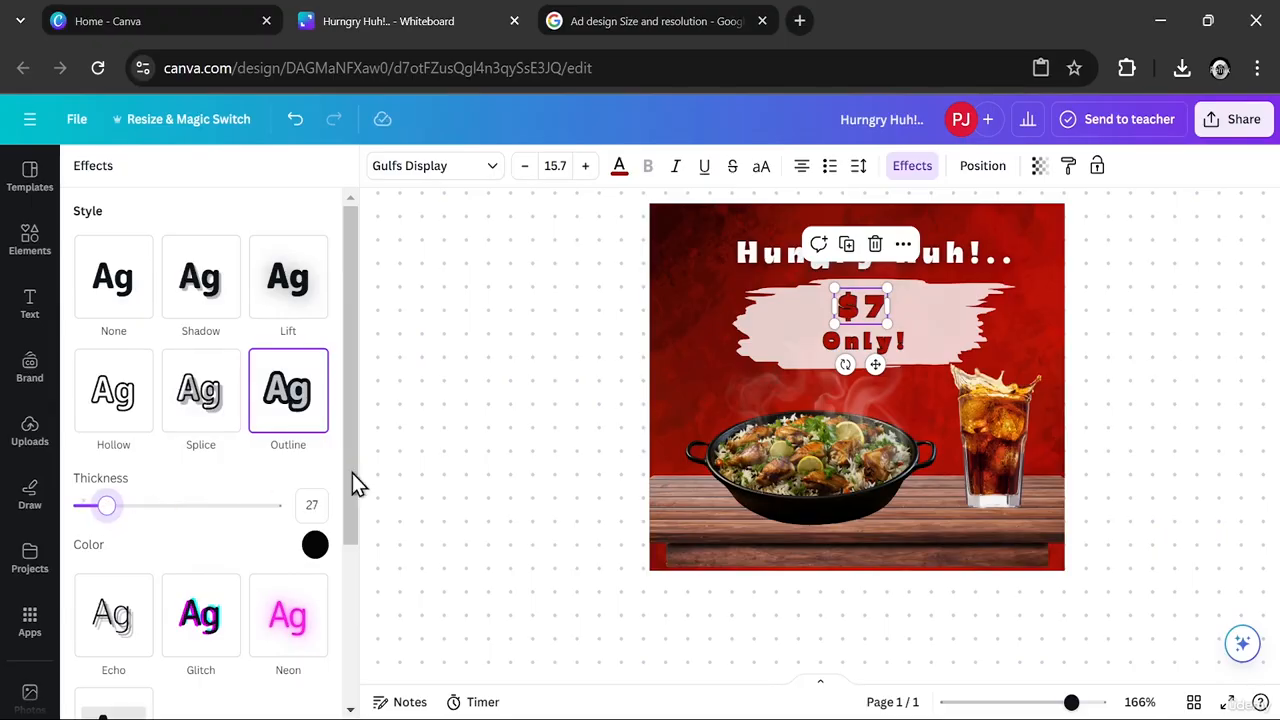
{"action": "left_click", "coordinate": [615, 427]}
{"action": "left_click", "coordinate": [1169, 363]}
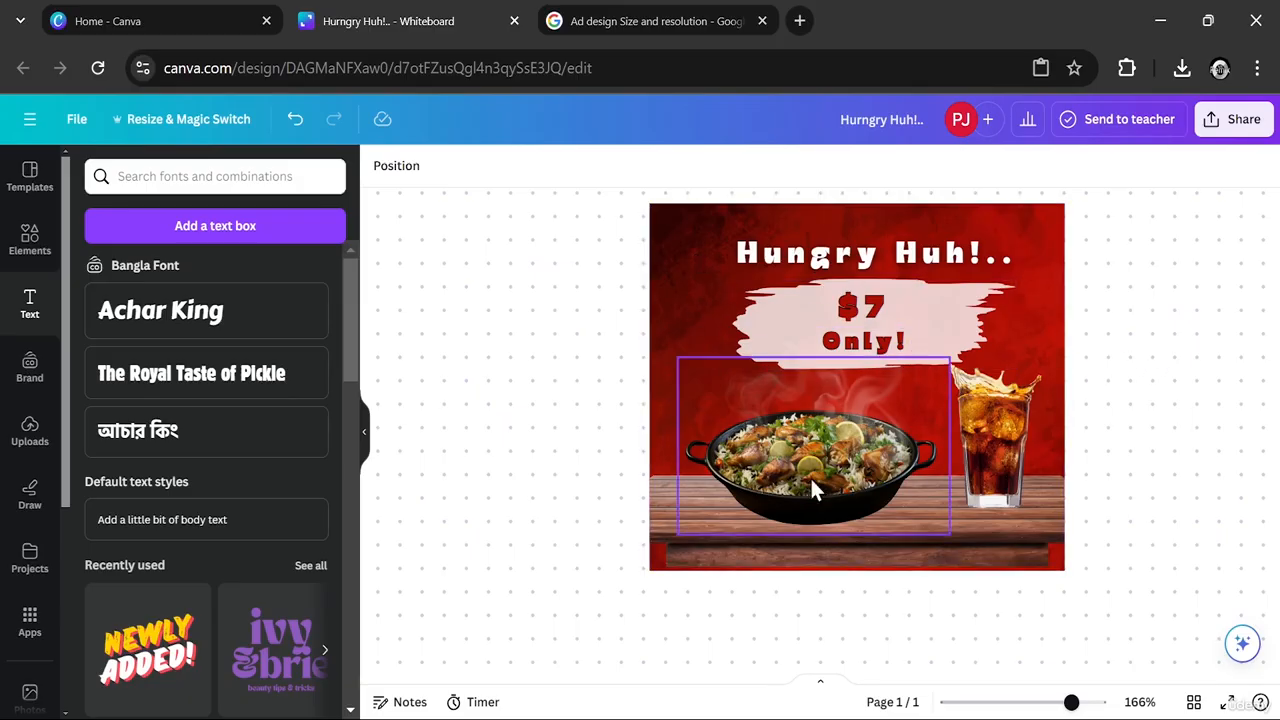
- Add a white text box reading "Biryani Kabab" at size 12
{"action": "left_click", "coordinate": [215, 227]}
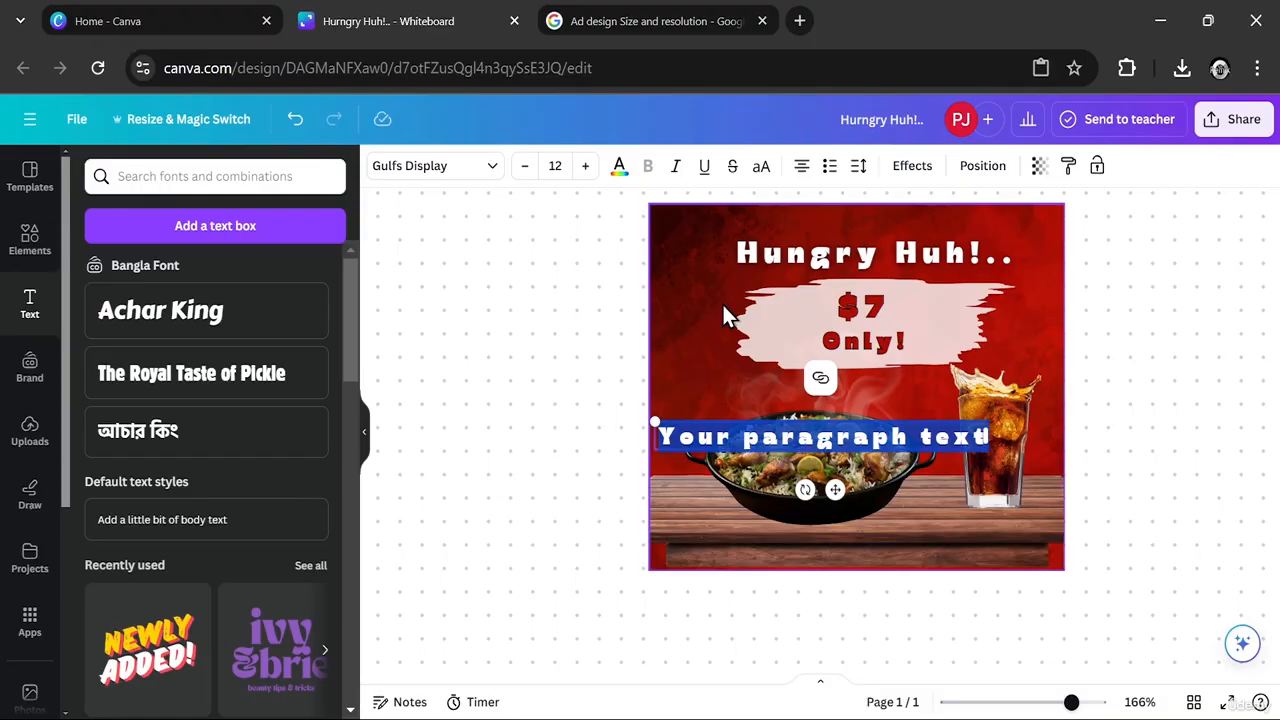
{"action": "type", "text": "Bi"}
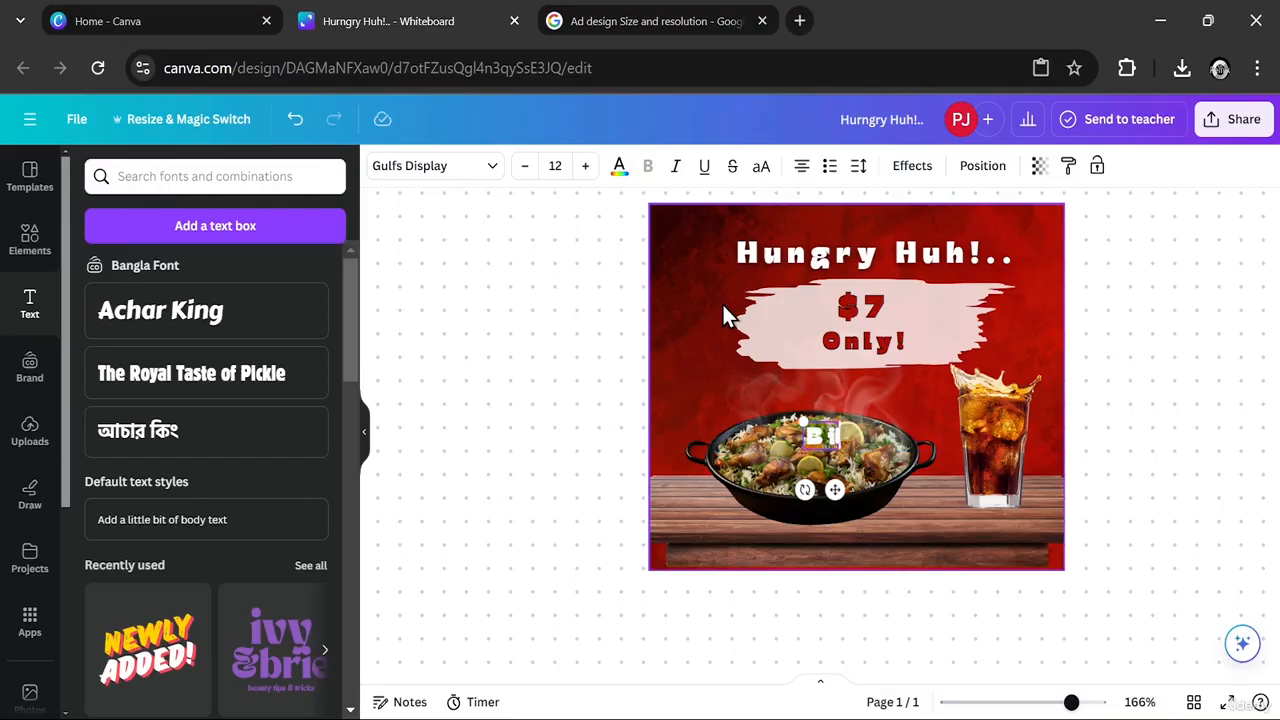
{"action": "type", "text": "ryani!"}
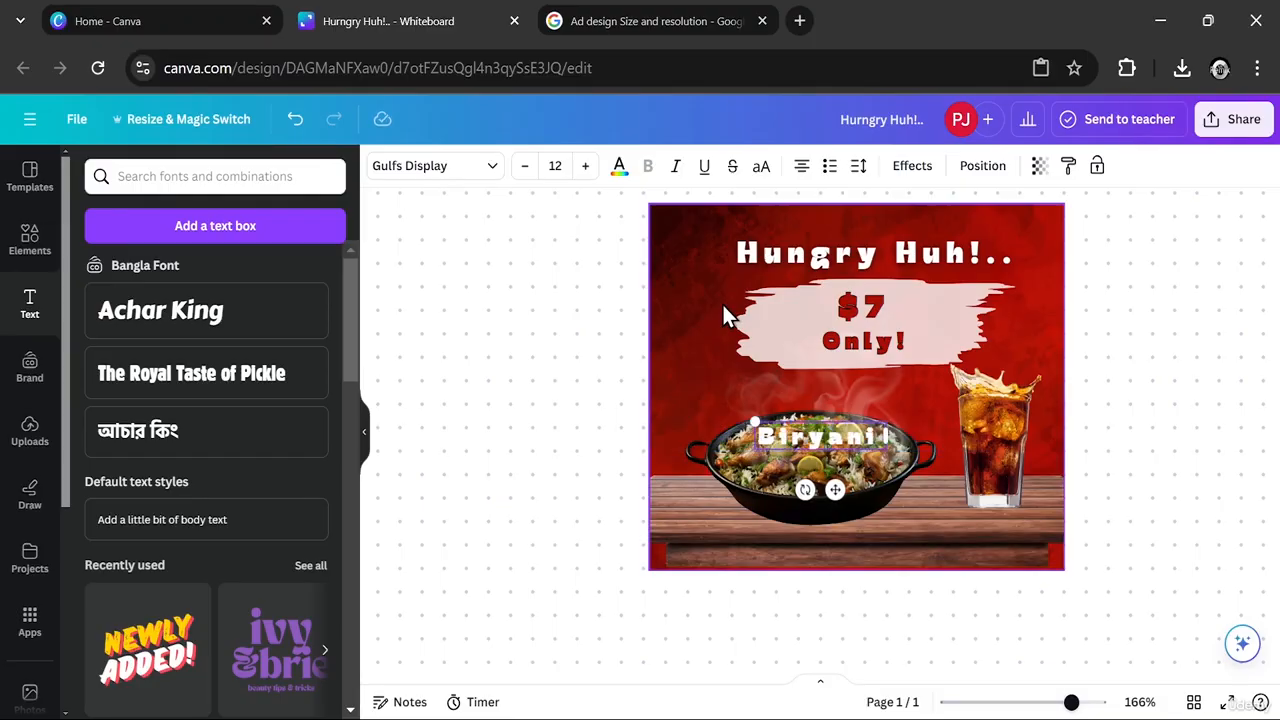
{"action": "type", "text": "Kak"}
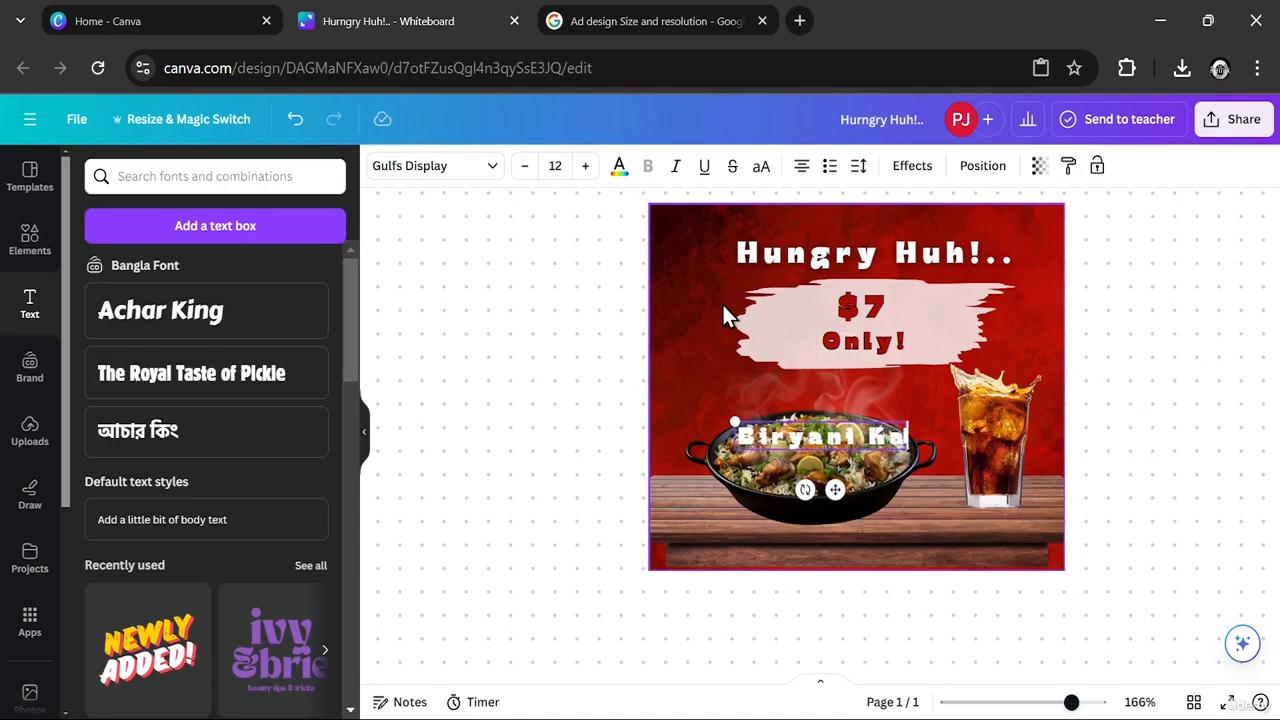
{"action": "key", "text": "BackSpace"}
{"action": "type", "text": "bab!"}
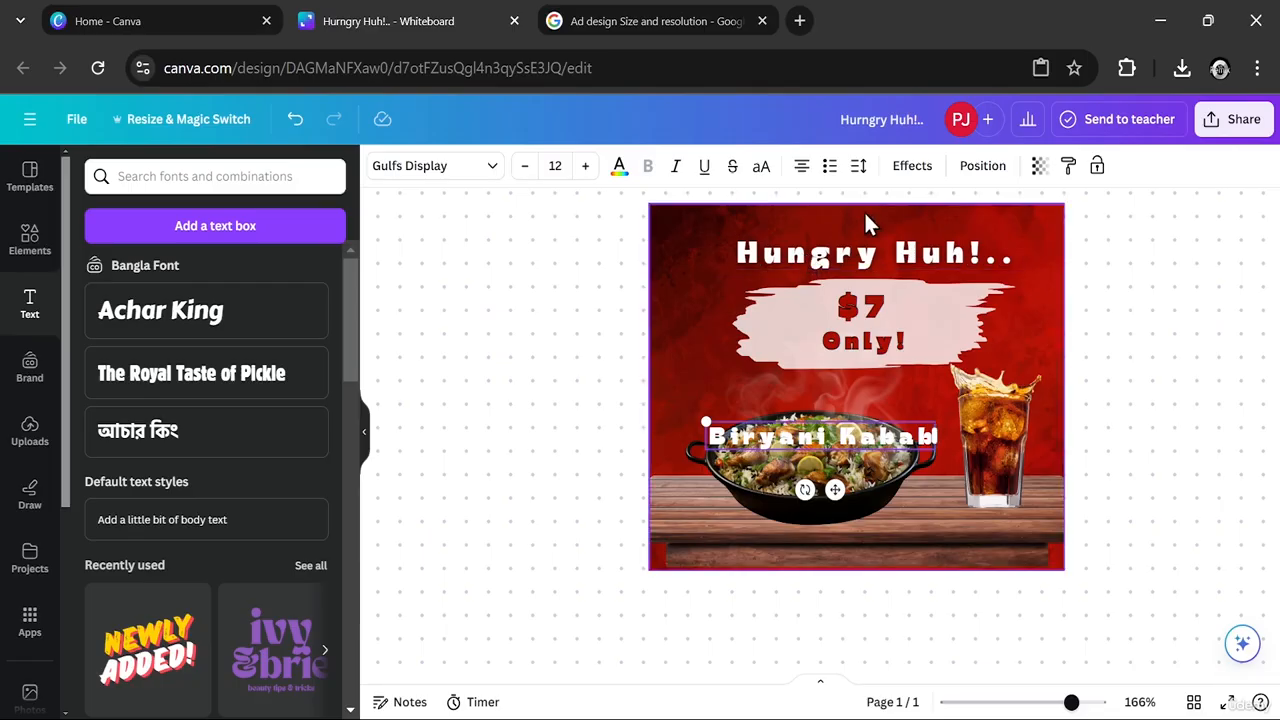
{"action": "left_click", "coordinate": [619, 168]}
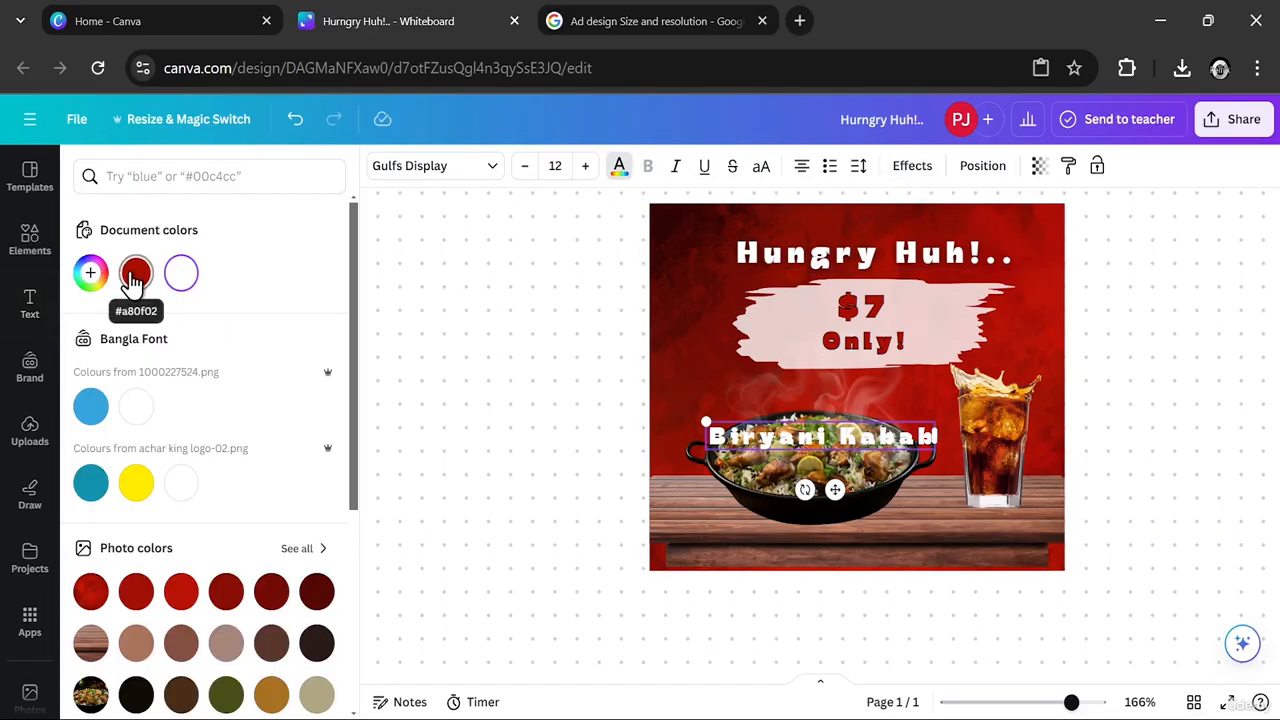
{"action": "left_click", "coordinate": [181, 273]}
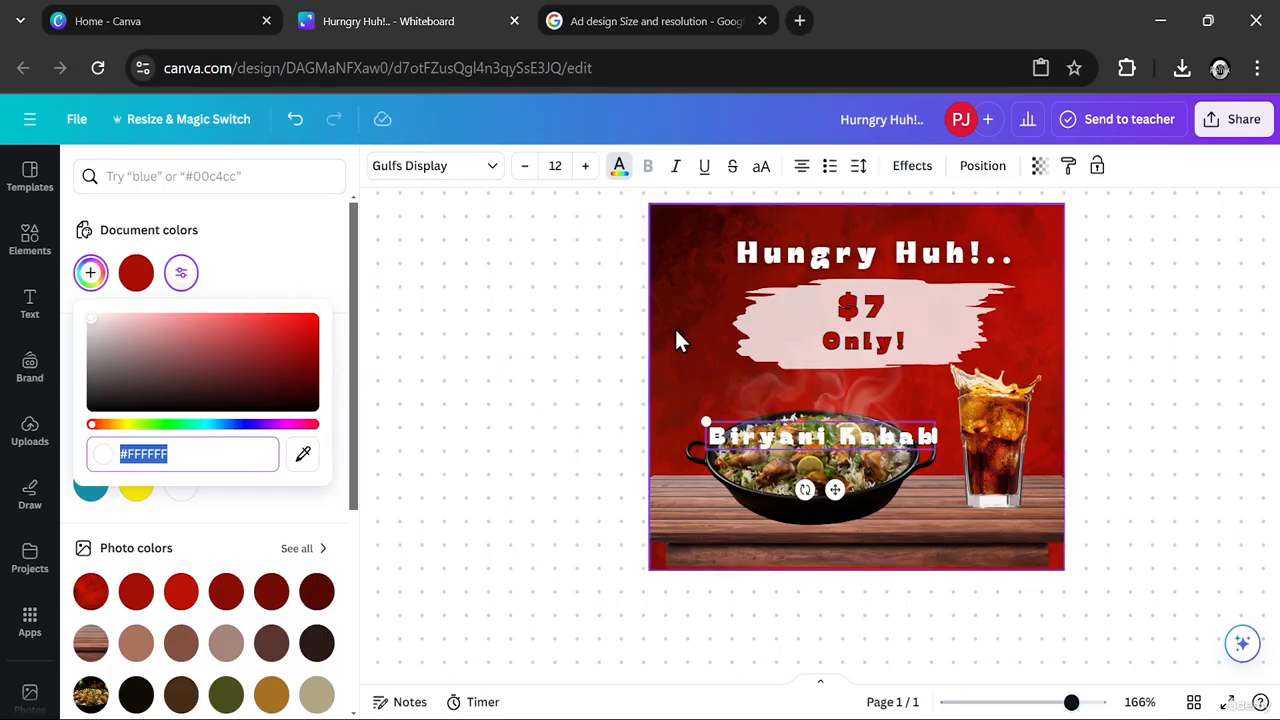
- Rotate the "Biryani Kabab" text to read vertically upward and place it along the ad's left edge
{"action": "mouse_move", "coordinate": [805, 489]}
{"action": "left_mouse_down"}
{"action": "mouse_move", "coordinate": [901, 454]}
{"action": "mouse_move", "coordinate": [892, 462]}
{"action": "mouse_move", "coordinate": [901, 455]}
{"action": "mouse_move", "coordinate": [875, 440]}
{"action": "mouse_move", "coordinate": [878, 455]}
{"action": "mouse_move", "coordinate": [820, 477]}
{"action": "left_mouse_up"}
{"action": "left_click", "coordinate": [814, 443]}
{"action": "left_click_drag", "start_coordinate": [553, 395], "coordinate": [588, 401]}
{"action": "left_click_drag", "start_coordinate": [822, 395], "coordinate": [669, 300]}
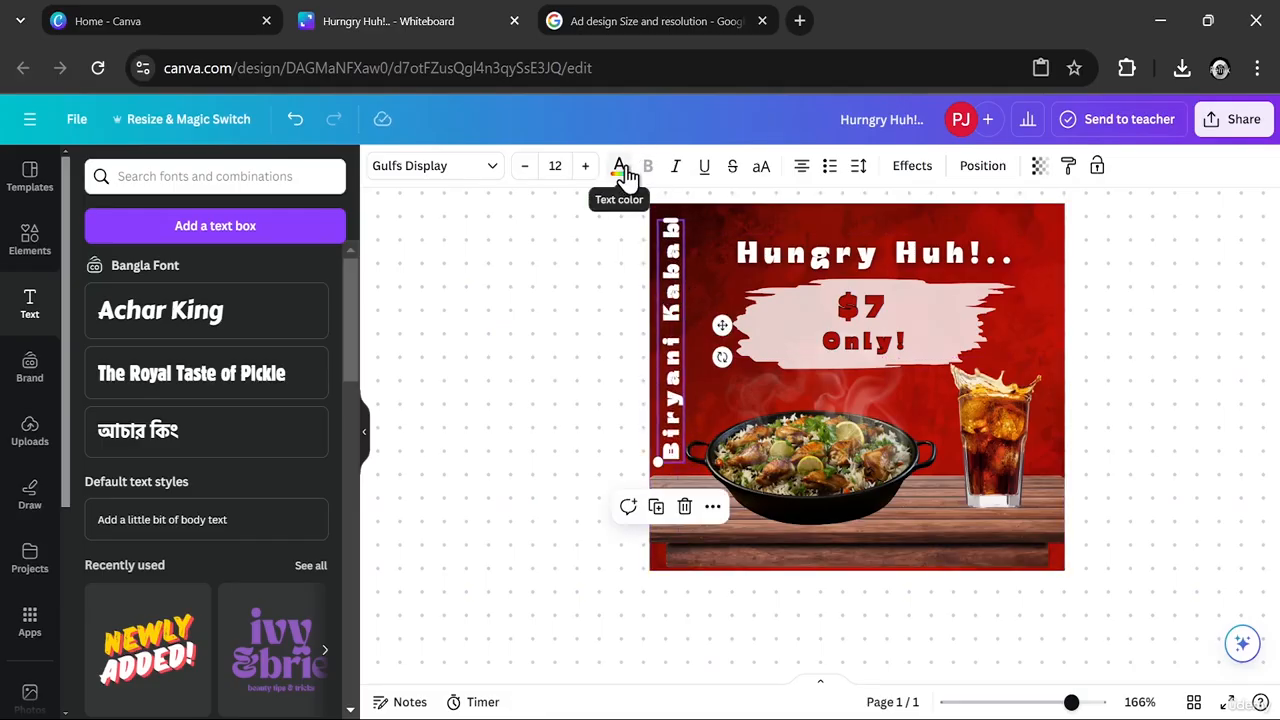
- Try the Achar King style on the vertical "Biryani Kabab" text, then apply the "The Royal Taste of Pickle" text style
{"action": "left_click", "coordinate": [489, 167]}
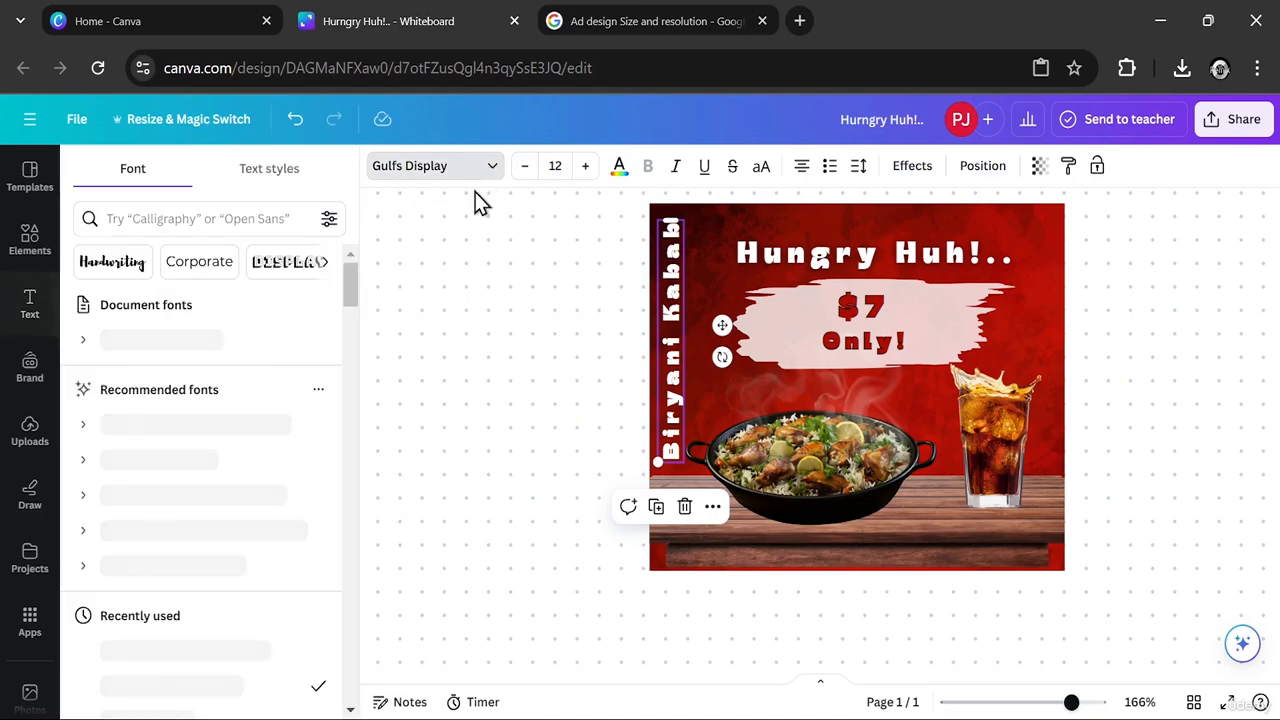
{"action": "left_click", "coordinate": [275, 192]}
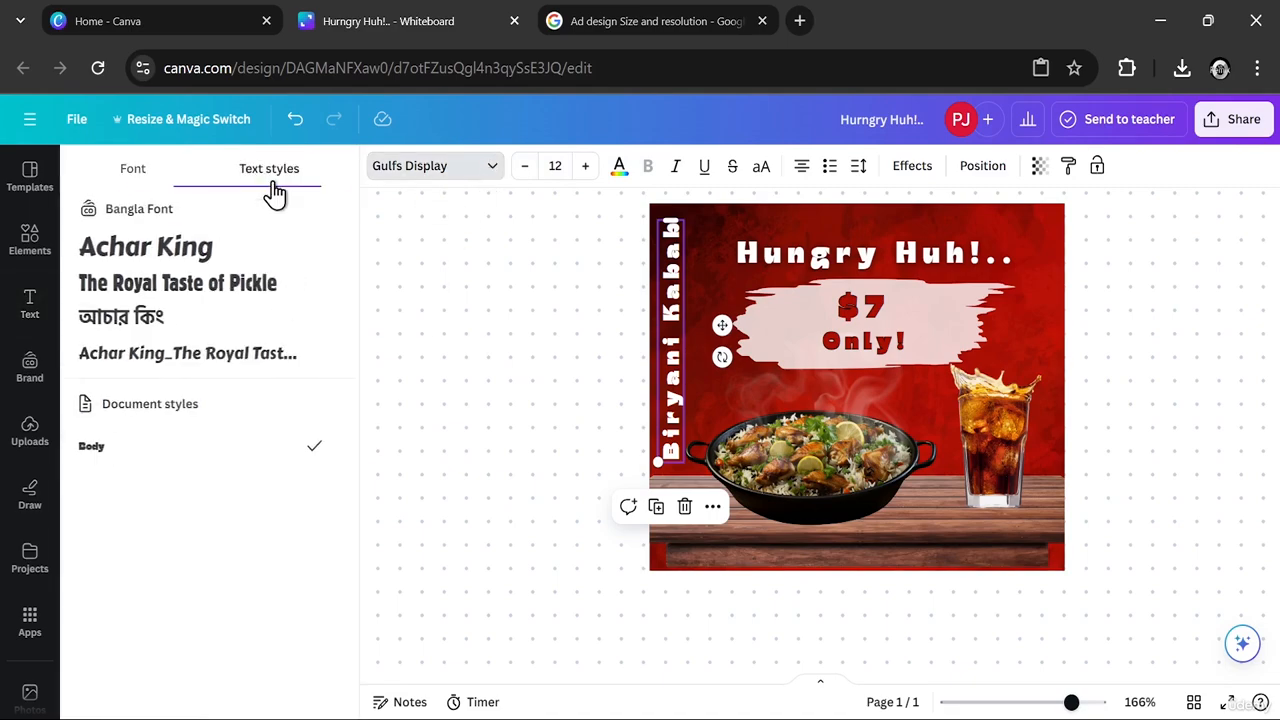
{"action": "left_click", "coordinate": [200, 254]}
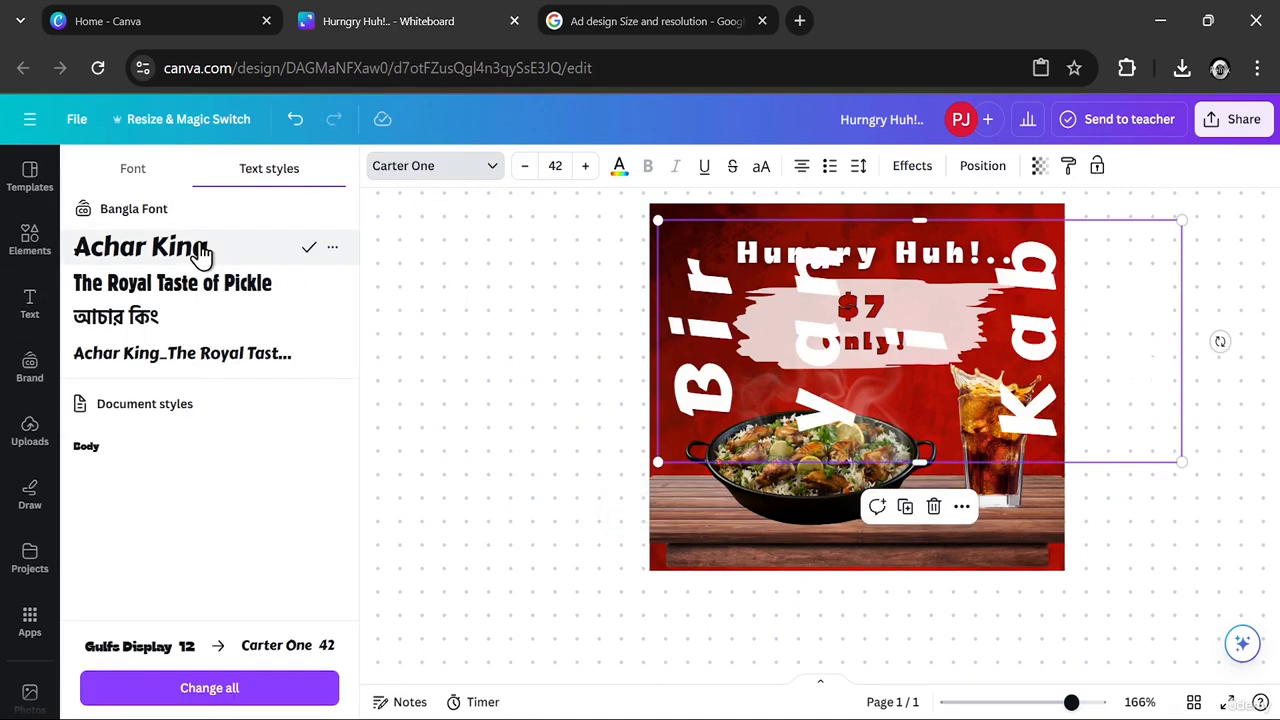
{"action": "left_click", "coordinate": [171, 286]}
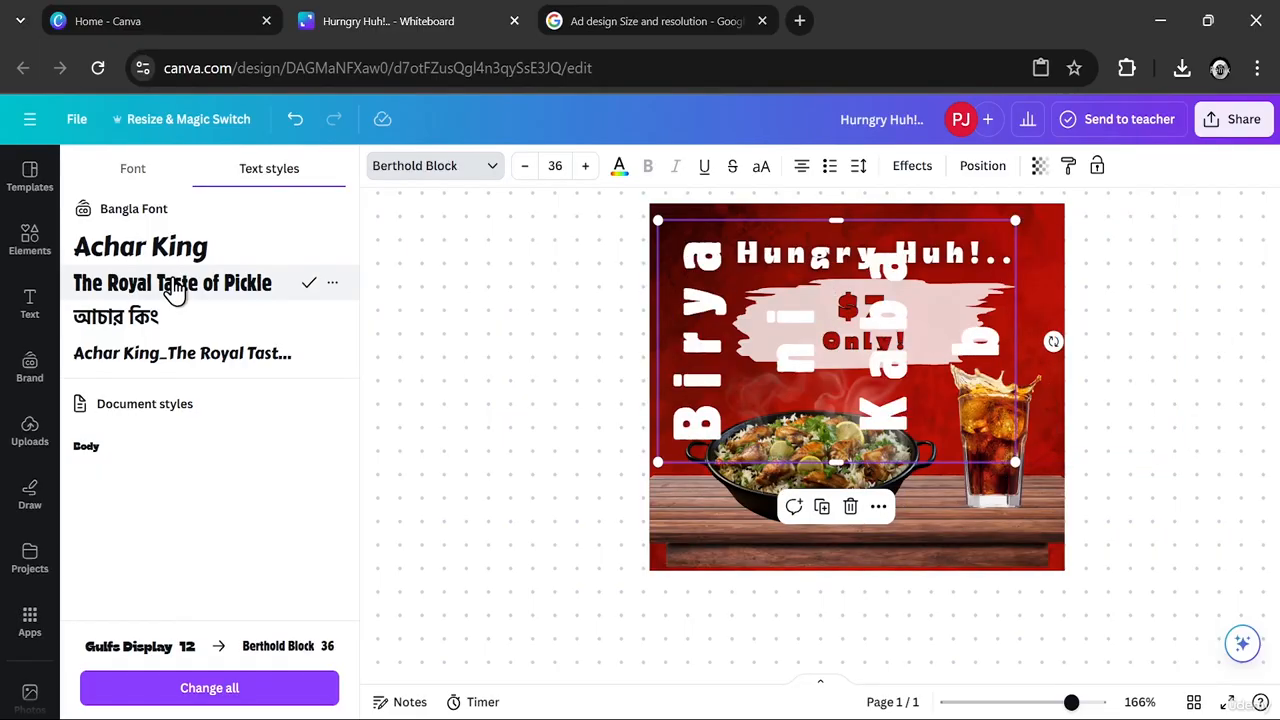
{"action": "left_click", "coordinate": [450, 396]}
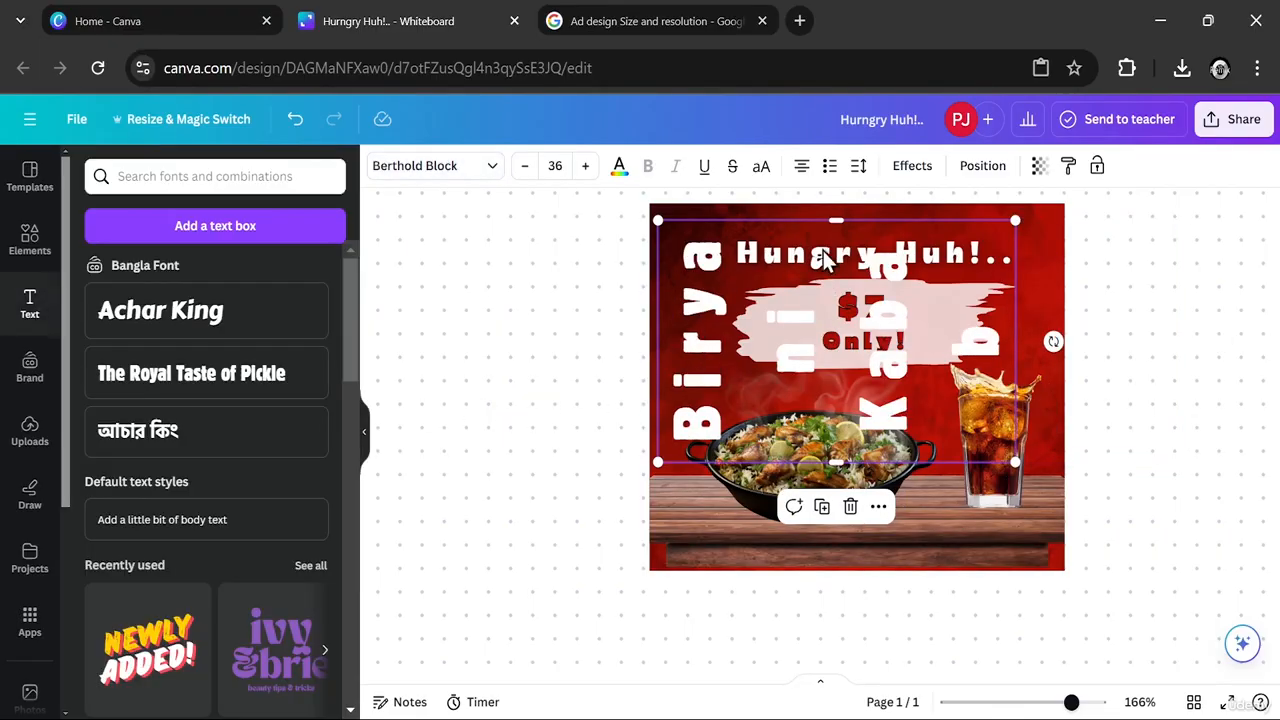
- Reduce the vertical text's letter spacing to 30 and lengthen its box so "Biryani Kabab" fits on one line
{"action": "left_click", "coordinate": [858, 168]}
{"action": "left_click_drag", "start_coordinate": [937, 246], "coordinate": [904, 250]}
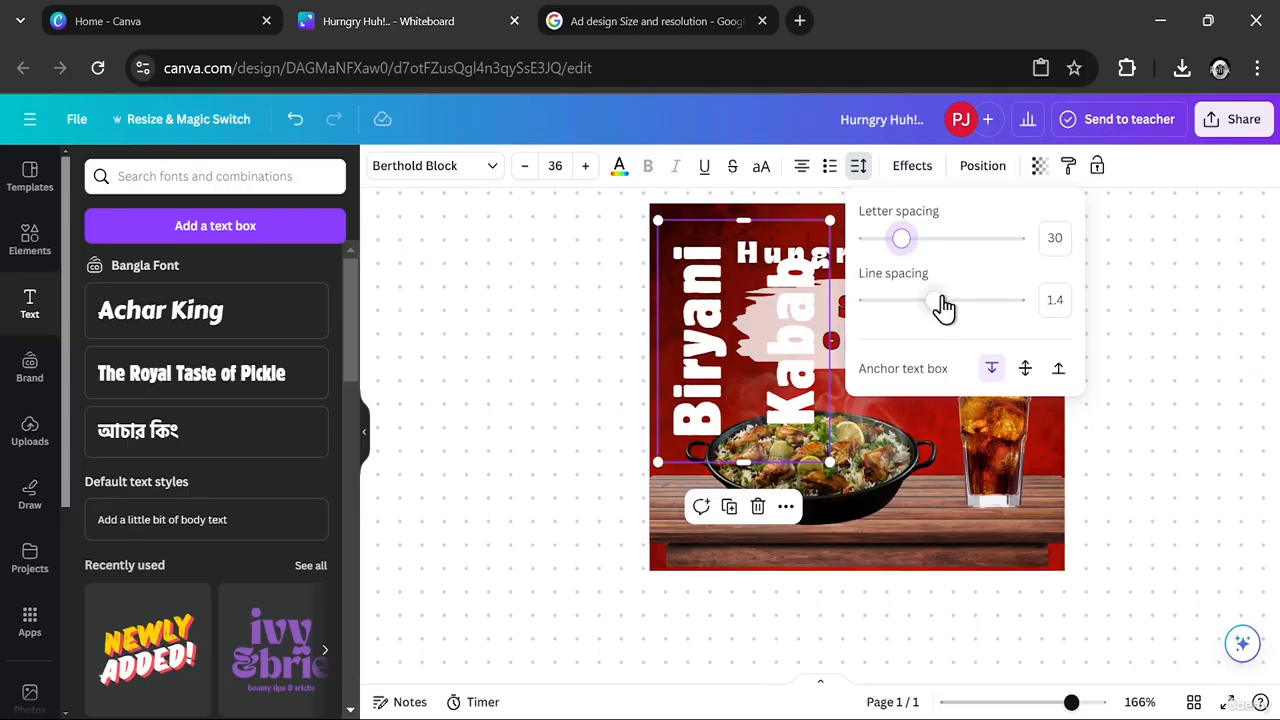
{"action": "left_click_drag", "start_coordinate": [755, 219], "coordinate": [700, 305]}
{"action": "left_click_drag", "start_coordinate": [755, 470], "coordinate": [742, 657]}
- Set the font size of the vertical "Biryani Kabab" text to 10
{"action": "left_click", "coordinate": [550, 167]}
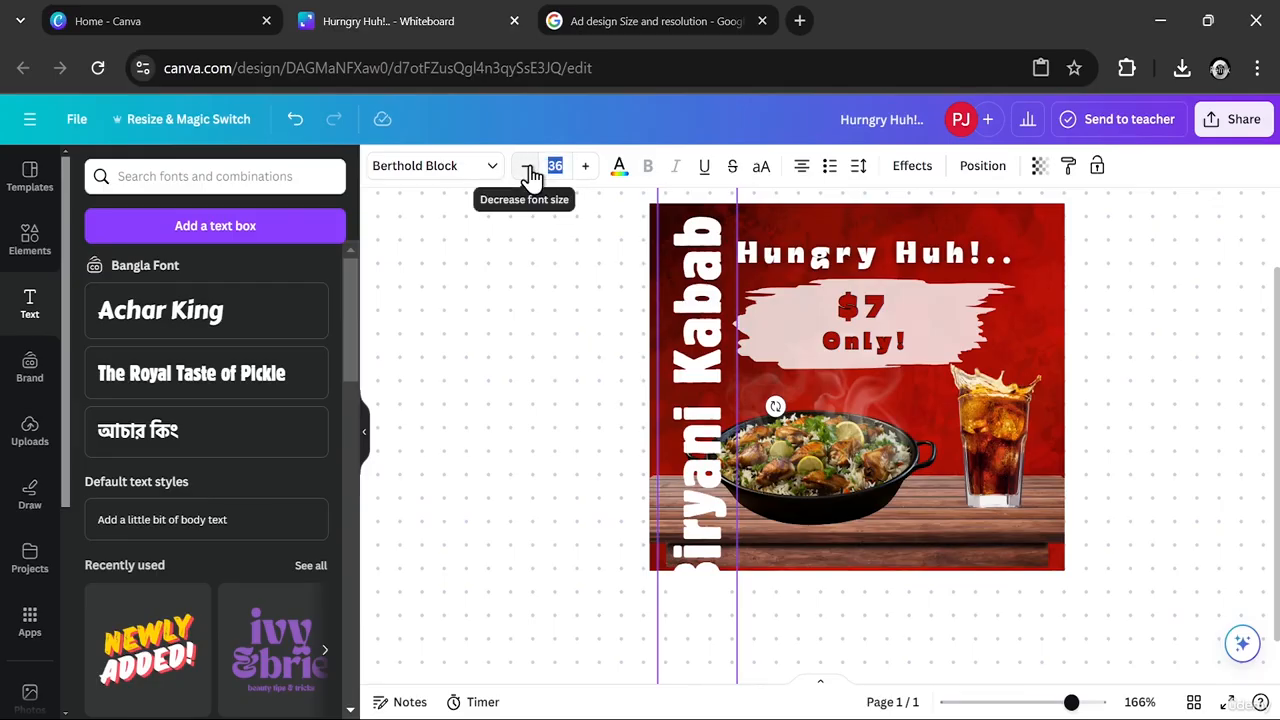
{"action": "type", "text": "10"}
{"action": "left_click", "coordinate": [574, 386]}
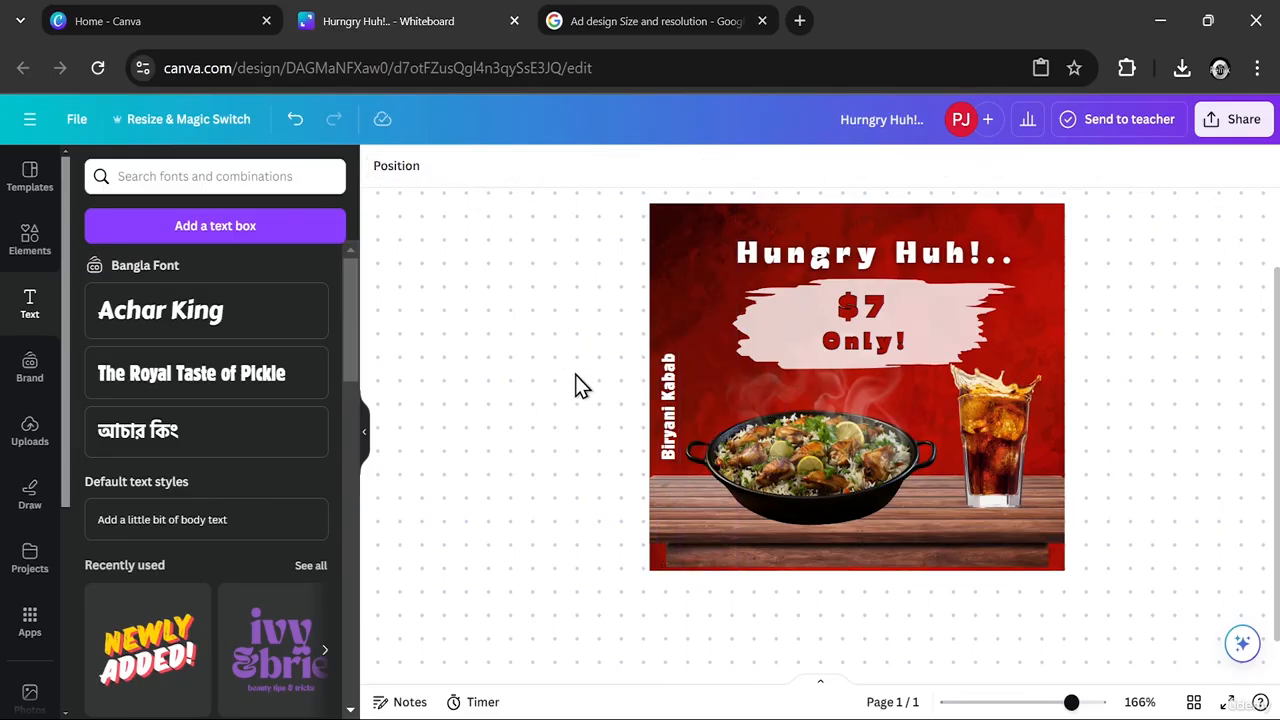
- Set the letter spacing of the vertical "Biryani Kabab" text to 78, keeping line spacing at 1.4
{"action": "left_click", "coordinate": [671, 396]}
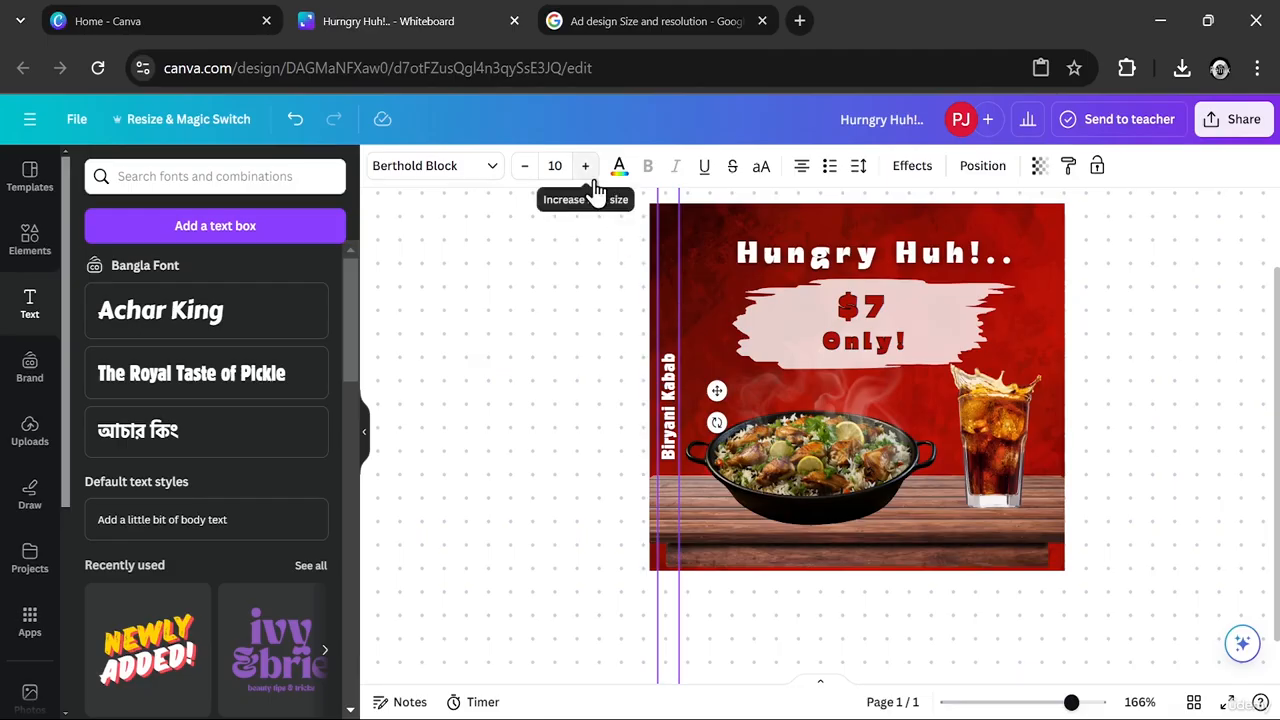
{"action": "left_click", "coordinate": [859, 168]}
{"action": "mouse_move", "coordinate": [935, 302]}
{"action": "left_mouse_down"}
{"action": "mouse_move", "coordinate": [857, 317]}
{"action": "mouse_move", "coordinate": [930, 322]}
{"action": "mouse_move", "coordinate": [934, 300]}
{"action": "left_mouse_up"}
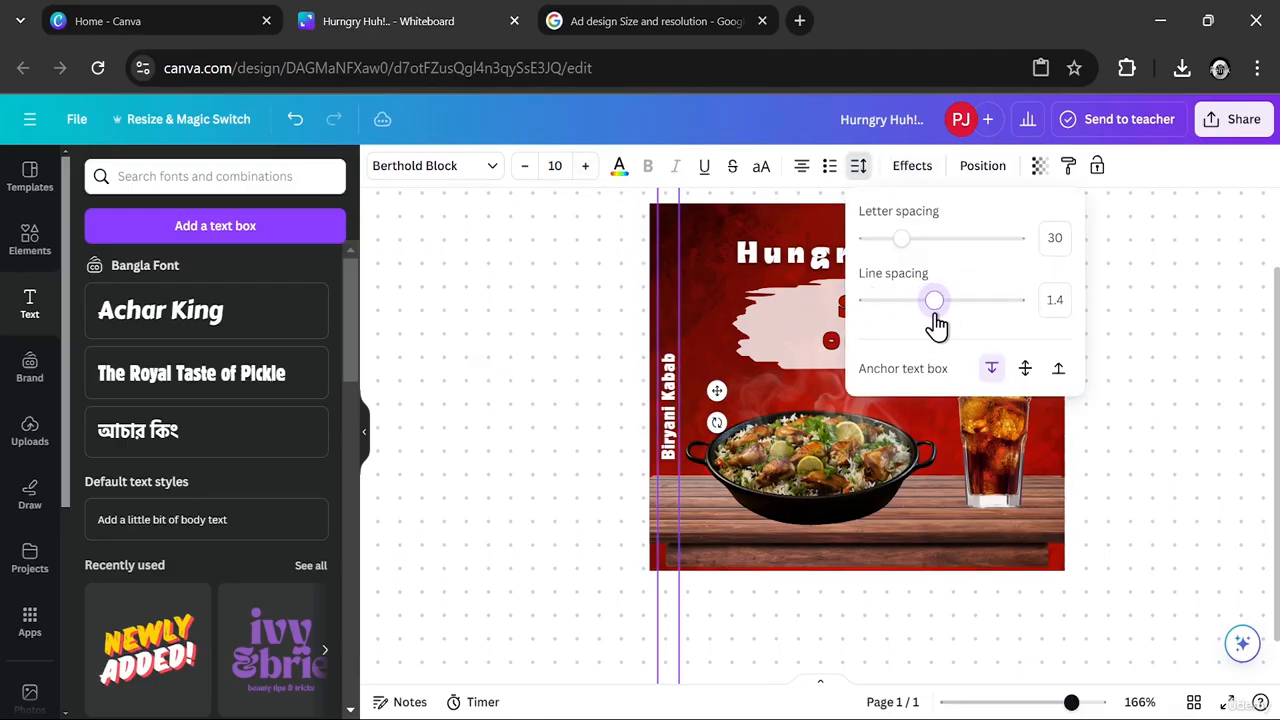
{"action": "left_click_drag", "start_coordinate": [902, 240], "coordinate": [909, 250]}
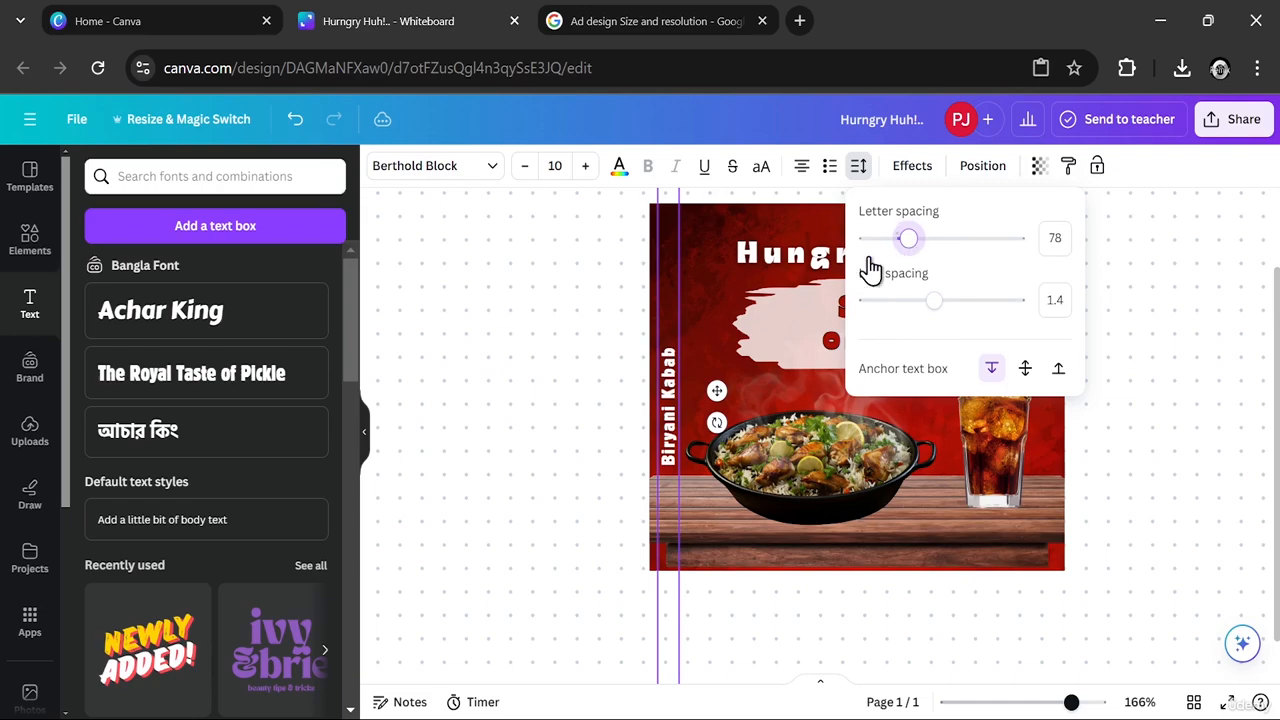
{"action": "left_click", "coordinate": [535, 313]}
- Scale the vertical "Biryani Kabab" text to size 9.8 and move it higher along the ad's left edge
{"action": "left_click", "coordinate": [672, 428]}
{"action": "left_click_drag", "start_coordinate": [672, 428], "coordinate": [682, 243]}
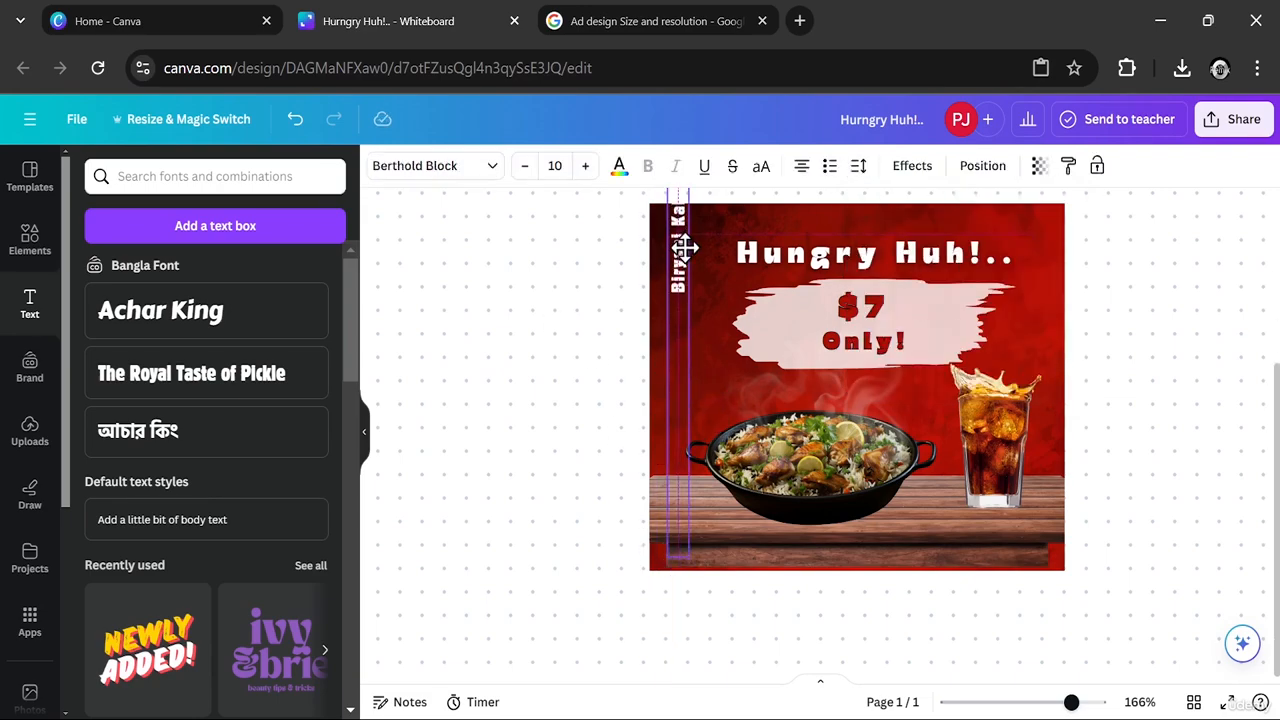
{"action": "mouse_move", "coordinate": [668, 542]}
{"action": "left_mouse_down"}
{"action": "mouse_move", "coordinate": [694, 326]}
{"action": "mouse_move", "coordinate": [668, 528]}
{"action": "left_mouse_up"}
{"action": "left_click_drag", "start_coordinate": [675, 241], "coordinate": [663, 367]}
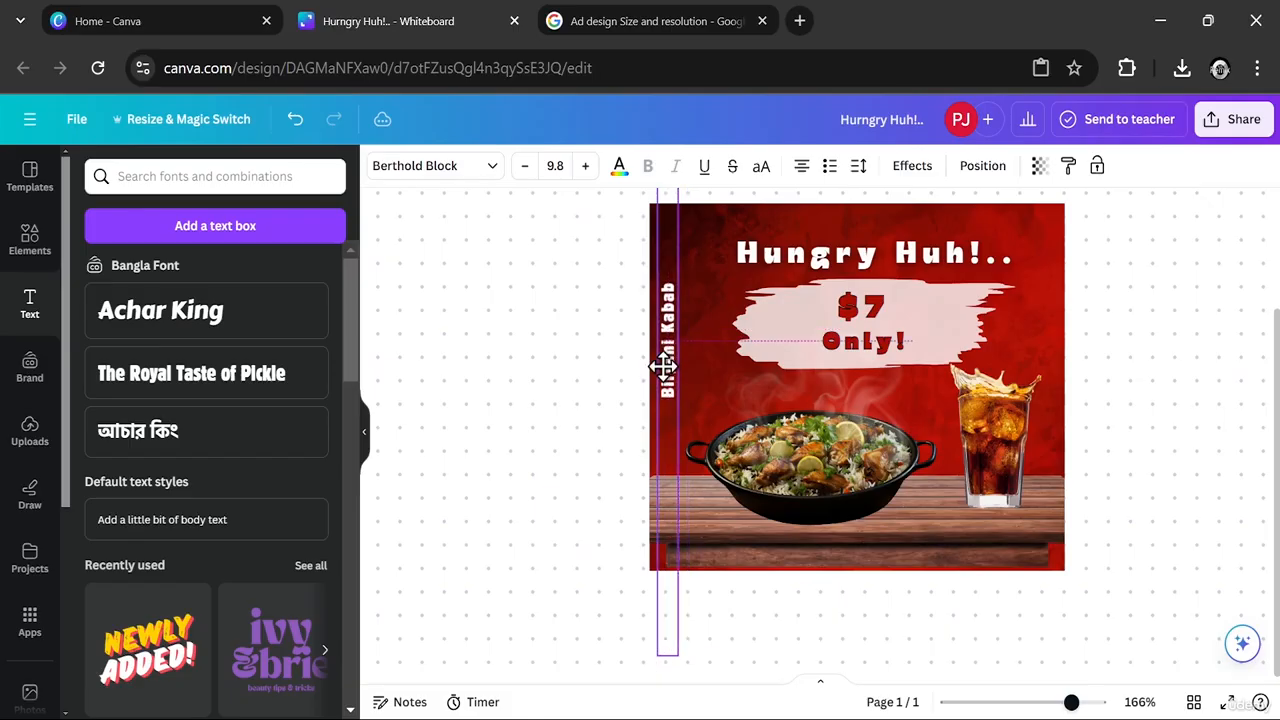
{"action": "left_click", "coordinate": [663, 367]}
- Increase the vertical "Biryani Kabab" text to size 19.8
{"action": "double_click", "coordinate": [585, 166]}
{"action": "triple_click", "coordinate": [585, 166]}
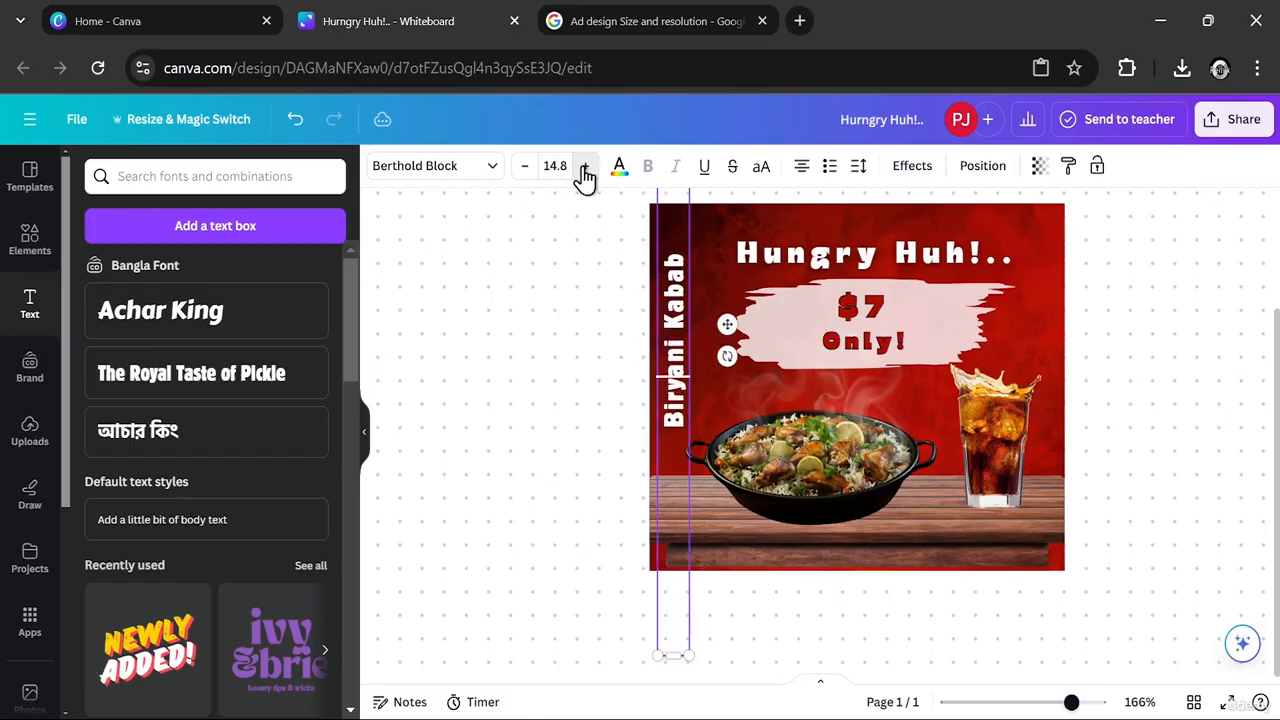
{"action": "double_click", "coordinate": [585, 166]}
{"action": "double_click", "coordinate": [585, 166]}
{"action": "left_click", "coordinate": [585, 166]}
{"action": "left_click", "coordinate": [692, 362]}
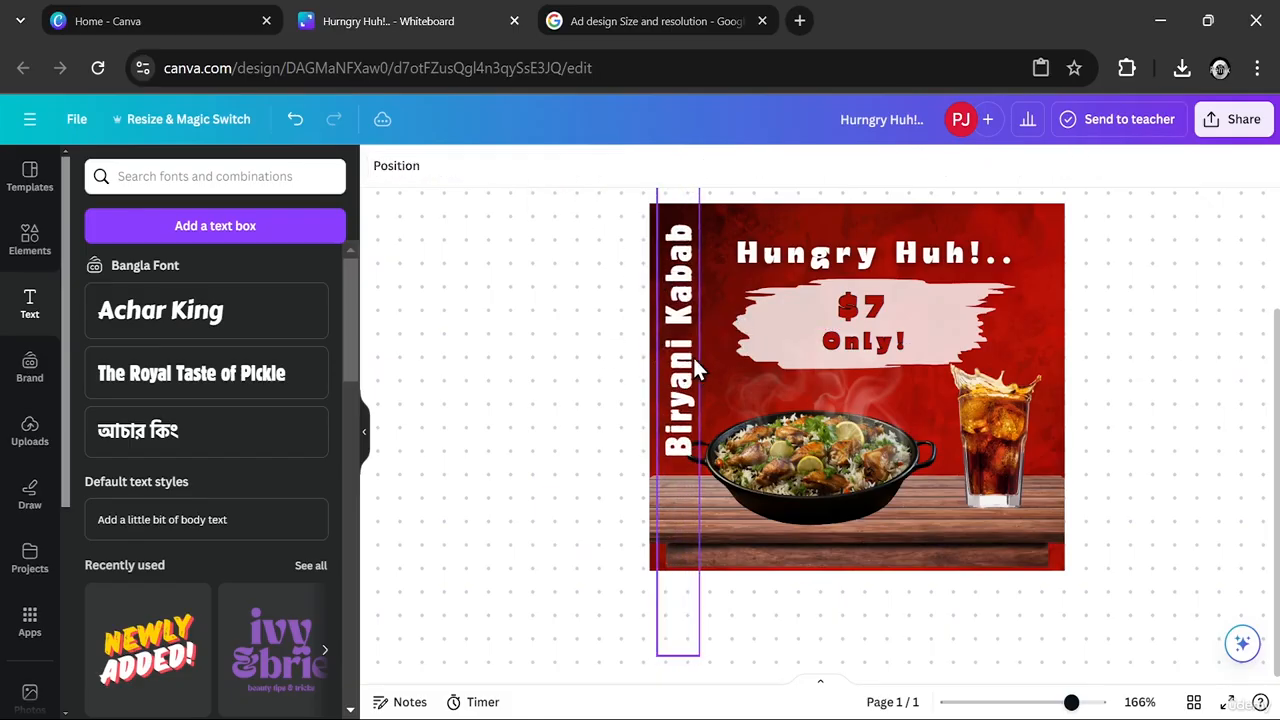
- Align the vertical text's box with the ad's left edge and send it backward one layer
{"action": "left_click_drag", "start_coordinate": [677, 370], "coordinate": [673, 371]}
{"action": "right_click", "coordinate": [677, 345]}
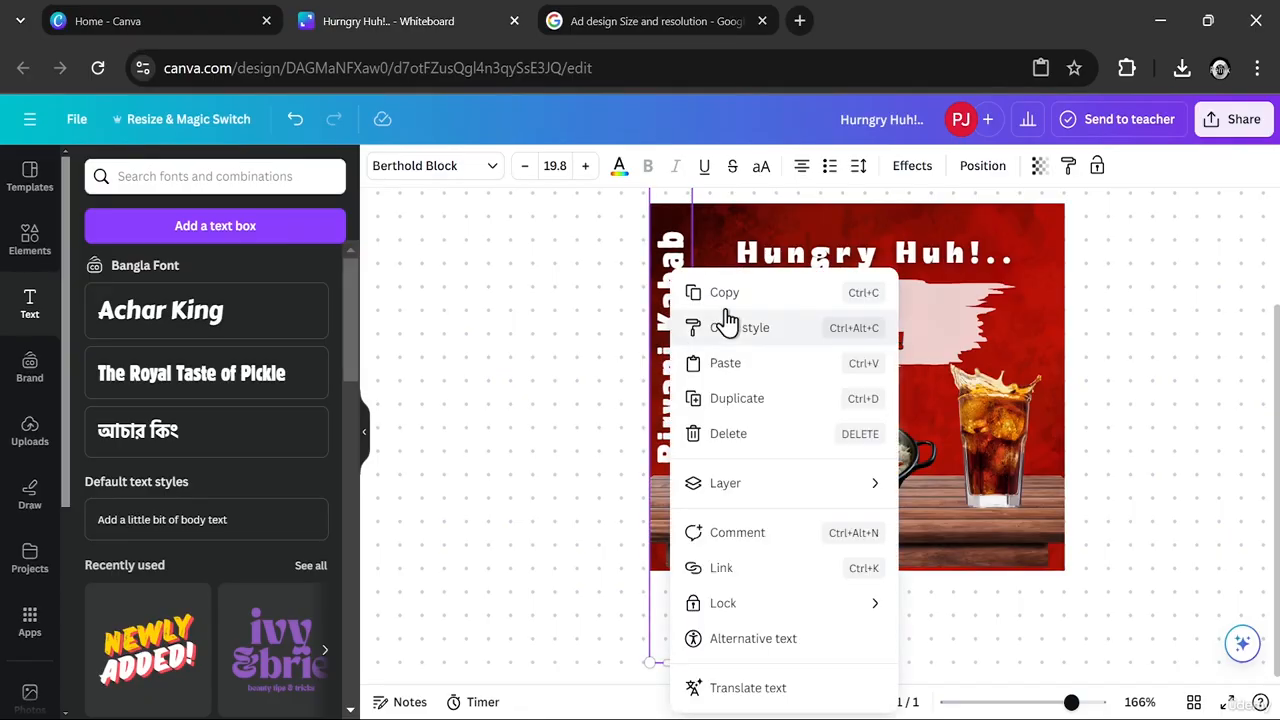
{"action": "mouse_move", "coordinate": [743, 498]}
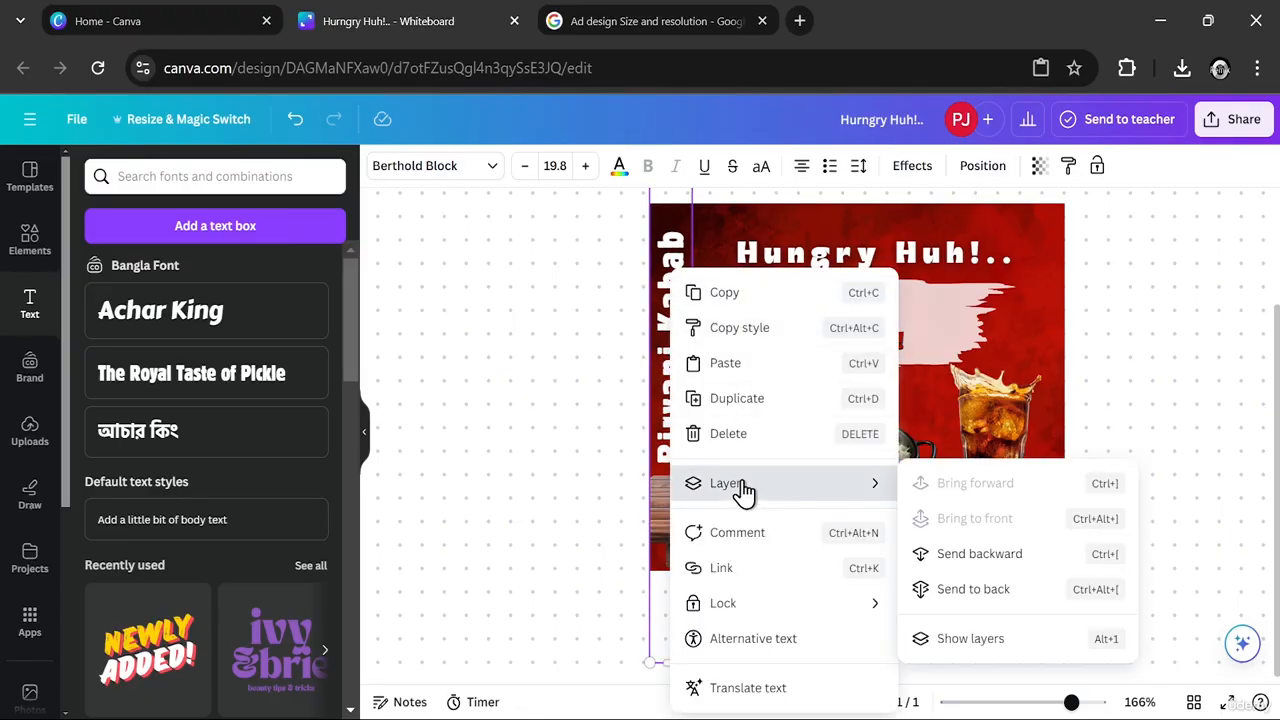
{"action": "left_click", "coordinate": [965, 558]}
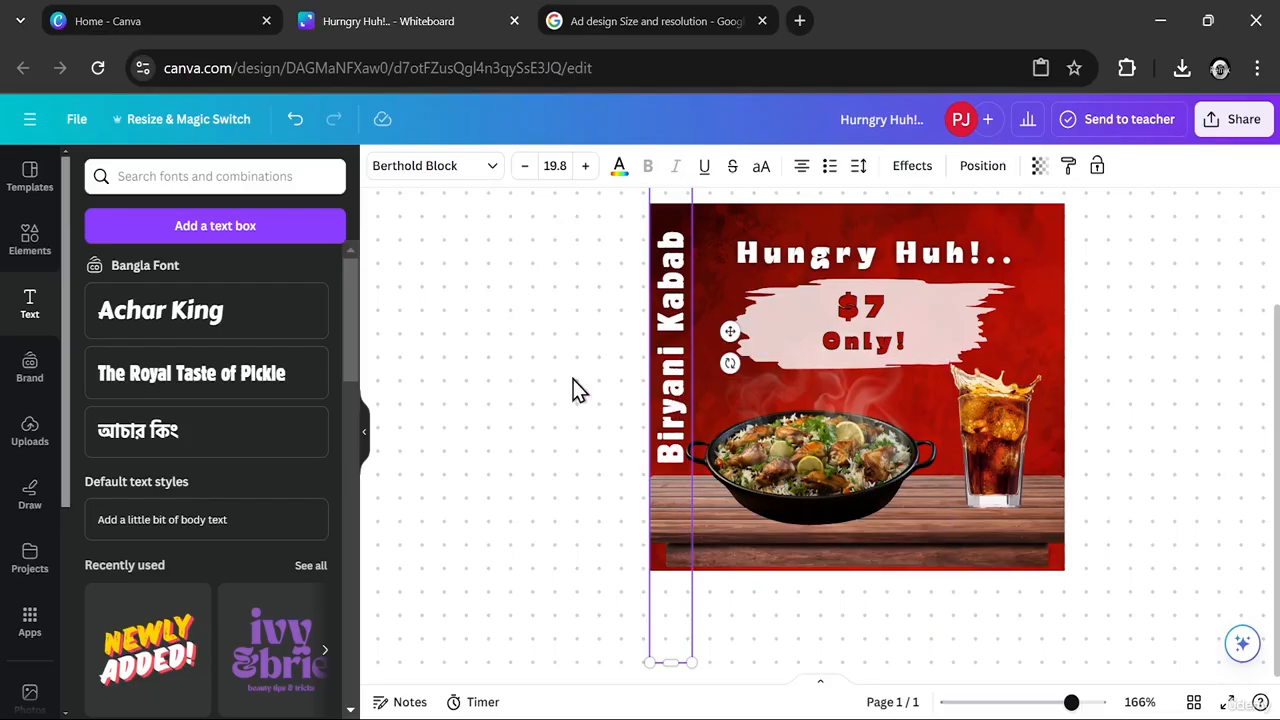
- Give the vertical "Biryani Kabab" text a Lift effect and raise its intensity to the maximum
{"action": "left_click", "coordinate": [692, 320]}
{"action": "left_click", "coordinate": [925, 166]}
{"action": "left_click", "coordinate": [287, 277]}
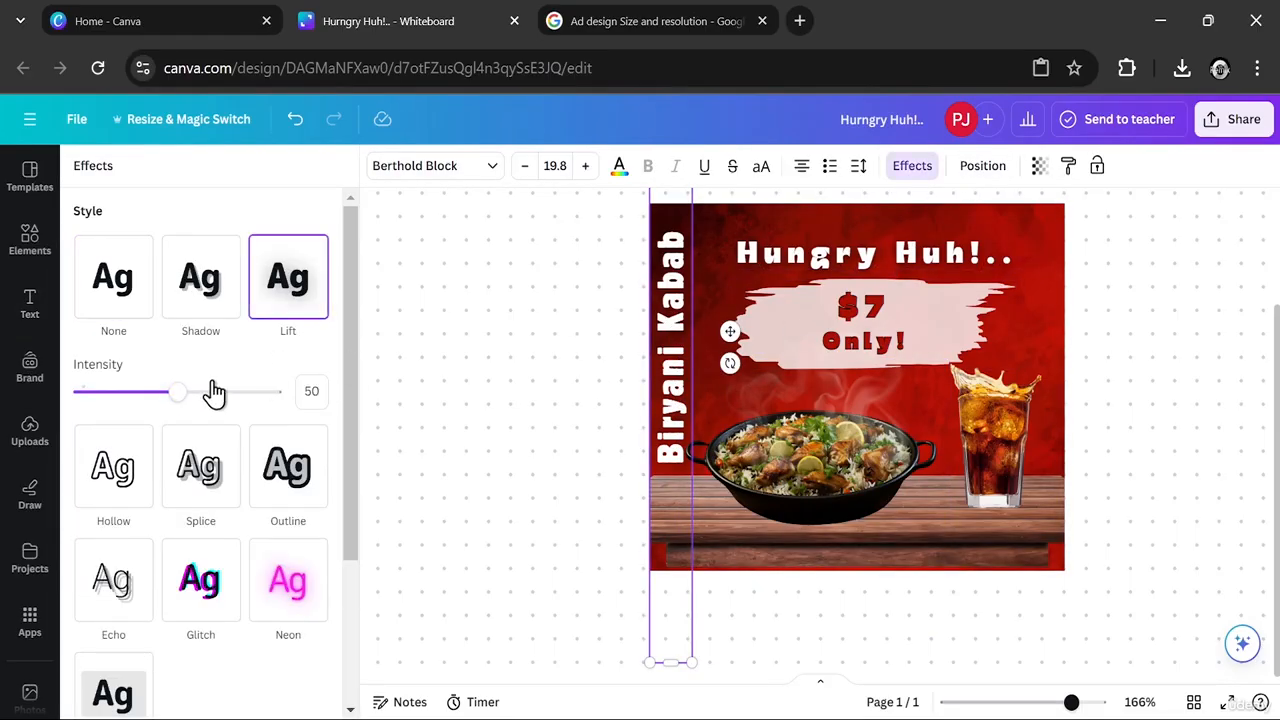
{"action": "left_click_drag", "start_coordinate": [209, 392], "coordinate": [360, 392]}
{"action": "left_click", "coordinate": [475, 367]}
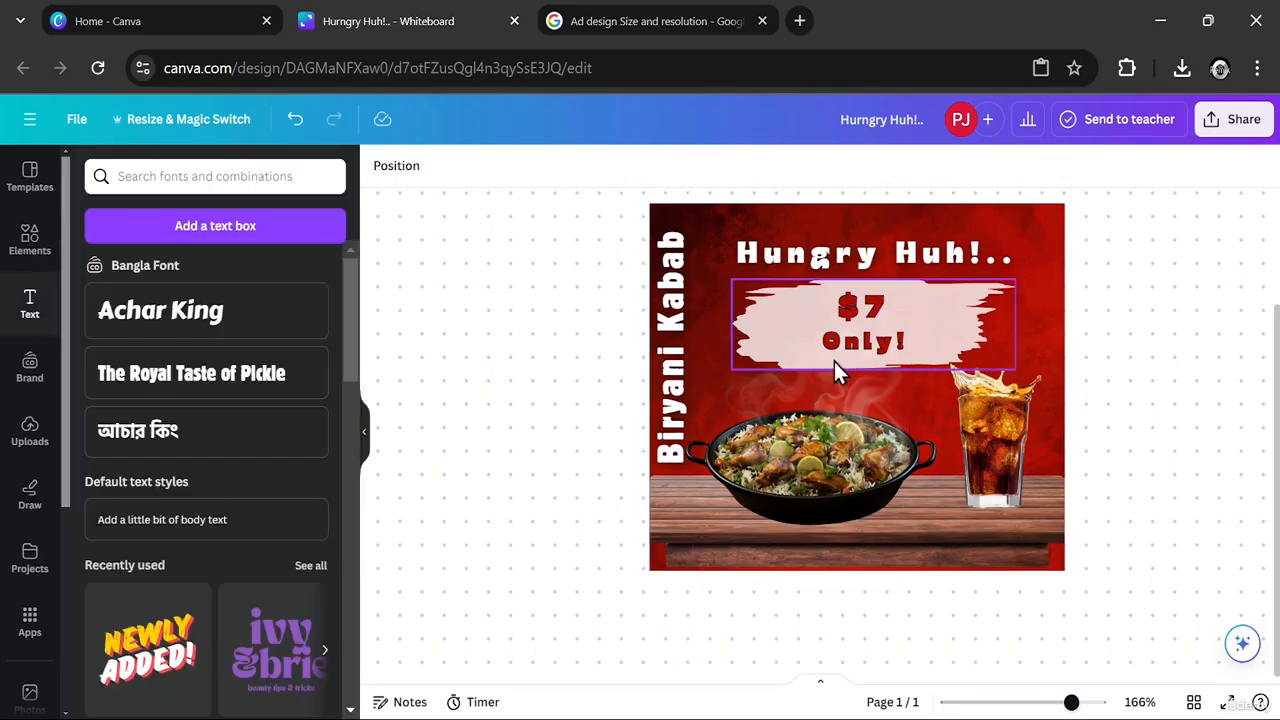
- Try Gulfs Display, Carter One and Hind Siliguri Bold on the vertical "Biryani Kabab" text and return it to Berthold Block
{"action": "left_click", "coordinate": [683, 363]}
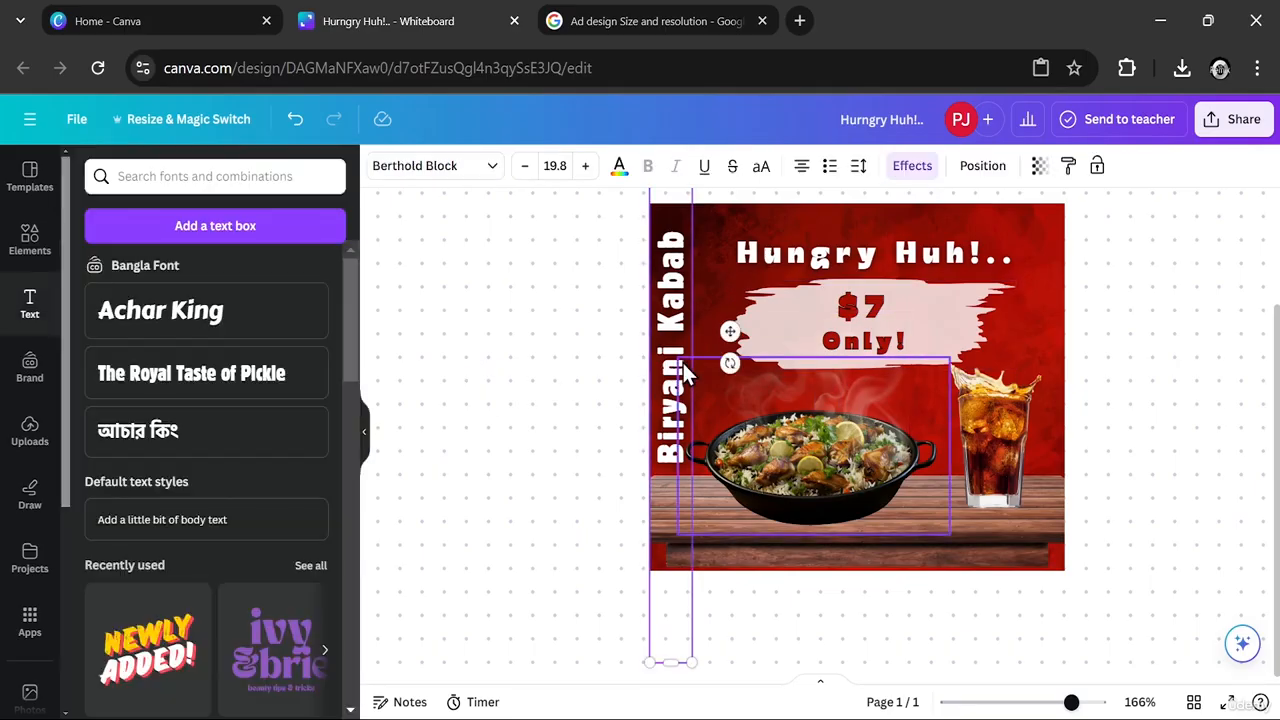
{"action": "left_click", "coordinate": [490, 170]}
{"action": "left_click", "coordinate": [162, 345]}
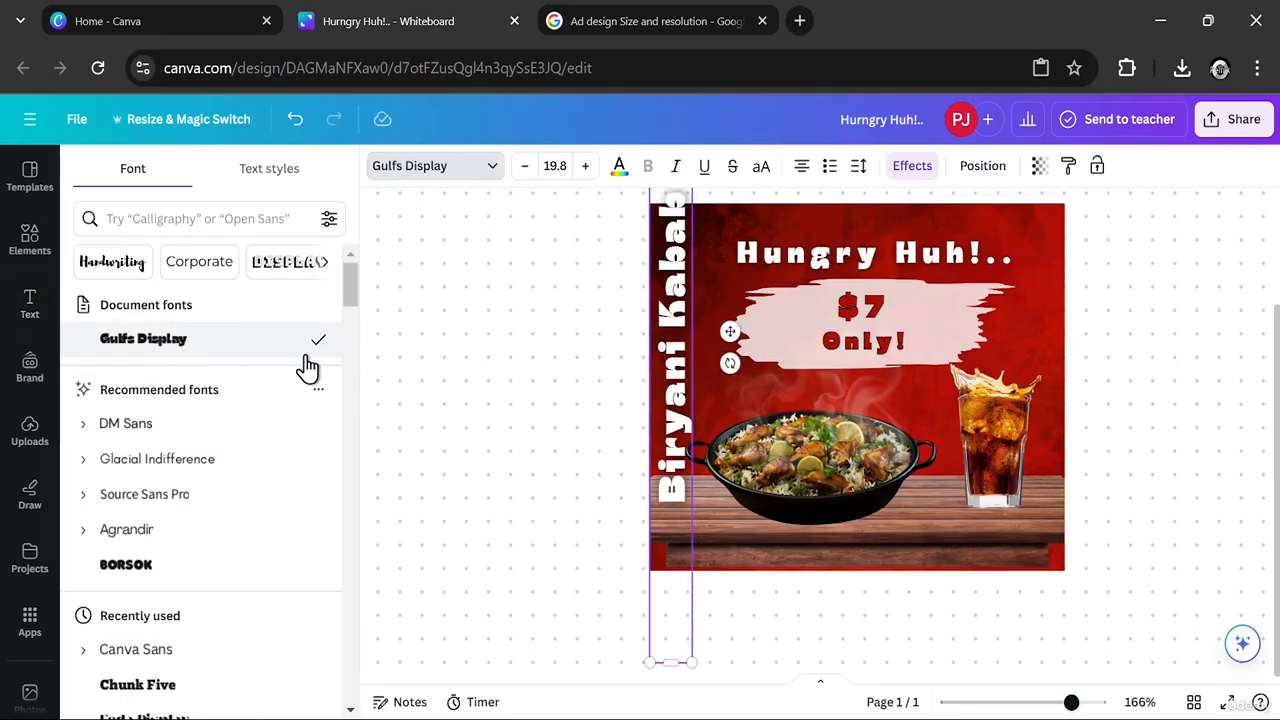
{"action": "left_click_drag", "start_coordinate": [355, 299], "coordinate": [353, 356]}
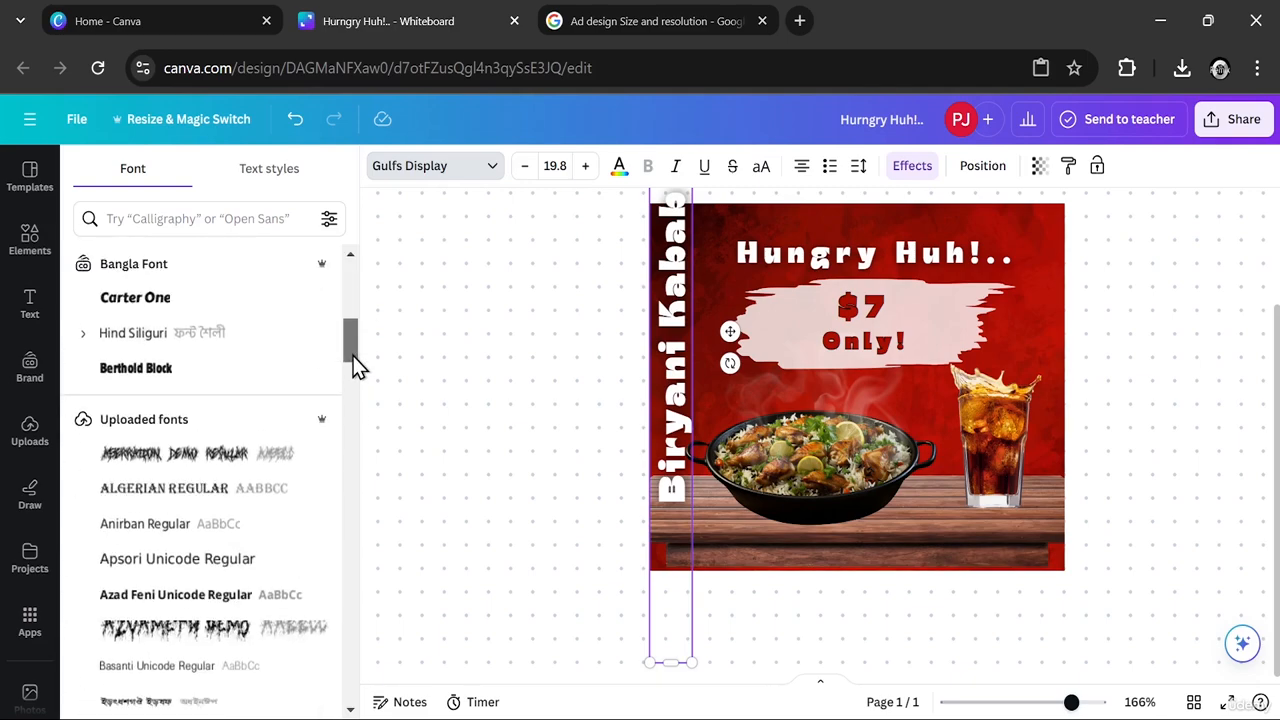
{"action": "left_click", "coordinate": [170, 374]}
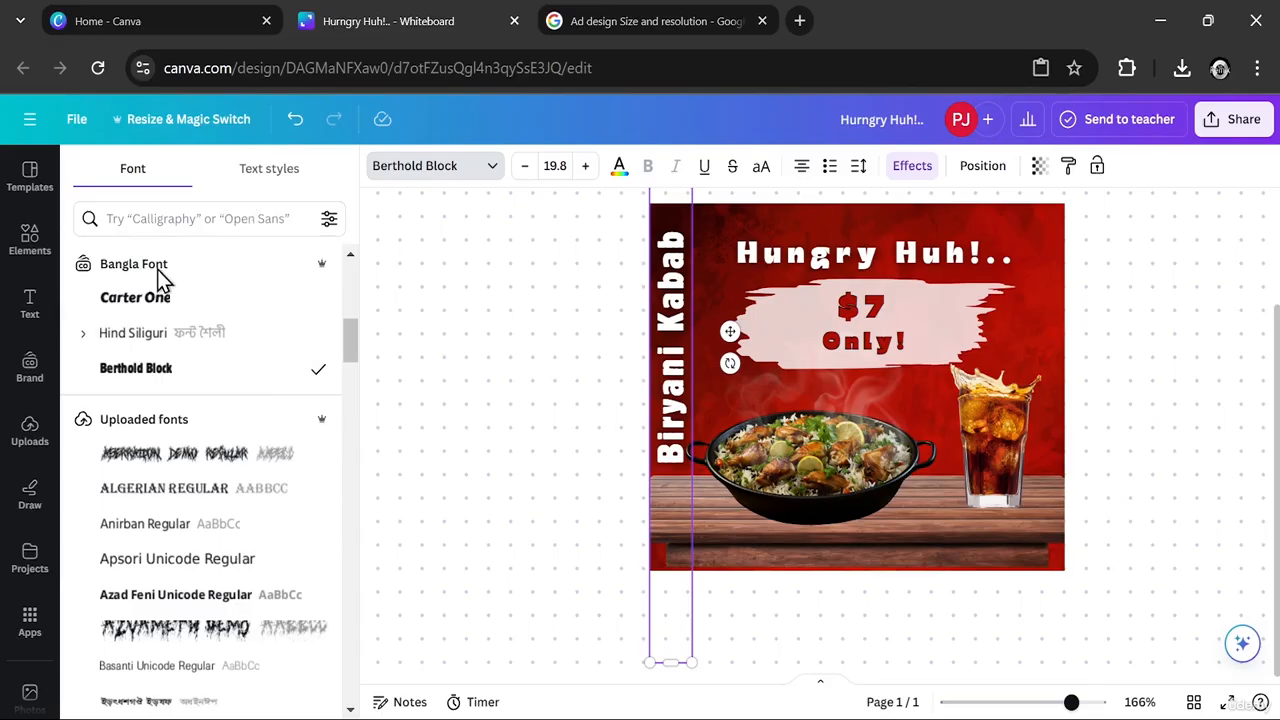
{"action": "left_click", "coordinate": [156, 303]}
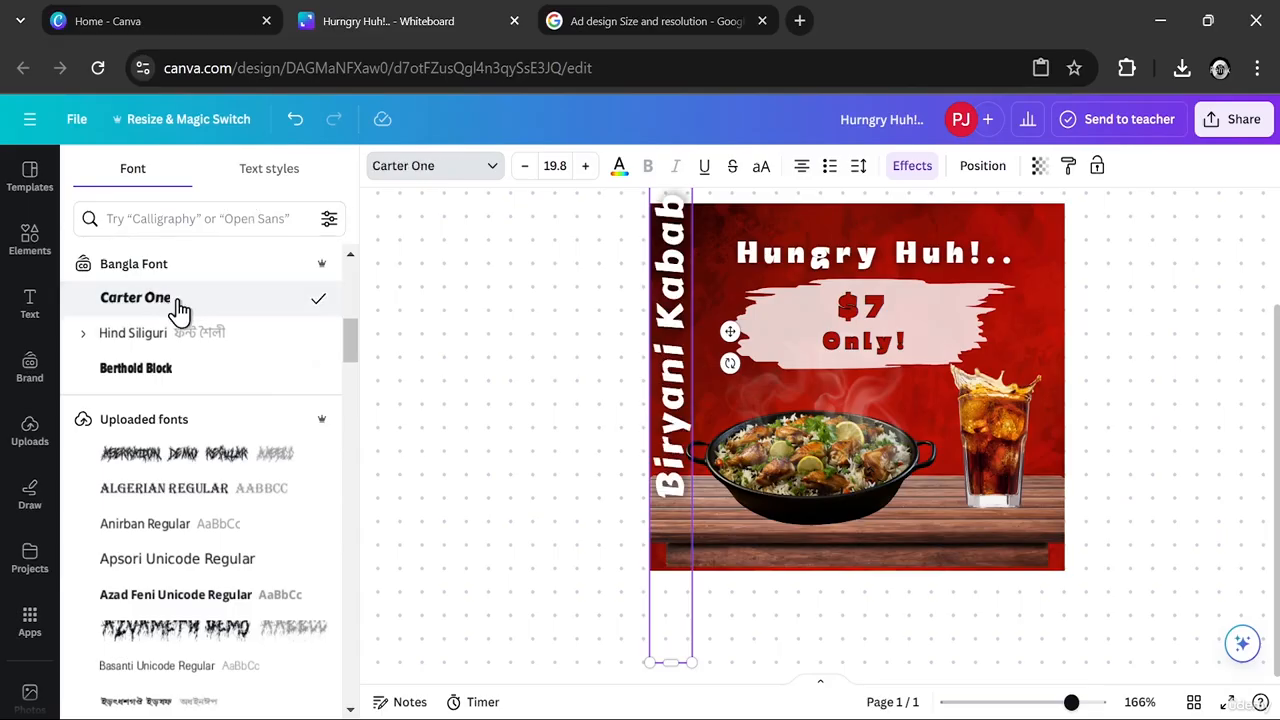
{"action": "left_click", "coordinate": [86, 336]}
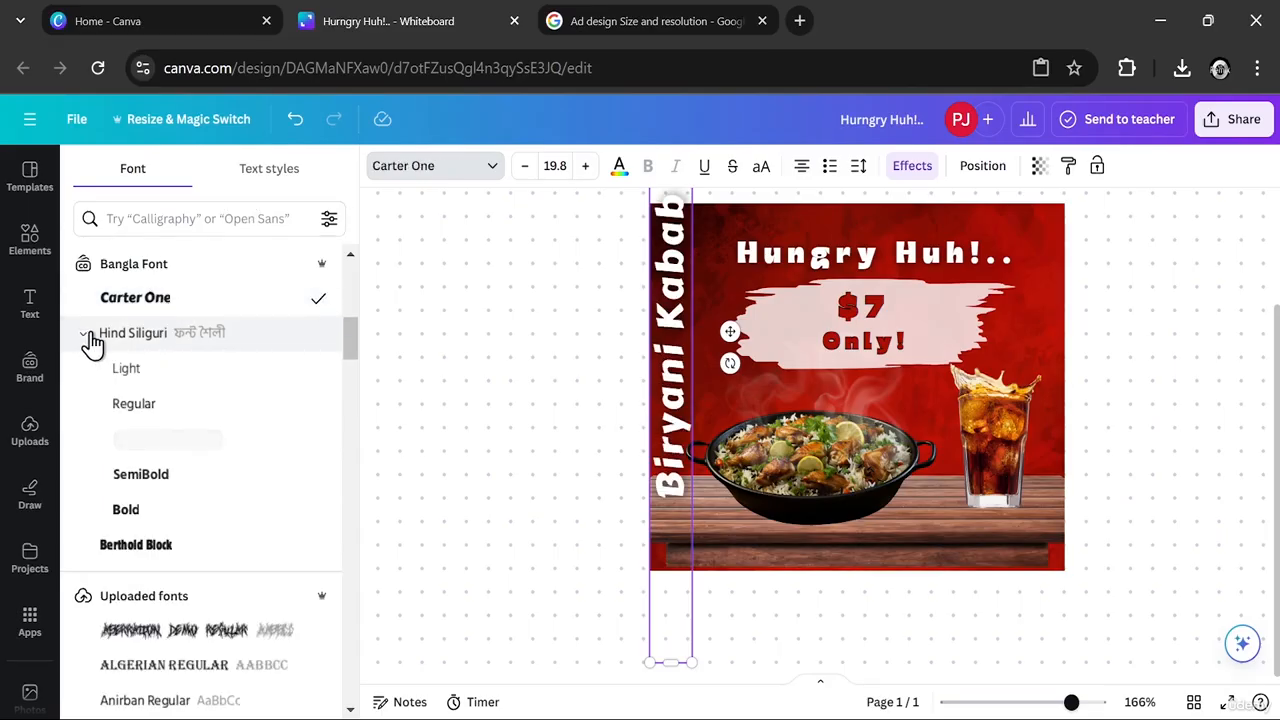
{"action": "left_click", "coordinate": [150, 512]}
{"action": "left_click", "coordinate": [150, 545]}
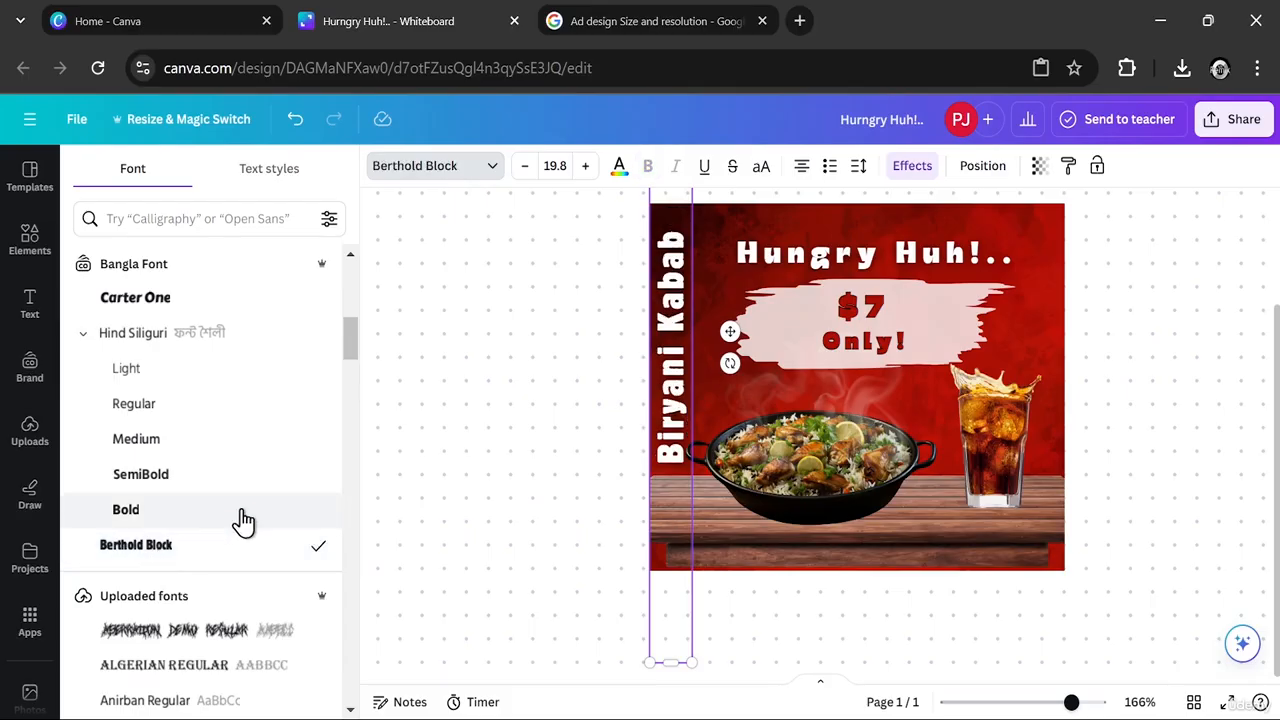
{"action": "left_click", "coordinate": [482, 356]}
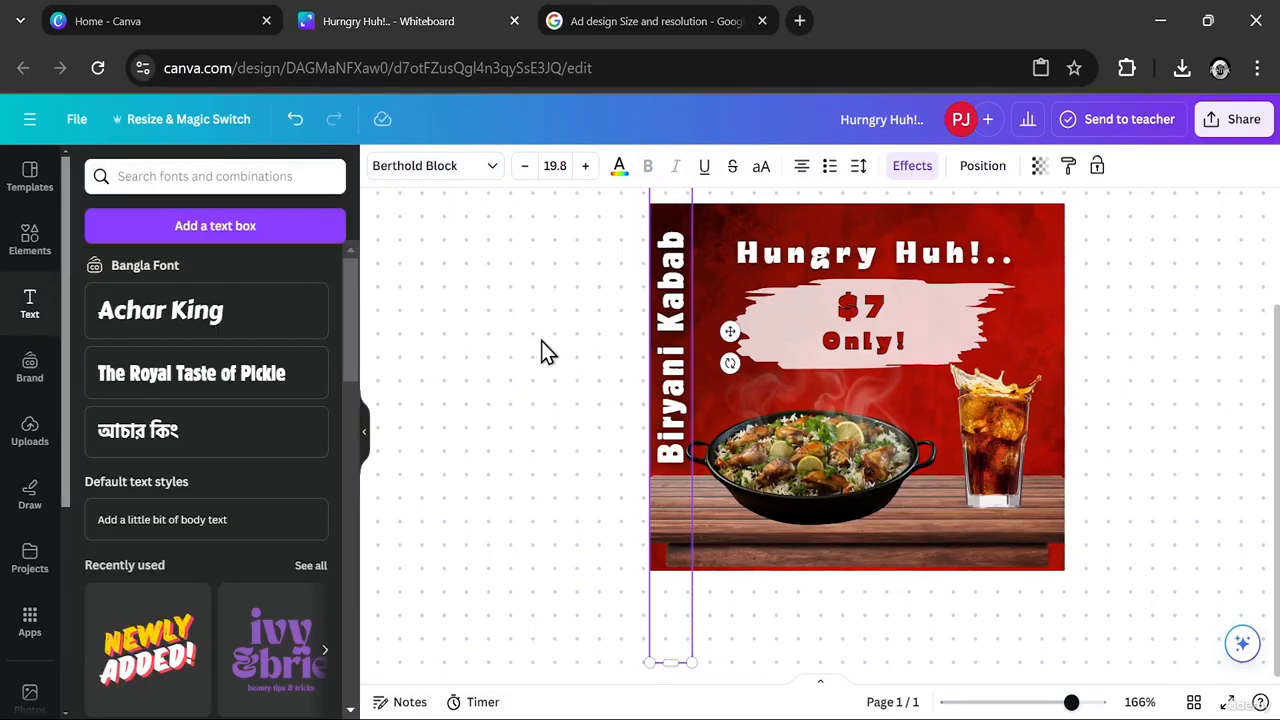
{"action": "left_click", "coordinate": [1170, 330]}
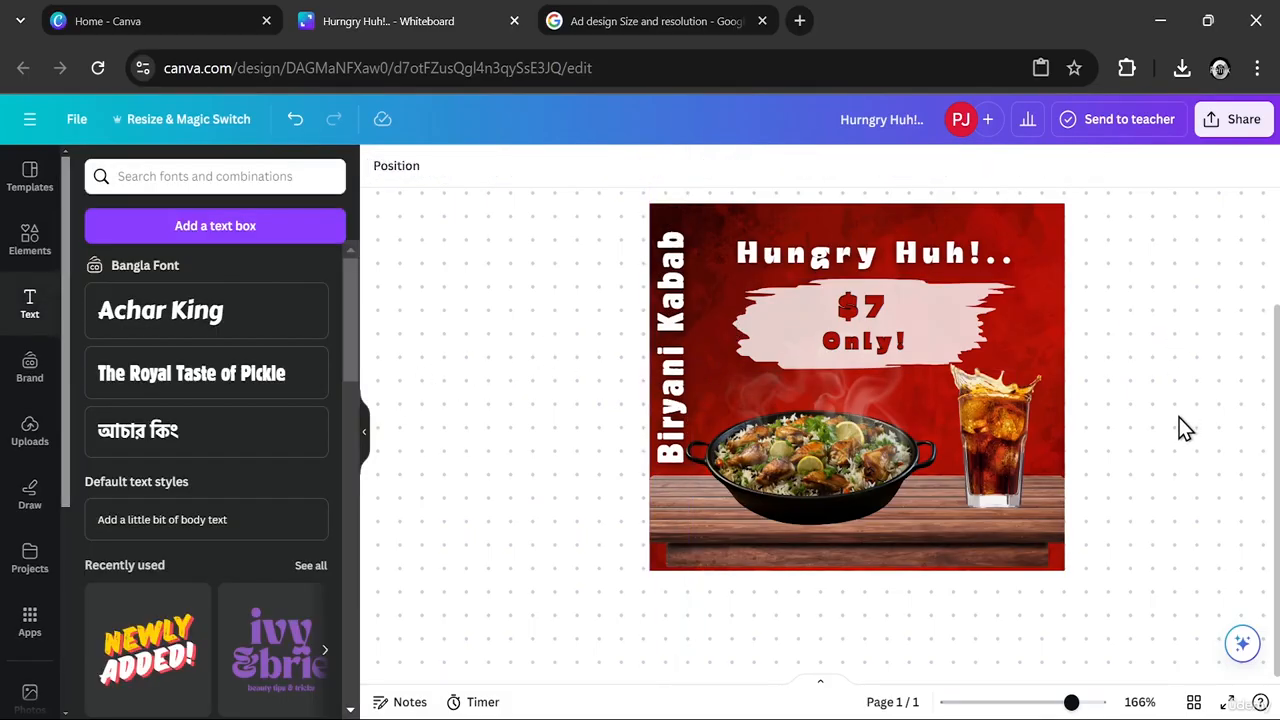
- Adjust the side edges of the wooden table image to cover the red gap at the ad's lower-left corner
{"action": "left_click", "coordinate": [1062, 494]}
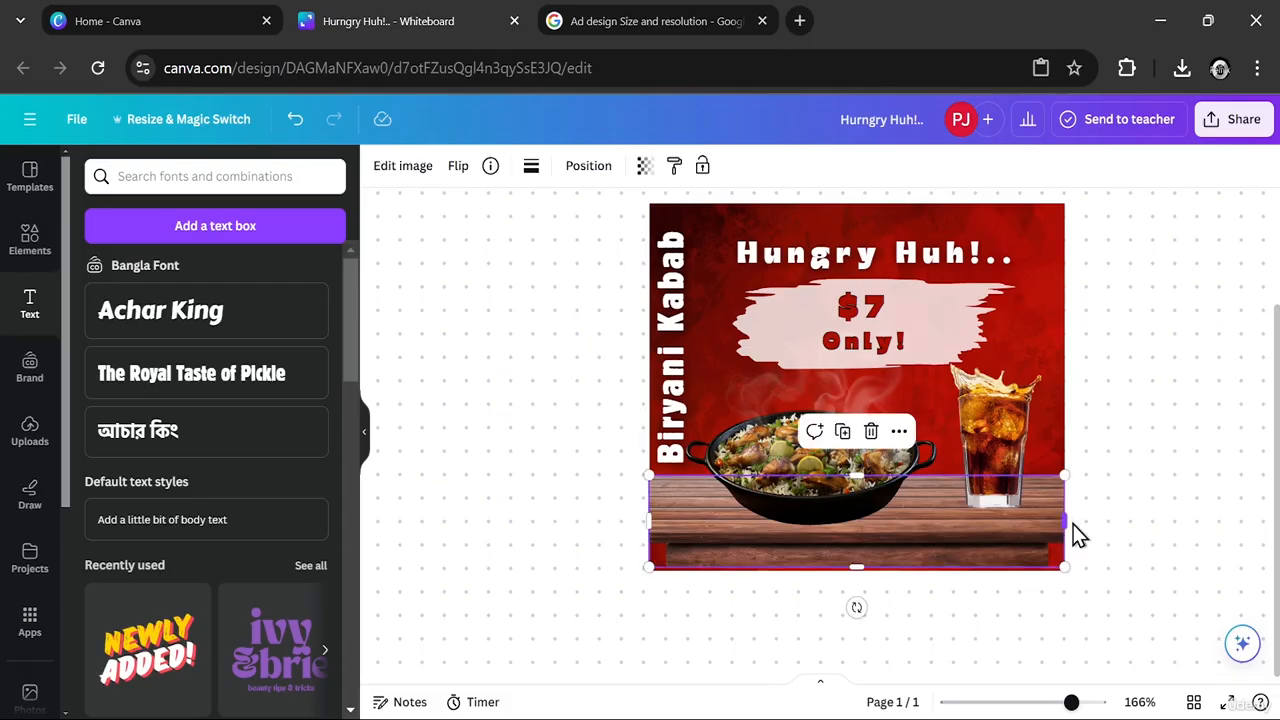
{"action": "mouse_move", "coordinate": [1064, 521]}
{"action": "left_mouse_down"}
{"action": "mouse_move", "coordinate": [1108, 524]}
{"action": "mouse_move", "coordinate": [1049, 526]}
{"action": "mouse_move", "coordinate": [1065, 527]}
{"action": "mouse_move", "coordinate": [1080, 474]}
{"action": "mouse_move", "coordinate": [1062, 521]}
{"action": "left_mouse_up"}
{"action": "left_click", "coordinate": [651, 506]}
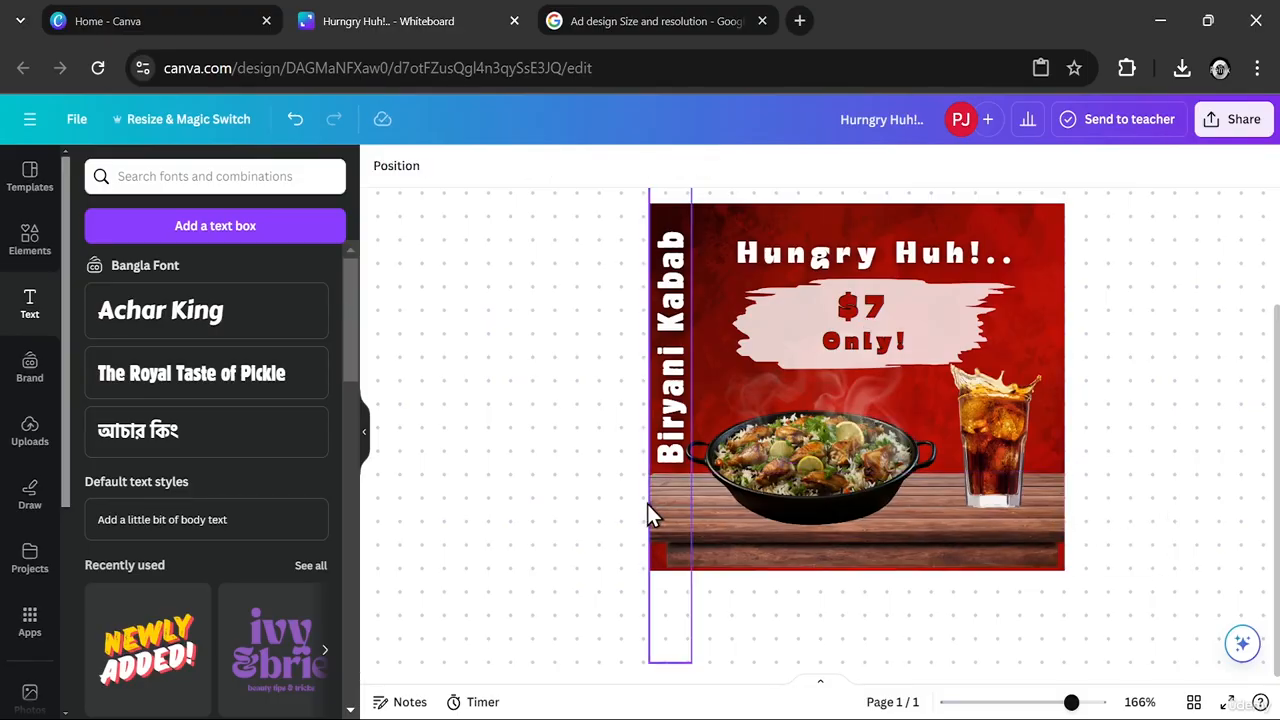
{"action": "left_click", "coordinate": [750, 538]}
{"action": "left_click", "coordinate": [672, 485]}
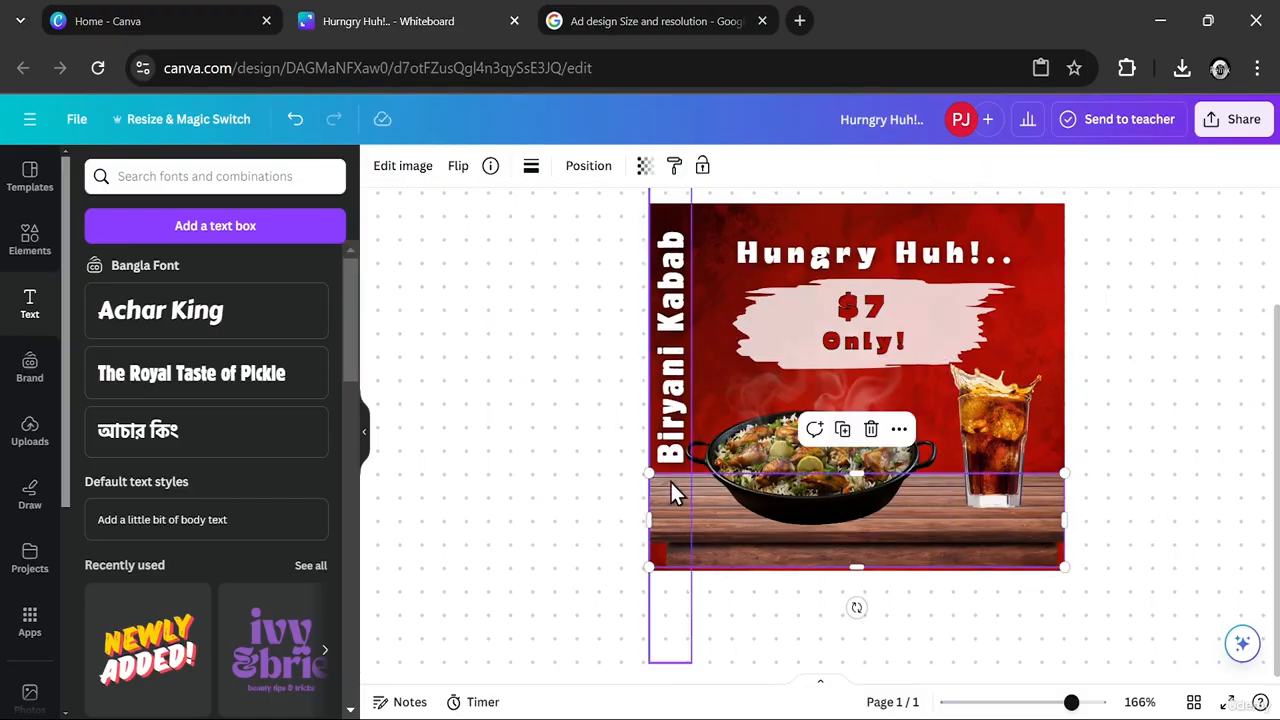
{"action": "left_click_drag", "start_coordinate": [620, 516], "coordinate": [651, 516]}
{"action": "left_click", "coordinate": [1199, 476]}
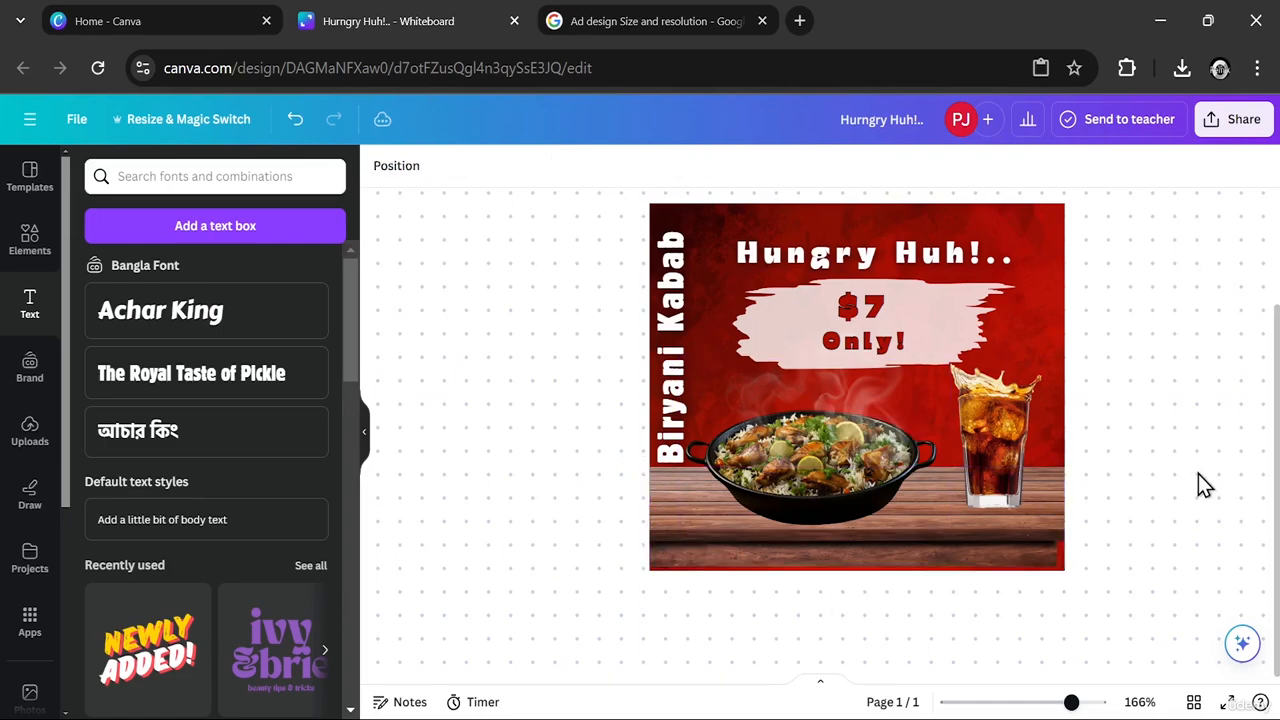
- Adjust the table image's right side and extend it past the ad's bottom edge to cover the remaining red gaps
{"action": "left_click", "coordinate": [1058, 521]}
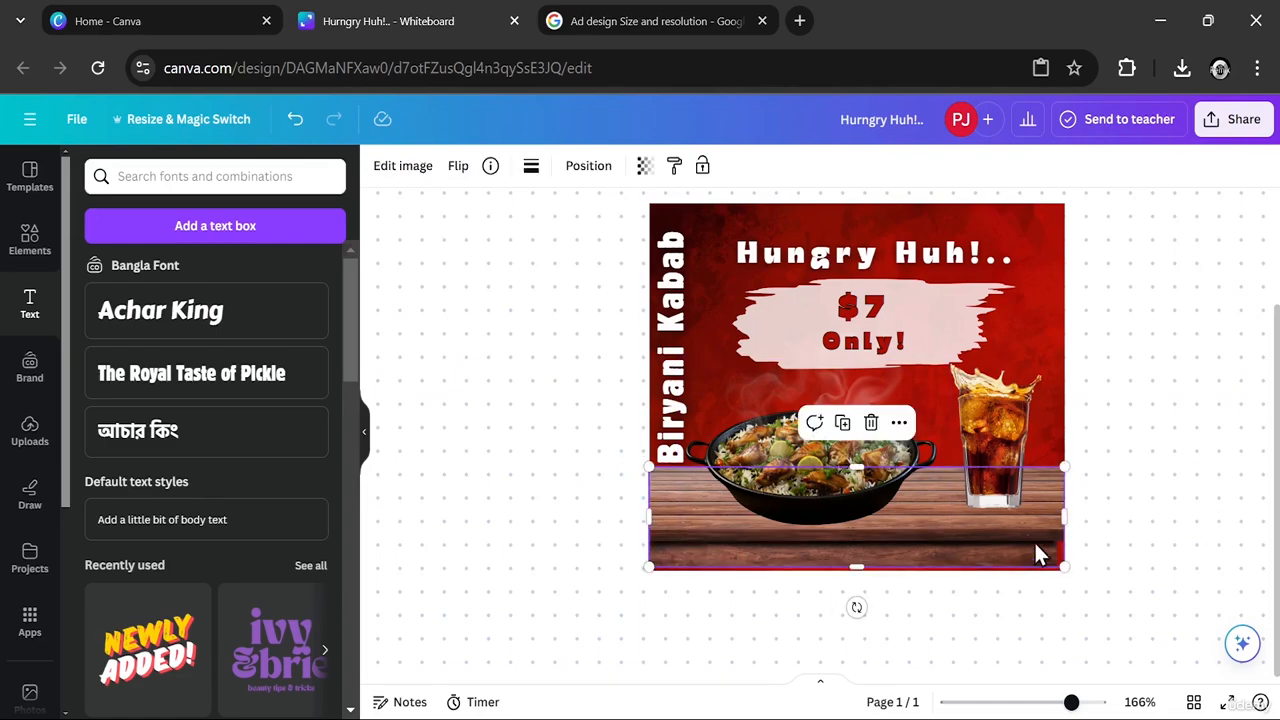
{"action": "left_click_drag", "start_coordinate": [1024, 535], "coordinate": [1063, 524]}
{"action": "left_click_drag", "start_coordinate": [669, 569], "coordinate": [650, 578]}
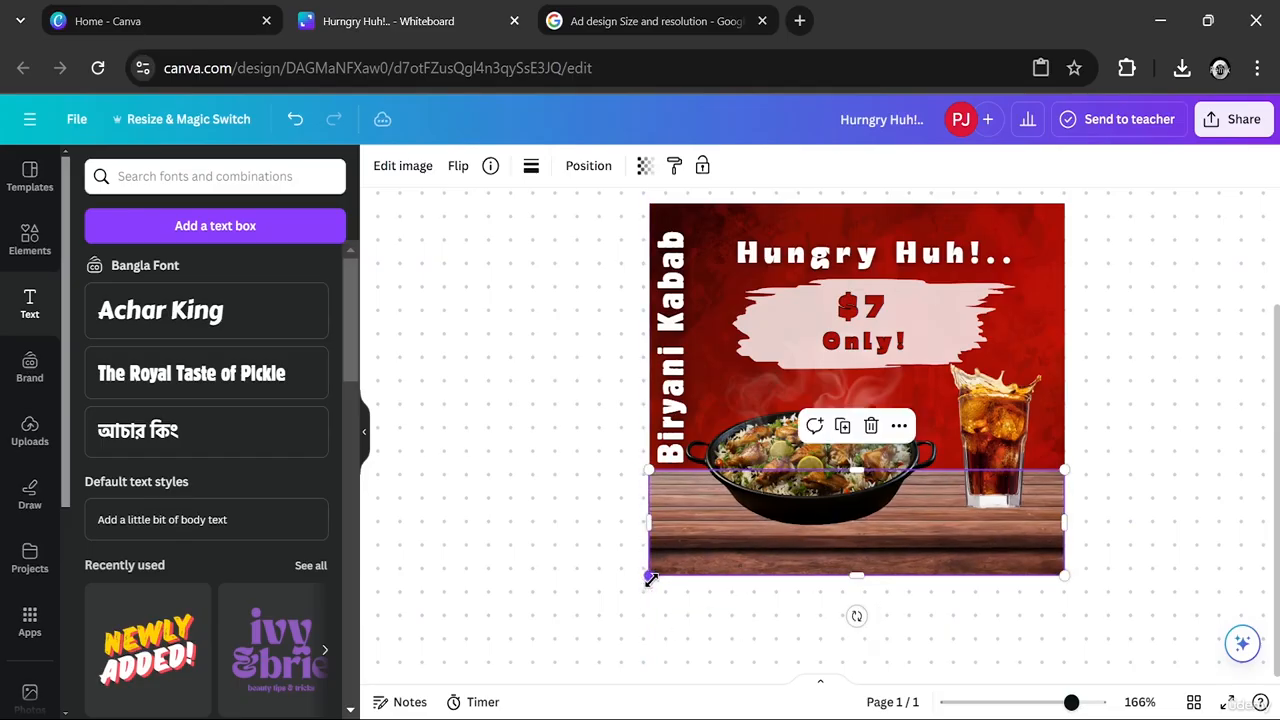
{"action": "left_click", "coordinate": [1150, 500]}
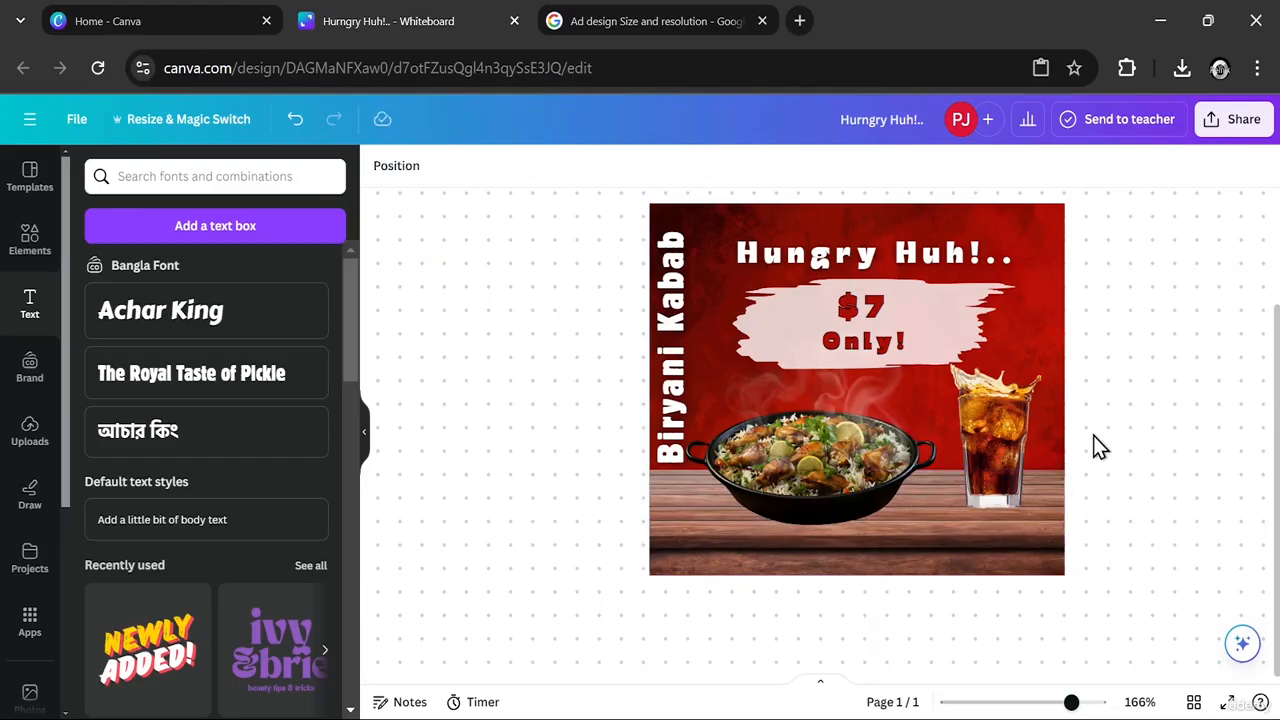
{"action": "left_click", "coordinate": [364, 431]}
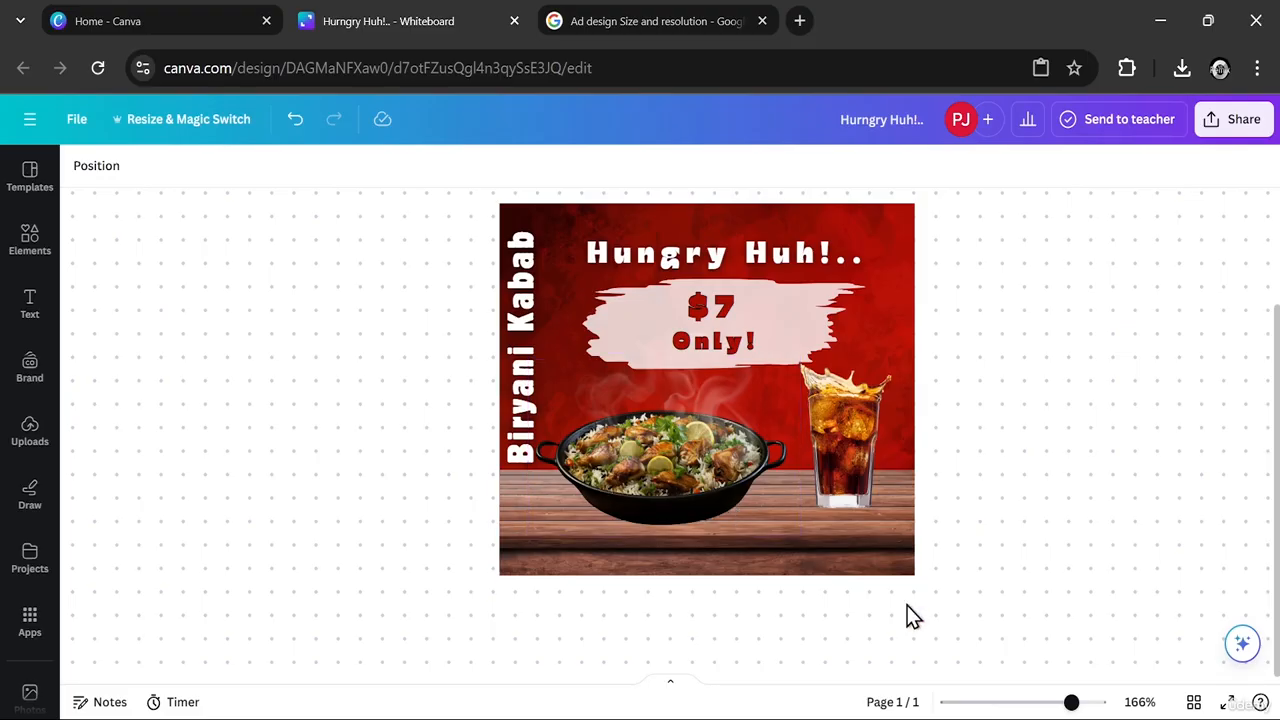
{"action": "left_click_drag", "start_coordinate": [985, 581], "coordinate": [420, 165]}
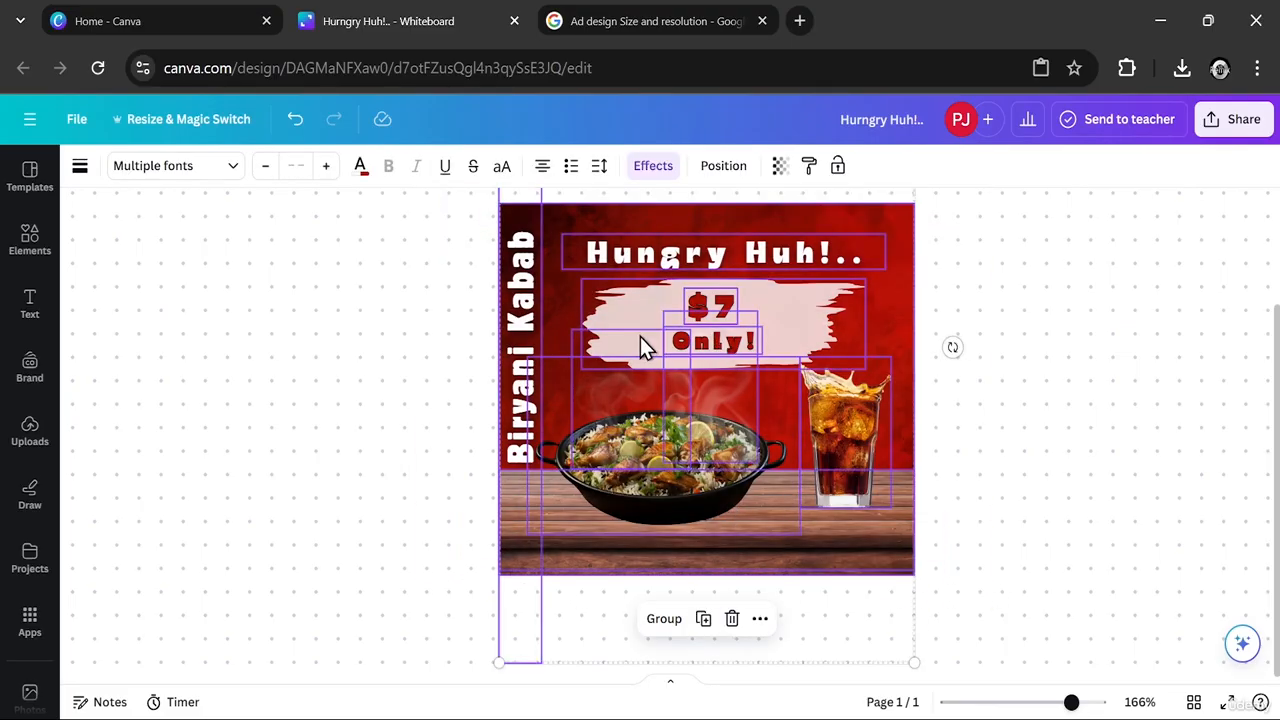
{"action": "left_click", "coordinate": [422, 320]}
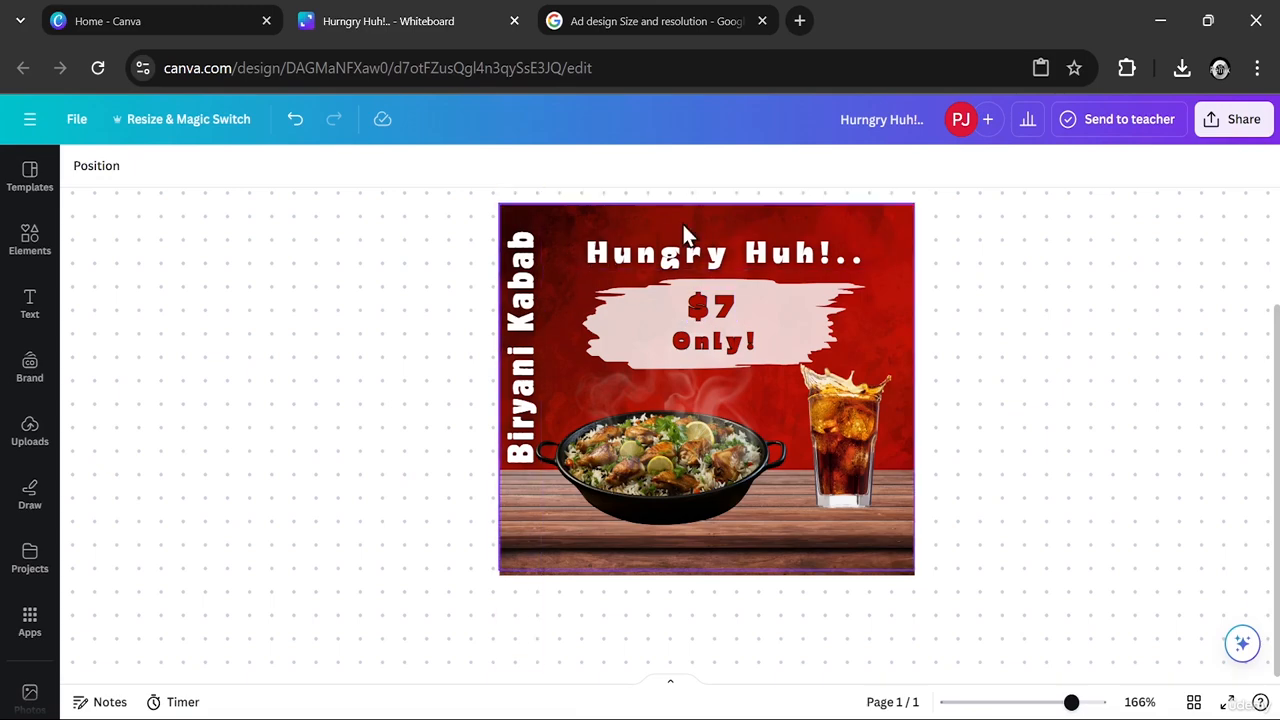
- Try the Fresco, Belvedere, Aero and Flint filters on the red background image and settle on Luna
{"action": "left_click", "coordinate": [902, 318]}
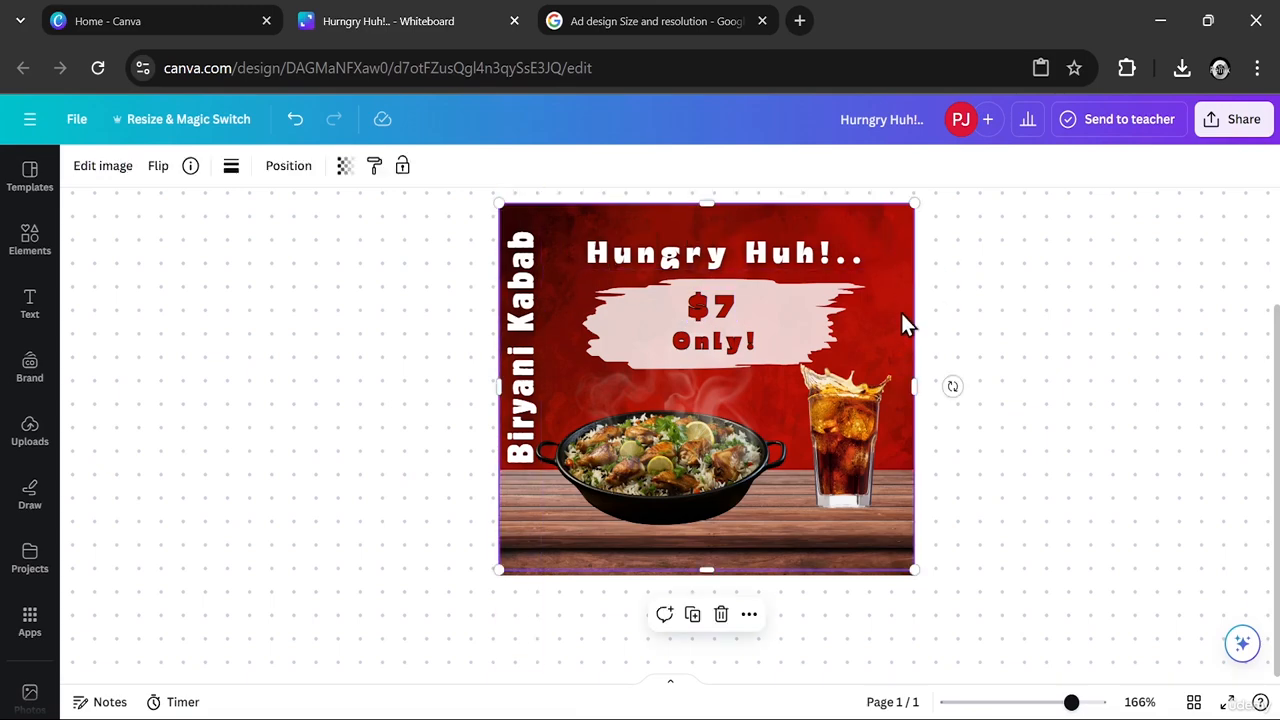
{"action": "left_click", "coordinate": [121, 177]}
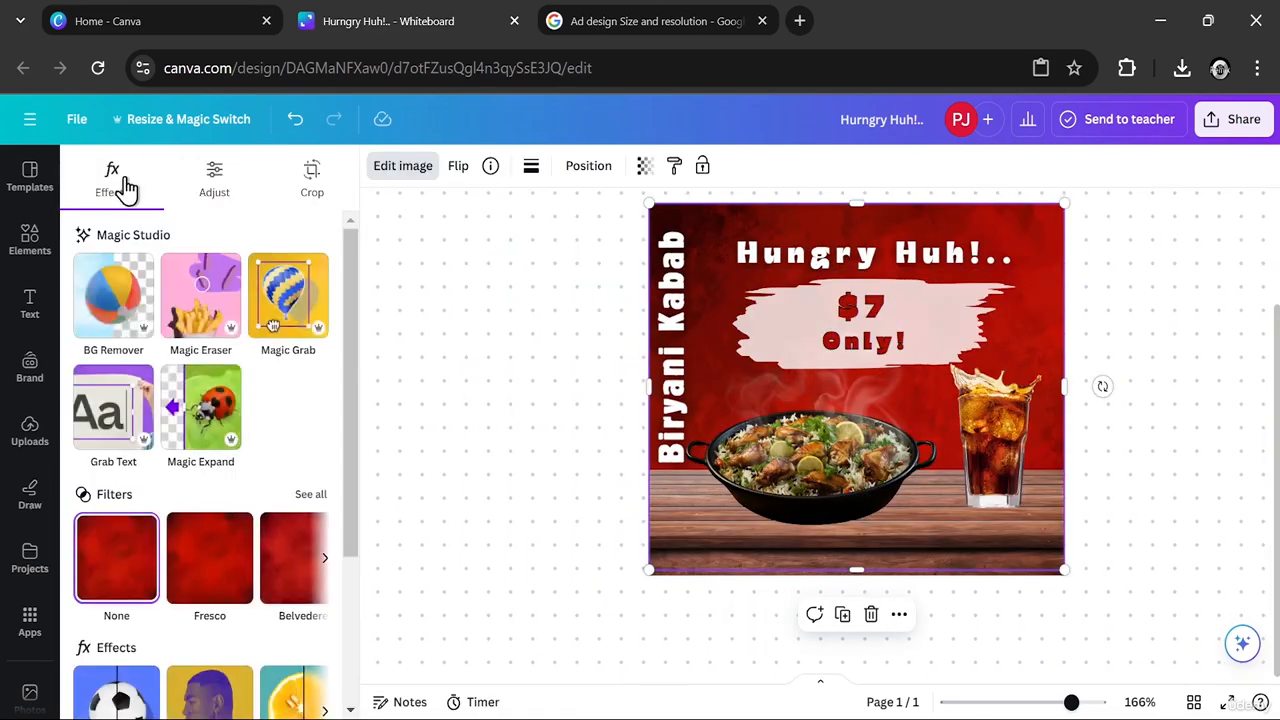
{"action": "left_click", "coordinate": [223, 570]}
{"action": "left_click", "coordinate": [289, 560]}
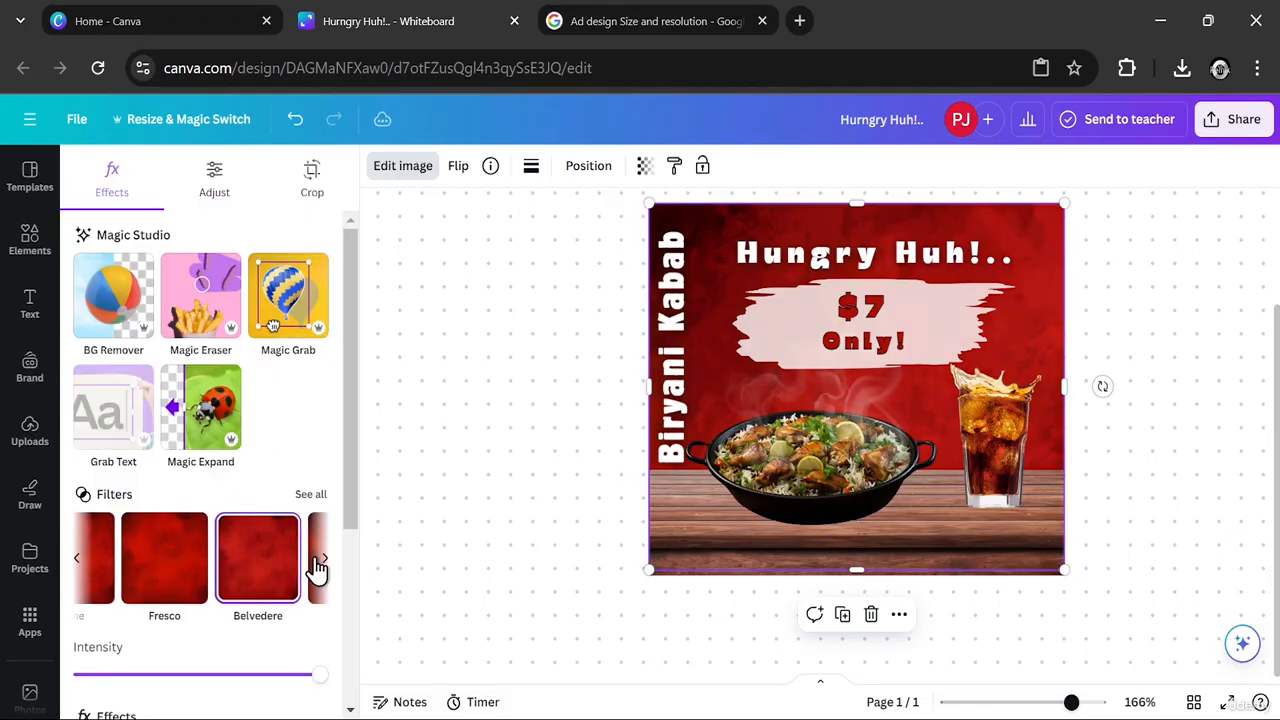
{"action": "left_click", "coordinate": [318, 562]}
{"action": "left_click", "coordinate": [318, 562]}
{"action": "left_click", "coordinate": [205, 570]}
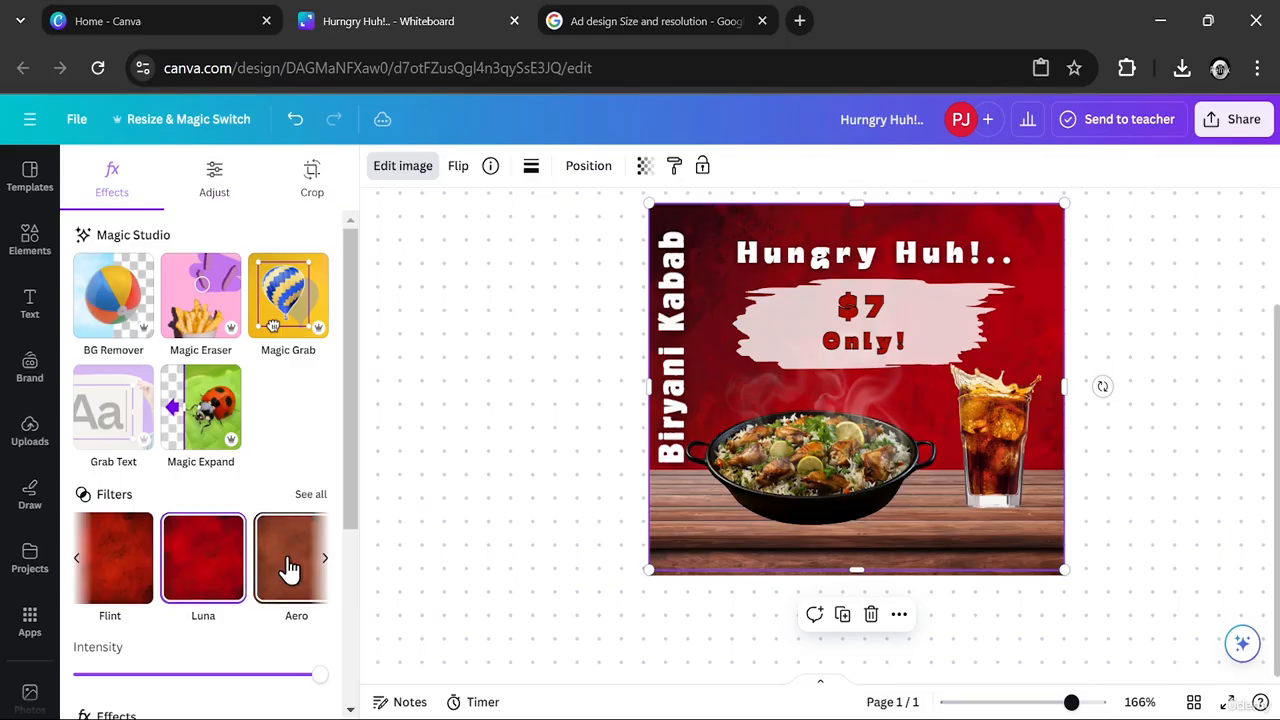
{"action": "left_click", "coordinate": [258, 568]}
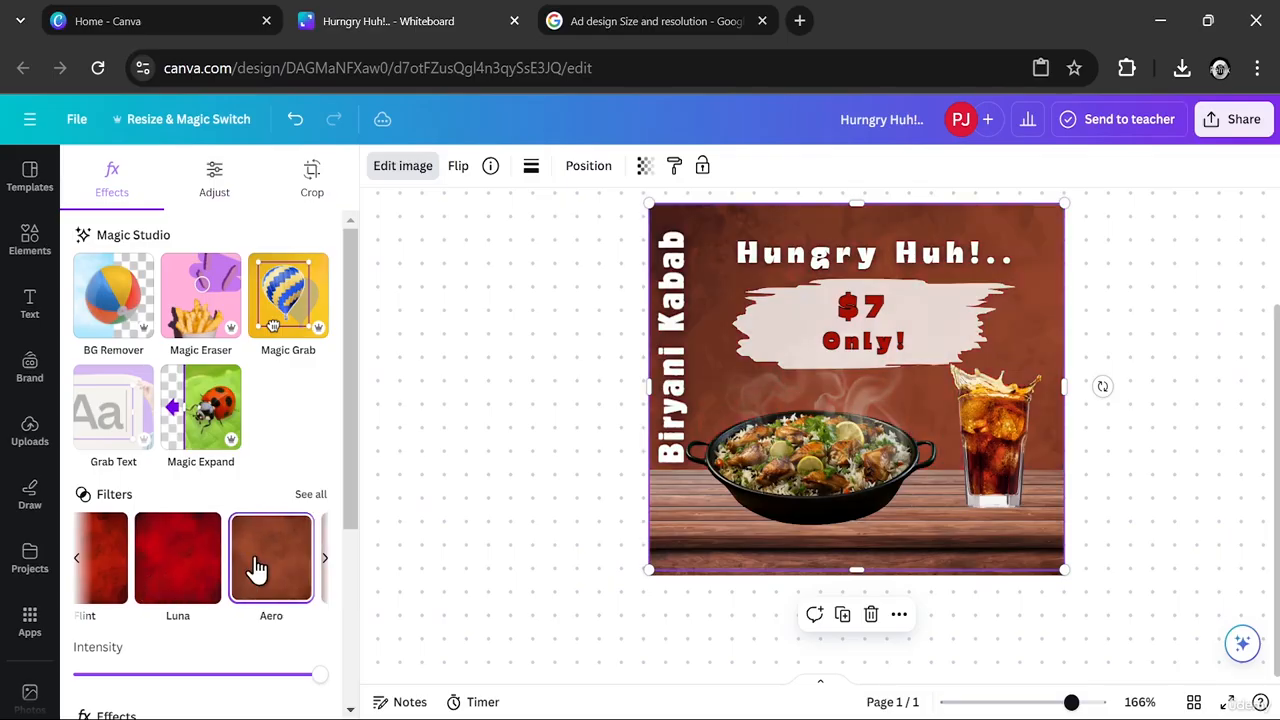
{"action": "left_click", "coordinate": [181, 565]}
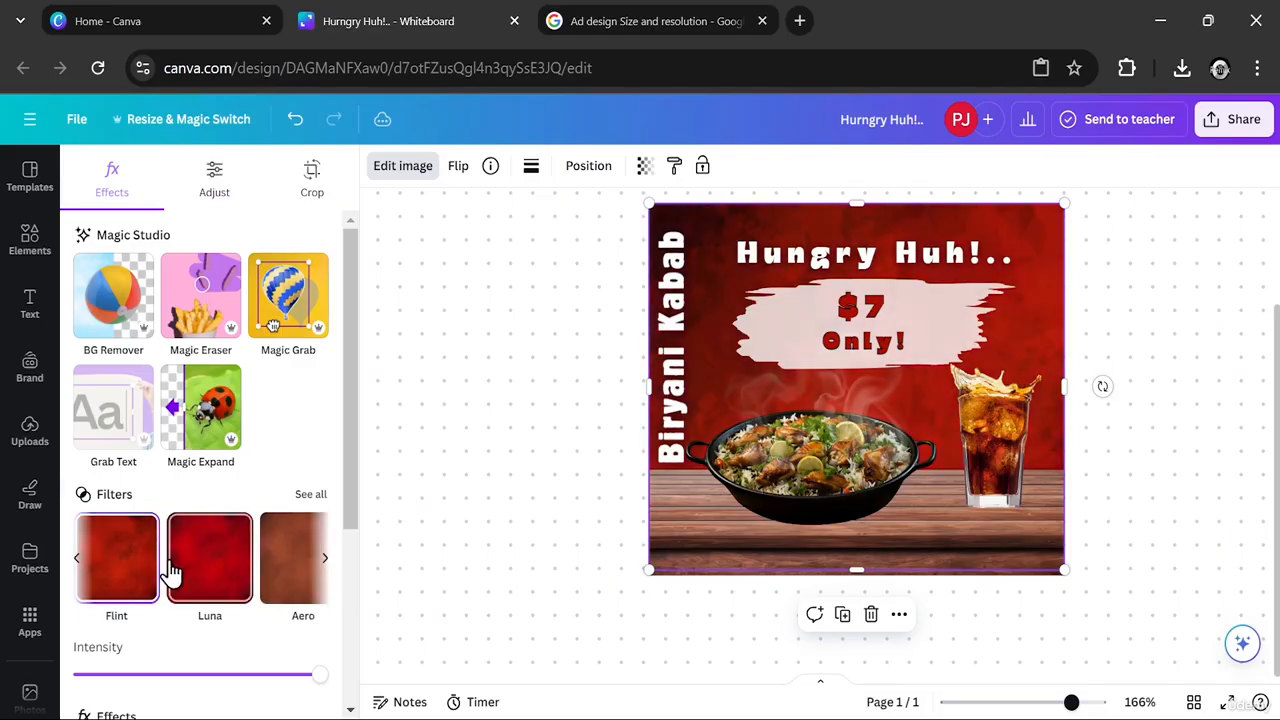
{"action": "left_click", "coordinate": [274, 586]}
{"action": "left_click", "coordinate": [193, 570]}
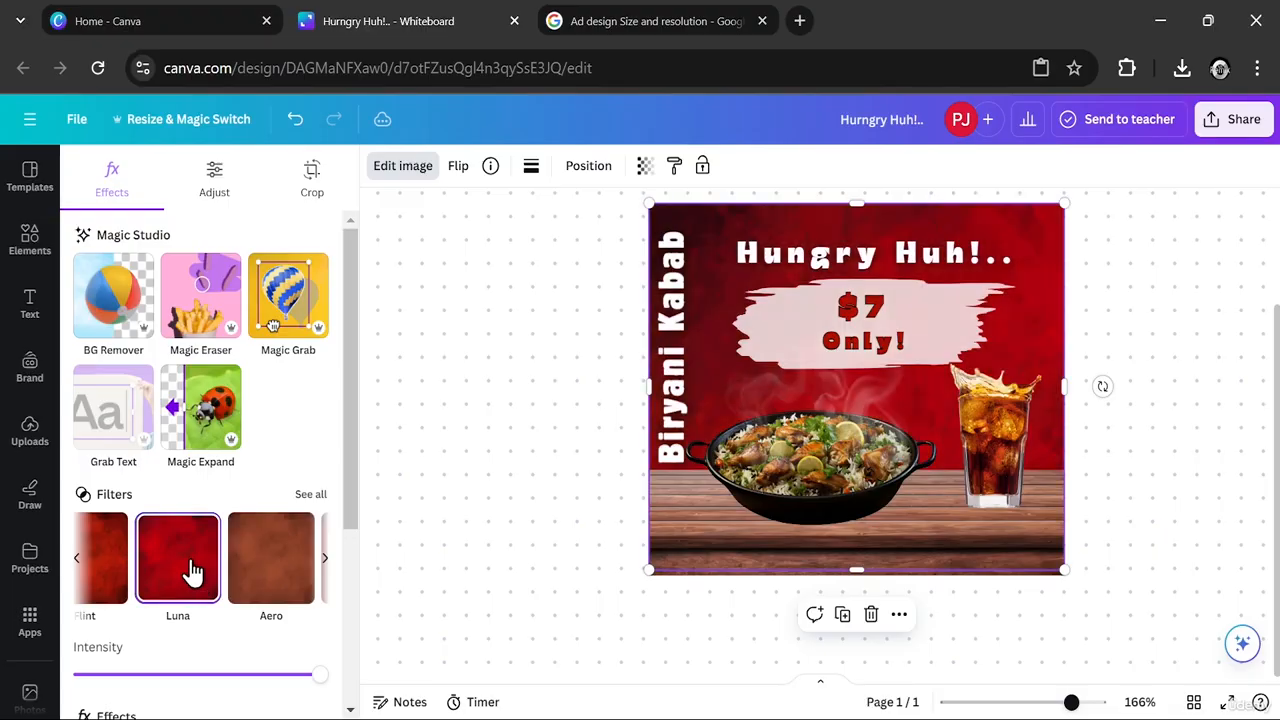
{"action": "left_click", "coordinate": [490, 488]}
- Try the Fresco filter on the biryani dish image and settle on Belvedere
{"action": "left_click", "coordinate": [740, 486]}
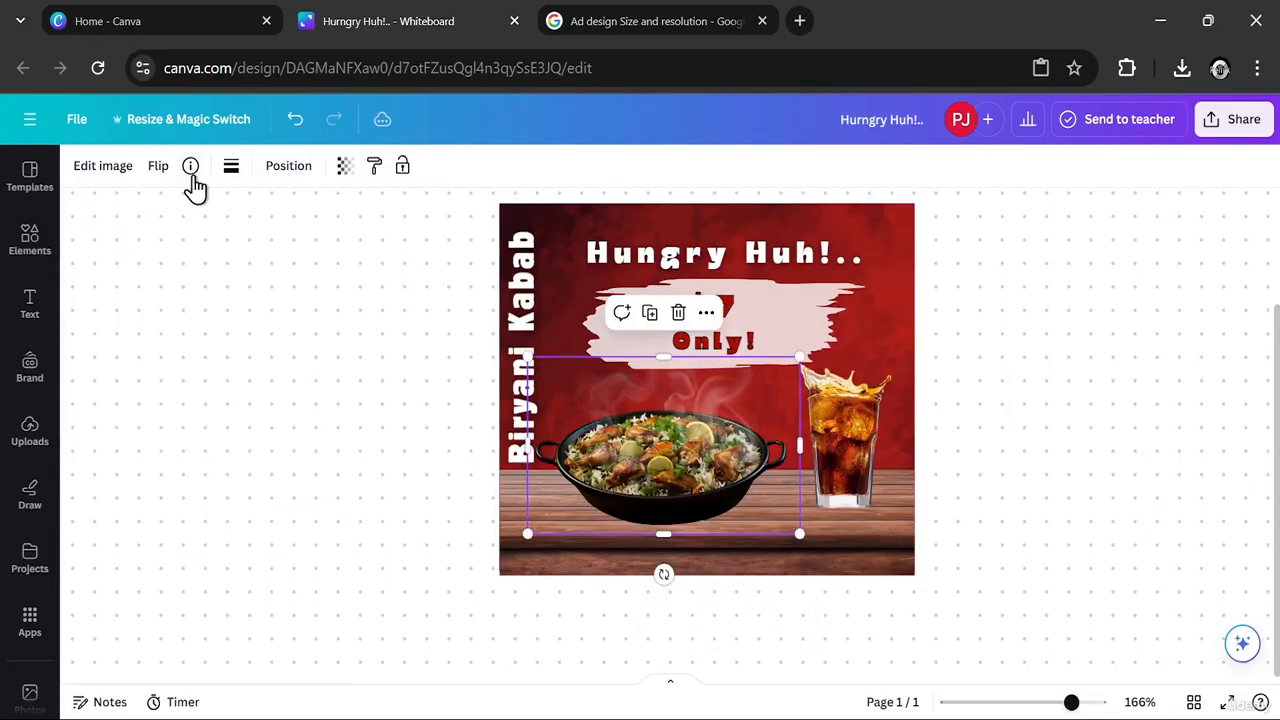
{"action": "left_click", "coordinate": [103, 166]}
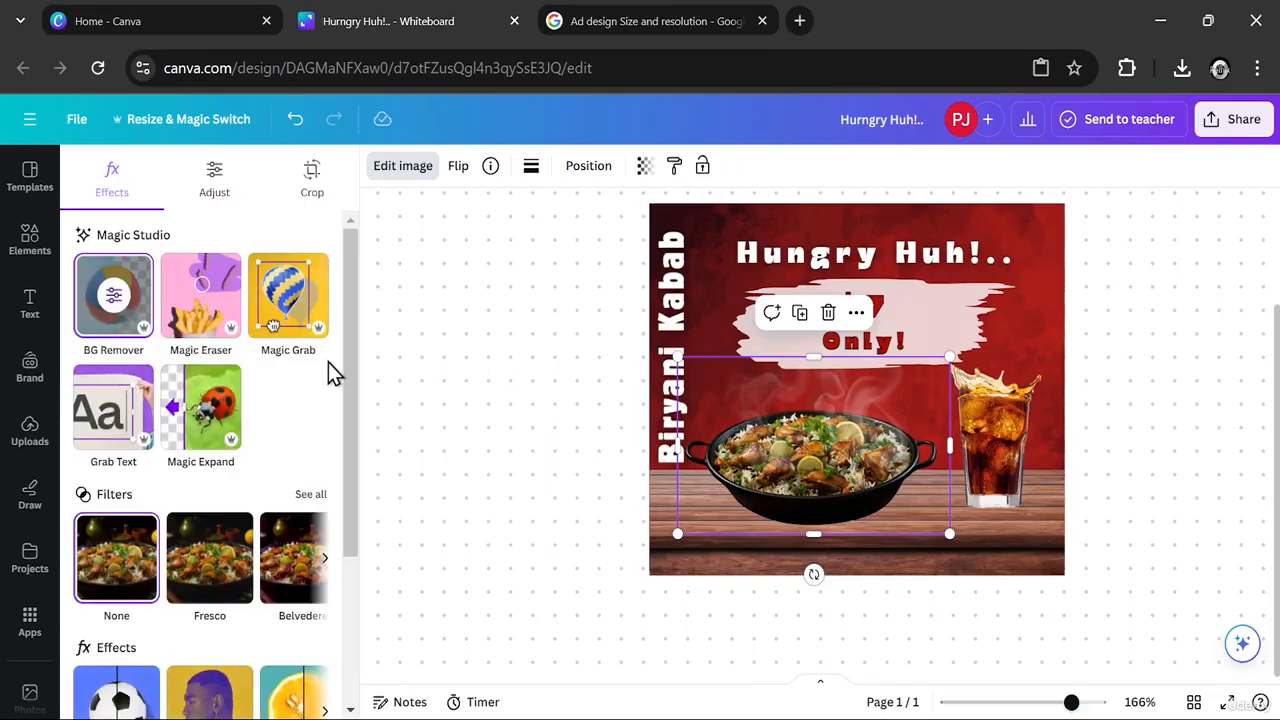
{"action": "left_click", "coordinate": [205, 565]}
{"action": "left_click", "coordinate": [286, 557]}
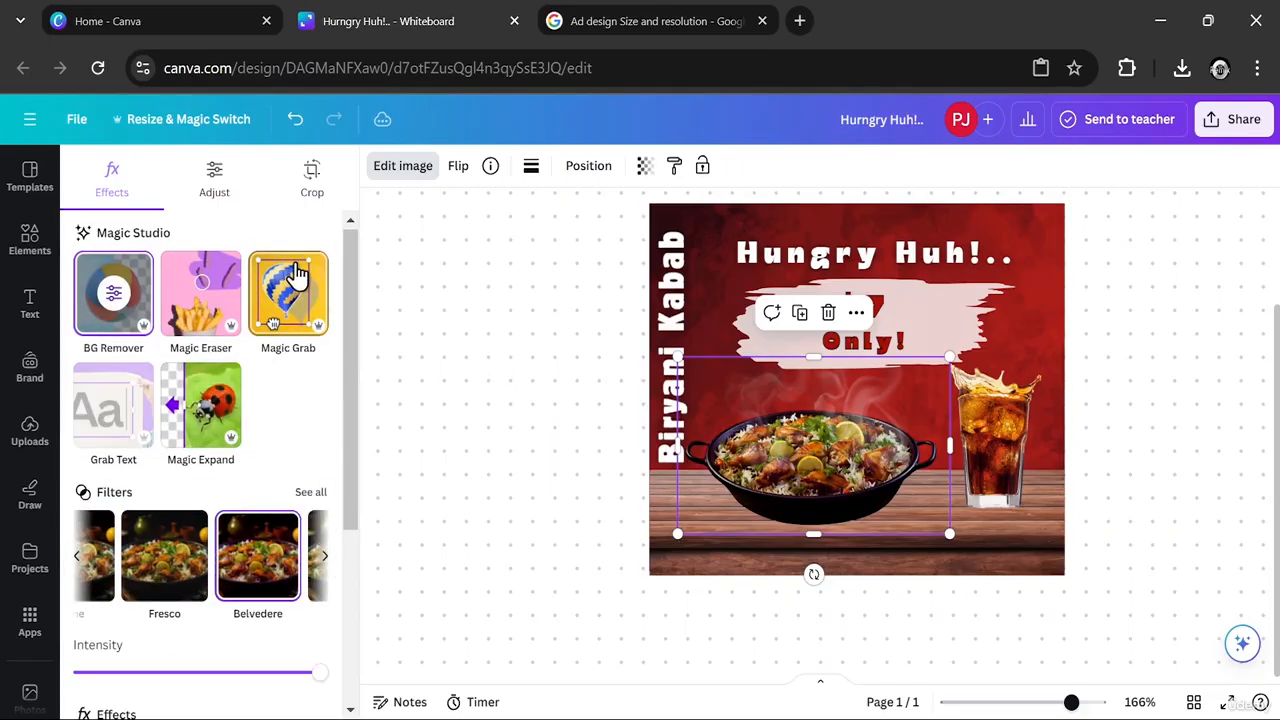
- Adjust the dish image's light settings to brightness 0, contrast 13, highlights 19 and shadows 3
{"action": "left_click", "coordinate": [220, 190]}
{"action": "scroll", "coordinate": [349, 312], "scroll_direction": "down", "scroll_amount": 1}
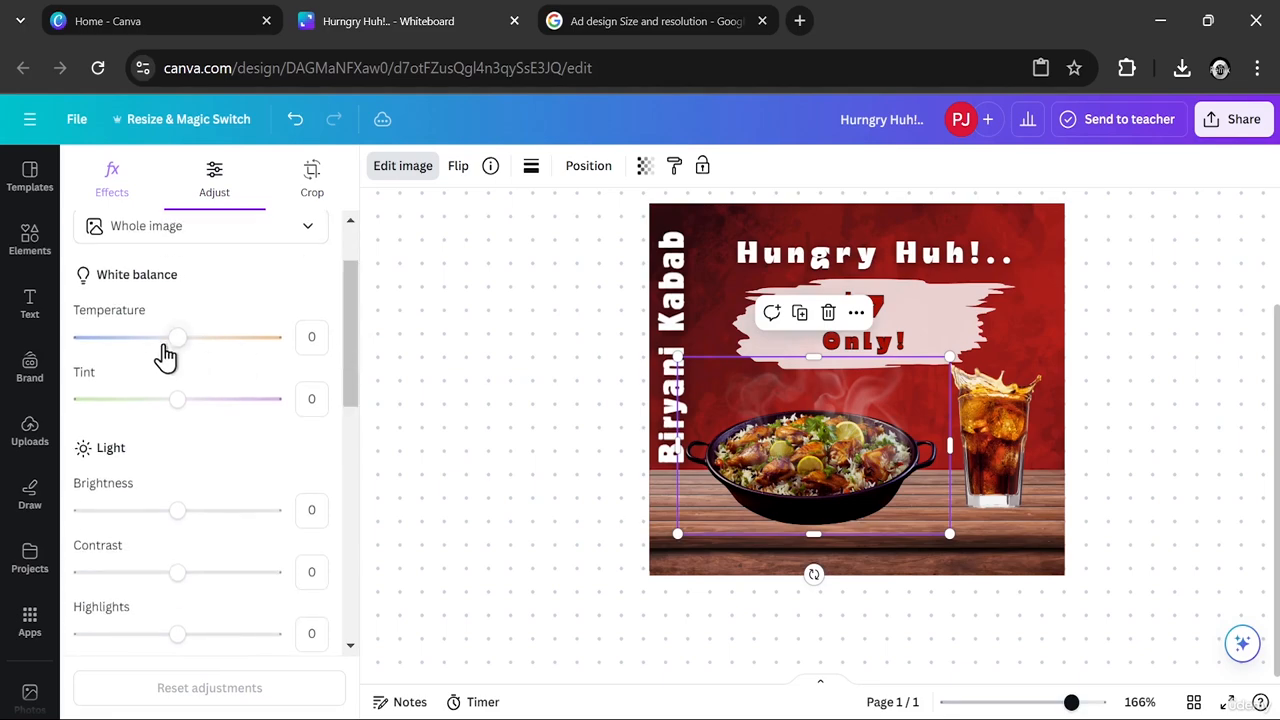
{"action": "mouse_move", "coordinate": [177, 514]}
{"action": "left_mouse_down"}
{"action": "mouse_move", "coordinate": [209, 520]}
{"action": "mouse_move", "coordinate": [153, 522]}
{"action": "left_mouse_up"}
{"action": "mouse_move", "coordinate": [177, 570]}
{"action": "left_mouse_down"}
{"action": "mouse_move", "coordinate": [231, 574]}
{"action": "mouse_move", "coordinate": [127, 575]}
{"action": "mouse_move", "coordinate": [190, 576]}
{"action": "left_mouse_up"}
{"action": "left_click_drag", "start_coordinate": [151, 518], "coordinate": [178, 536]}
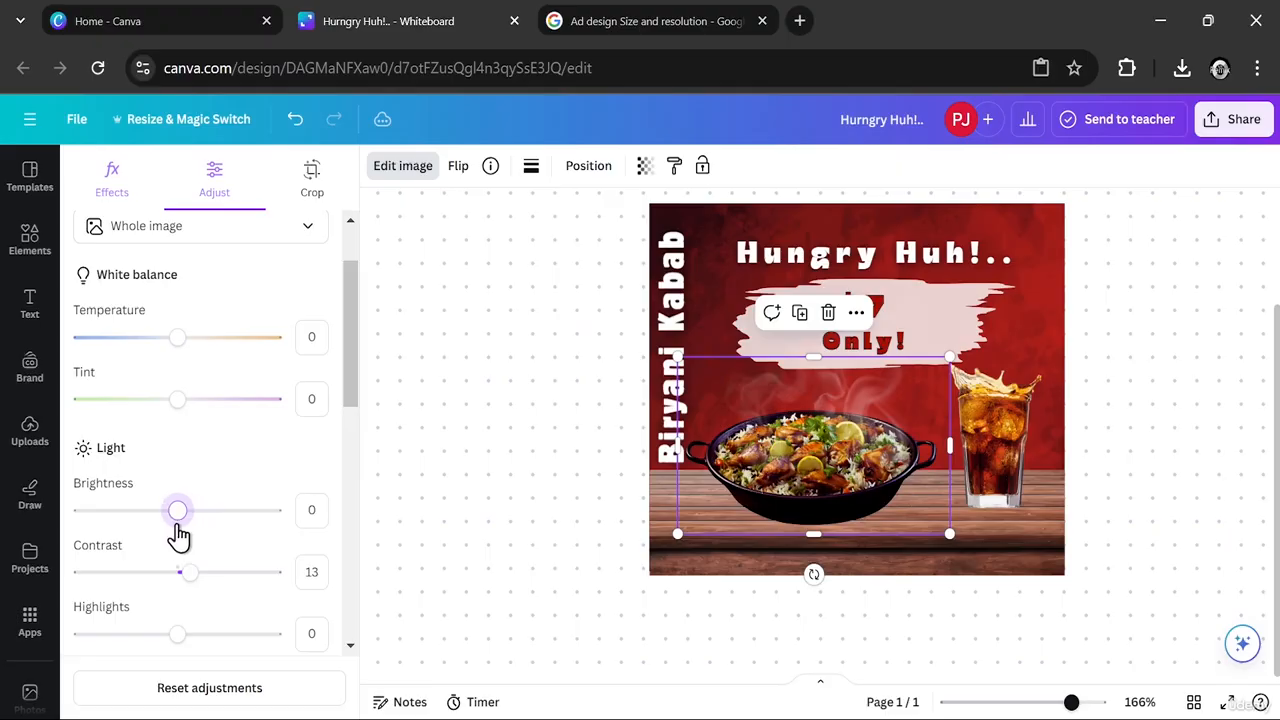
{"action": "left_click_drag", "start_coordinate": [350, 379], "coordinate": [350, 478]}
{"action": "mouse_move", "coordinate": [179, 347]}
{"action": "left_mouse_down"}
{"action": "mouse_move", "coordinate": [240, 350]}
{"action": "mouse_move", "coordinate": [104, 346]}
{"action": "mouse_move", "coordinate": [196, 347]}
{"action": "left_mouse_up"}
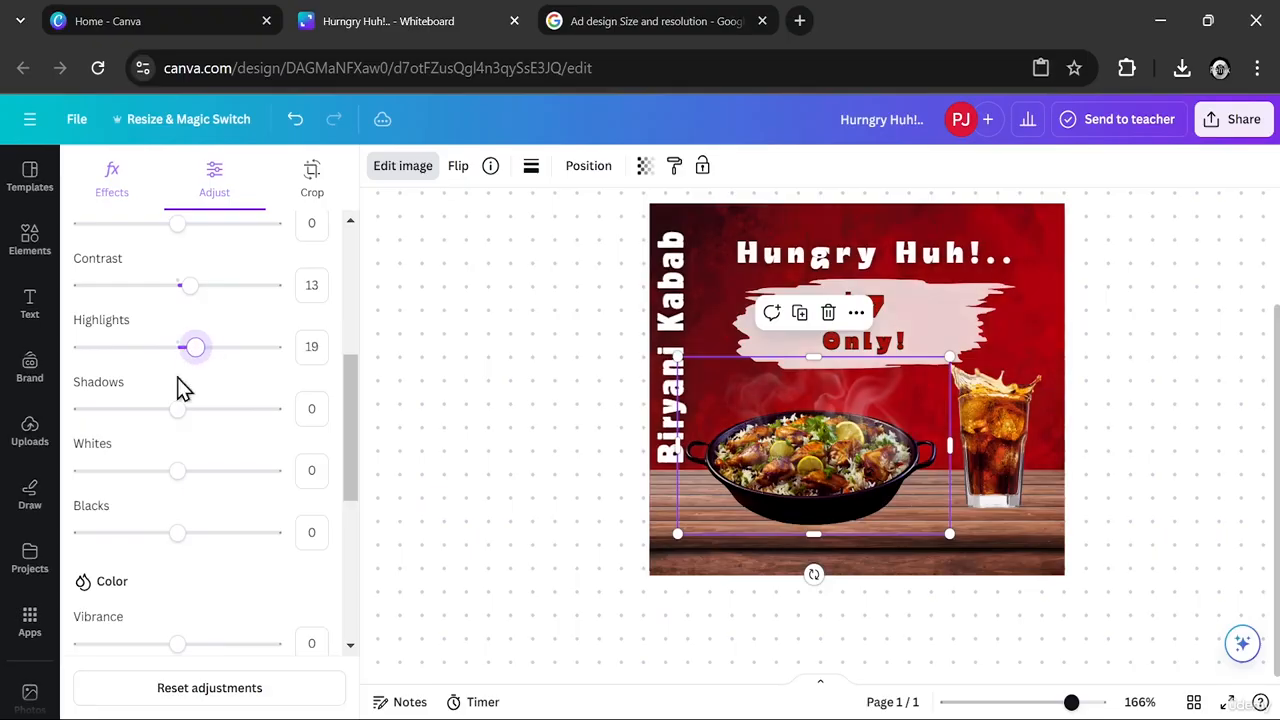
{"action": "mouse_move", "coordinate": [177, 409]}
{"action": "left_mouse_down"}
{"action": "mouse_move", "coordinate": [226, 410]}
{"action": "mouse_move", "coordinate": [129, 414]}
{"action": "mouse_move", "coordinate": [217, 417]}
{"action": "mouse_move", "coordinate": [183, 420]}
{"action": "left_mouse_up"}
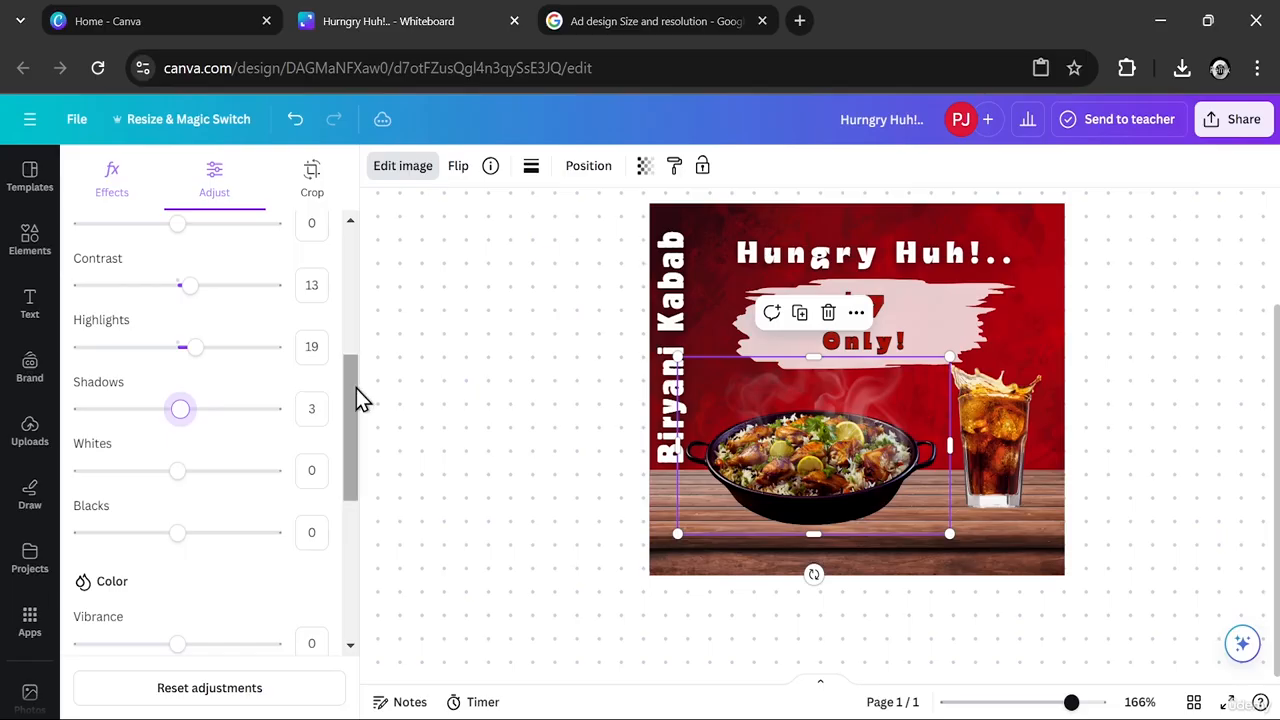
- Raise the dish image's sharpness and set its saturation to 41 and vibrance to 32
{"action": "left_click_drag", "start_coordinate": [354, 397], "coordinate": [339, 523]}
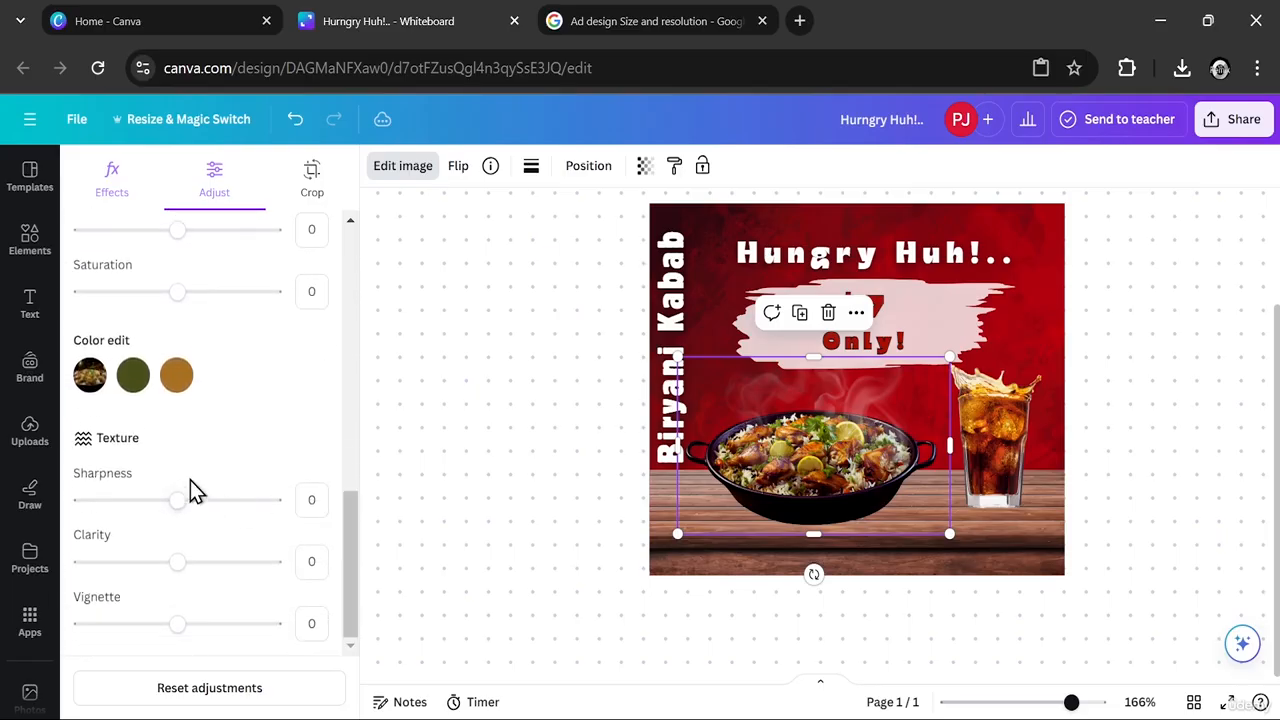
{"action": "left_click_drag", "start_coordinate": [176, 499], "coordinate": [213, 508]}
{"action": "left_click_drag", "start_coordinate": [175, 292], "coordinate": [194, 310]}
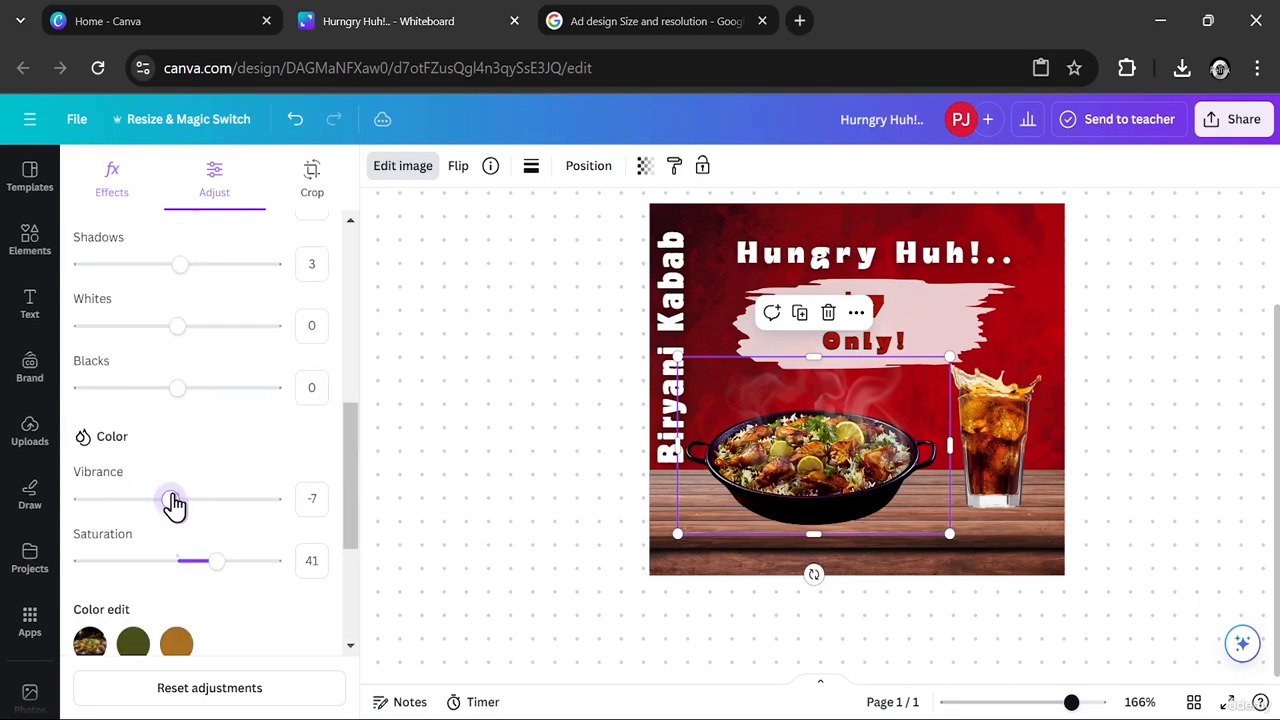
{"action": "left_click_drag", "start_coordinate": [173, 505], "coordinate": [208, 512]}
- Set the soda glass image's vibrance to 29 and saturation to 59
{"action": "left_click", "coordinate": [976, 449]}
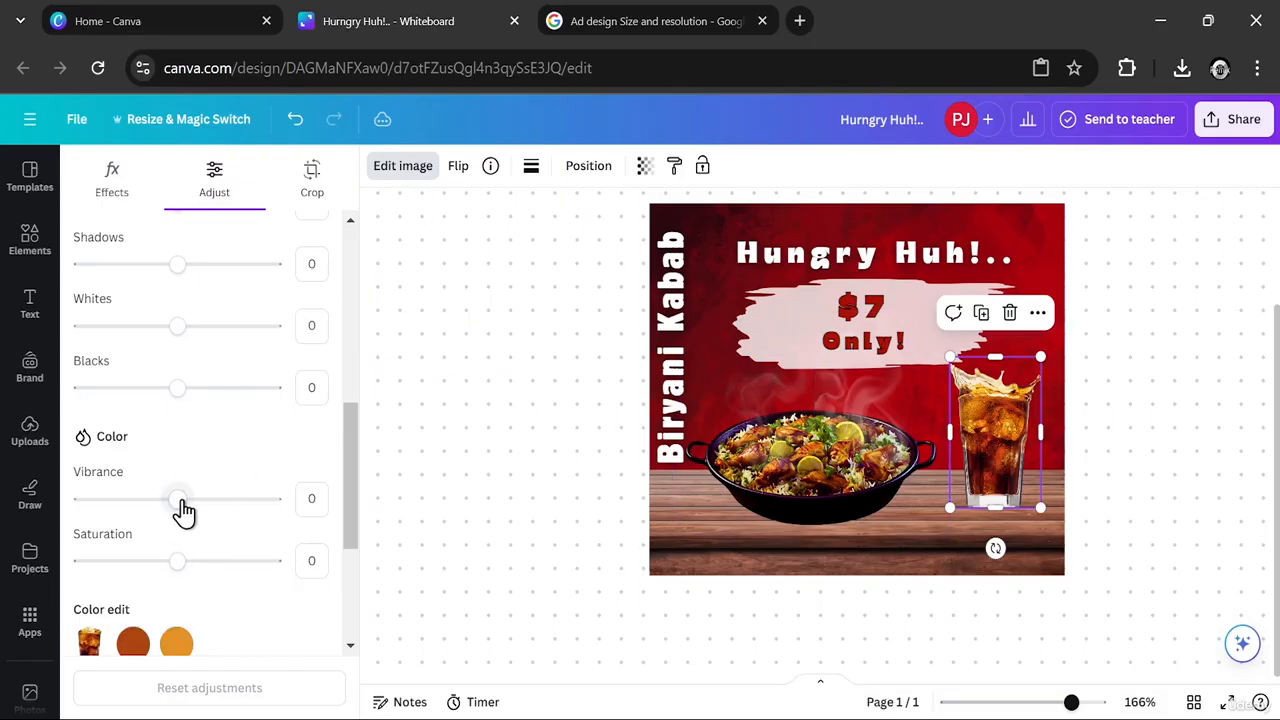
{"action": "left_click_drag", "start_coordinate": [181, 505], "coordinate": [207, 512]}
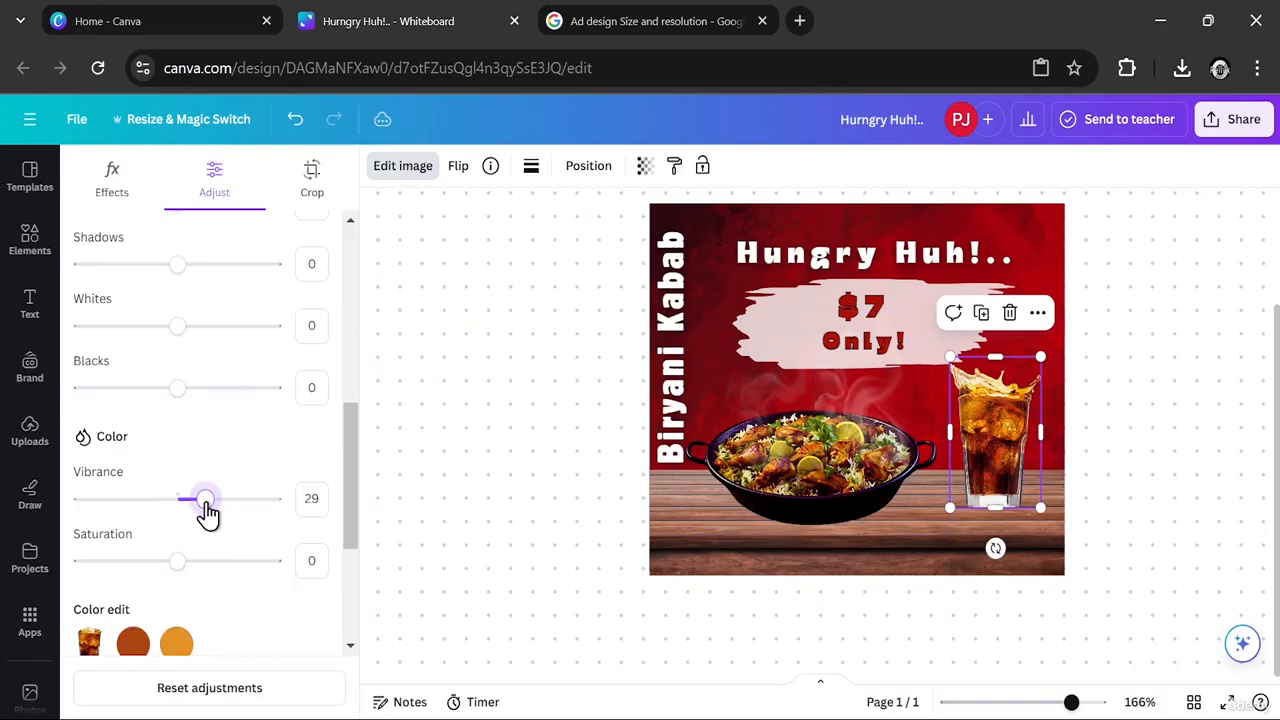
{"action": "left_click_drag", "start_coordinate": [180, 563], "coordinate": [235, 578]}
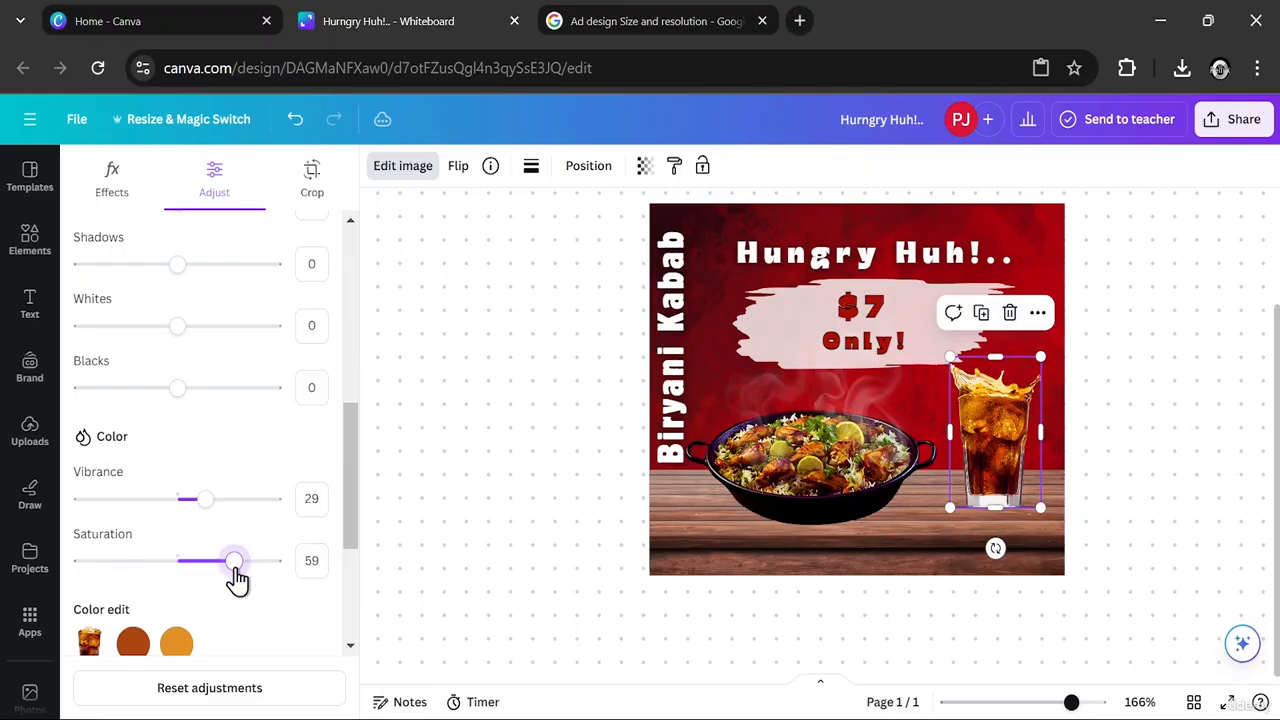
{"action": "left_click_drag", "start_coordinate": [356, 462], "coordinate": [350, 430]}
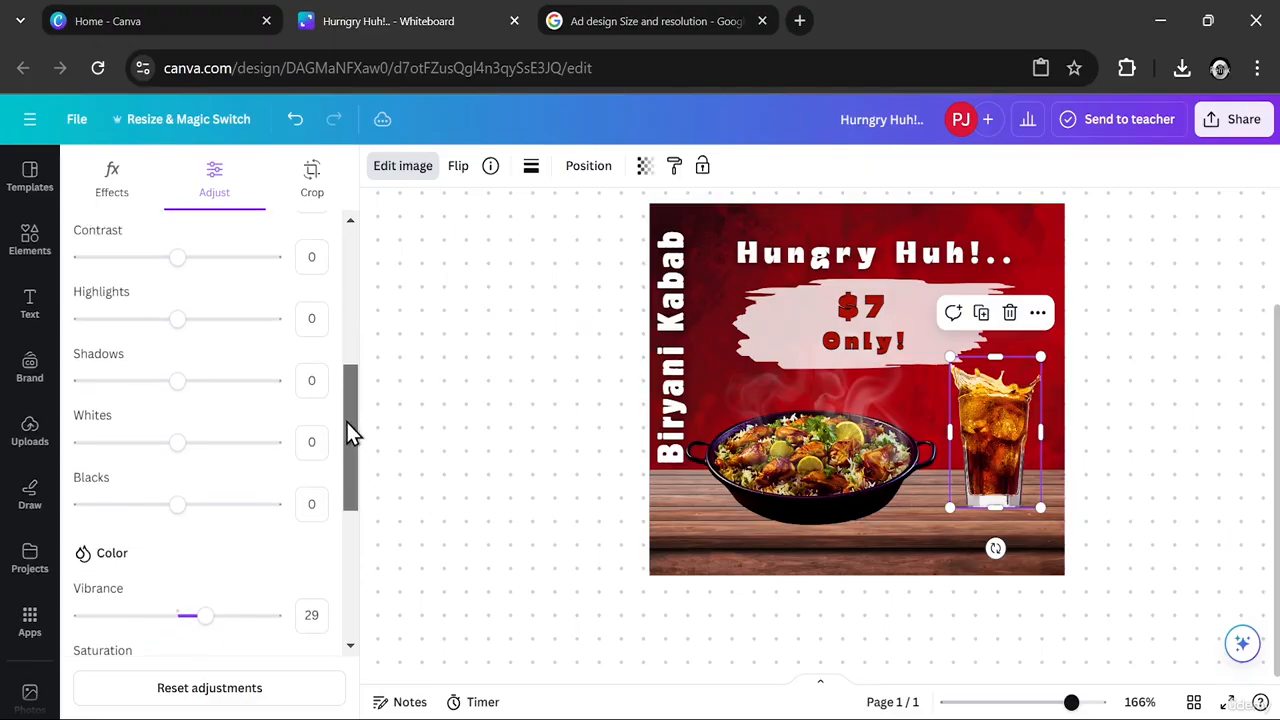
- Try a transparency of 53 on the pale brush stroke behind the price and settle on 71
{"action": "left_click", "coordinate": [786, 330]}
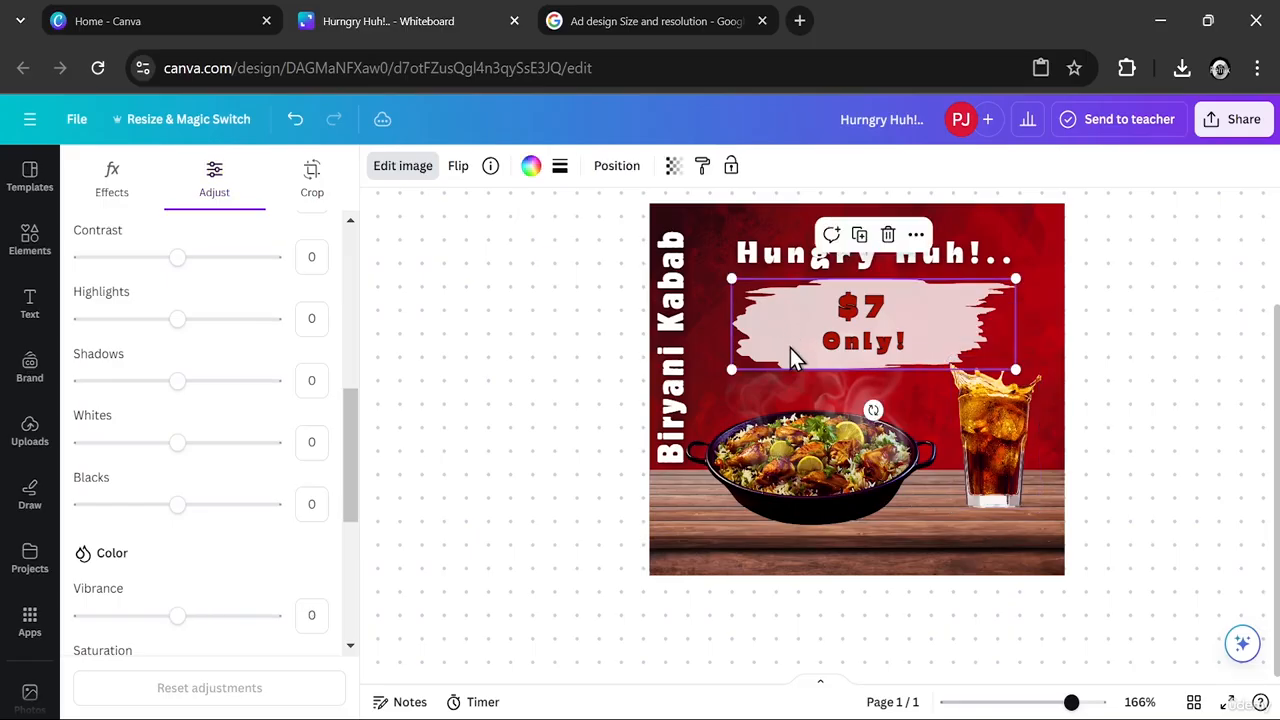
{"action": "left_click", "coordinate": [673, 166]}
{"action": "left_click_drag", "start_coordinate": [584, 246], "coordinate": [576, 245]}
{"action": "left_click", "coordinate": [594, 362]}
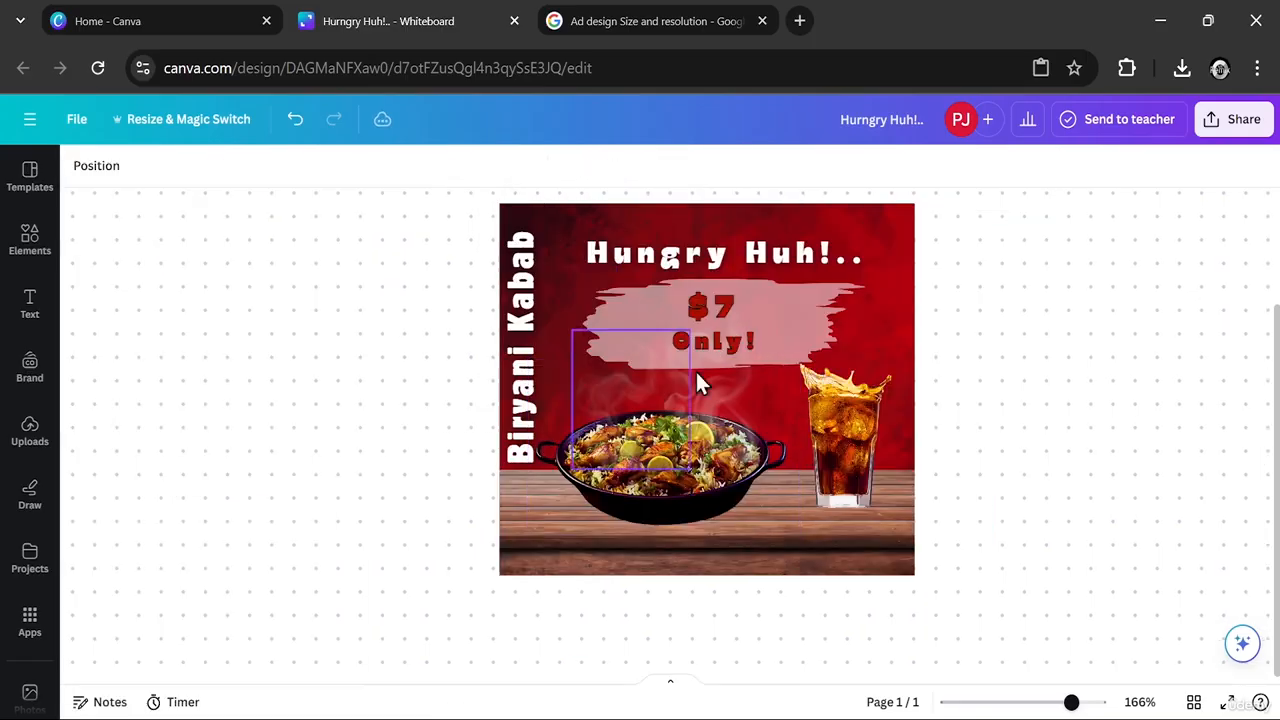
{"action": "left_click", "coordinate": [771, 328]}
{"action": "left_click", "coordinate": [372, 168]}
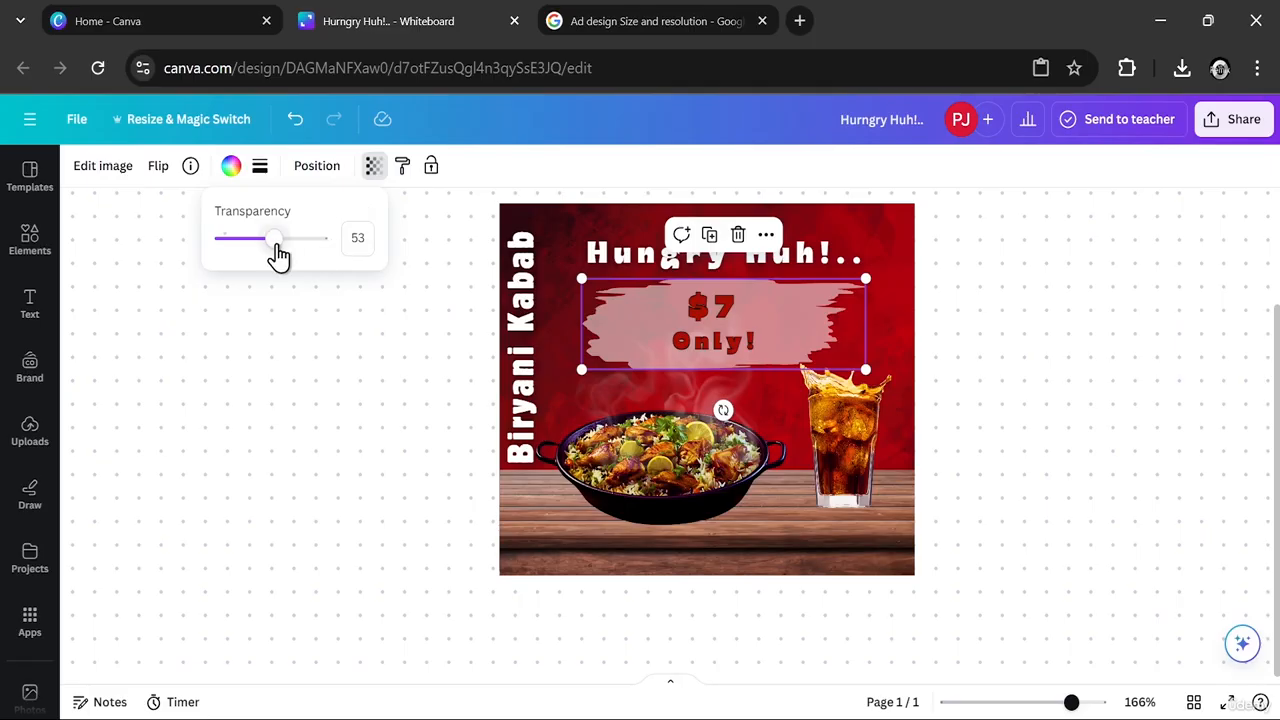
{"action": "left_click_drag", "start_coordinate": [276, 252], "coordinate": [292, 252]}
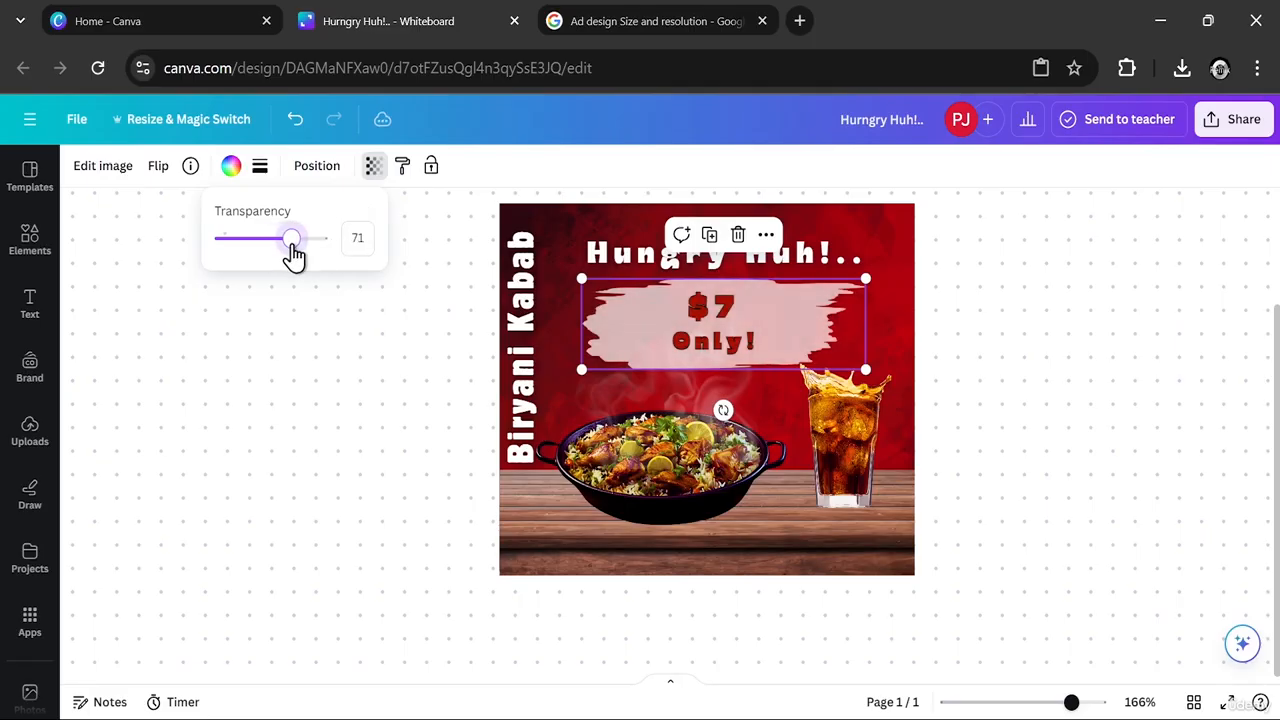
{"action": "left_click", "coordinate": [922, 326]}
{"action": "left_click", "coordinate": [922, 326]}
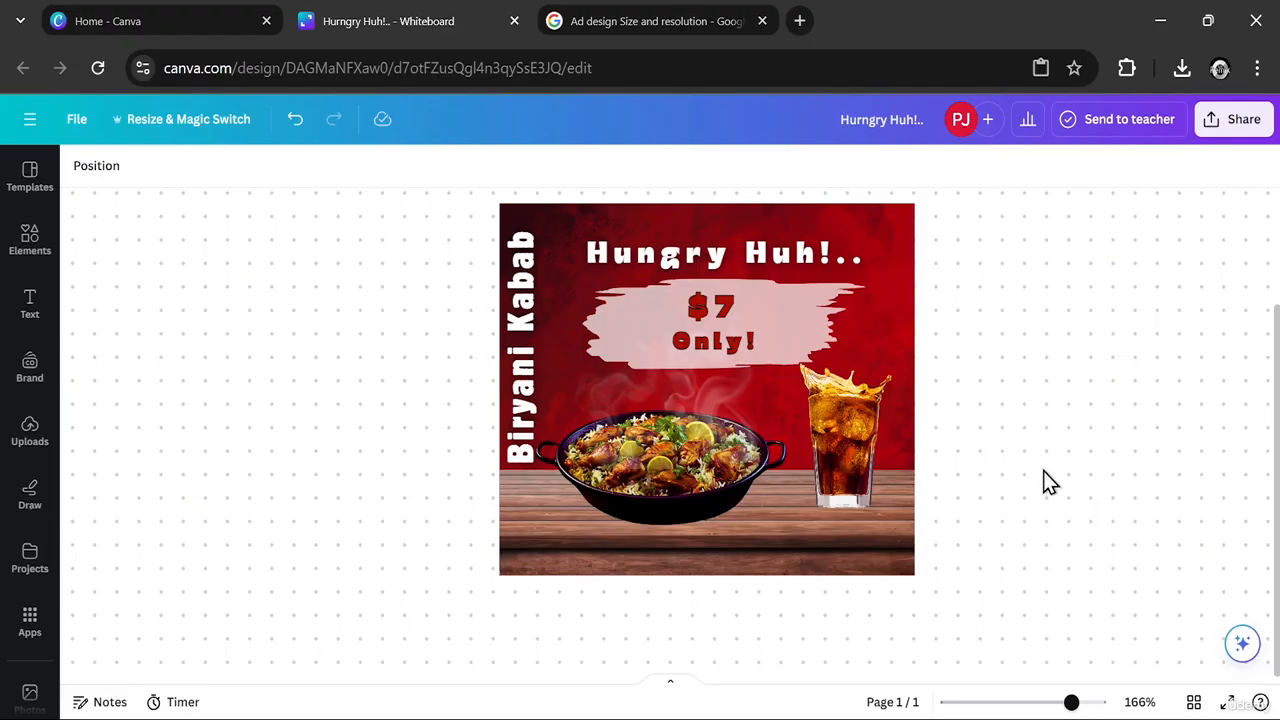
- Download the ad design as a PNG at size 1 with a transparent background
{"action": "left_click", "coordinate": [1236, 122]}
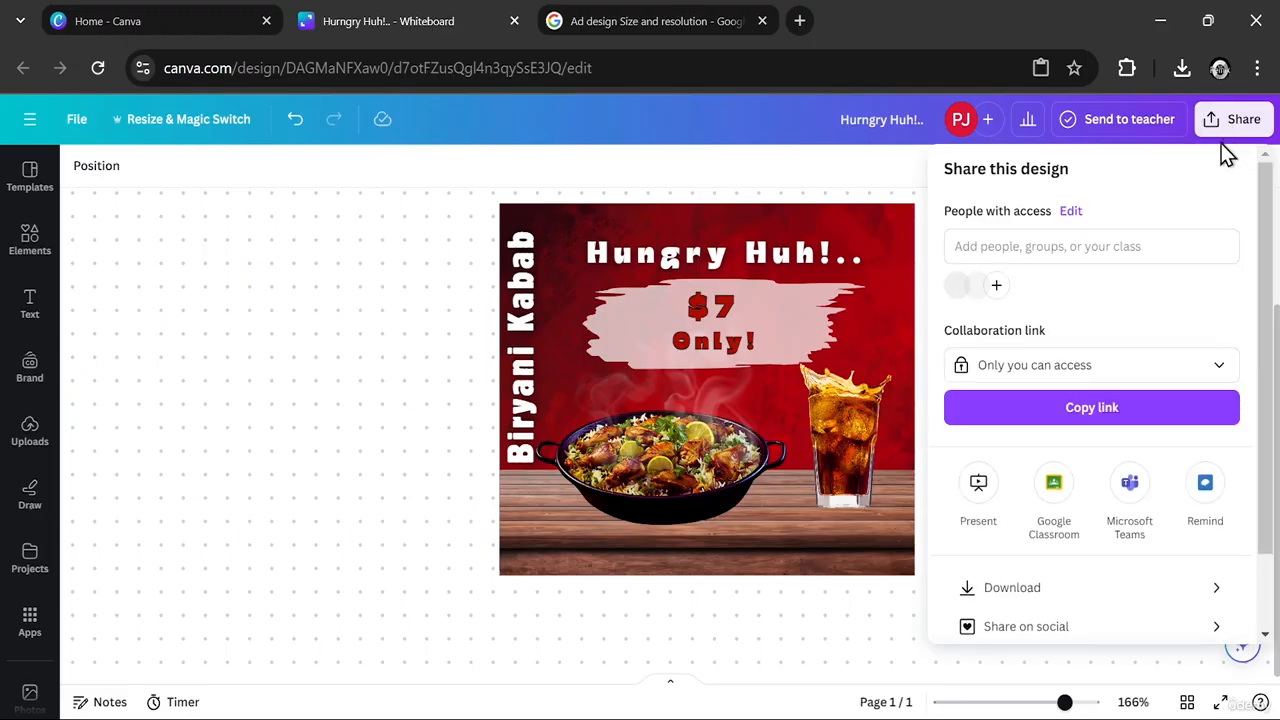
{"action": "left_click", "coordinate": [1040, 587]}
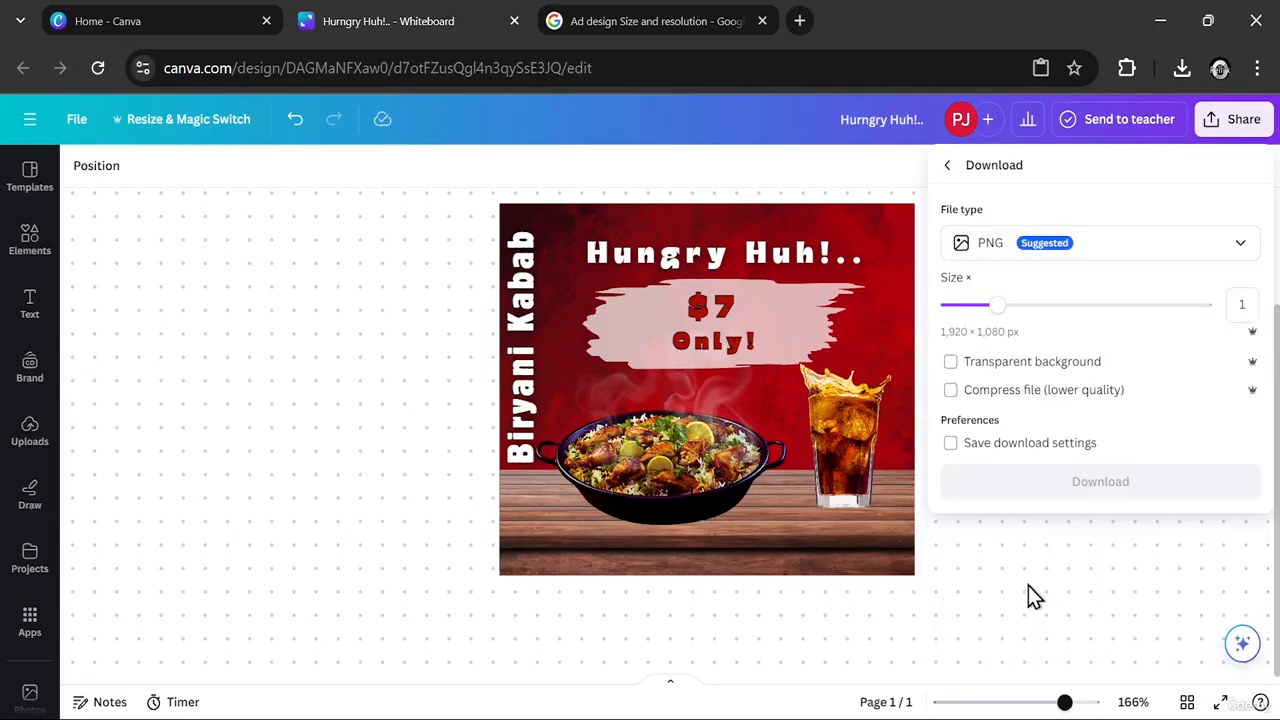
{"action": "left_click", "coordinate": [1033, 245]}
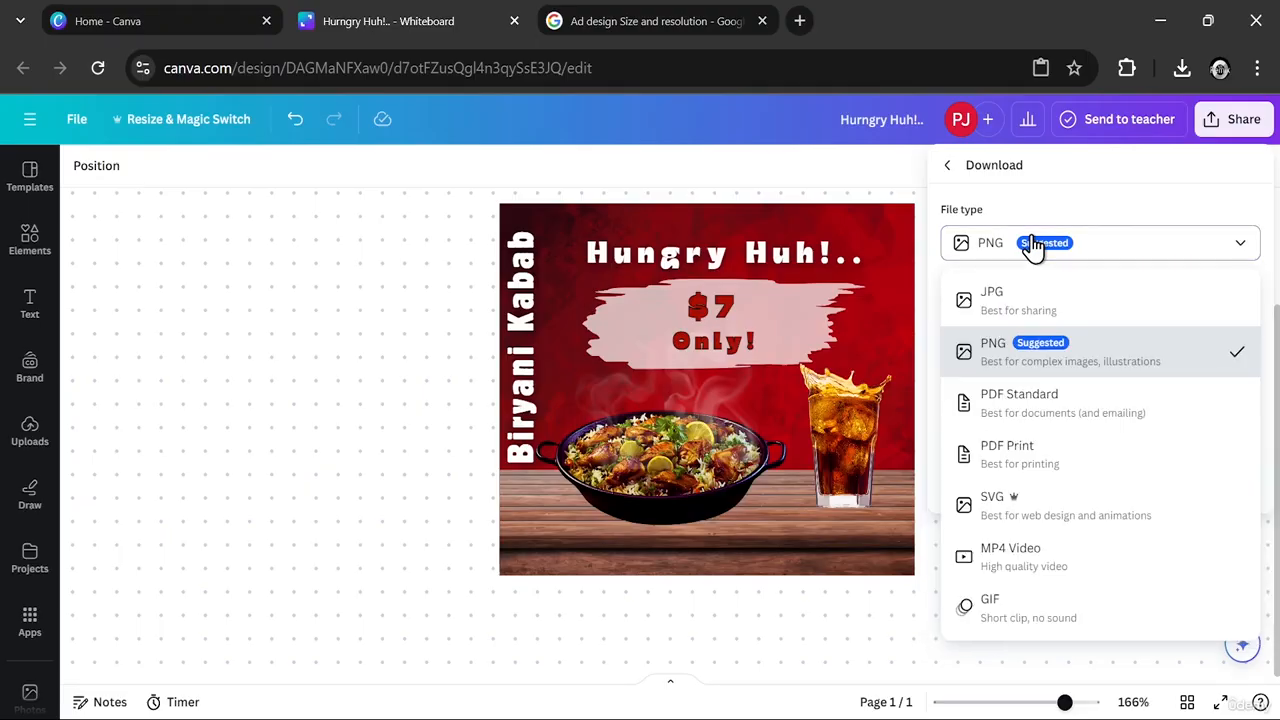
{"action": "left_click", "coordinate": [1080, 257]}
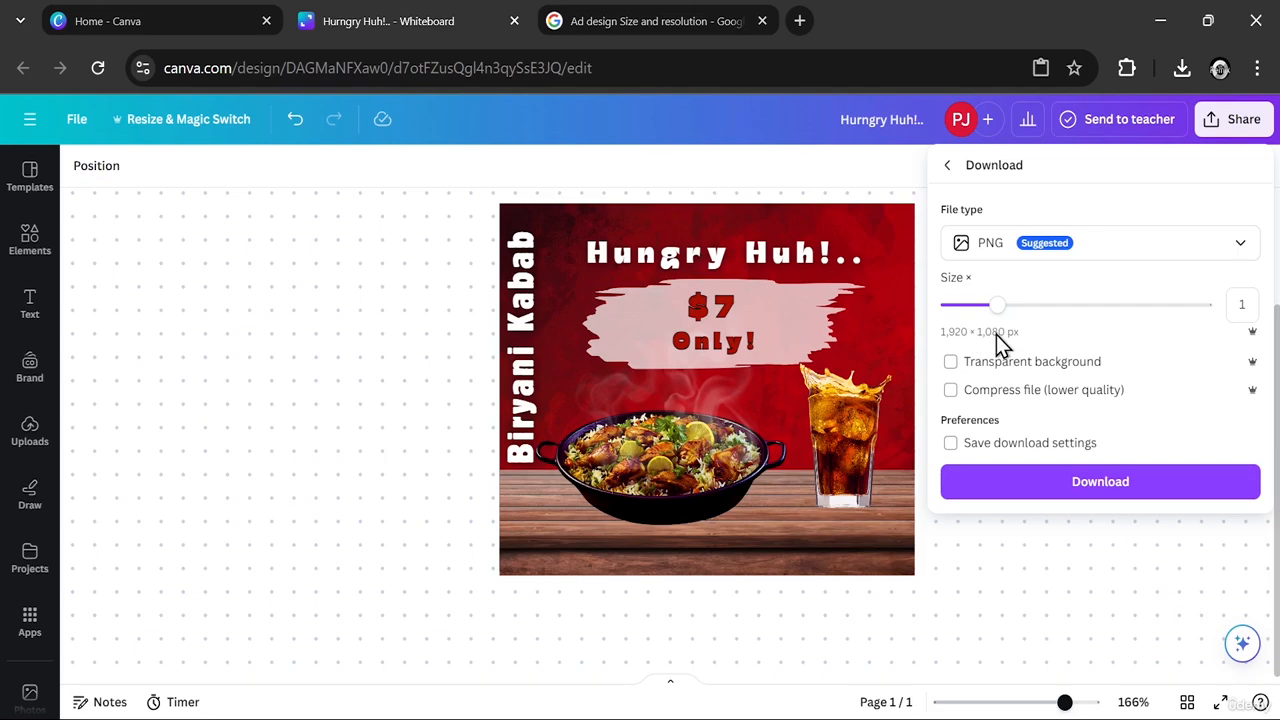
{"action": "left_click", "coordinate": [950, 362]}
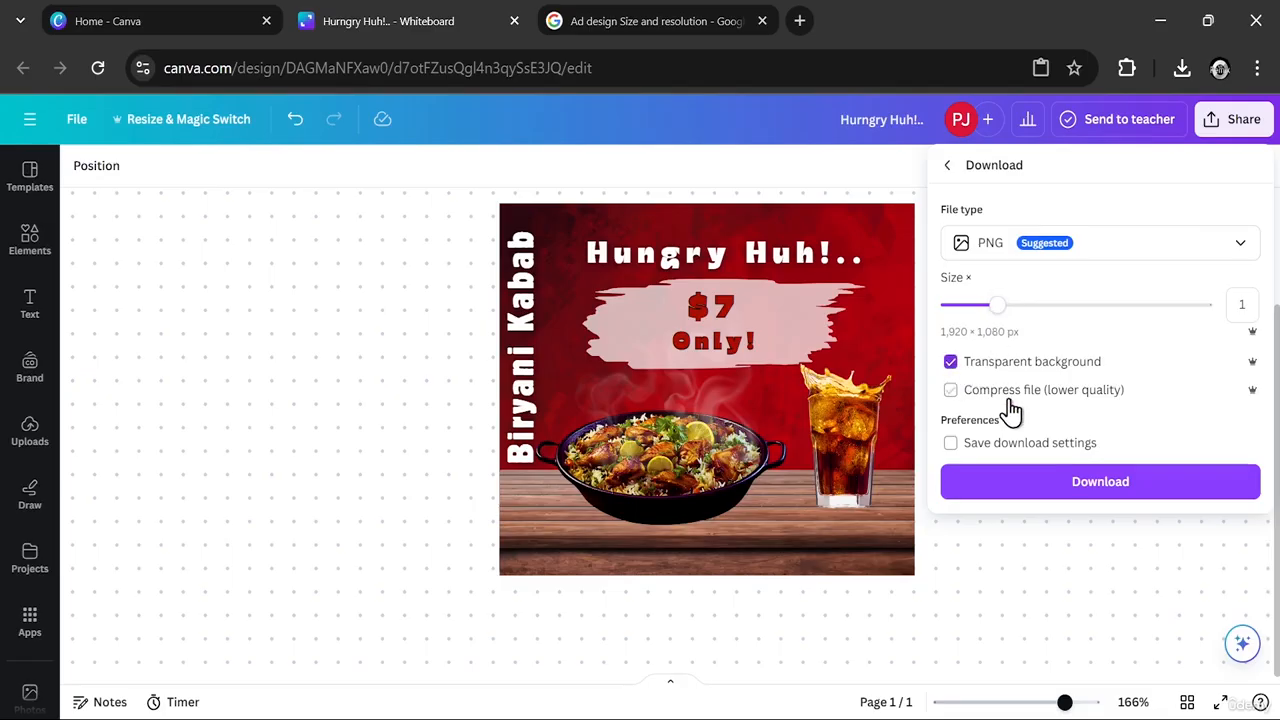
{"action": "left_click", "coordinate": [1075, 502]}
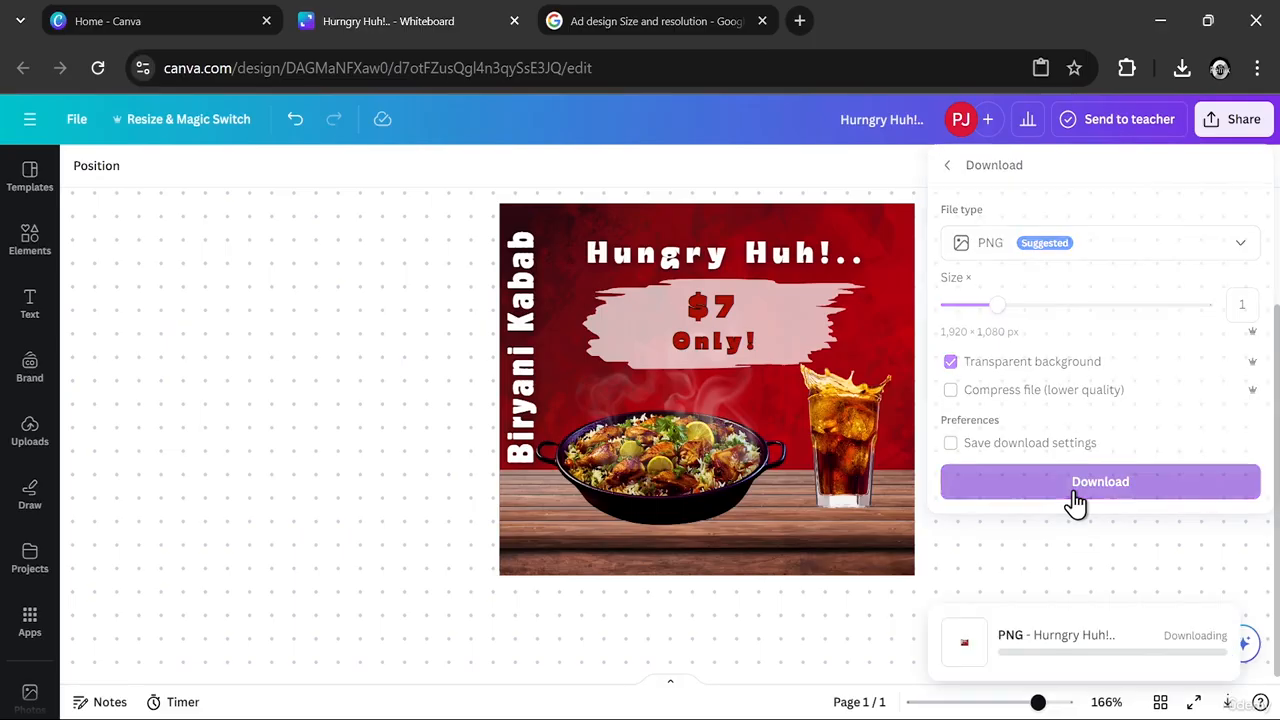